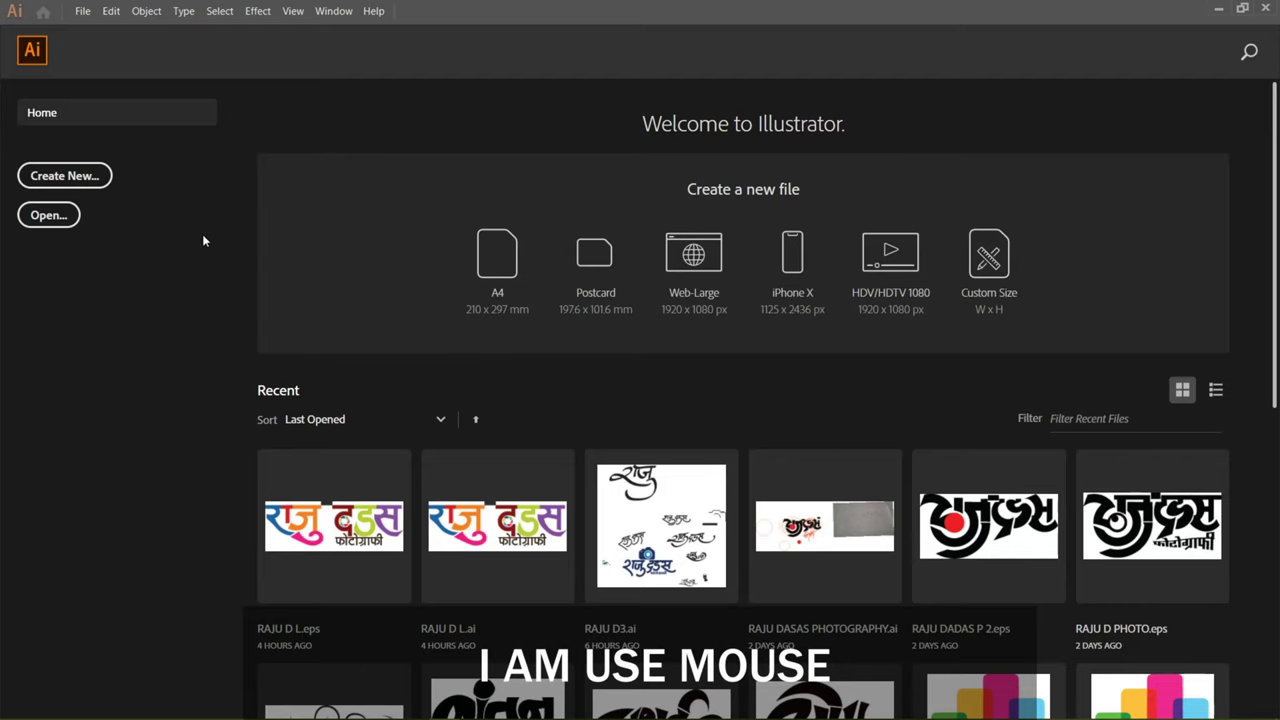
Step: Create a new 20 x 20 document with its units set to inches
click(86, 178)
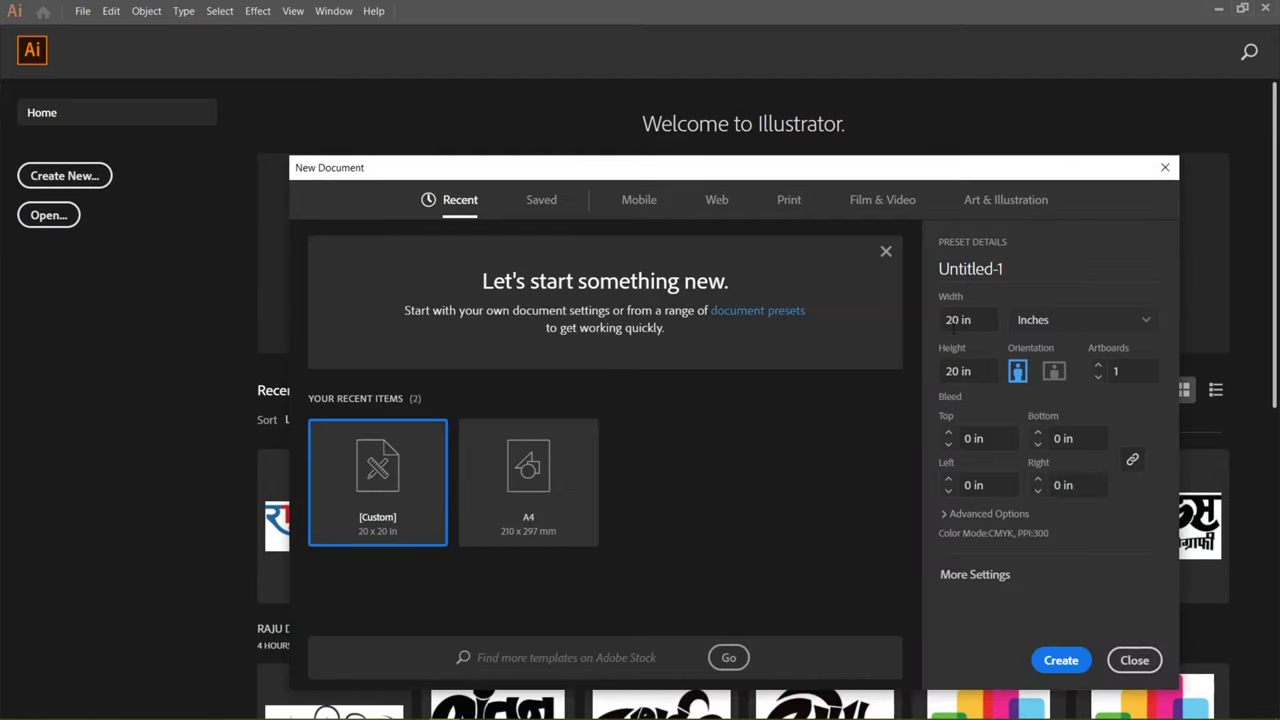
click(1085, 320)
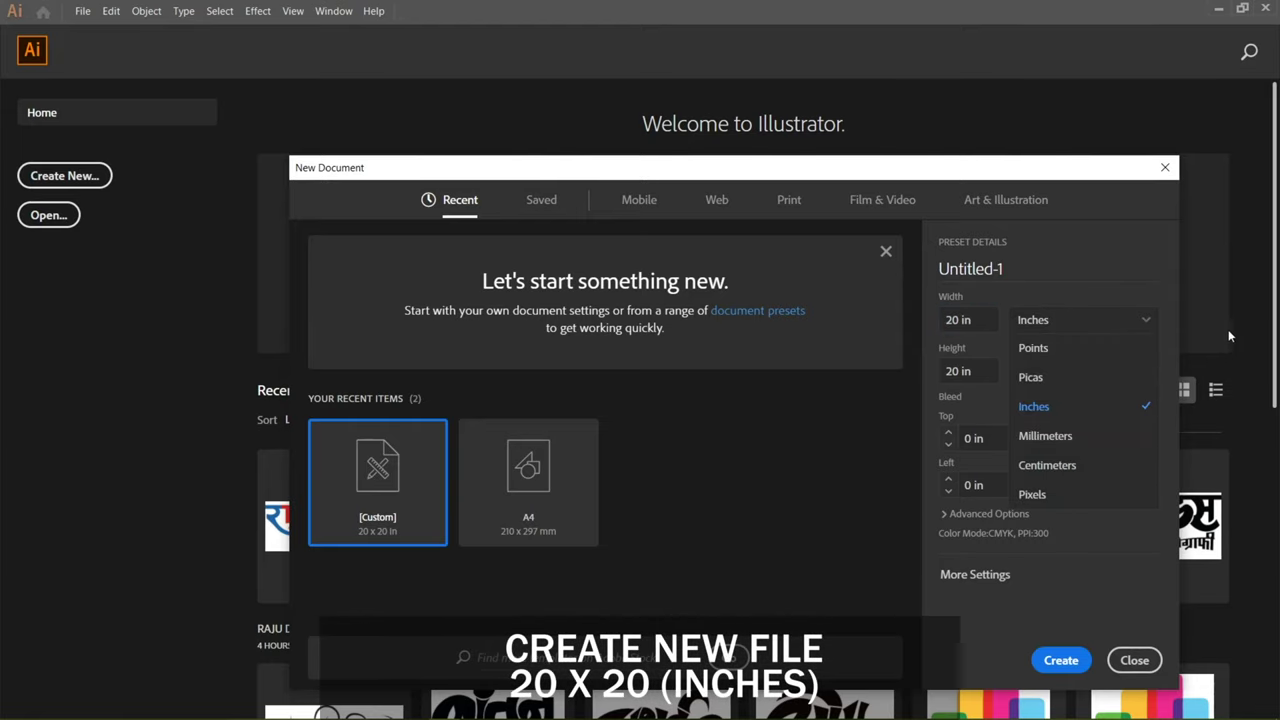
click(1043, 401)
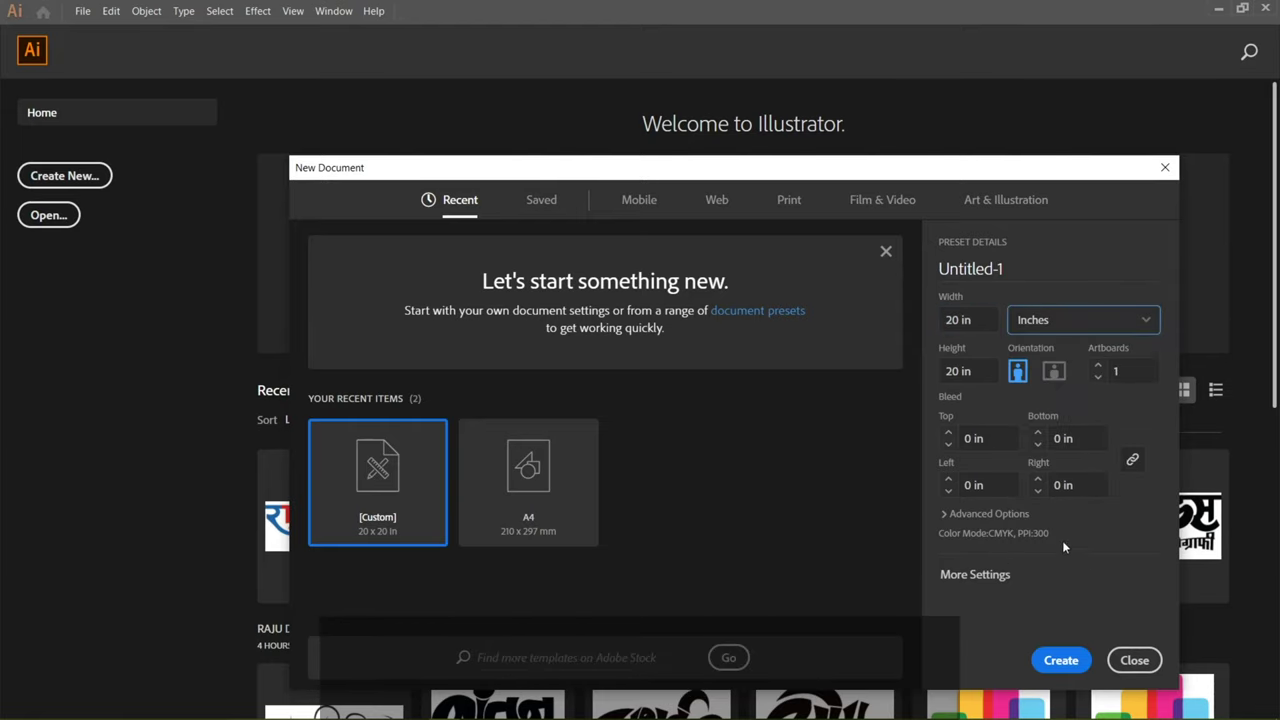
click(1061, 660)
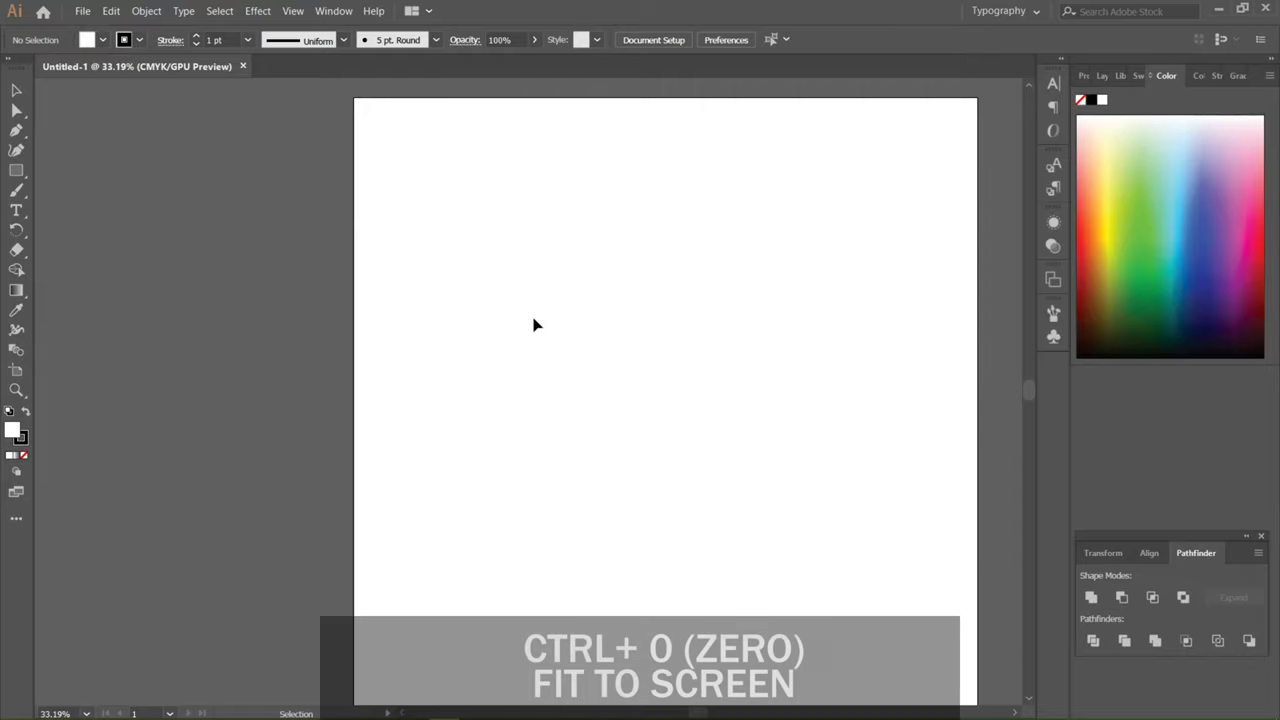
Step: Activate the Paintbrush tool and toggle its cursor to the precise crosshair and back to the brush
key(ctrl+0)
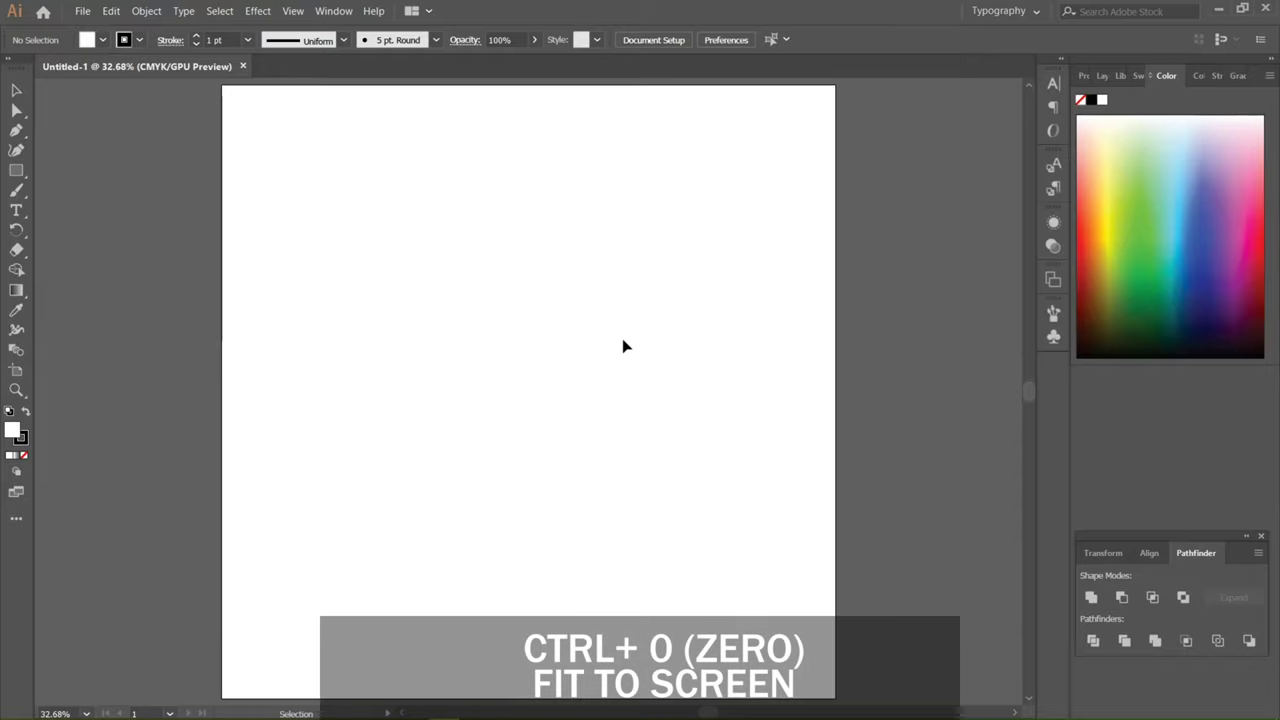
key(ctrl+plus)
key(ctrl+plus)
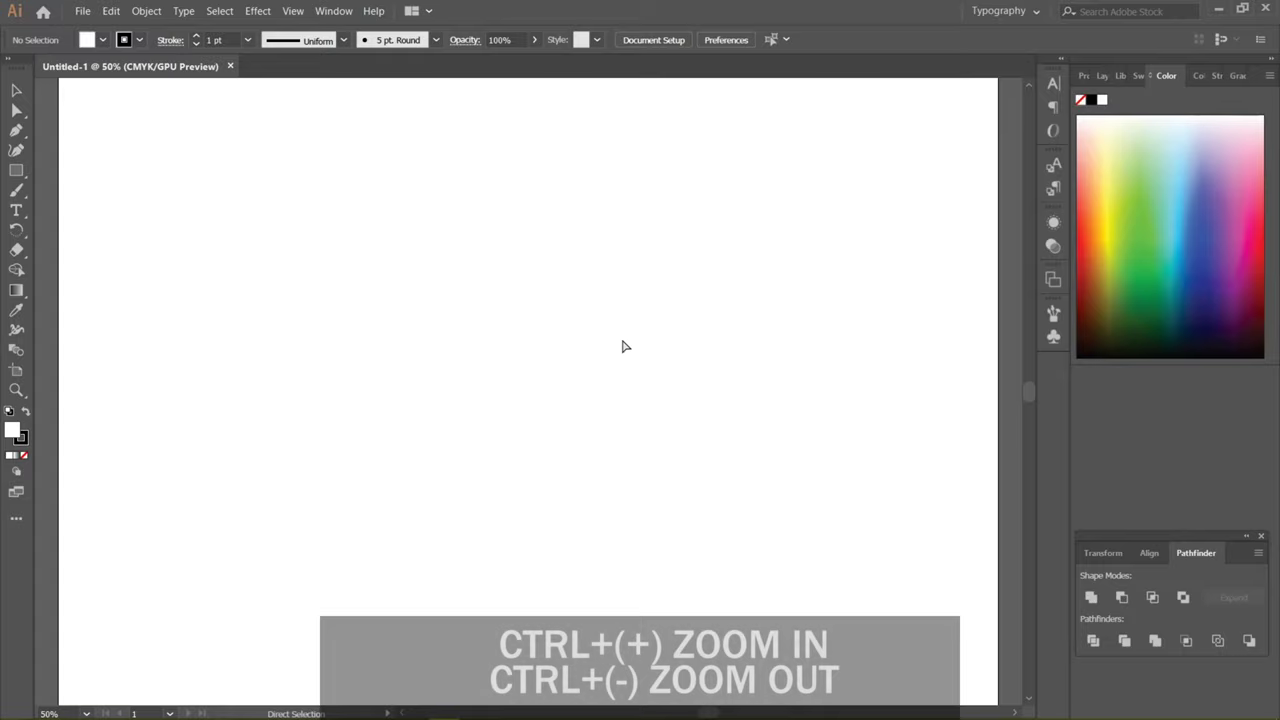
key(ctrl+plus)
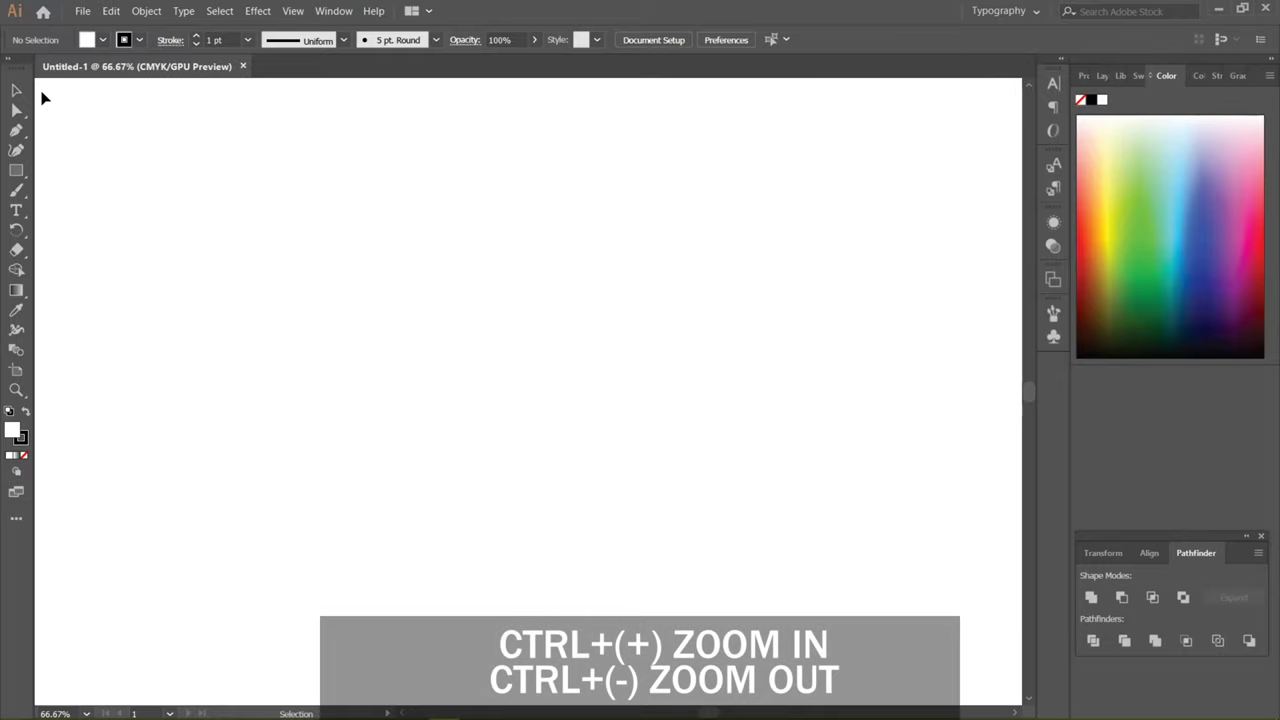
click(18, 189)
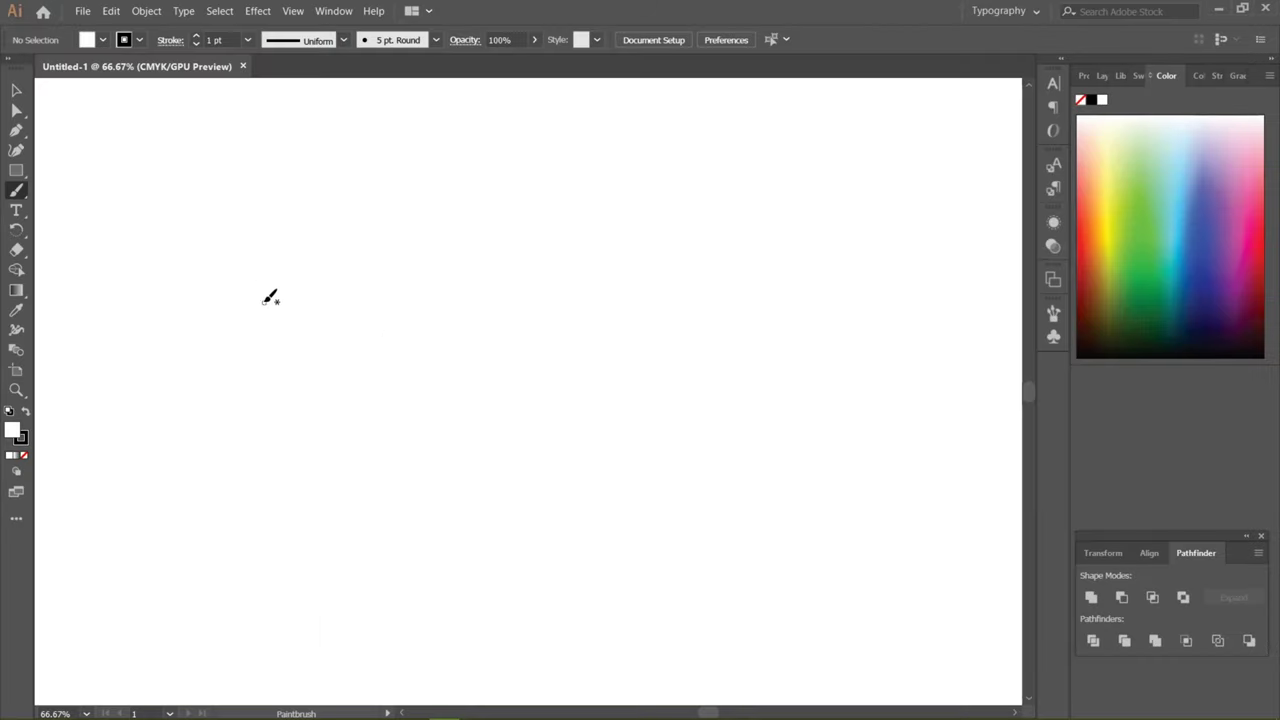
key(Caps_Lock)
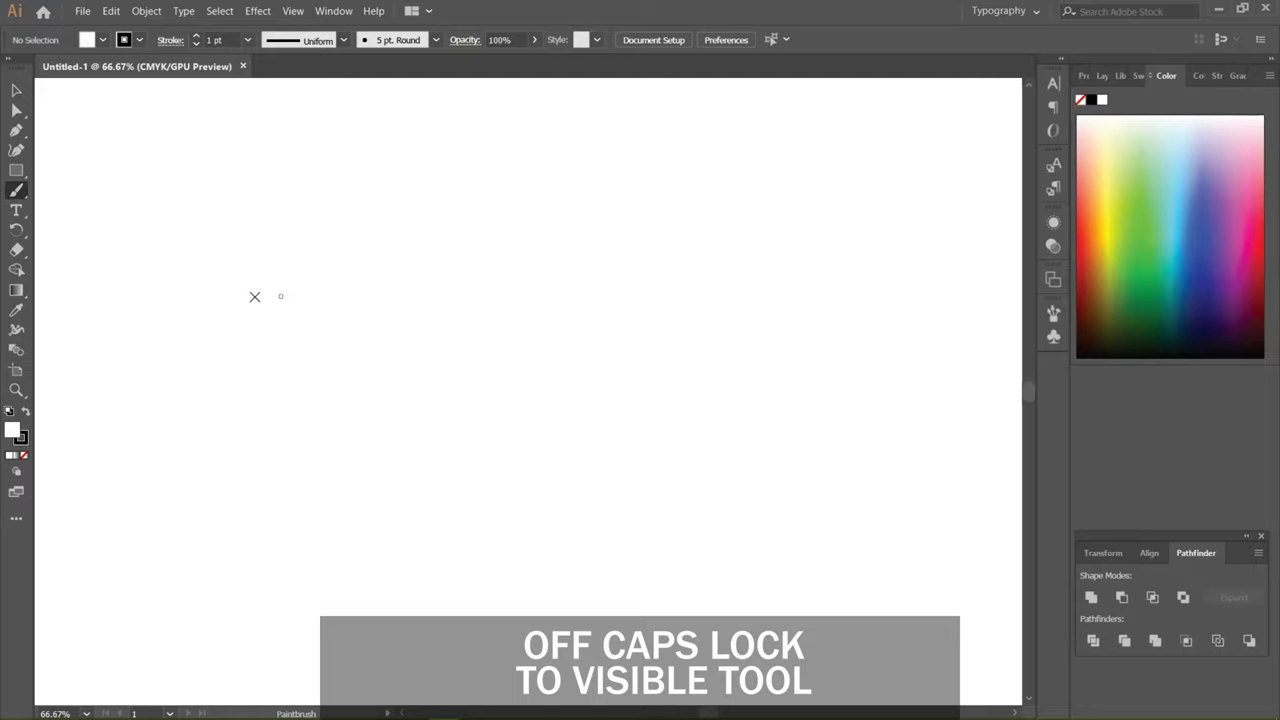
key(Caps_Lock)
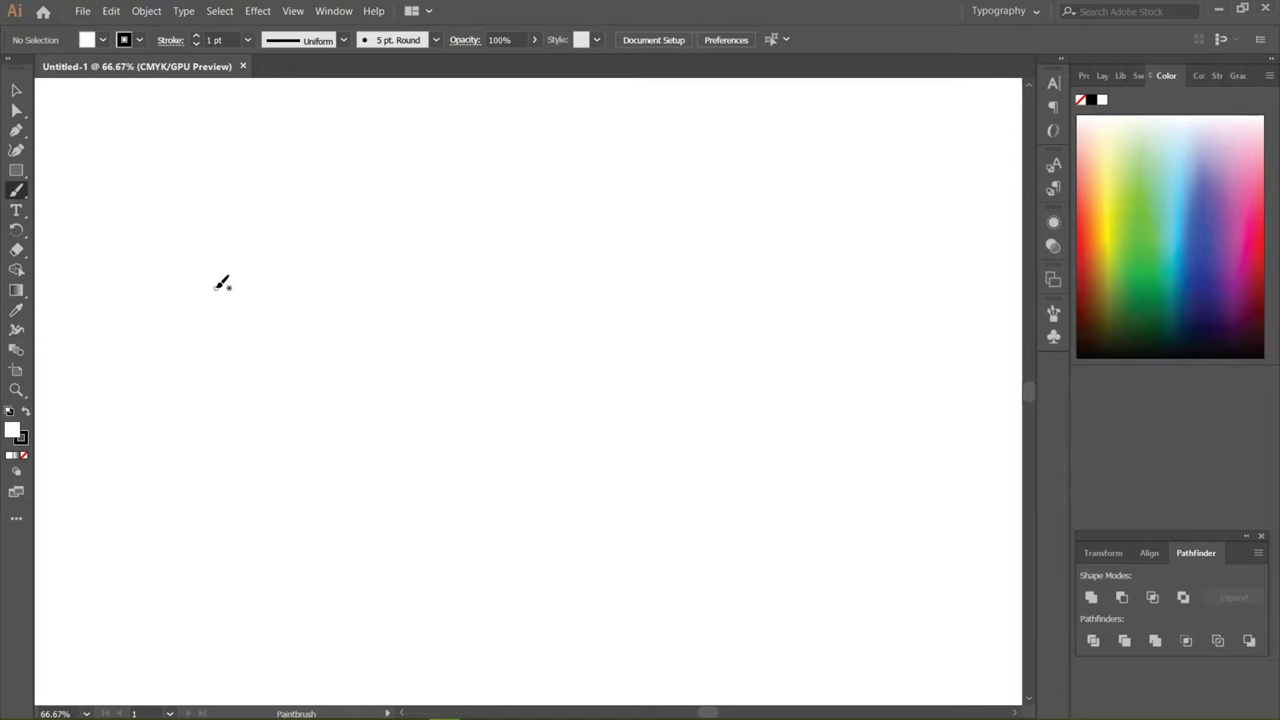
Step: Set the fill to none and enlarge the Paintbrush tip to a very thick size
key(slash)
key(bracketright)
key(bracketright)
key(bracketright)
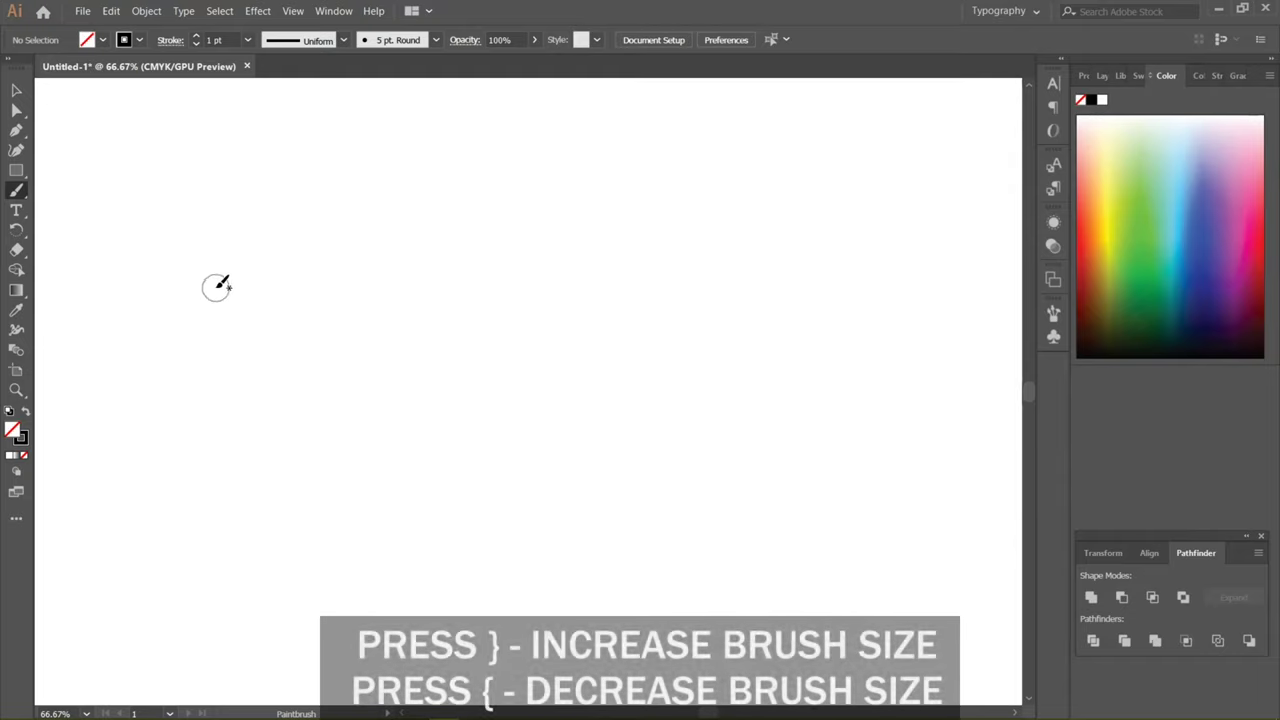
key(bracketright)
key(bracketright)
key(bracketright)
key(bracketright)
key(bracketright)
key(bracketright)
key(bracketright)
key(bracketright)
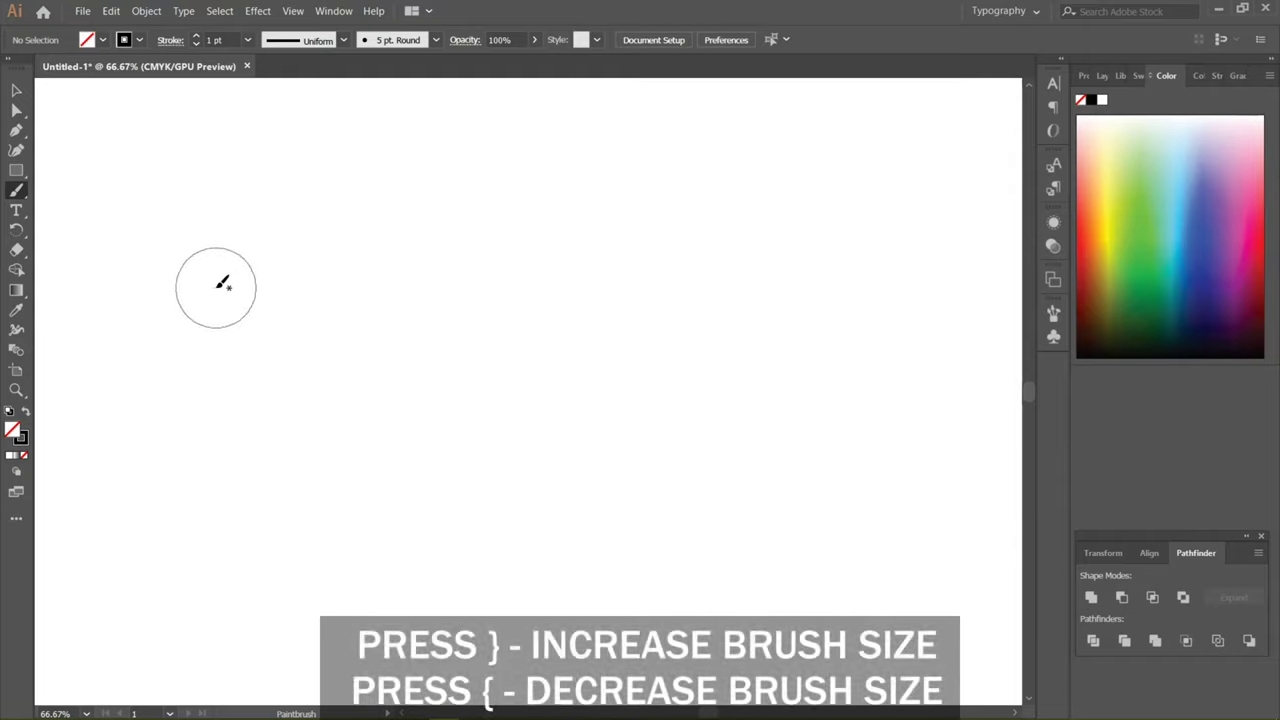
key(bracketright)
key(bracketright)
key(bracketright)
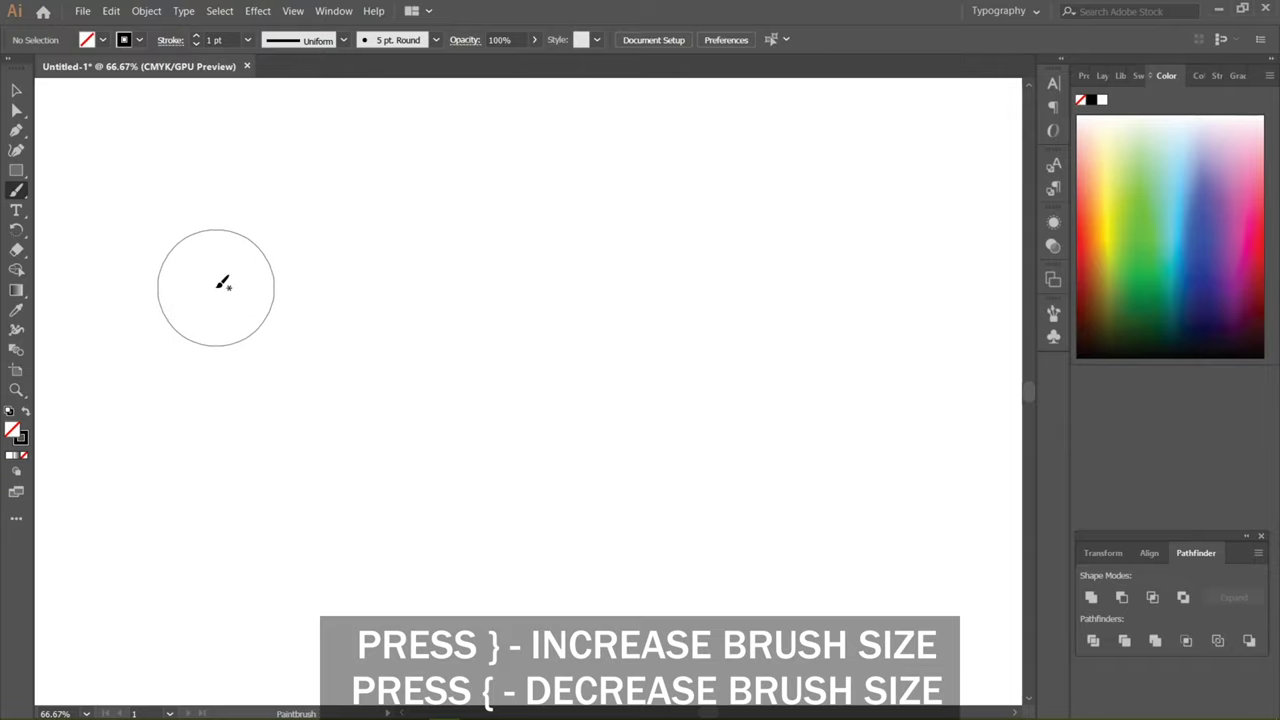
Step: Paint a thick horizontal test stroke, then a thinner one to its right with a much smaller brush tip
drag(222, 284, 381, 288)
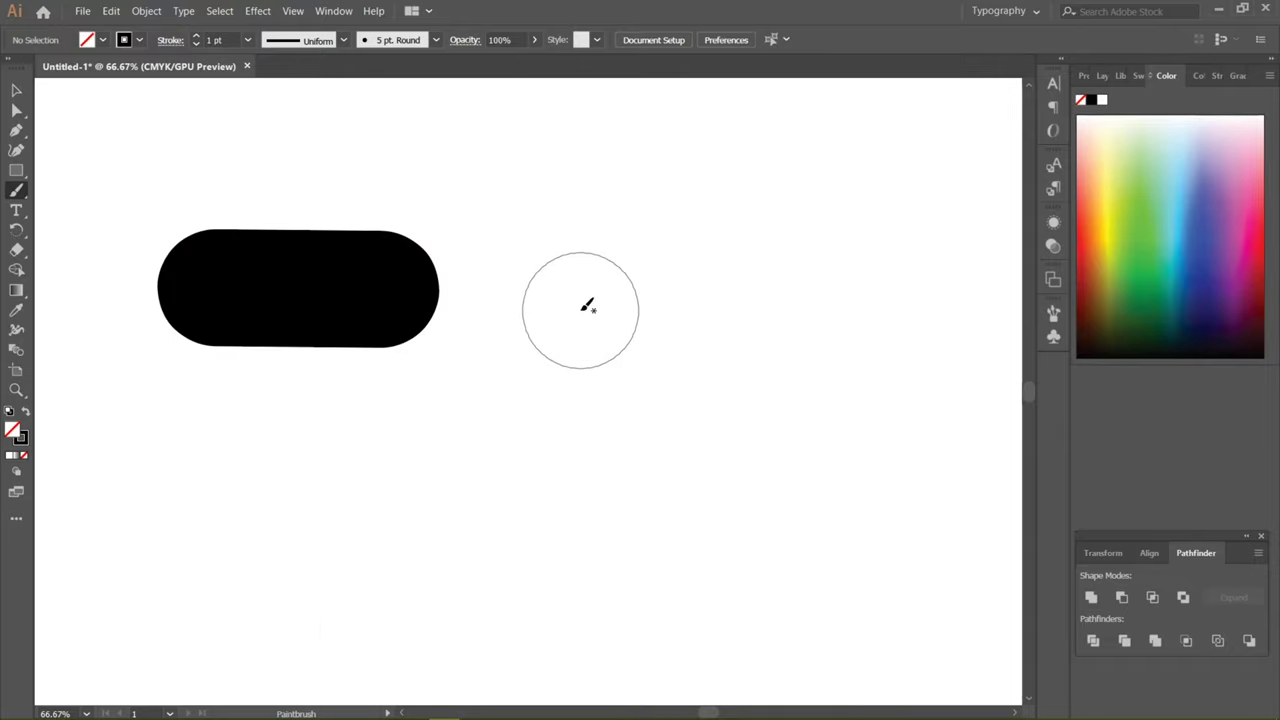
key(bracketleft)
key(bracketleft)
key(bracketleft)
key(bracketleft)
key(bracketleft)
key(bracketleft)
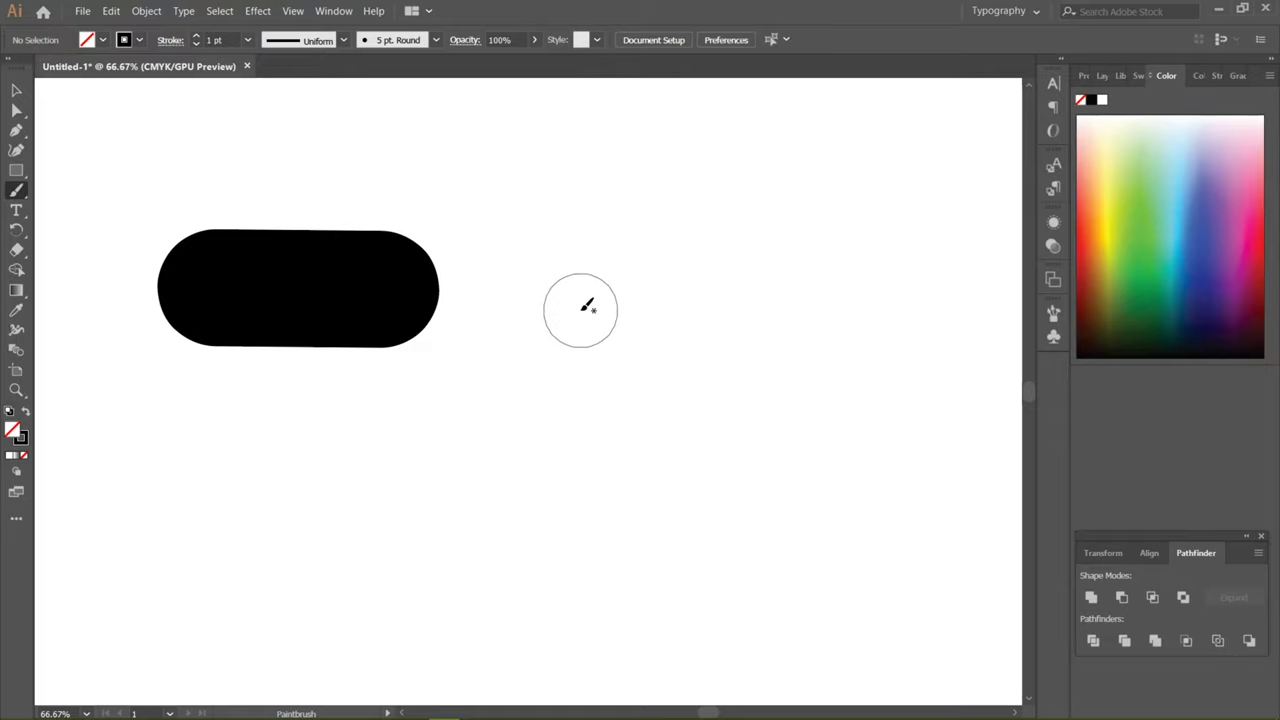
key(bracketleft)
key(bracketleft)
key(bracketleft)
key(bracketleft)
drag(582, 310, 817, 310)
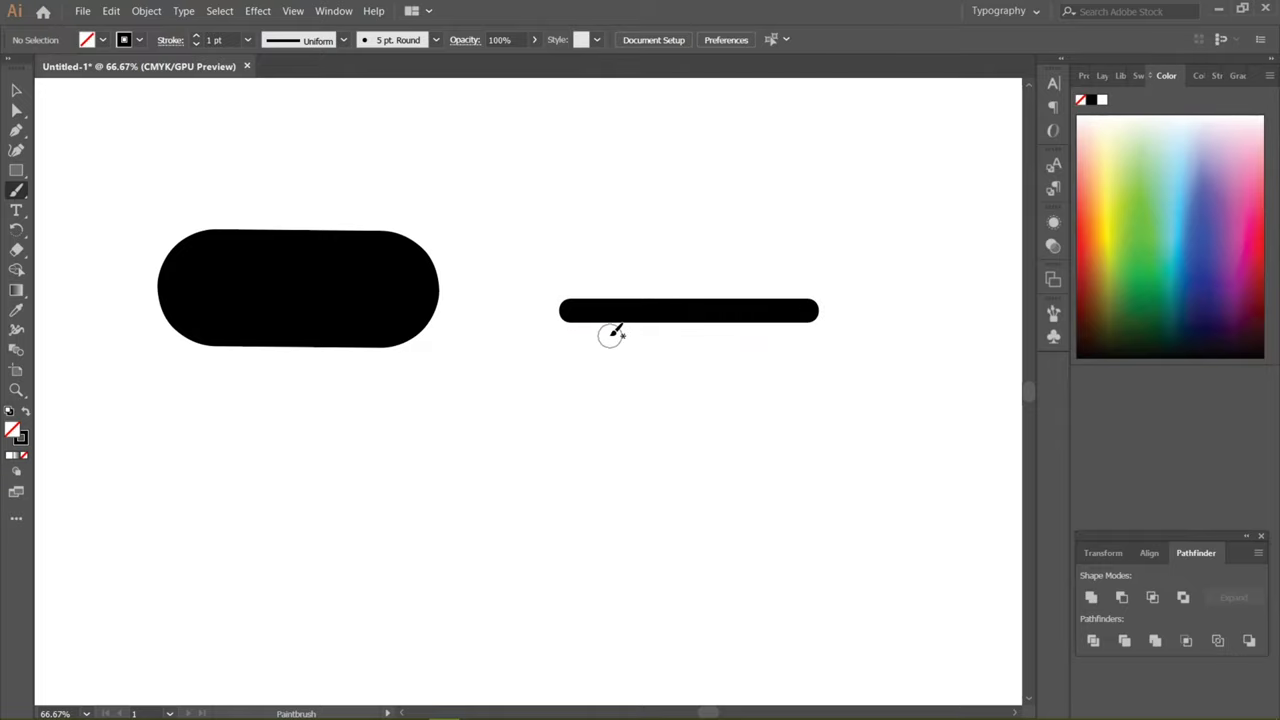
Step: Undo both test strokes and the brush size reduction
key(ctrl+z)
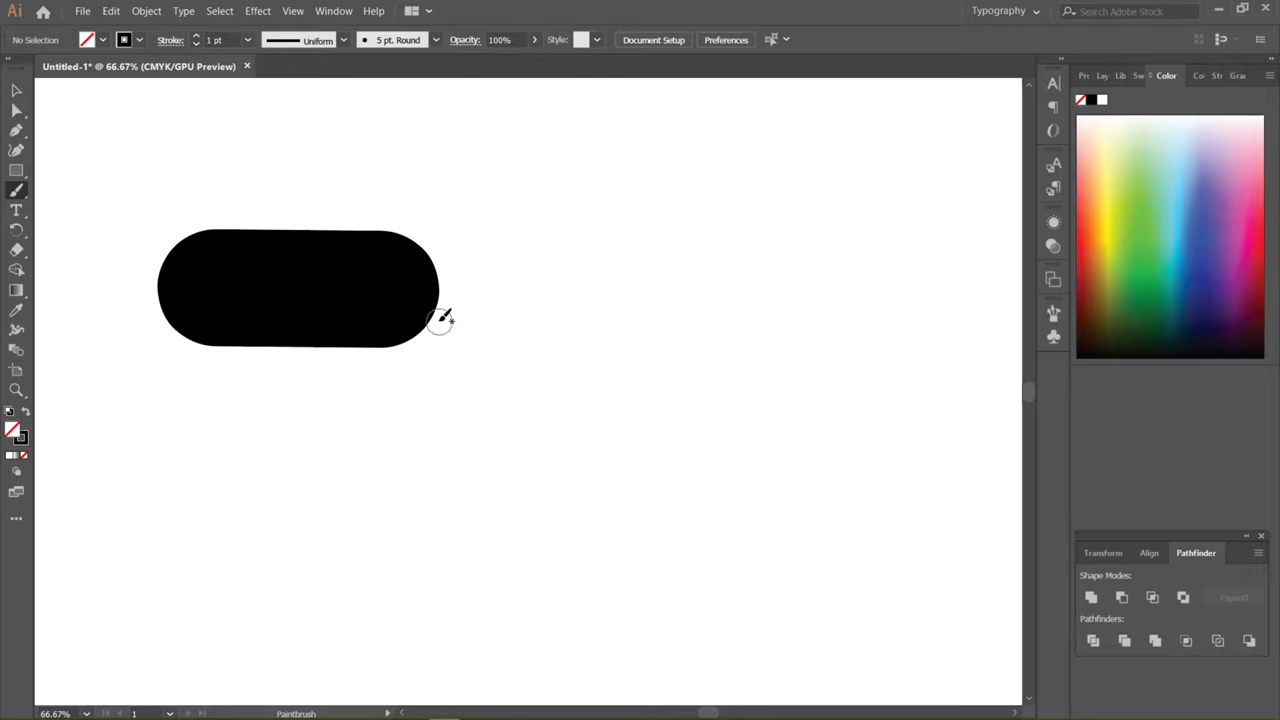
key(ctrl+z)
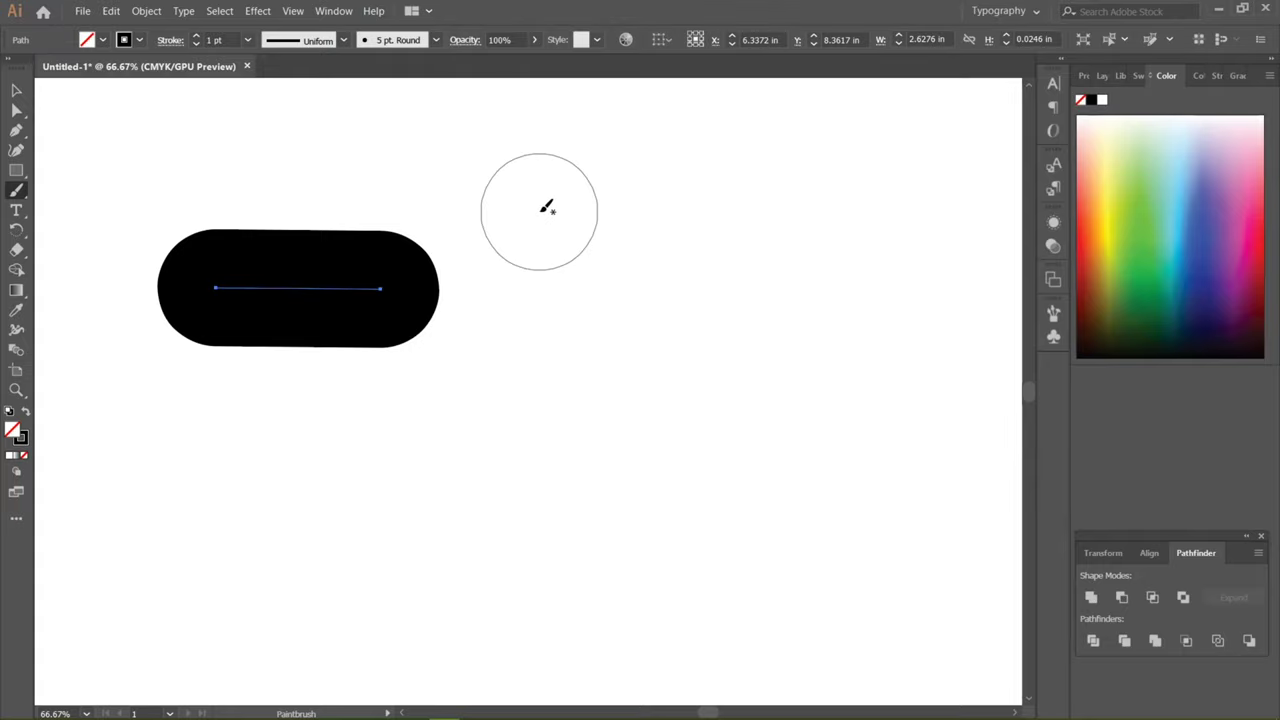
key(ctrl+z)
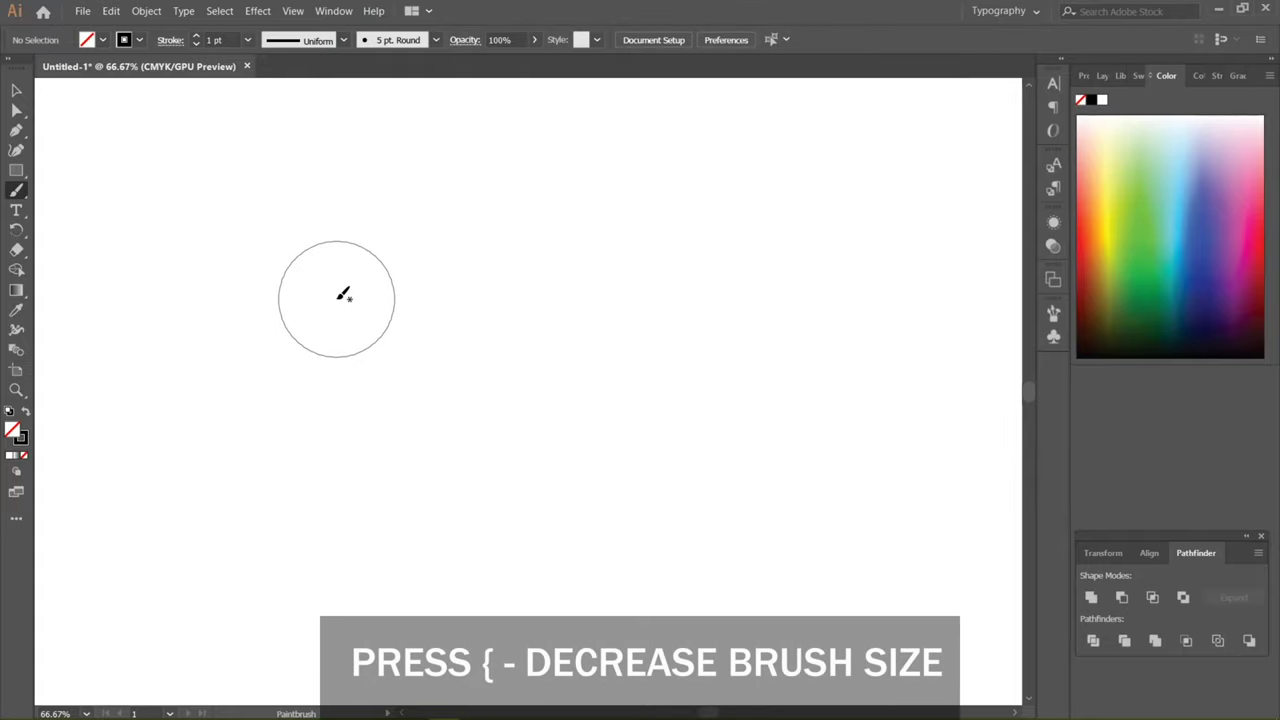
Step: Reduce the Paintbrush tip to about a quarter of its diameter
key(bracketleft)
key(bracketleft)
key(bracketleft)
key(bracketleft)
key(bracketleft)
key(bracketleft)
key(bracketleft)
key(bracketleft)
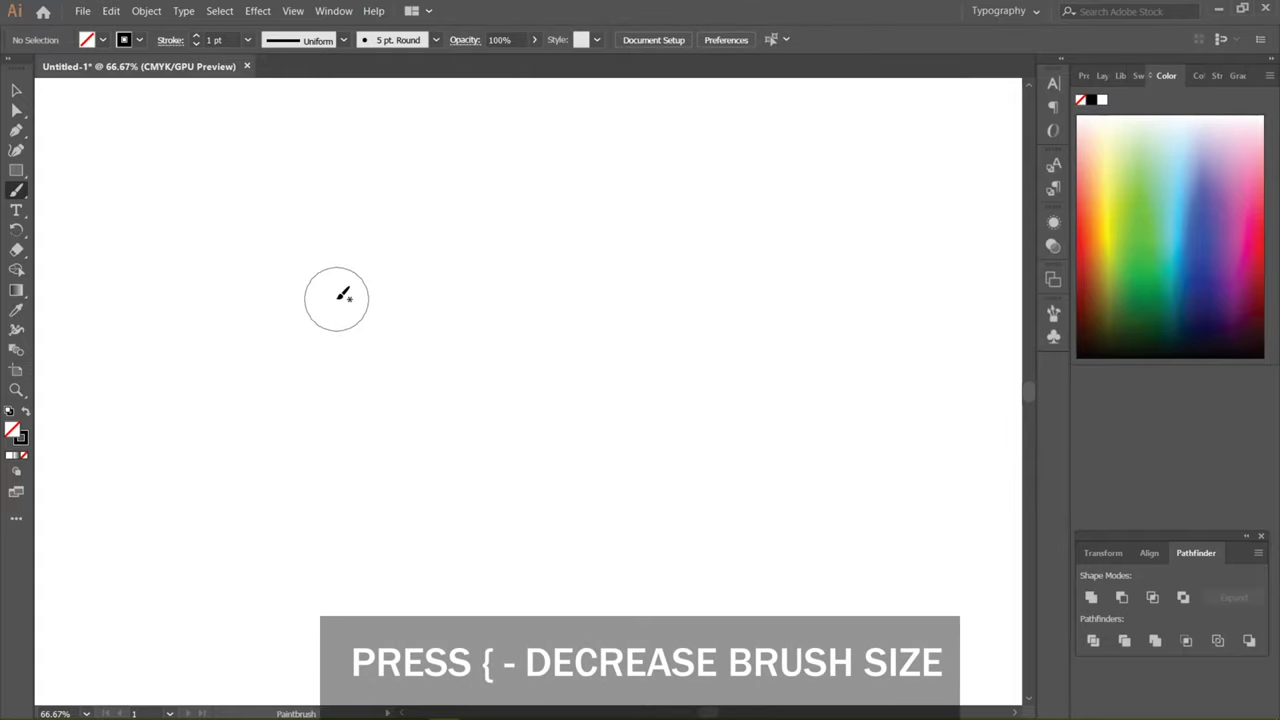
key(bracketleft)
key(bracketleft)
key(bracketleft)
key(bracketleft)
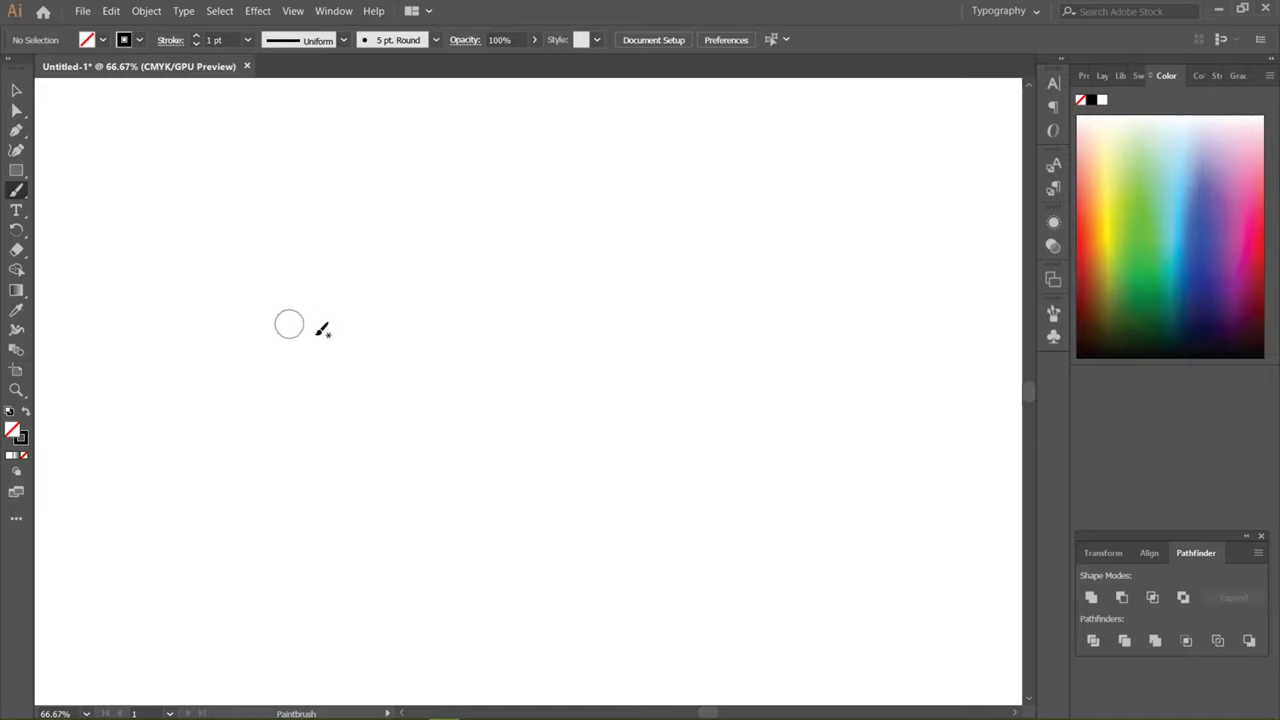
Step: Paint straight practice strokes crossing each other: two horizontal, two vertical and three diagonal
drag(286, 297, 780, 303)
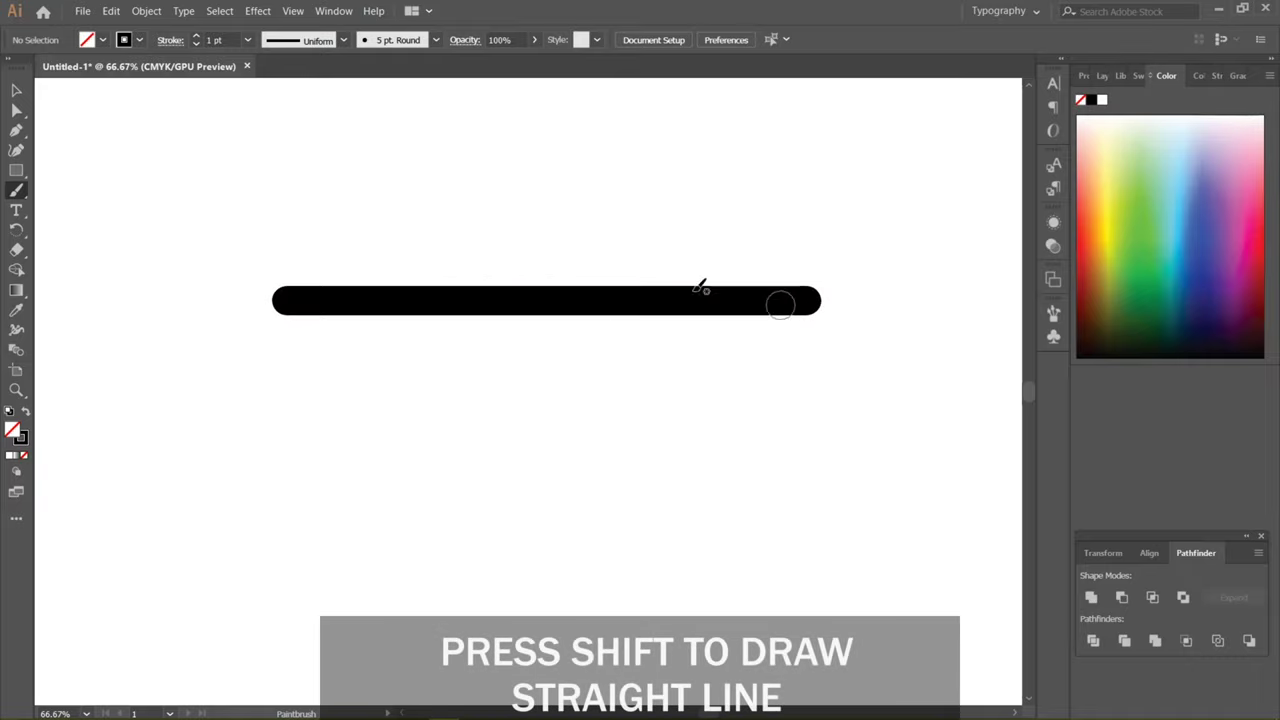
mouse_move(456, 182)
mouse_down()
mouse_move(469, 417)
mouse_move(456, 628)
mouse_up()
mouse_move(582, 234)
mouse_down()
mouse_move(606, 563)
mouse_move(582, 575)
mouse_up()
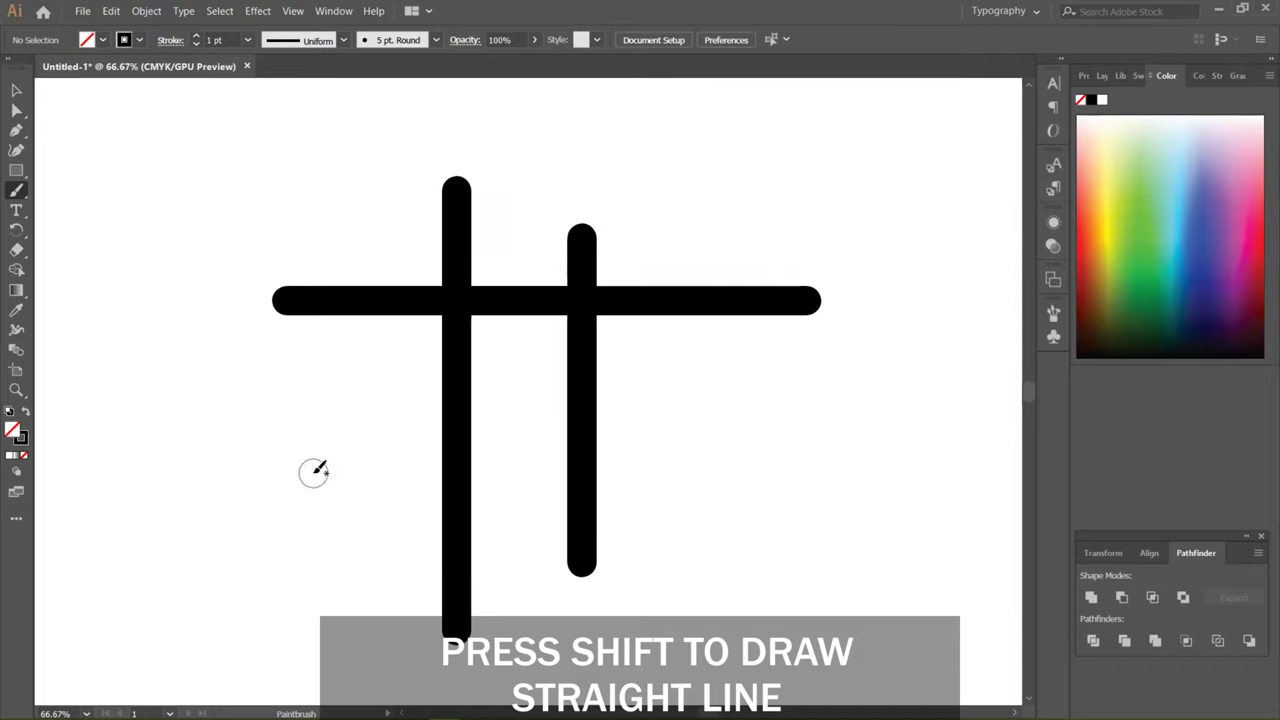
drag(313, 470, 931, 472)
drag(298, 377, 405, 485)
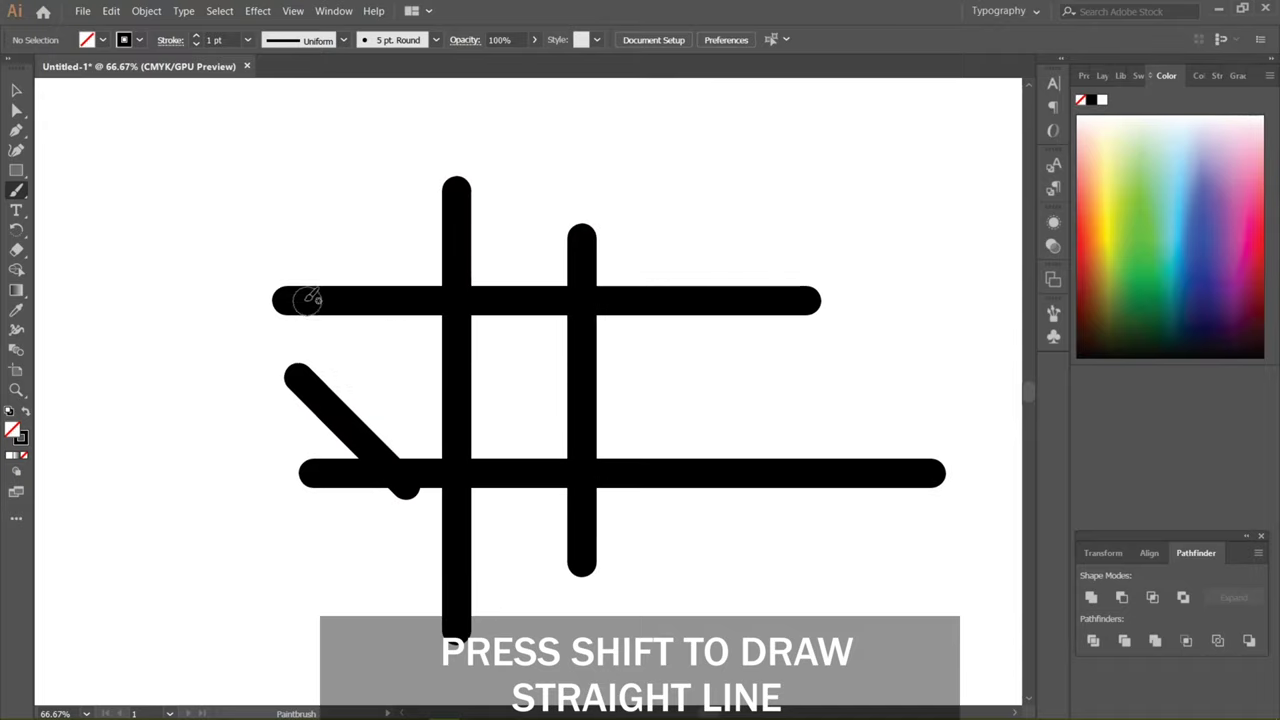
drag(155, 250, 398, 480)
drag(418, 188, 137, 468)
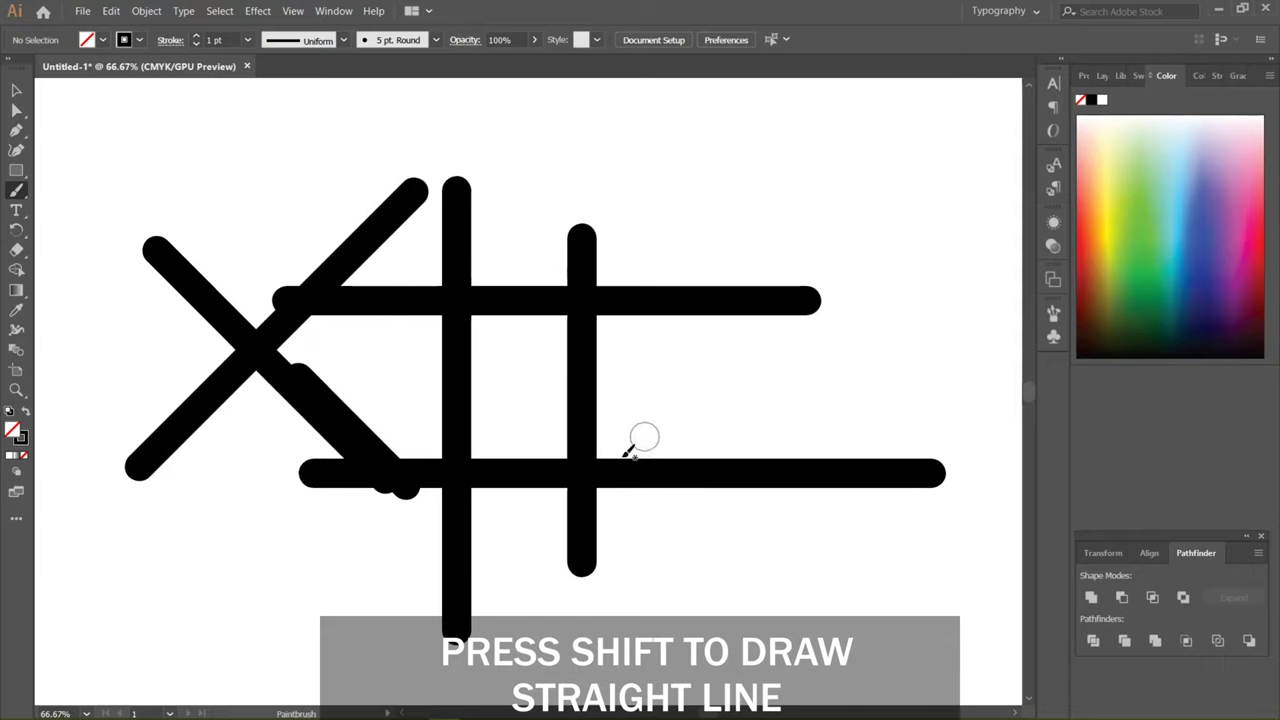
Step: On an empty part of the artboard, paint a long horizontal headline and the Devanagari letter ग with a curled tail at its left end
key(space)
mouse_move(640, 437)
mouse_down()
mouse_move(657, 303)
mouse_move(614, 317)
mouse_move(724, 437)
mouse_move(811, 357)
mouse_up()
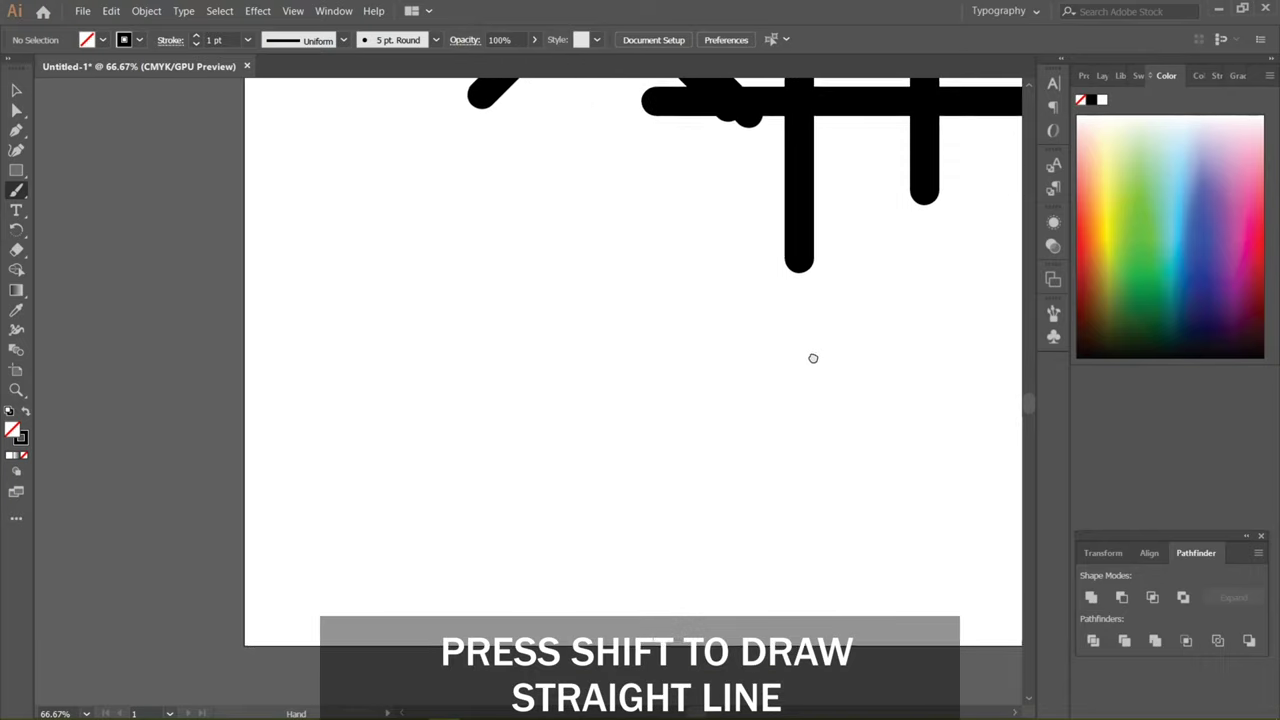
drag(451, 270, 451, 545)
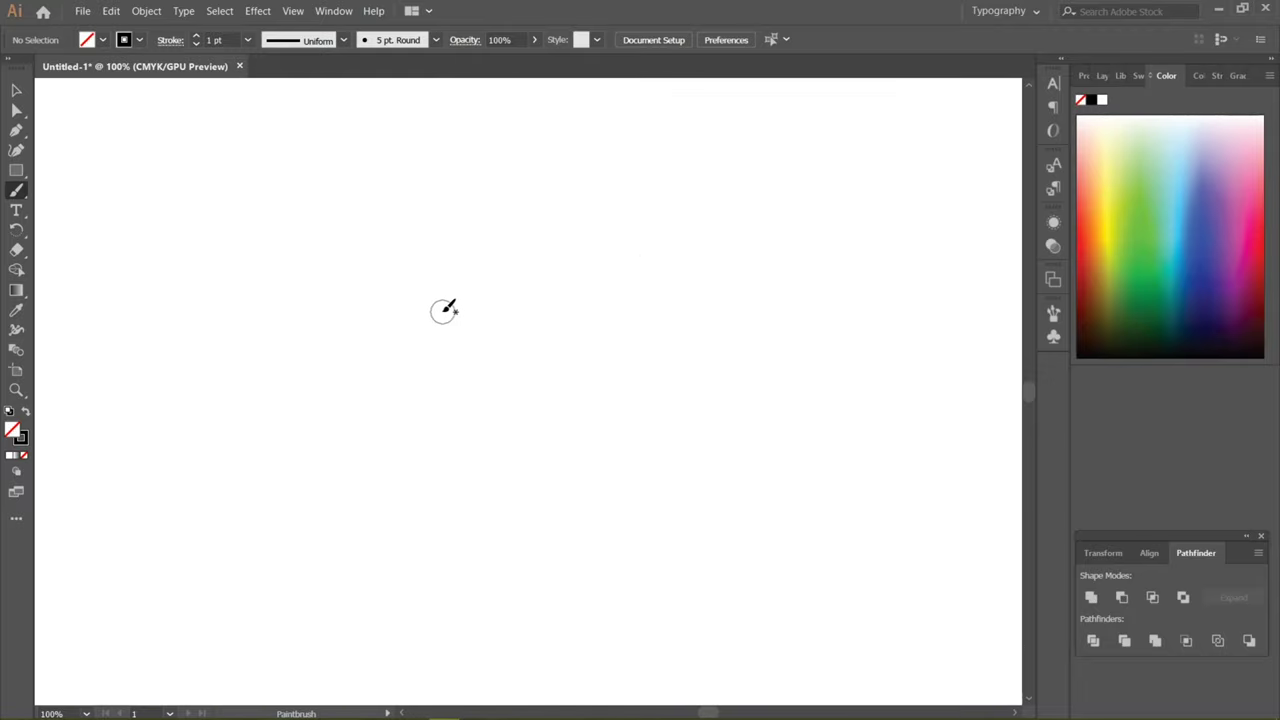
drag(330, 289, 722, 288)
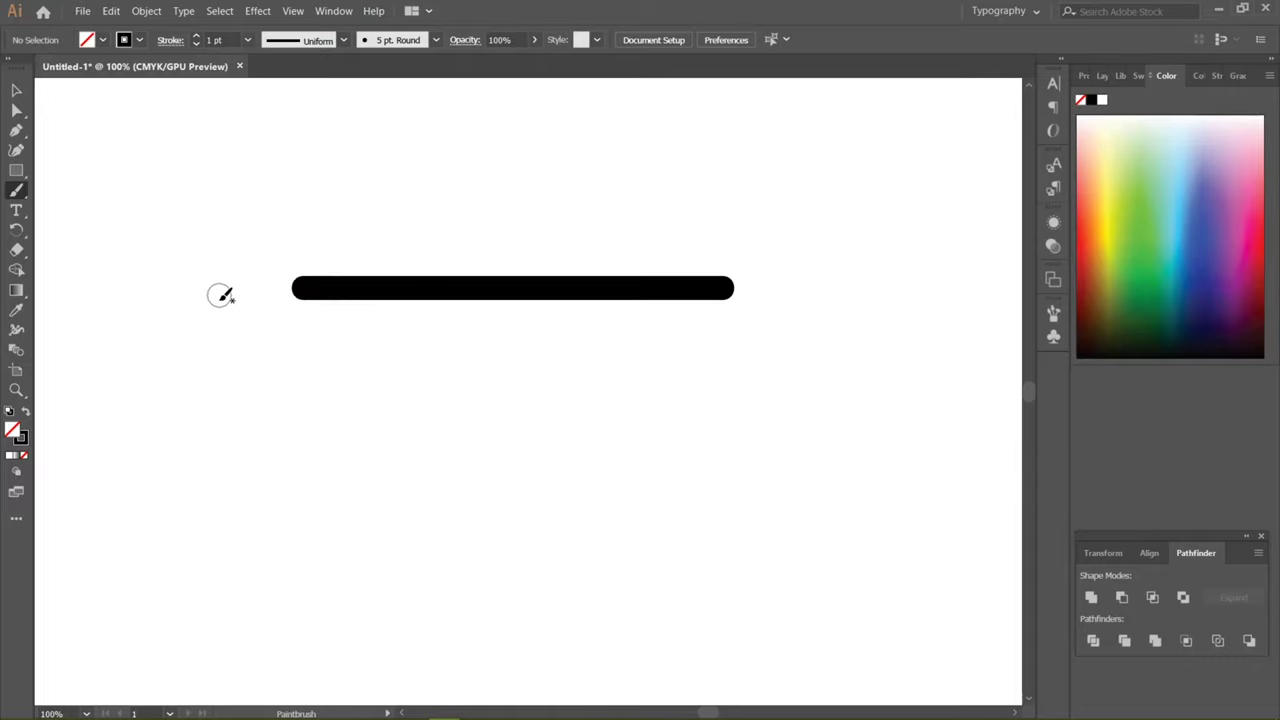
mouse_move(222, 307)
mouse_down()
mouse_move(271, 294)
mouse_move(300, 435)
mouse_move(177, 492)
mouse_move(178, 422)
mouse_move(236, 397)
mouse_move(268, 428)
mouse_up()
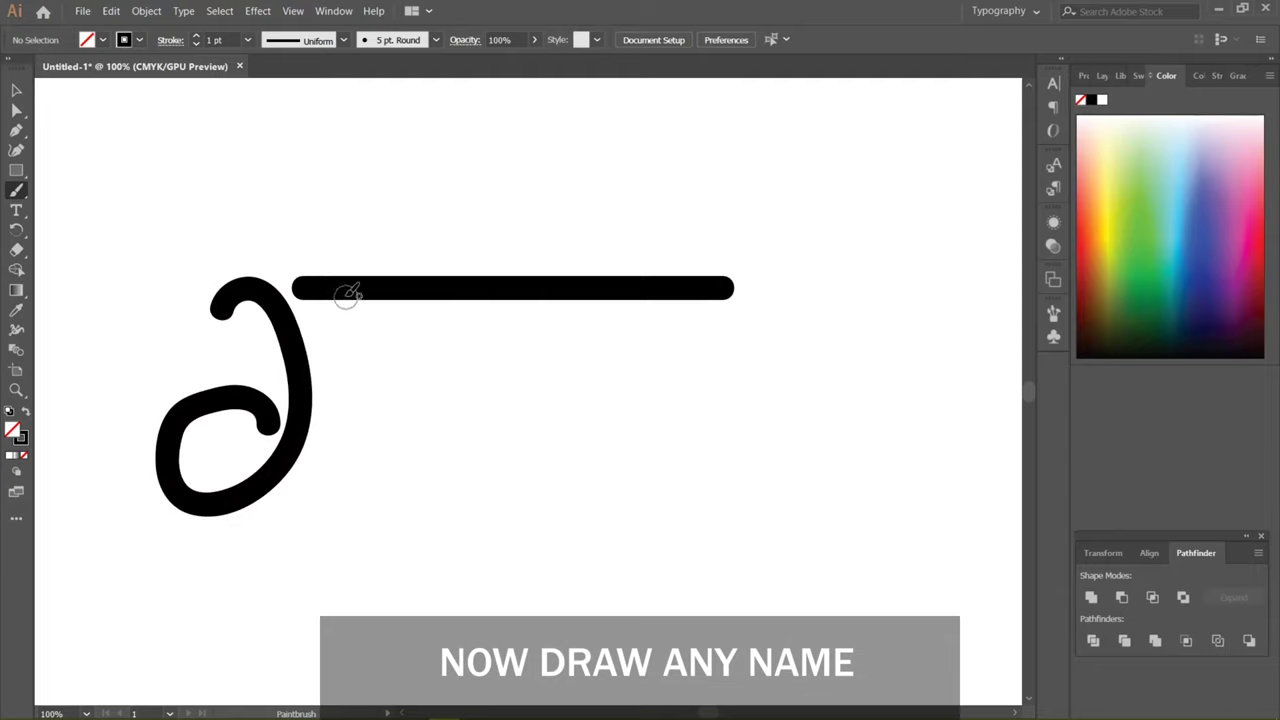
drag(342, 283, 340, 403)
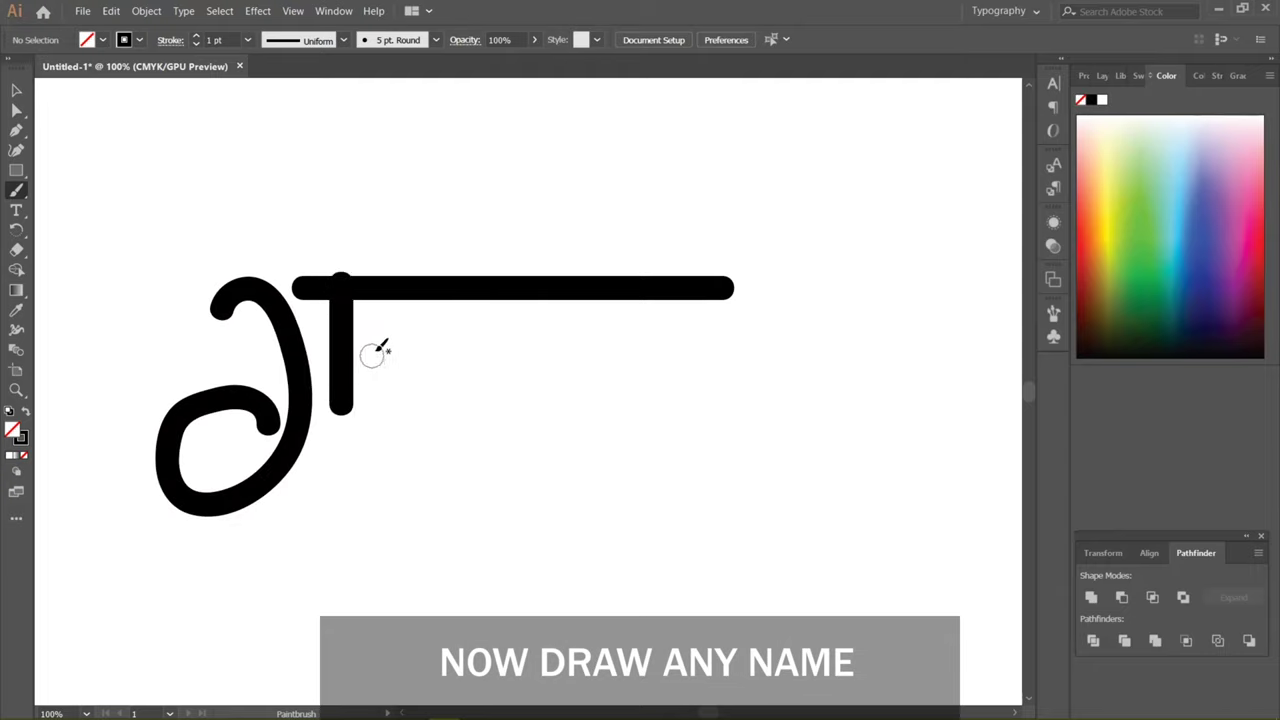
Step: Paint the Devanagari letter ण beneath the headline beside the ग, replacing its straight stem with one ending in a small hook
mouse_move(385, 296)
mouse_down()
mouse_move(379, 403)
mouse_move(420, 417)
mouse_move(433, 376)
mouse_move(404, 305)
mouse_move(472, 296)
mouse_move(472, 417)
mouse_up()
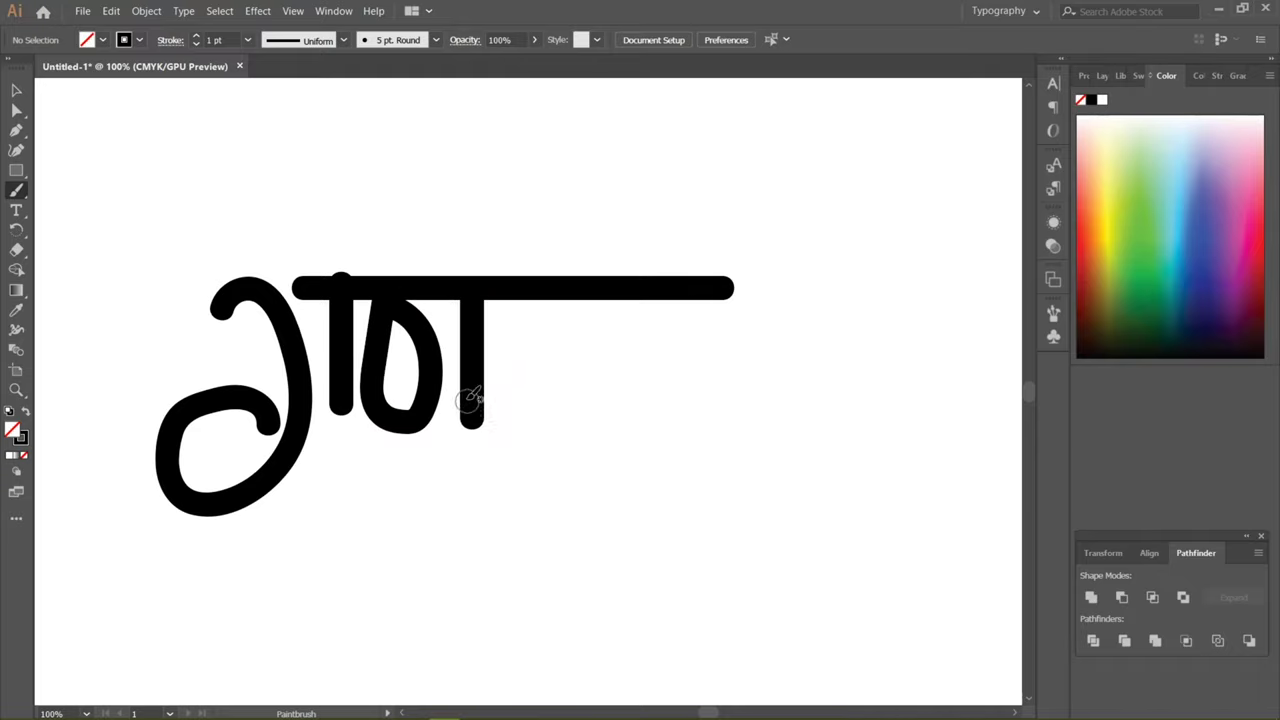
key(ctrl+z)
mouse_move(472, 296)
mouse_down()
mouse_move(464, 446)
mouse_move(480, 501)
mouse_move(548, 520)
mouse_move(598, 481)
mouse_up()
key(ctrl+z)
mouse_move(471, 288)
mouse_down()
mouse_move(462, 440)
mouse_move(482, 448)
mouse_up()
mouse_move(494, 309)
mouse_down()
mouse_move(552, 527)
mouse_move(487, 310)
mouse_move(400, 254)
mouse_move(318, 262)
mouse_move(285, 332)
mouse_move(350, 409)
mouse_move(485, 390)
mouse_move(538, 300)
mouse_up()
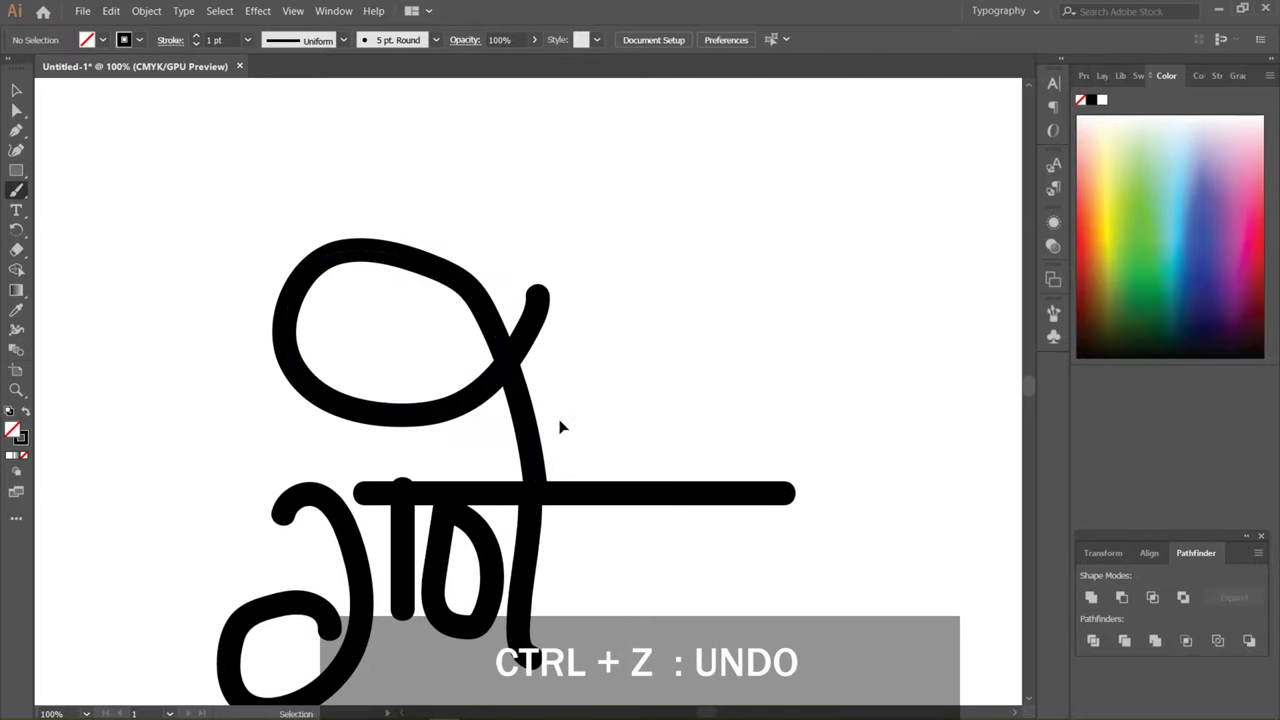
key(ctrl+z)
mouse_move(536, 476)
mouse_down()
mouse_move(520, 415)
mouse_move(463, 372)
mouse_move(219, 402)
mouse_move(166, 350)
mouse_move(158, 296)
mouse_up()
key(ctrl+z)
mouse_move(581, 440)
mouse_down()
mouse_move(563, 480)
mouse_move(440, 435)
mouse_move(368, 325)
mouse_move(400, 245)
mouse_up()
key(ctrl+z)
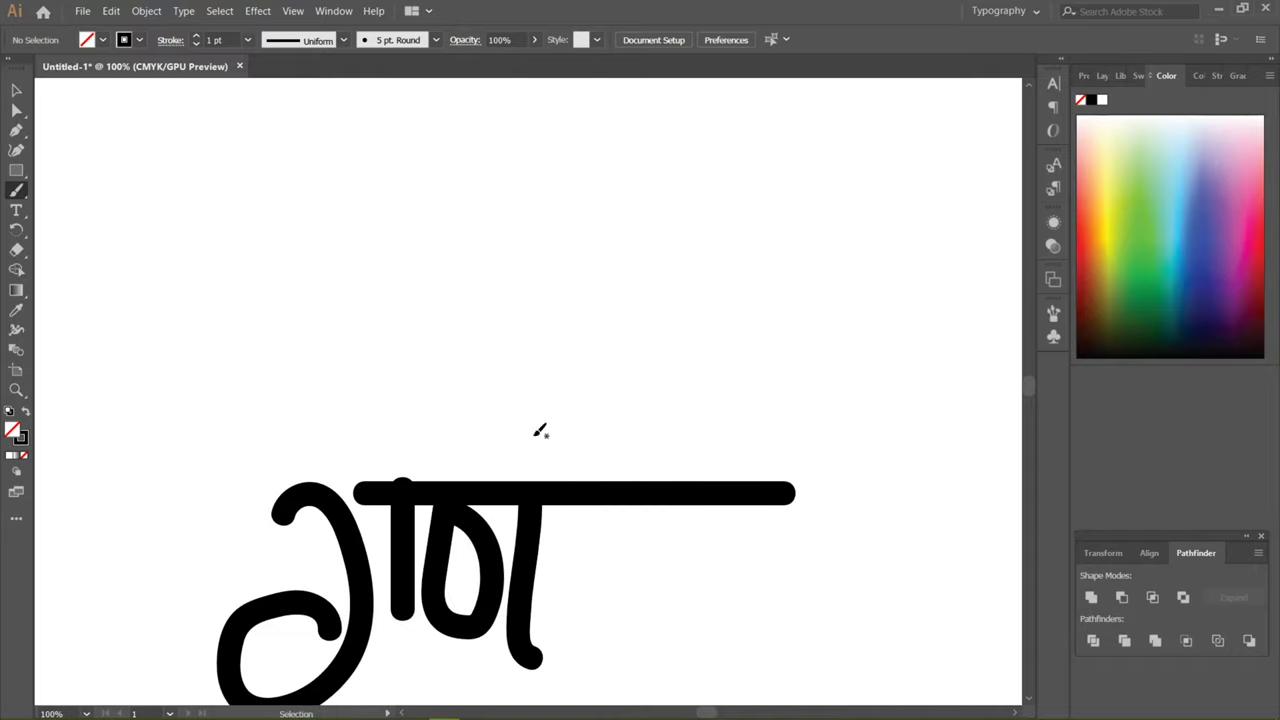
Step: Paint a curled vowel-sign flourish above the ण and the left part of the letter श with a long tail sweeping right
mouse_move(575, 456)
mouse_down()
mouse_move(548, 477)
mouse_move(467, 456)
mouse_move(364, 312)
mouse_move(294, 299)
mouse_move(255, 330)
mouse_move(259, 375)
mouse_move(296, 404)
mouse_move(360, 395)
mouse_up()
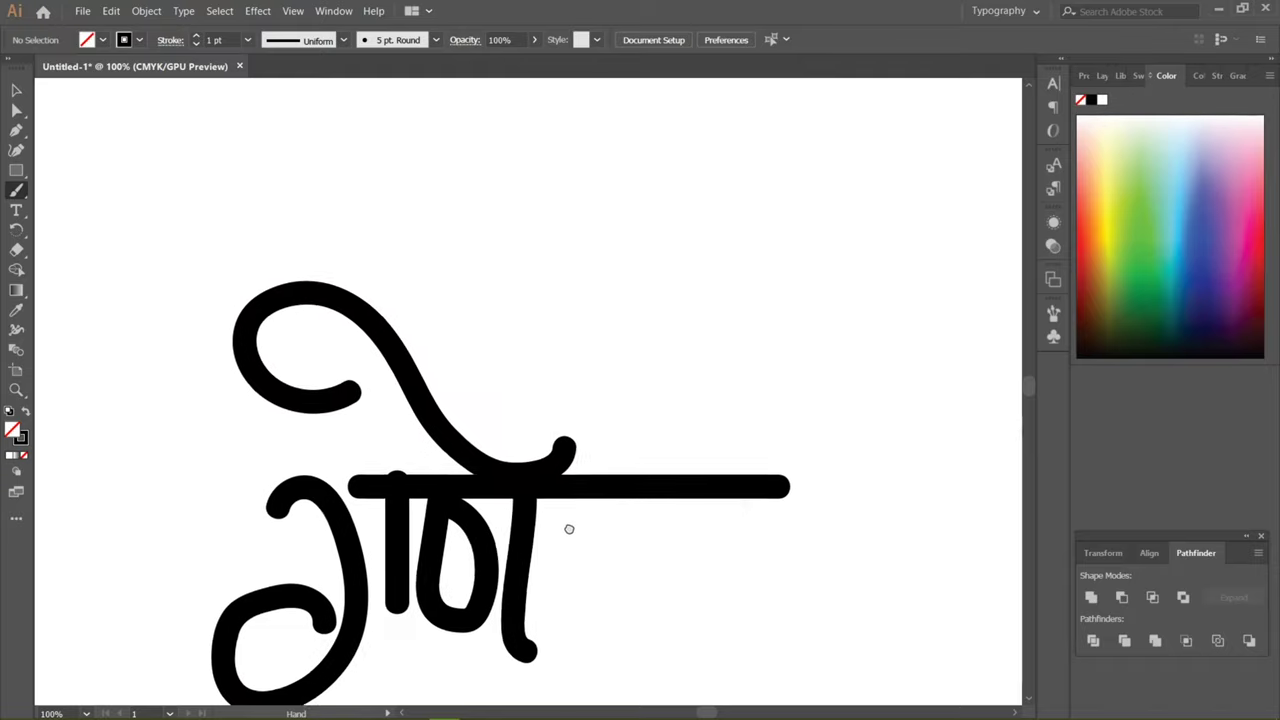
mouse_move(569, 528)
mouse_down()
mouse_move(448, 334)
mouse_move(467, 303)
mouse_move(505, 319)
mouse_move(500, 364)
mouse_move(437, 395)
mouse_move(584, 533)
mouse_move(811, 478)
mouse_move(815, 365)
mouse_up()
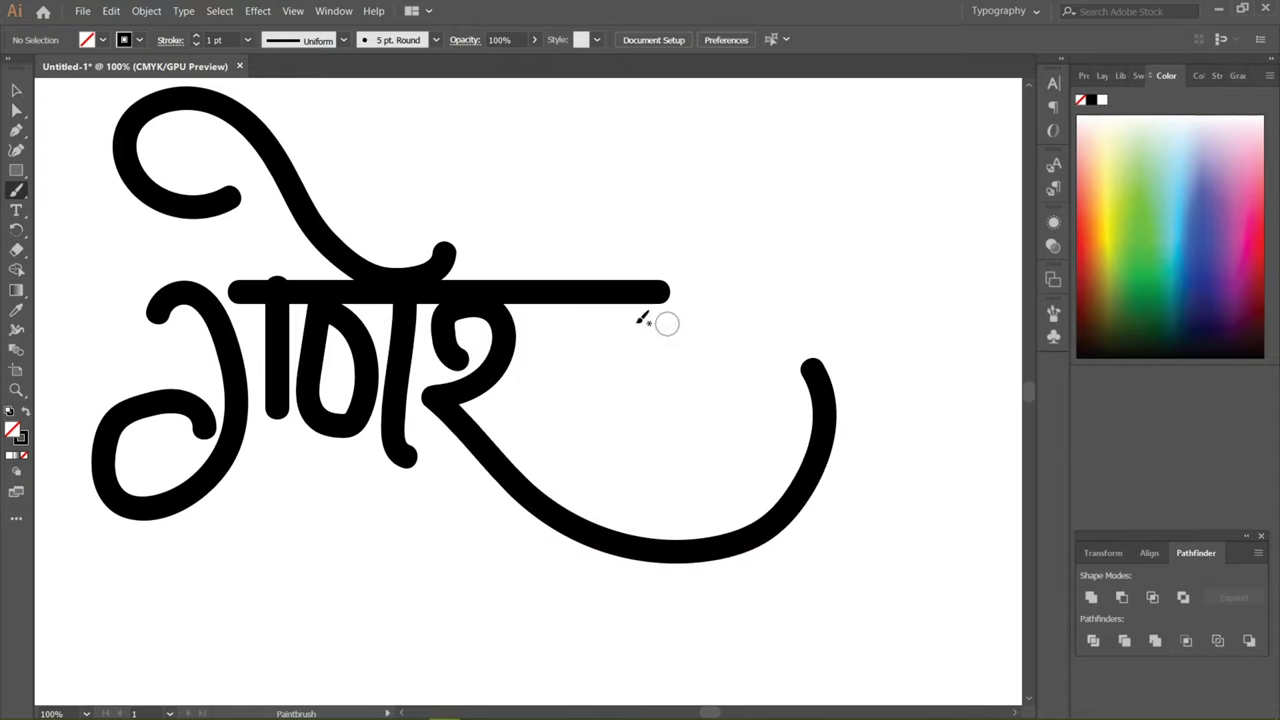
Step: Paint a straight vertical stem beneath the headline to complete the letter श
drag(558, 292, 556, 432)
drag(594, 384, 745, 419)
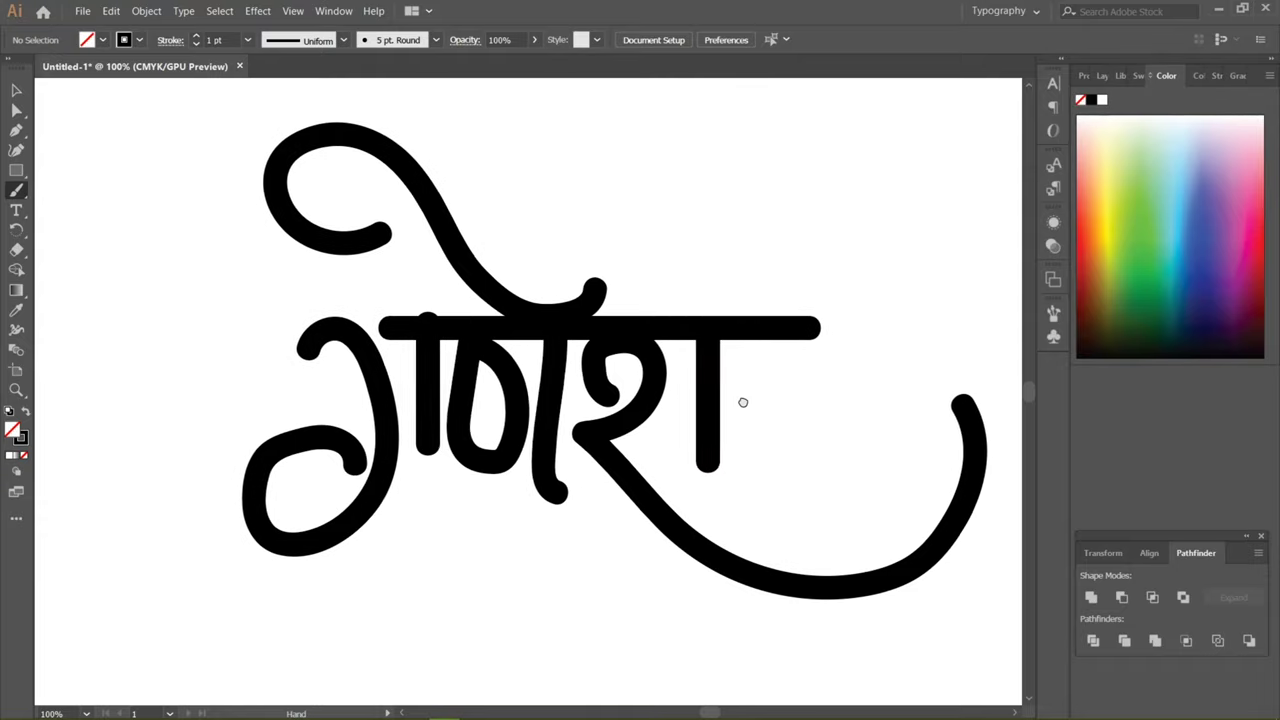
Step: Show the rulers and place two horizontal guides, one along the headline's upper edge and one at the foot of the letter stems
key(ctrl+r)
ctrl+click(393, 170)
drag(443, 85, 447, 318)
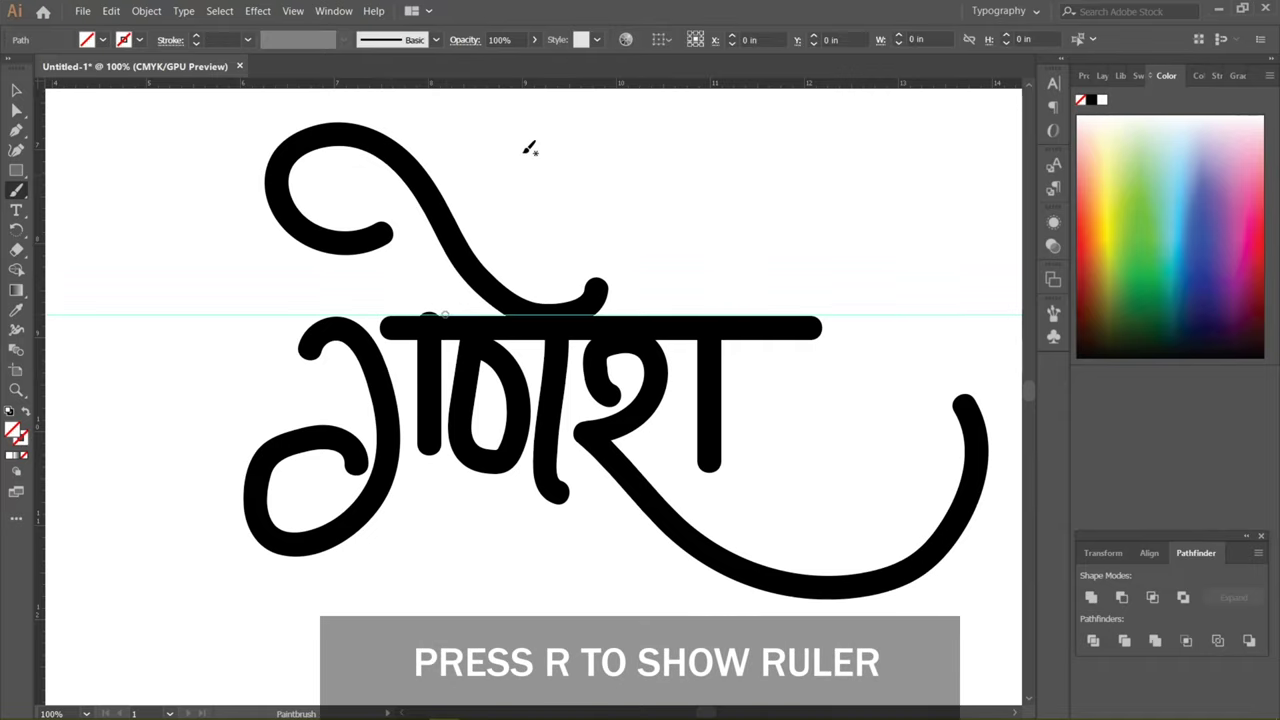
drag(523, 91, 523, 455)
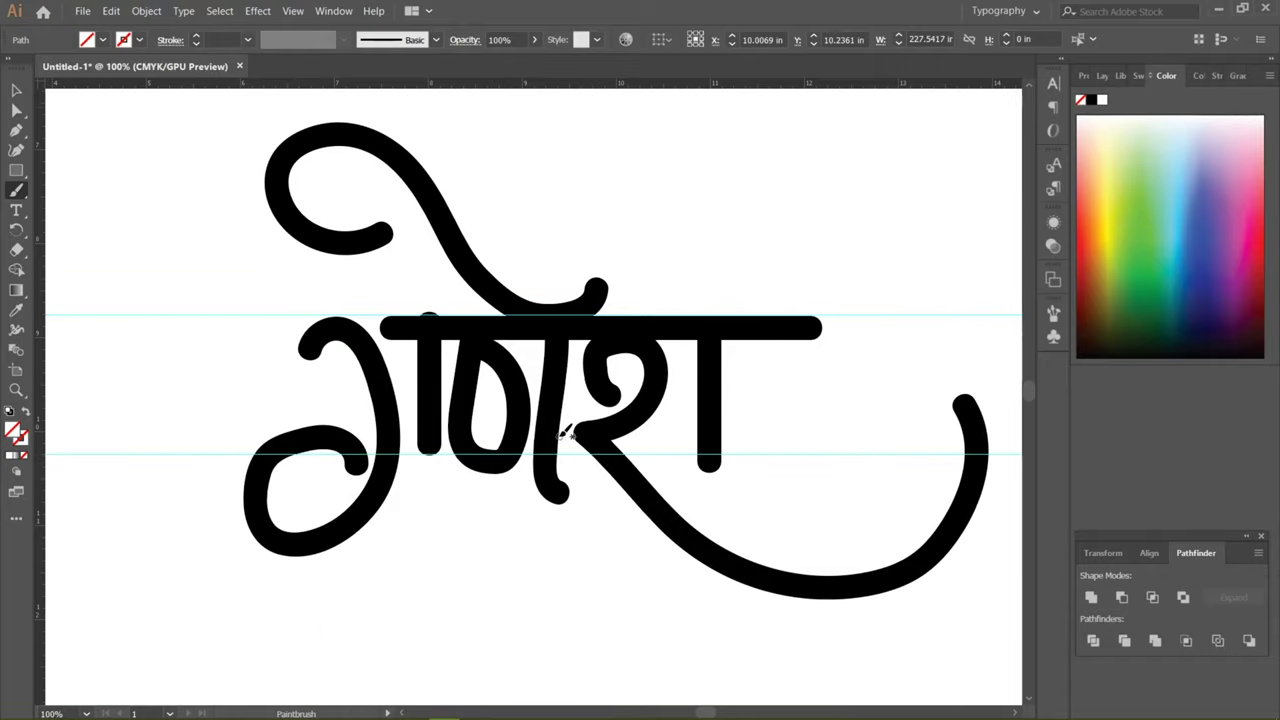
Step: Move the vertical stem of the letter श 0.18 in left, keeping its height on the page
key(v)
click(708, 428)
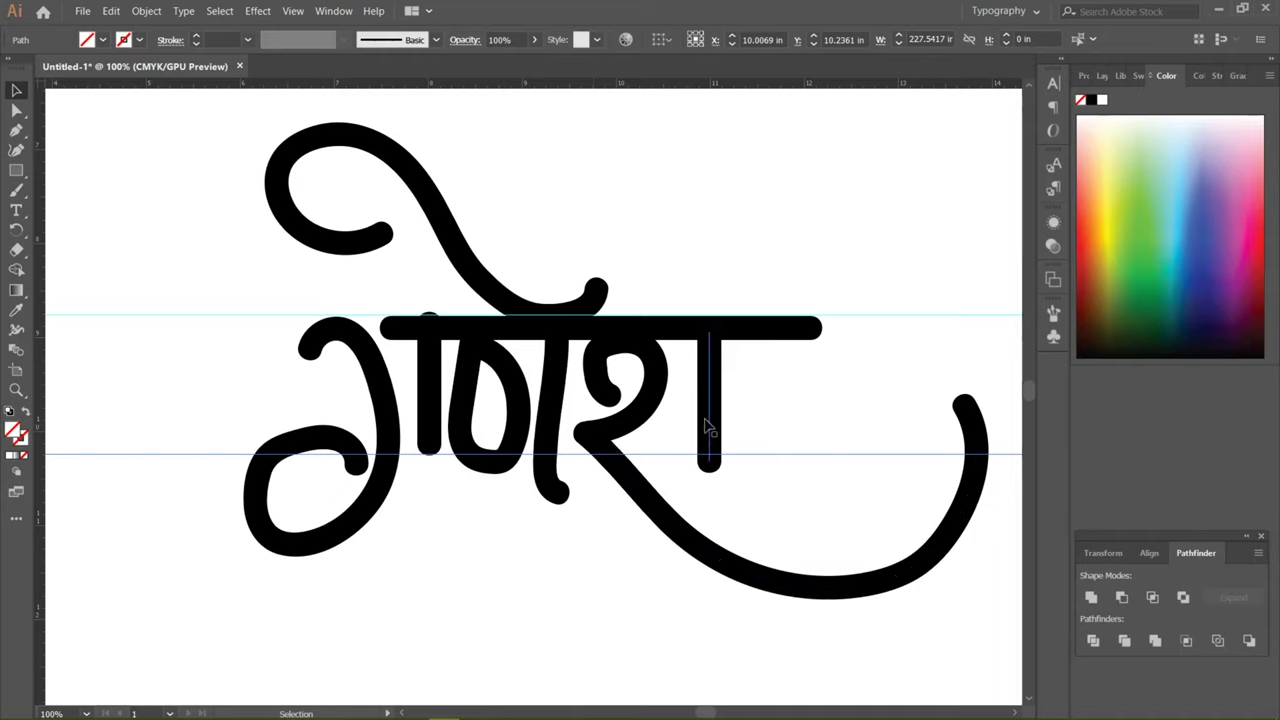
drag(708, 428, 690, 428)
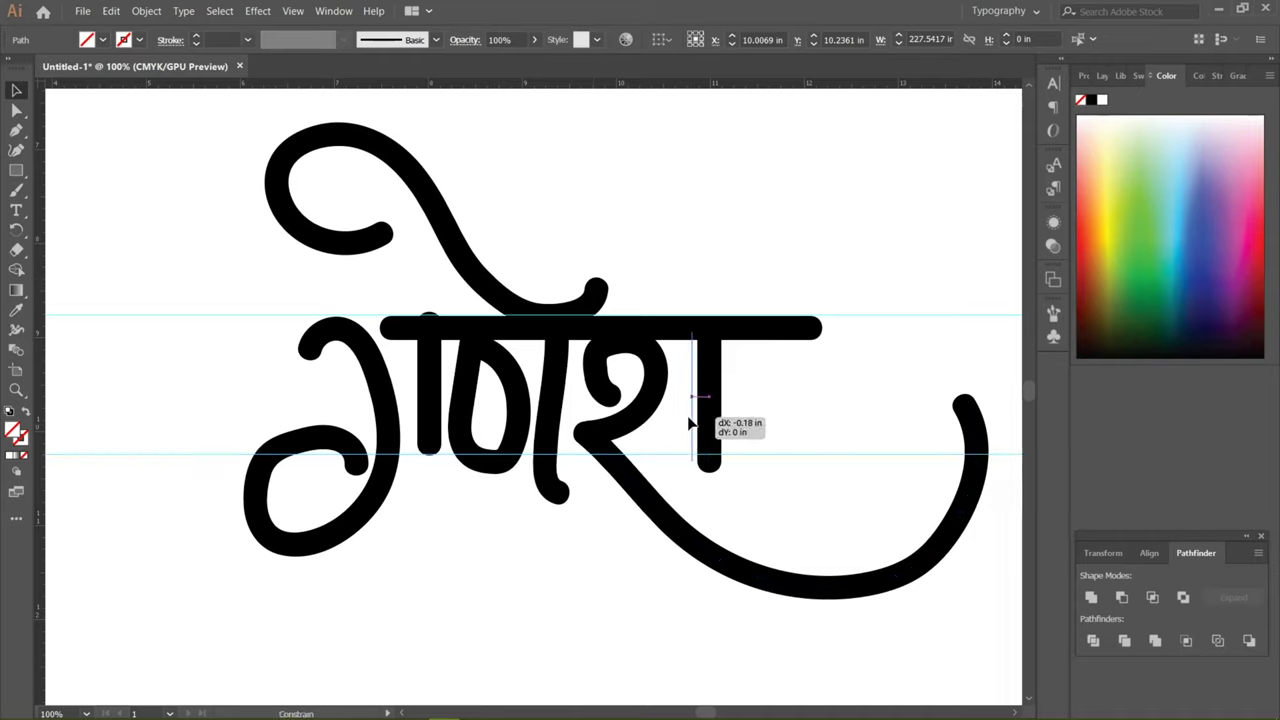
Step: Replace the hooked stem of the letter ण with a straight vertical stroke ending at the lower guide
click(556, 500)
key(Delete)
key(b)
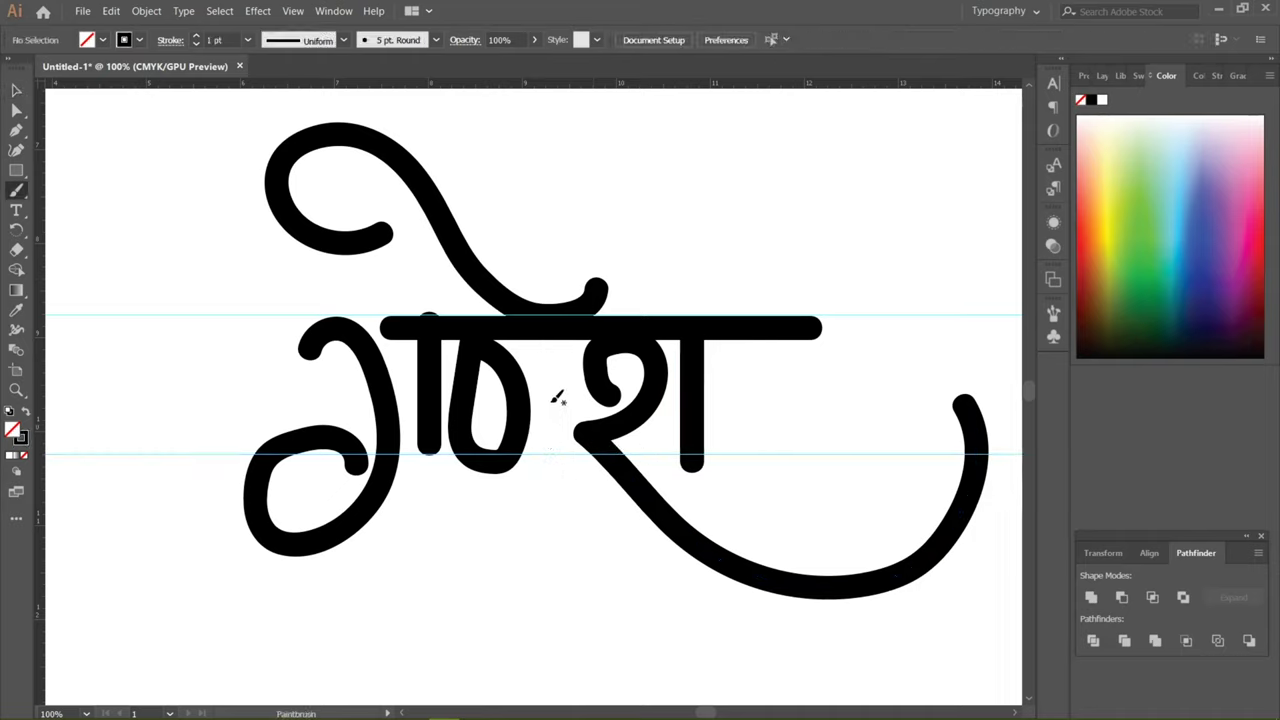
drag(551, 336, 546, 448)
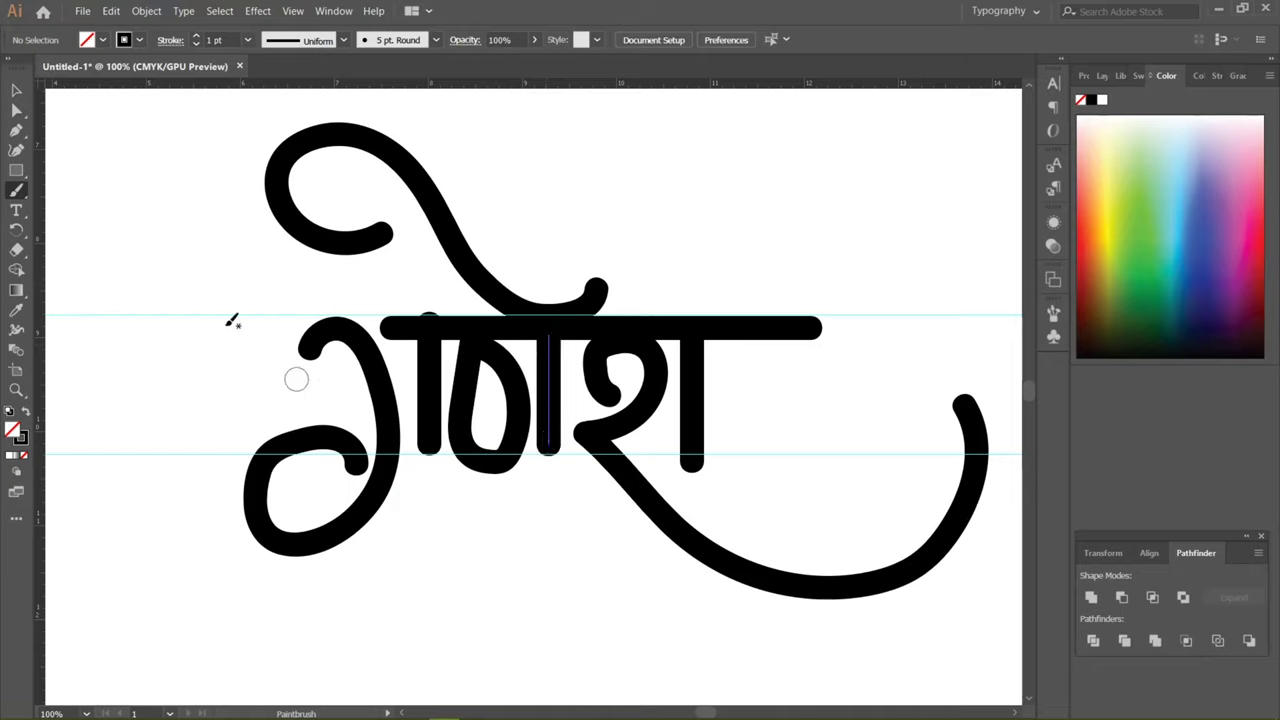
Step: Replace the stem of the letter श with a straight vertical brush stroke running from the headline to the lower guide
click(16, 90)
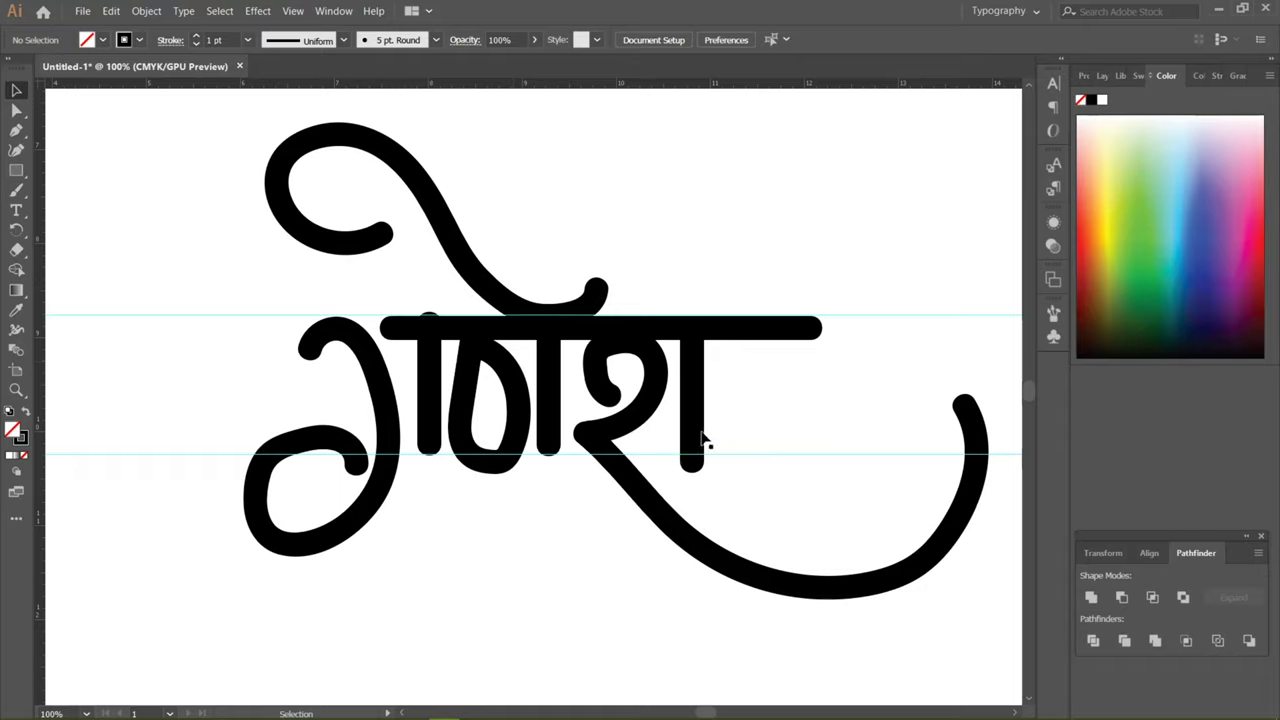
click(703, 438)
key(Delete)
key(b)
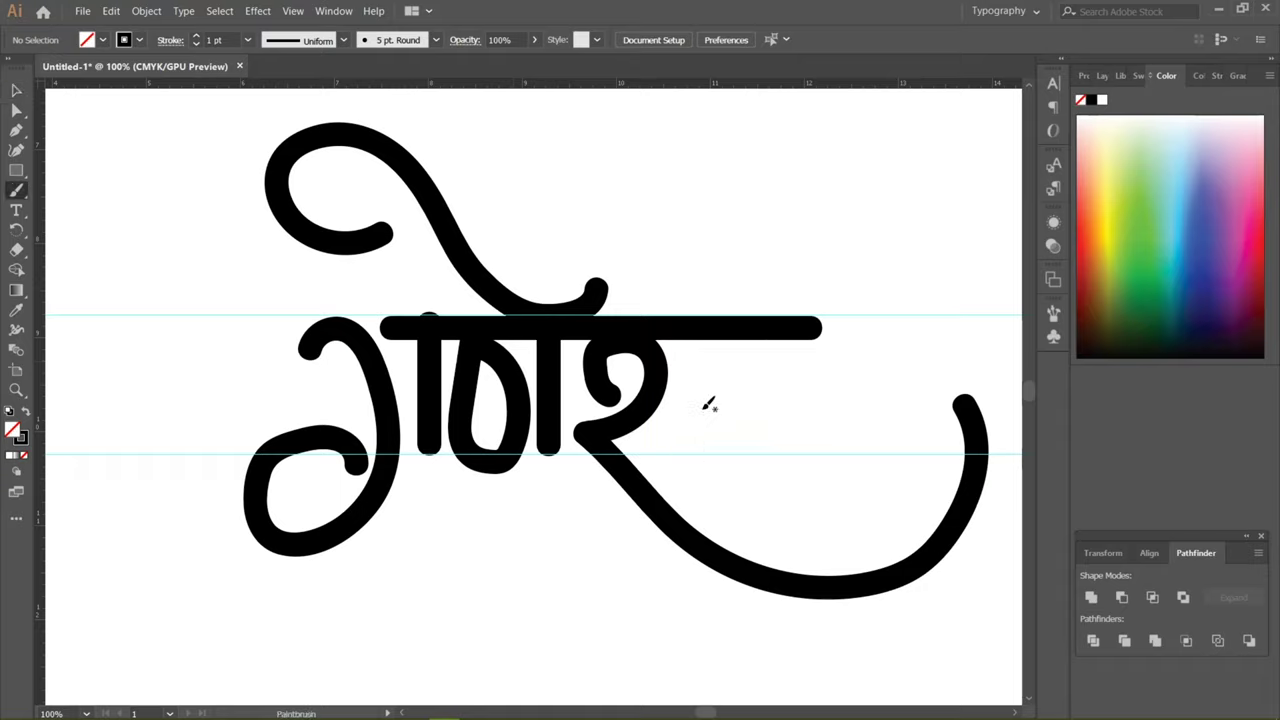
drag(707, 327, 689, 437)
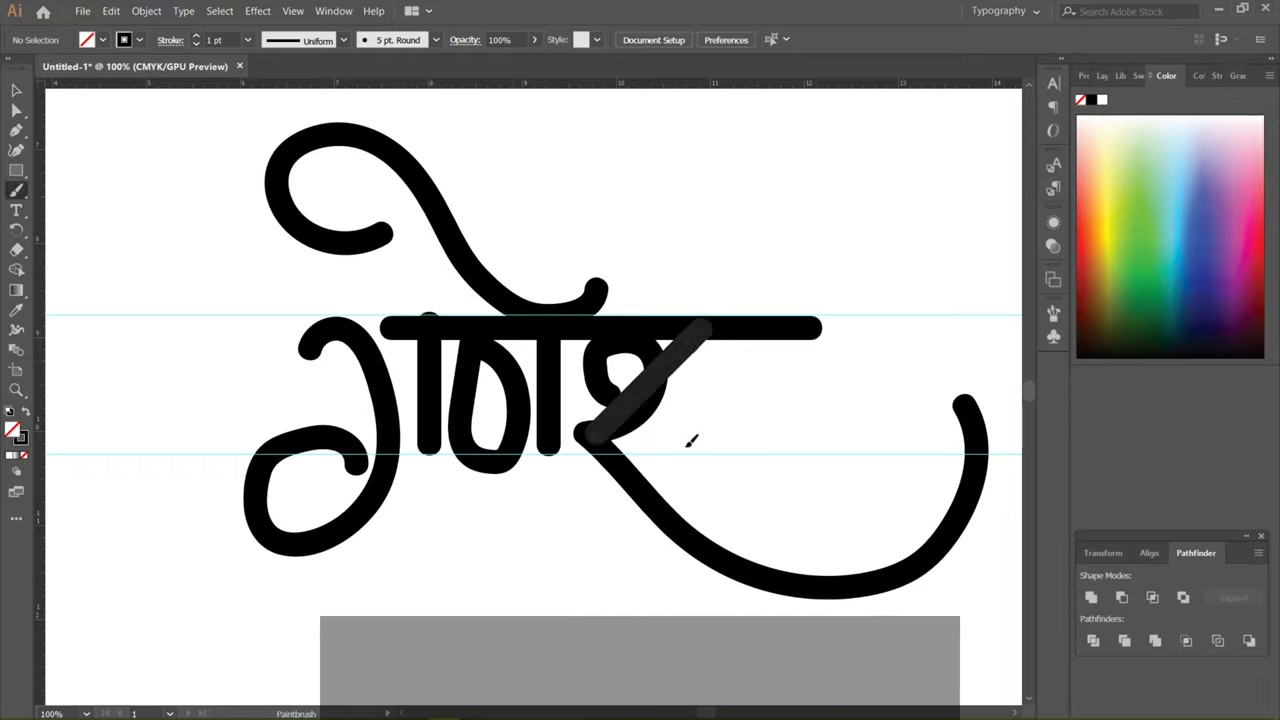
key(ctrl+z)
drag(706, 326, 699, 447)
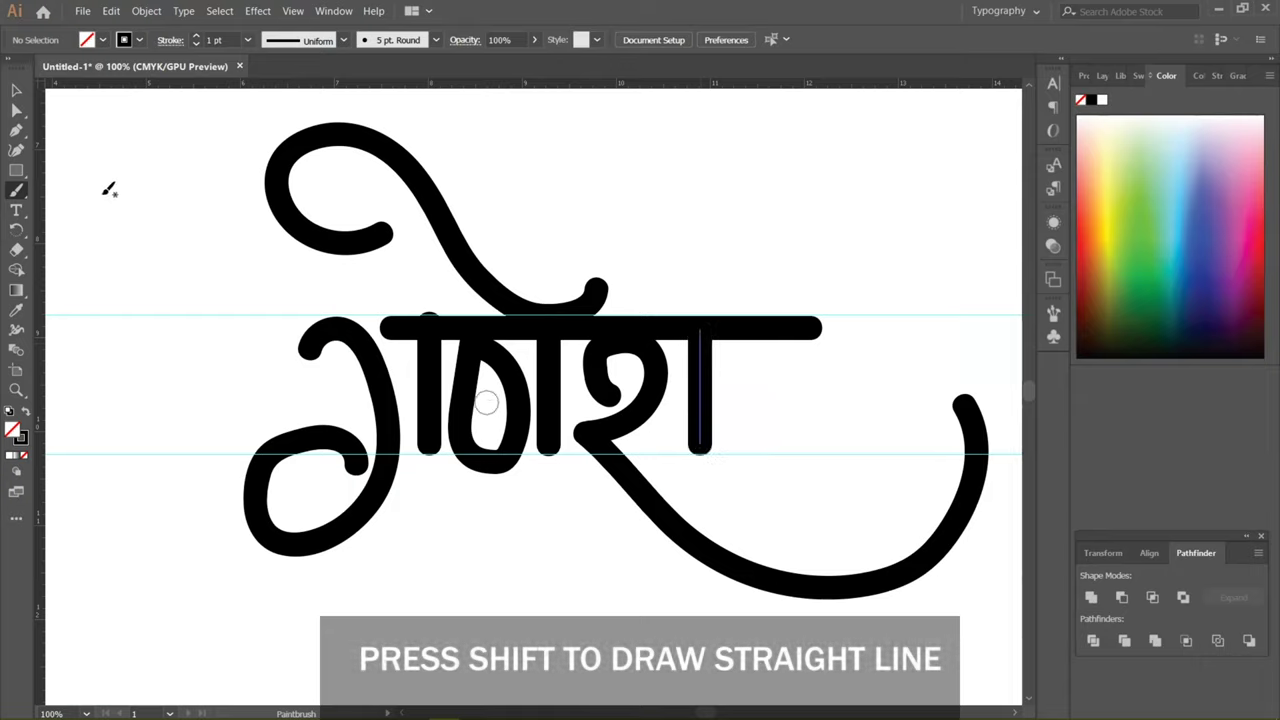
Step: Reshape the curled stroke of the letter ग with the Curvature tool, extending its upper end further left and smoothing its lower curl
click(17, 91)
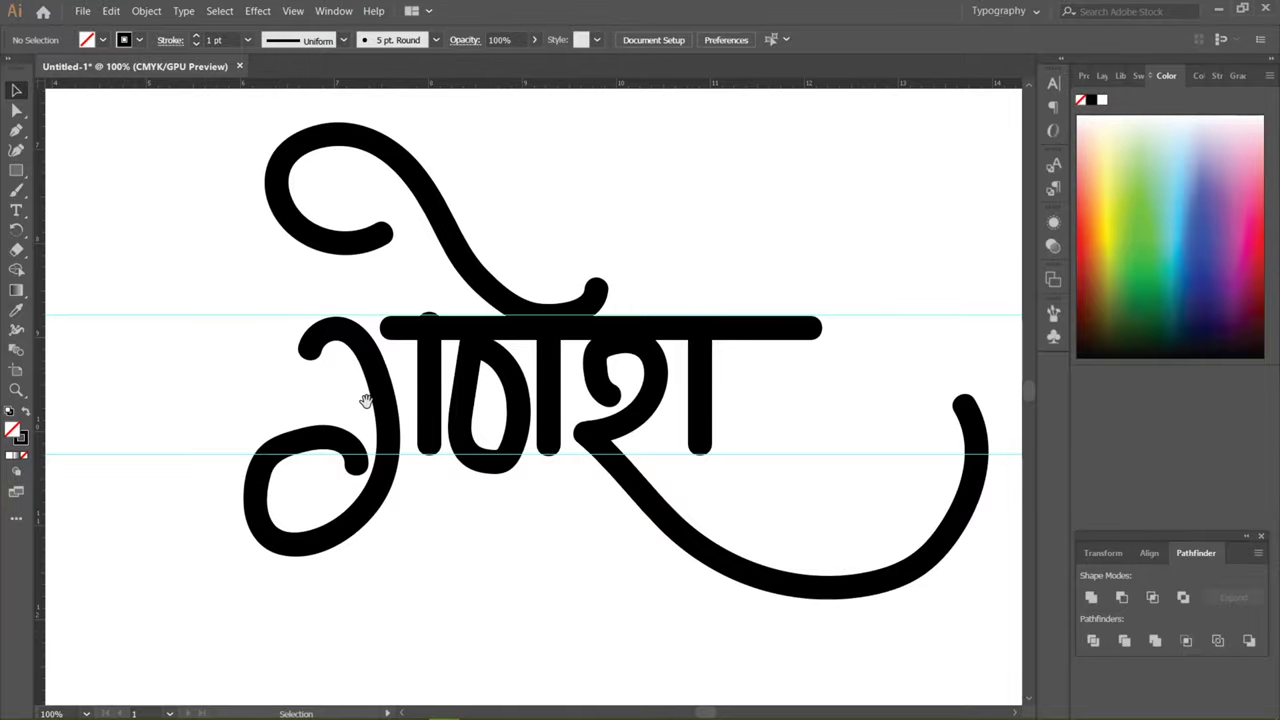
drag(366, 400, 414, 449)
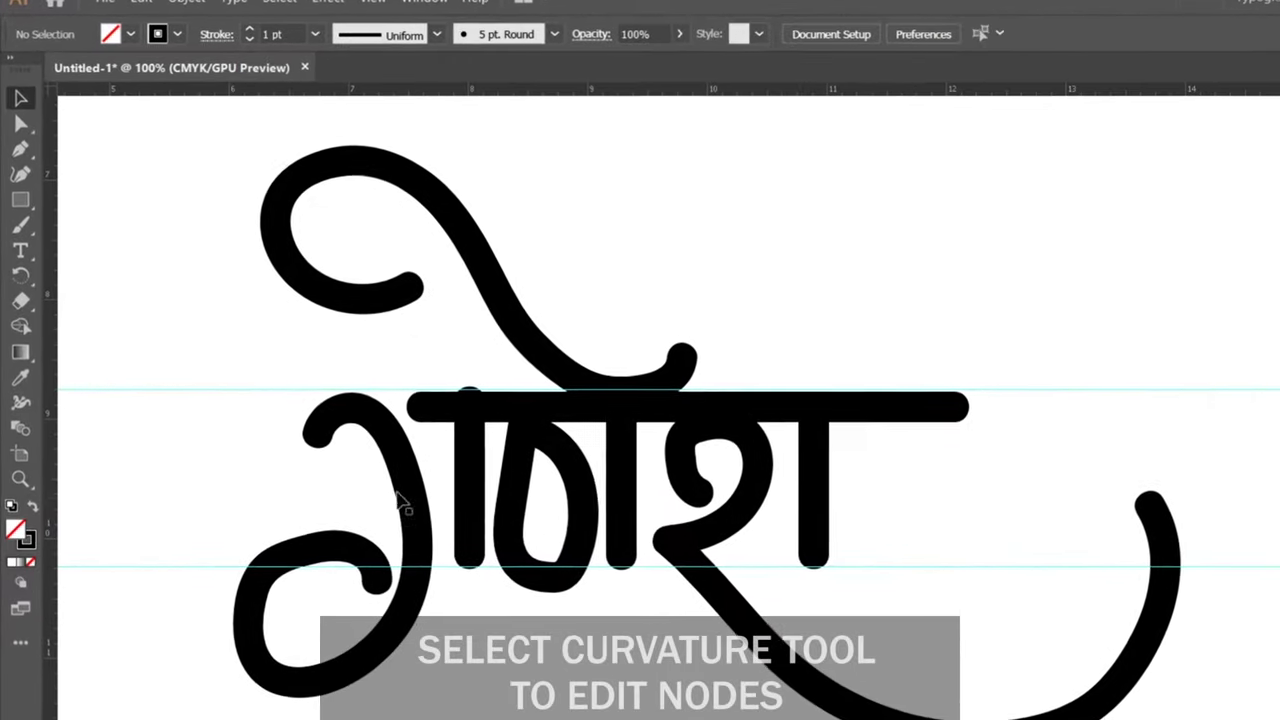
click(400, 500)
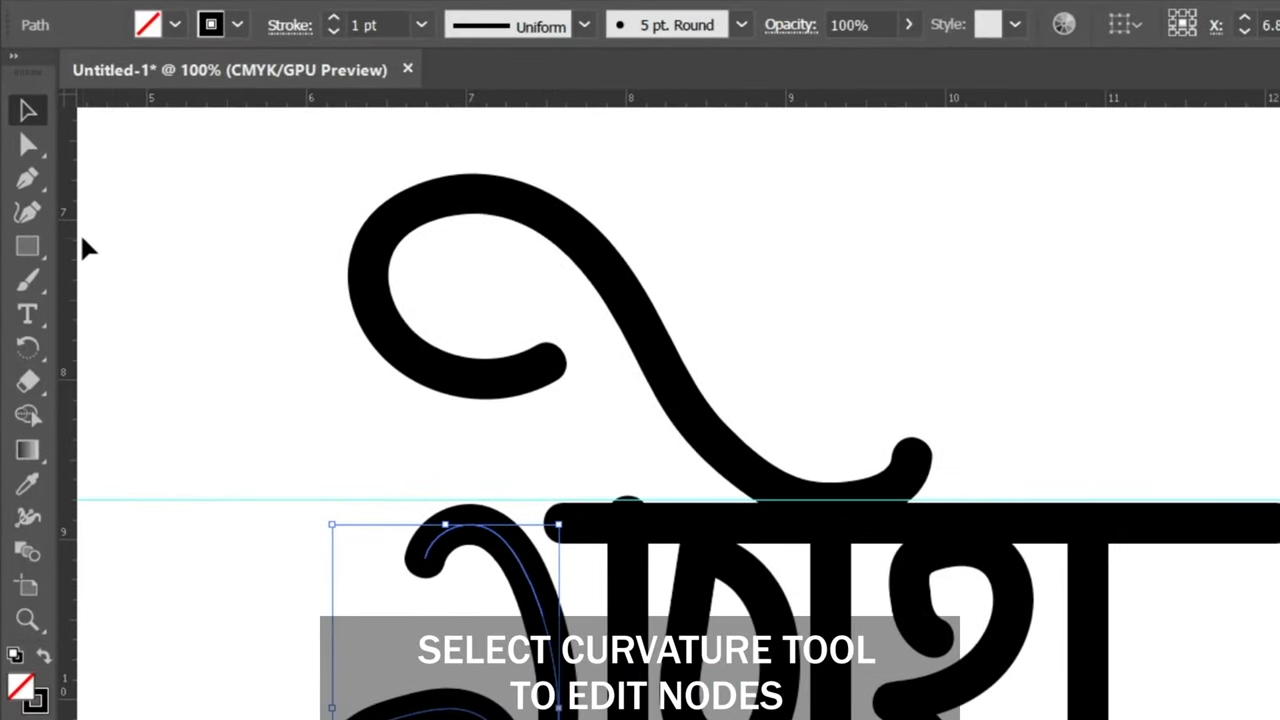
click(33, 213)
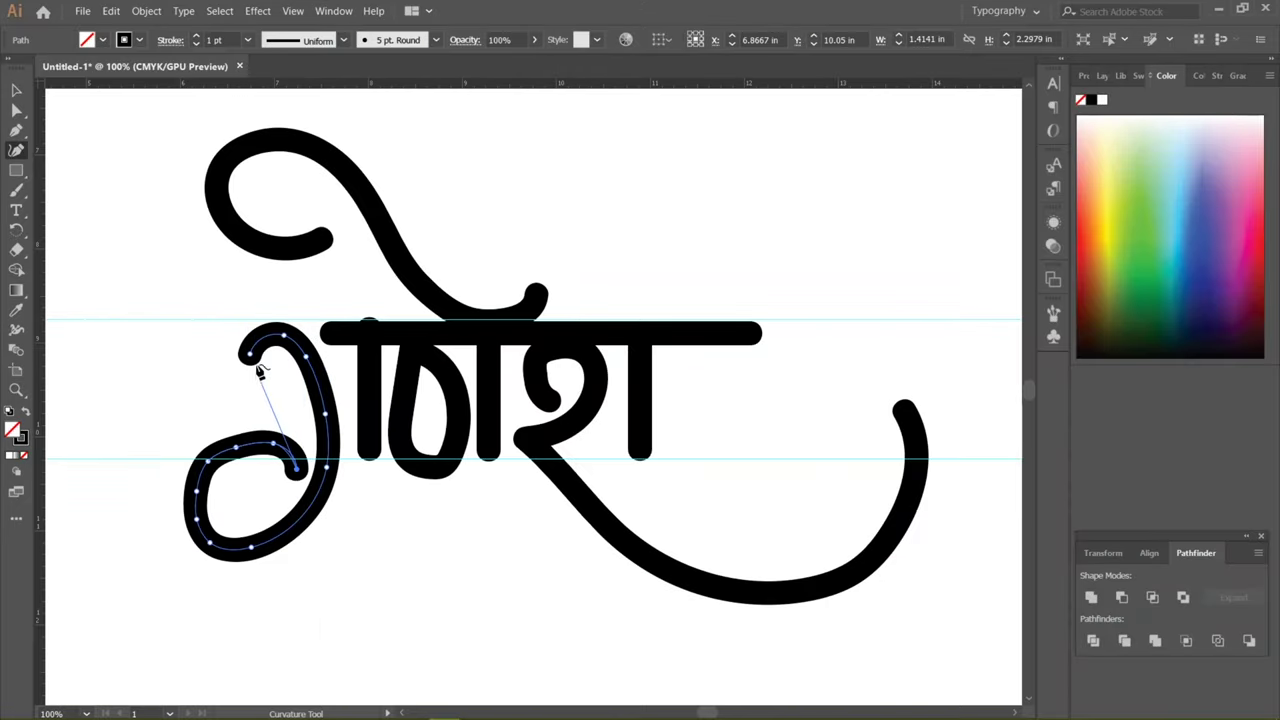
click(240, 357)
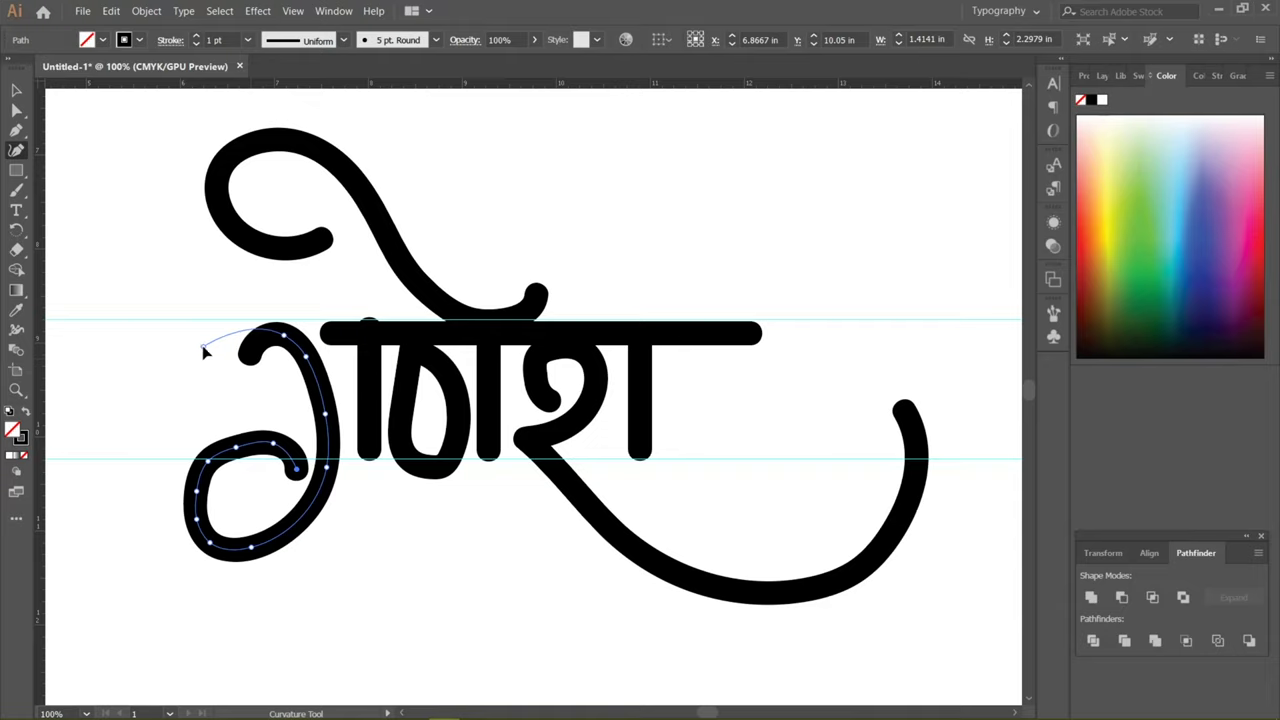
click(203, 347)
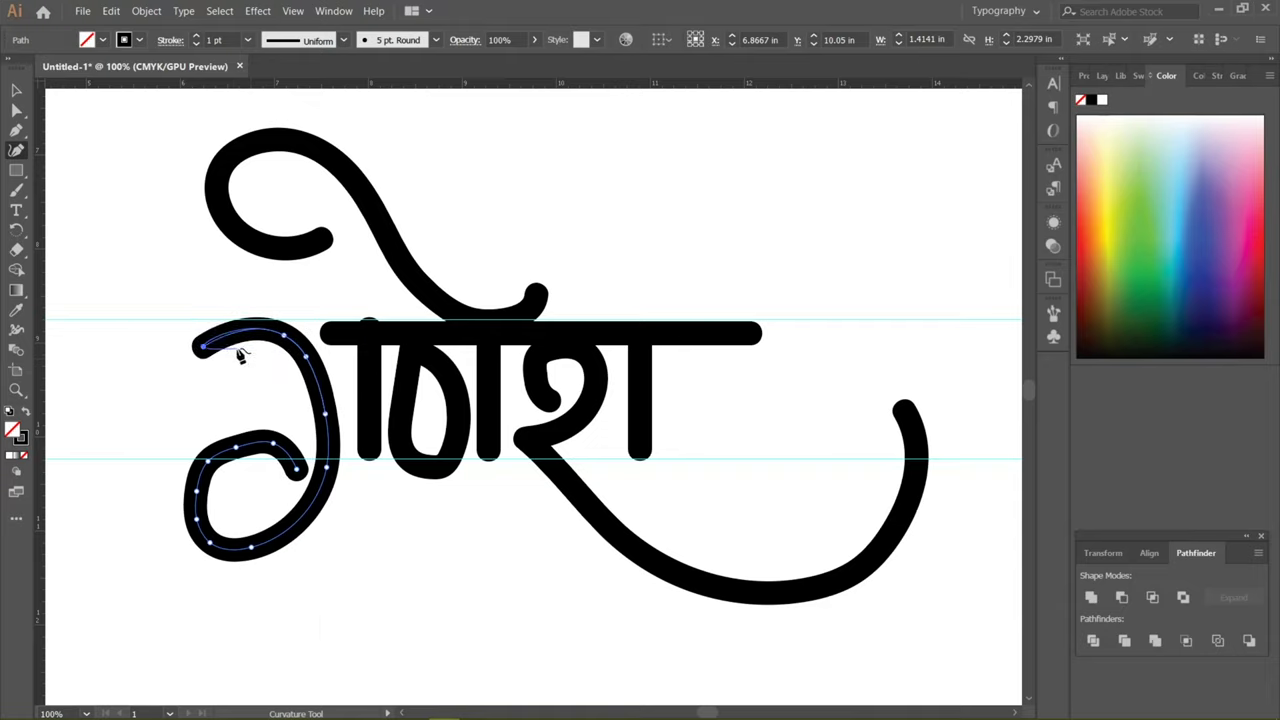
click(167, 400)
key(ctrl+z)
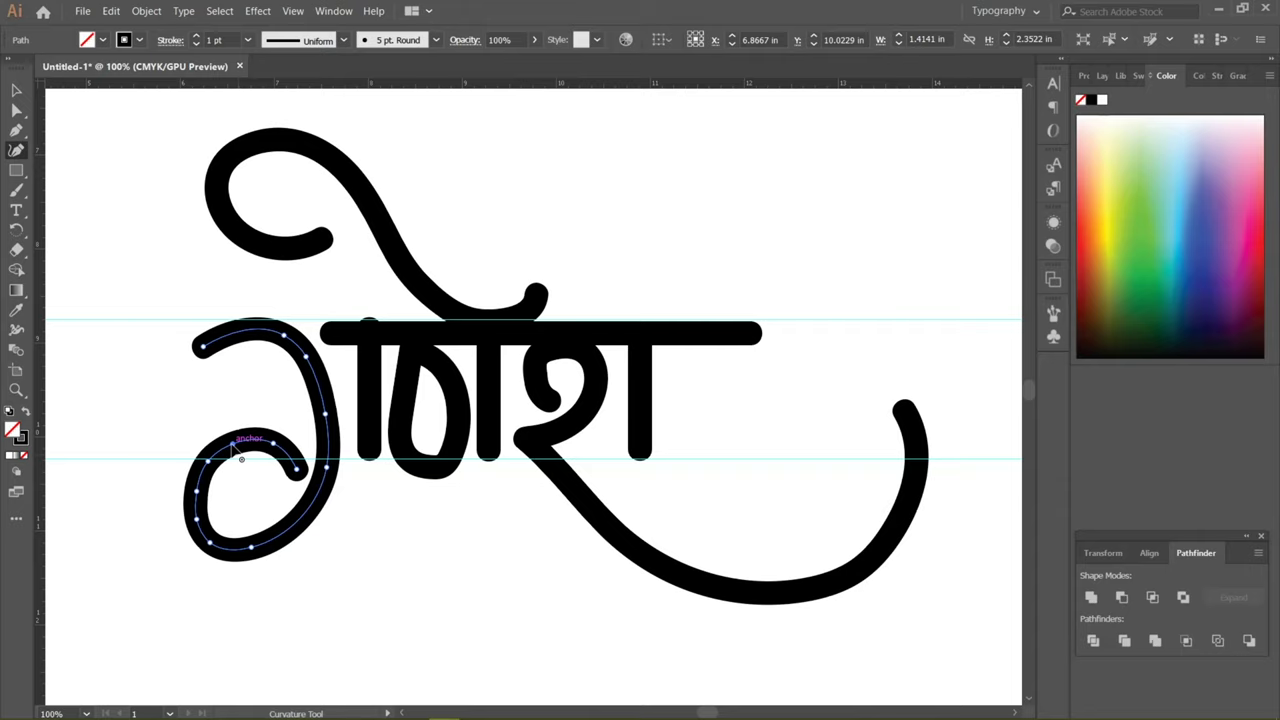
key(ctrl)
Step: Try to extend the long tail of the letter श with the Curvature tool, curving its end back towards the headline's right end
click(17, 91)
drag(700, 449, 662, 388)
click(640, 549)
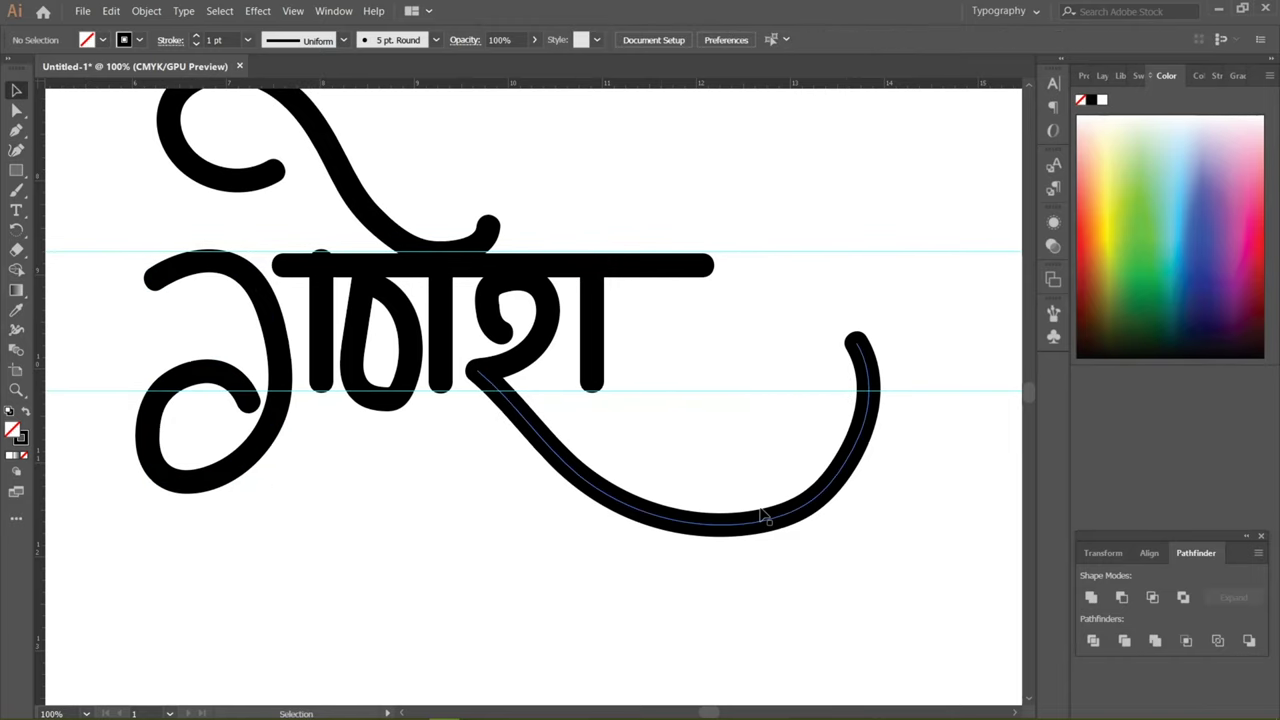
click(765, 515)
click(17, 150)
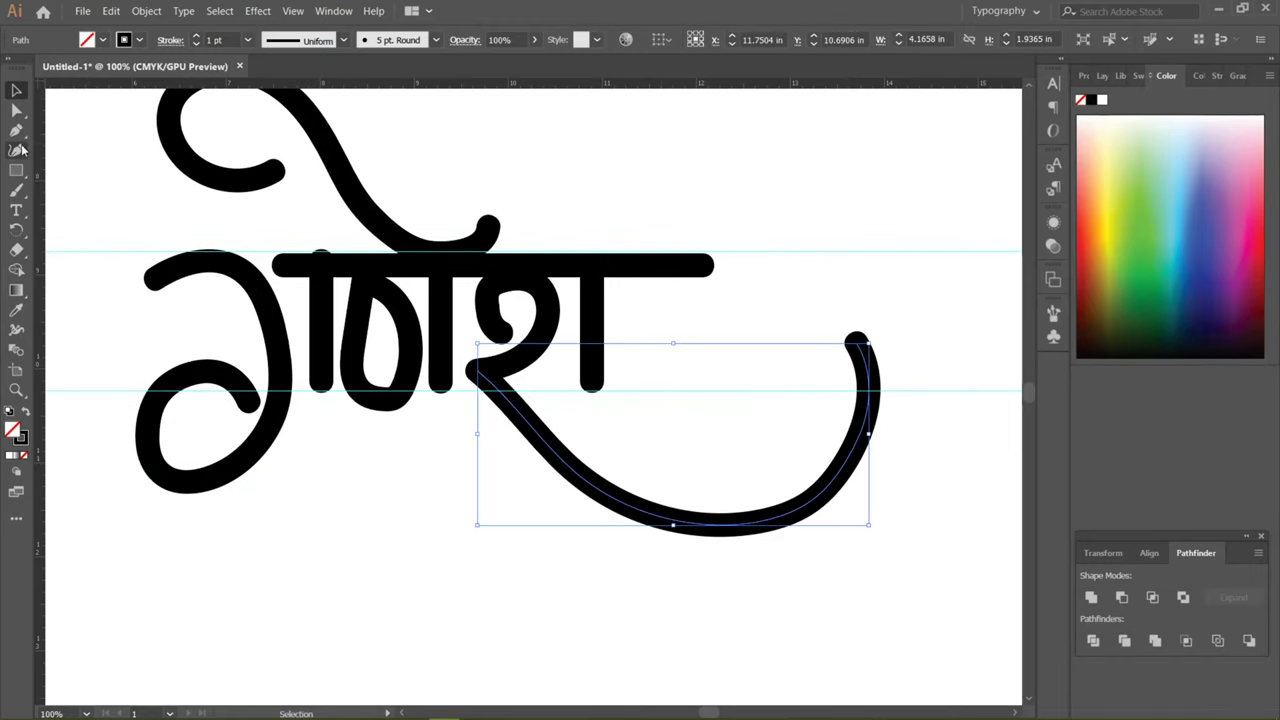
click(868, 404)
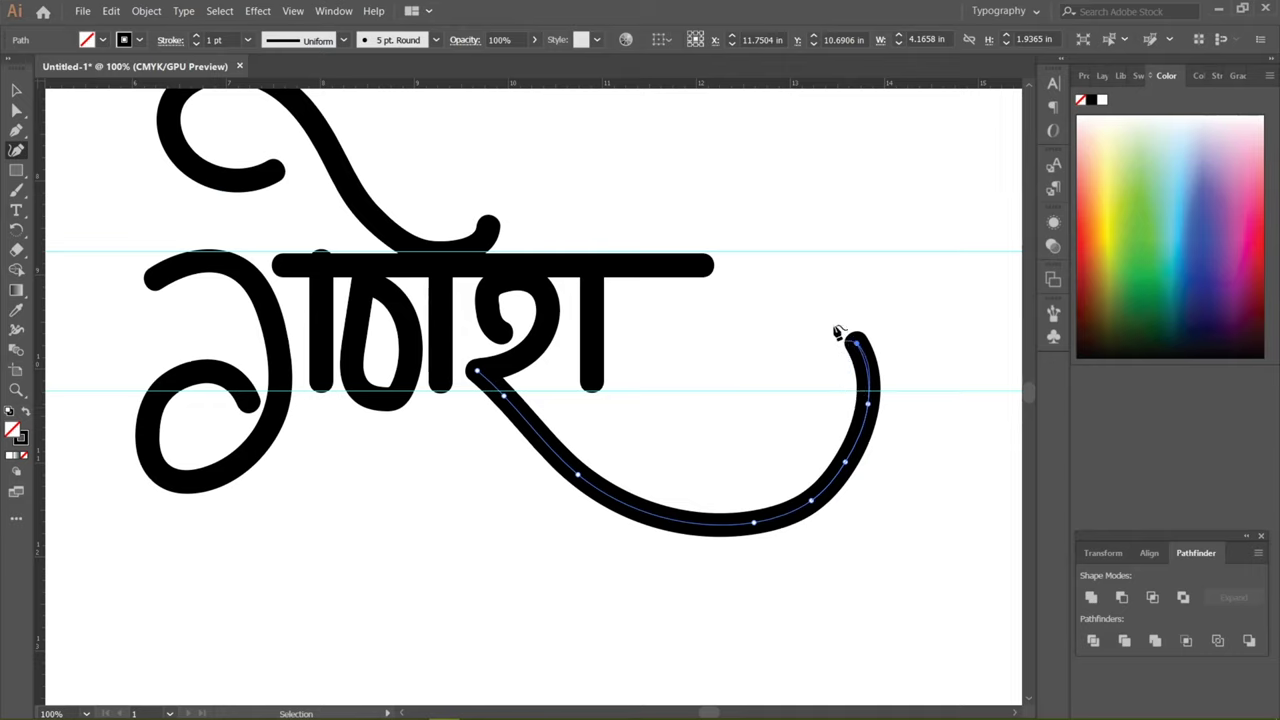
click(751, 264)
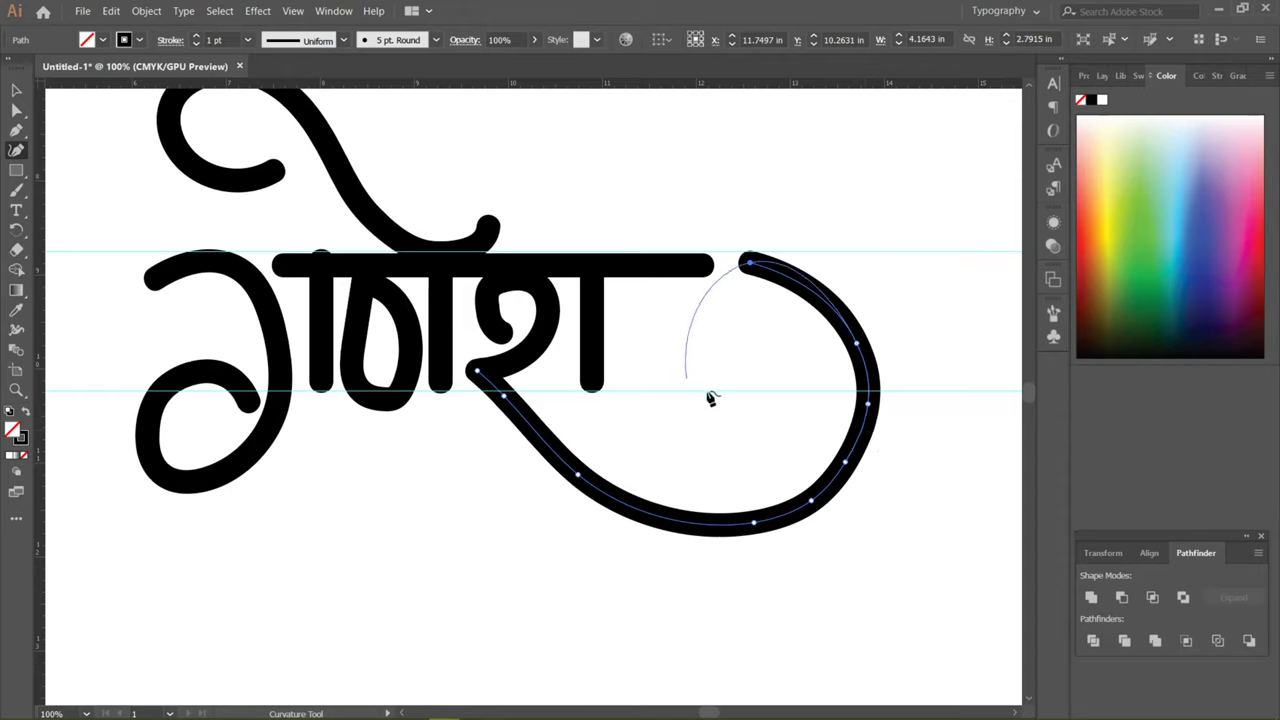
key(v)
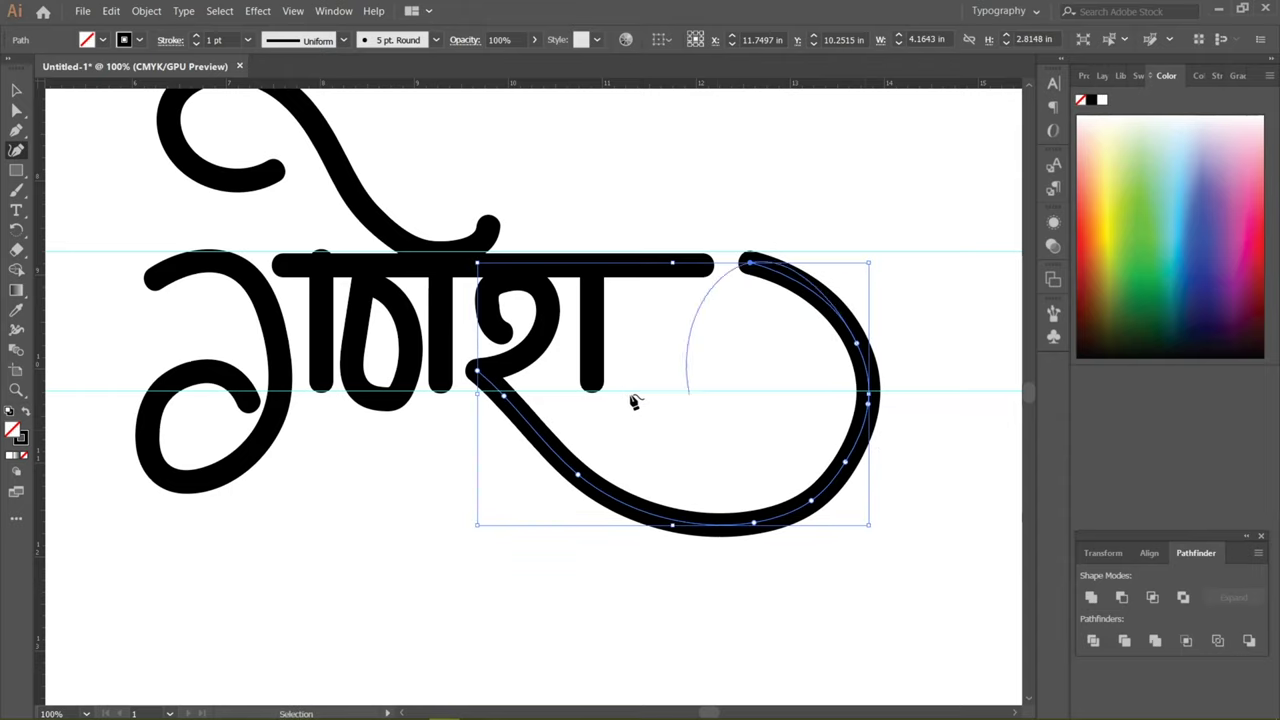
key(ctrl+z)
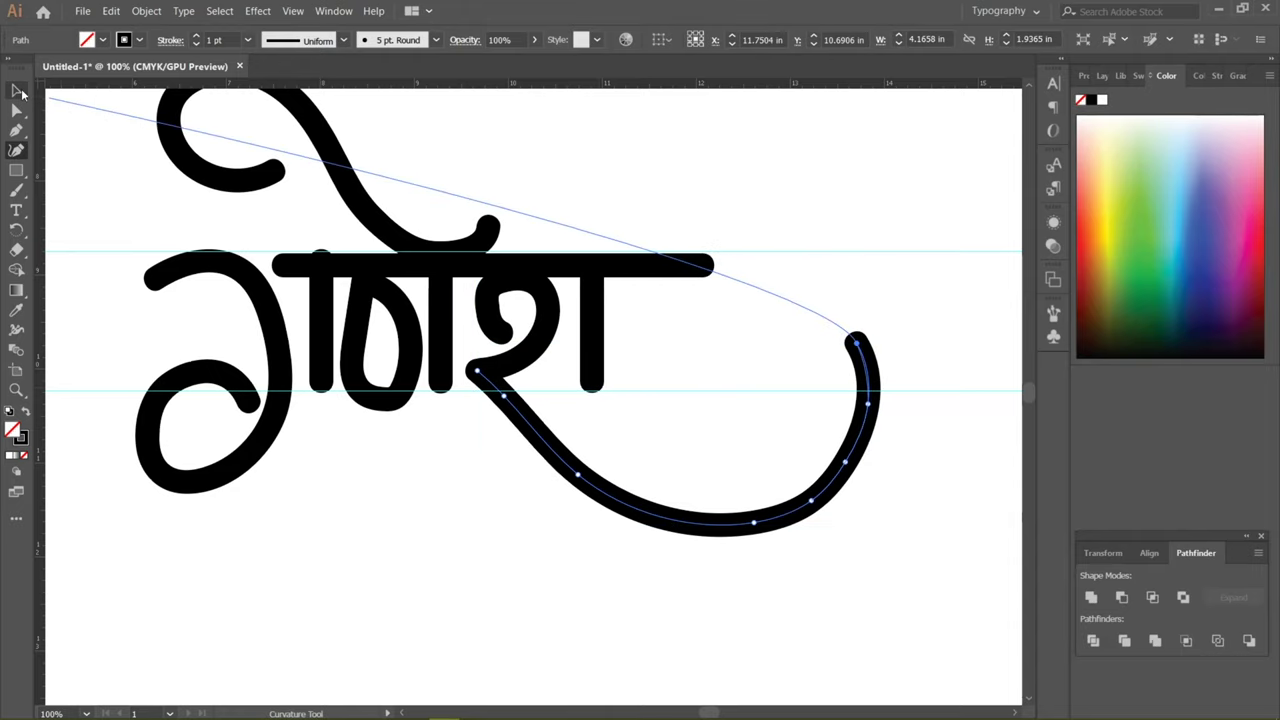
key(v)
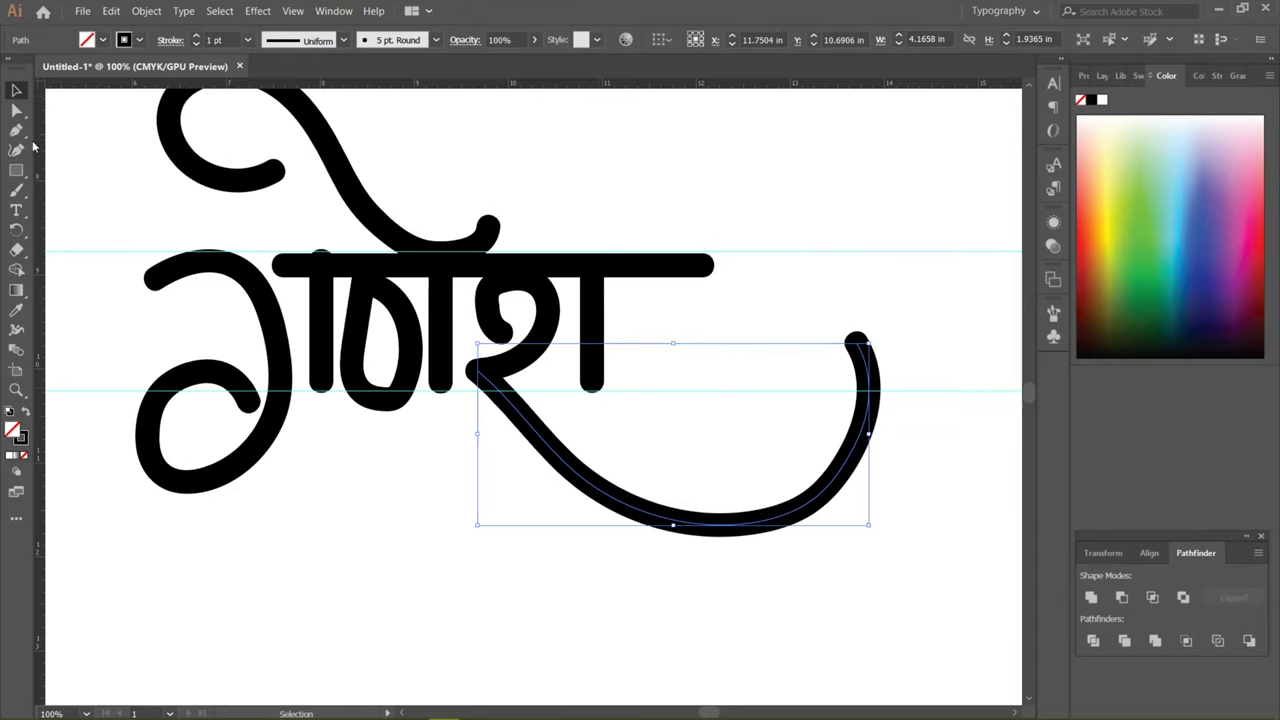
Step: Redraw the inner end of the upper loop of श with the Curvature tool so it curls inwards and upwards
click(495, 322)
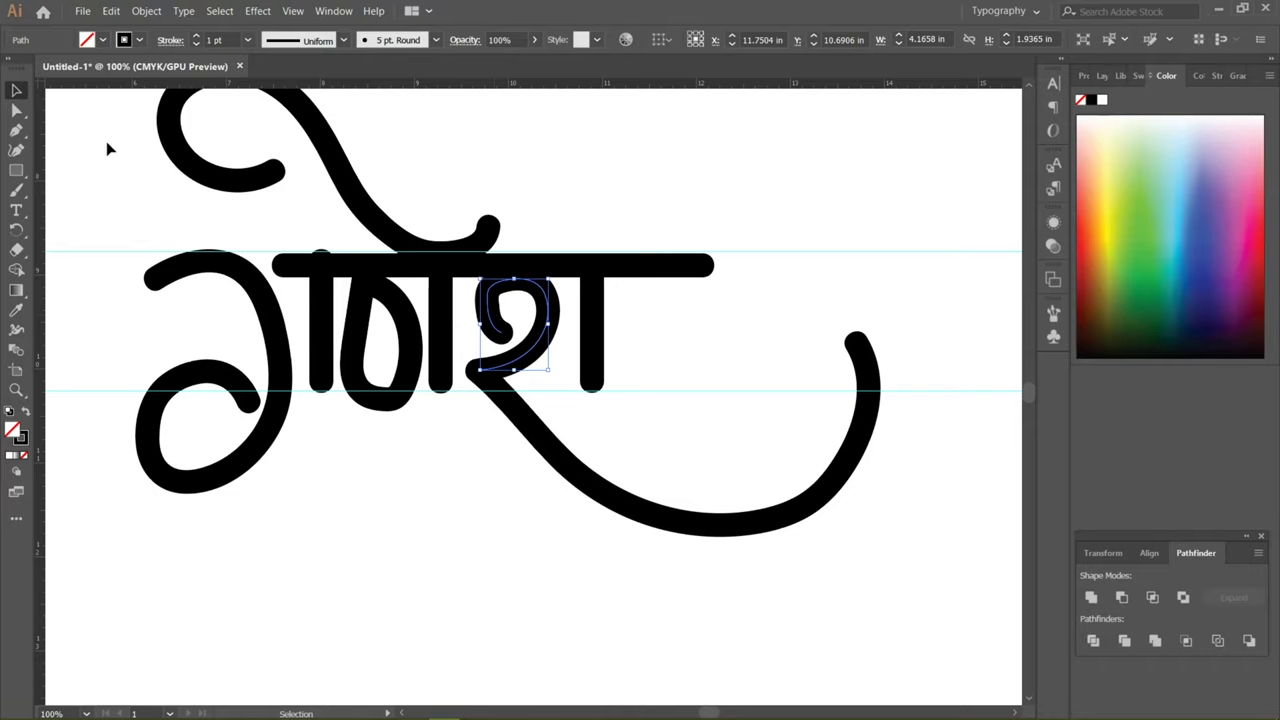
click(20, 150)
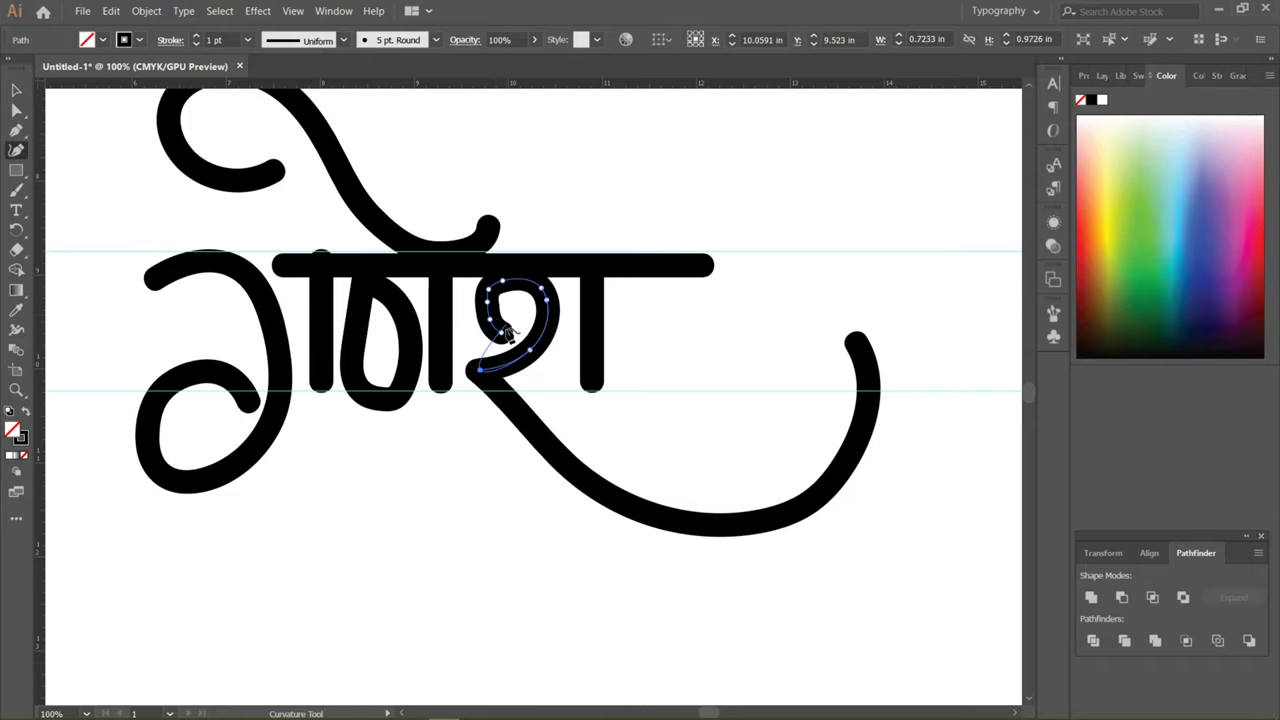
scroll(503, 334, up, 3)
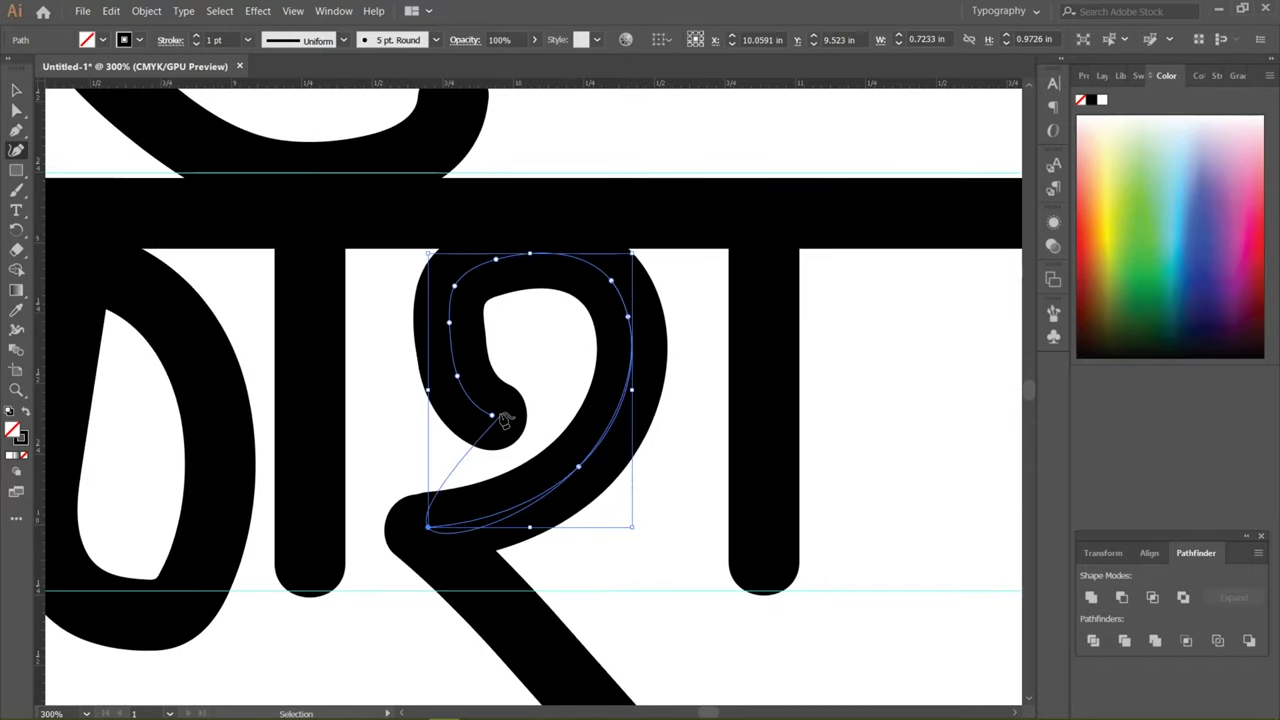
key(ctrl+z)
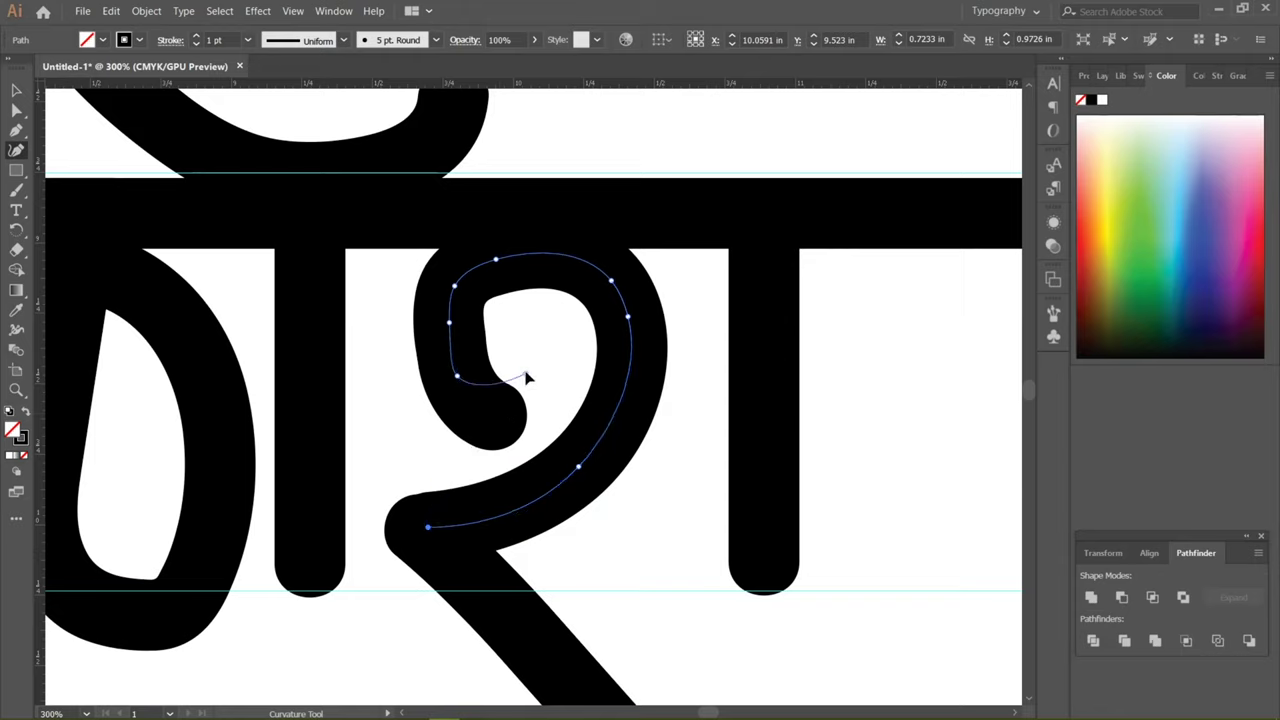
click(525, 365)
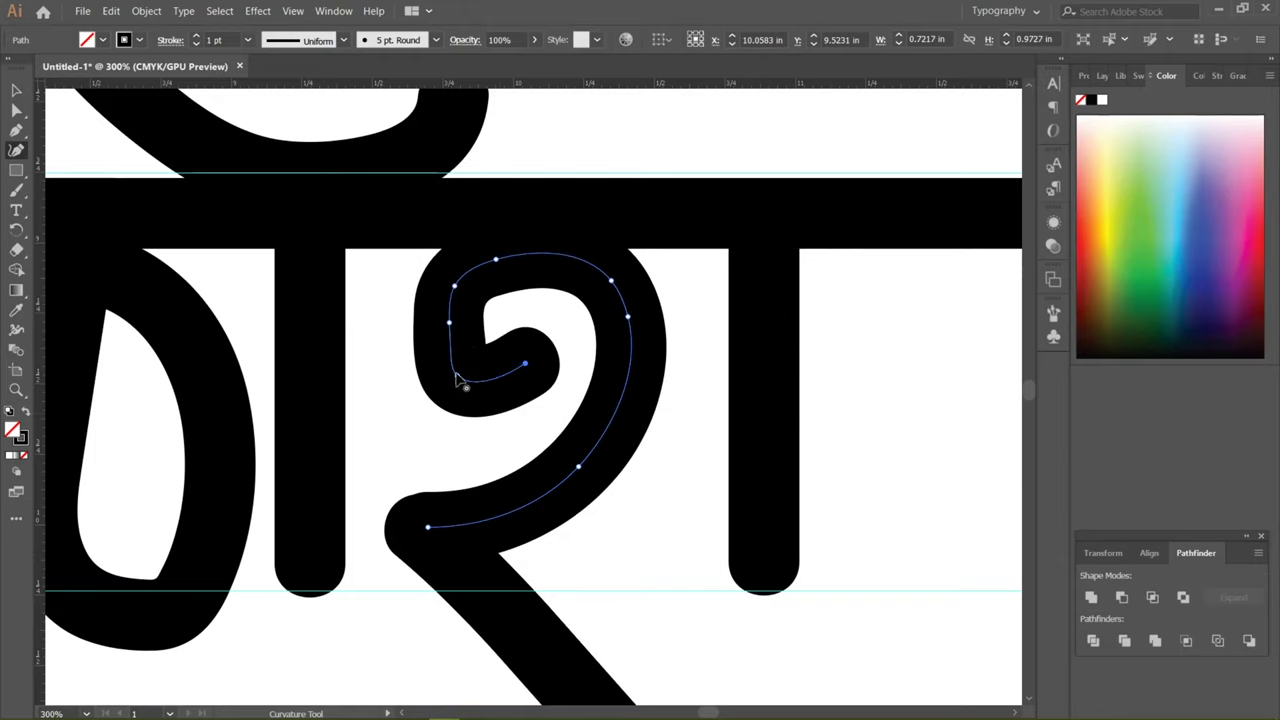
Step: Shift the anchor points on the left and upper sides of the श loop outwards and upwards to round its curve
drag(464, 358, 459, 361)
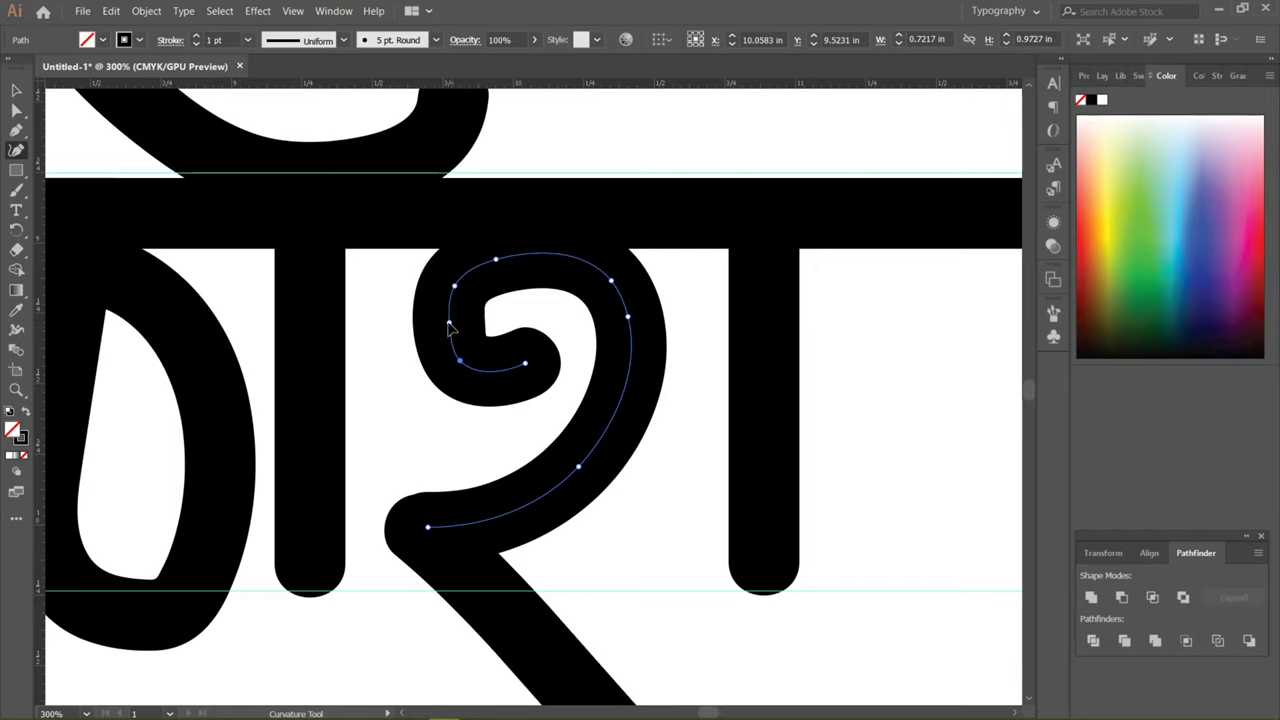
click(446, 319)
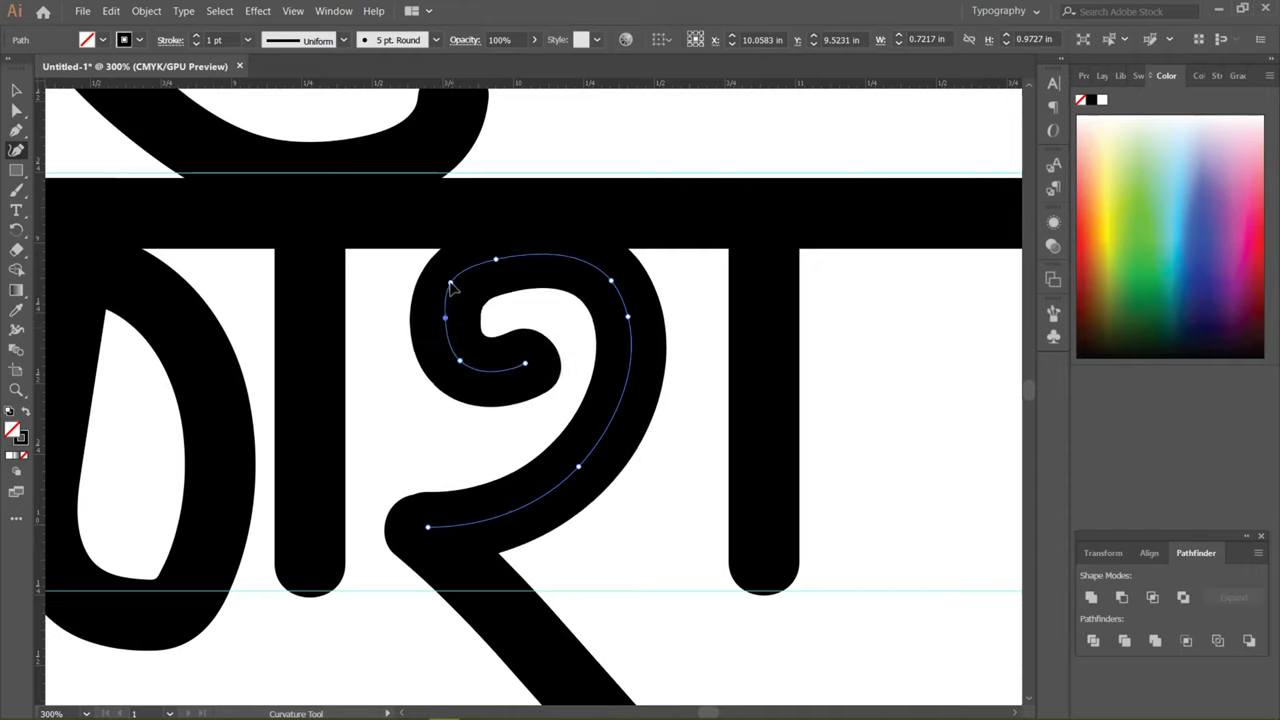
click(450, 285)
drag(497, 260, 499, 250)
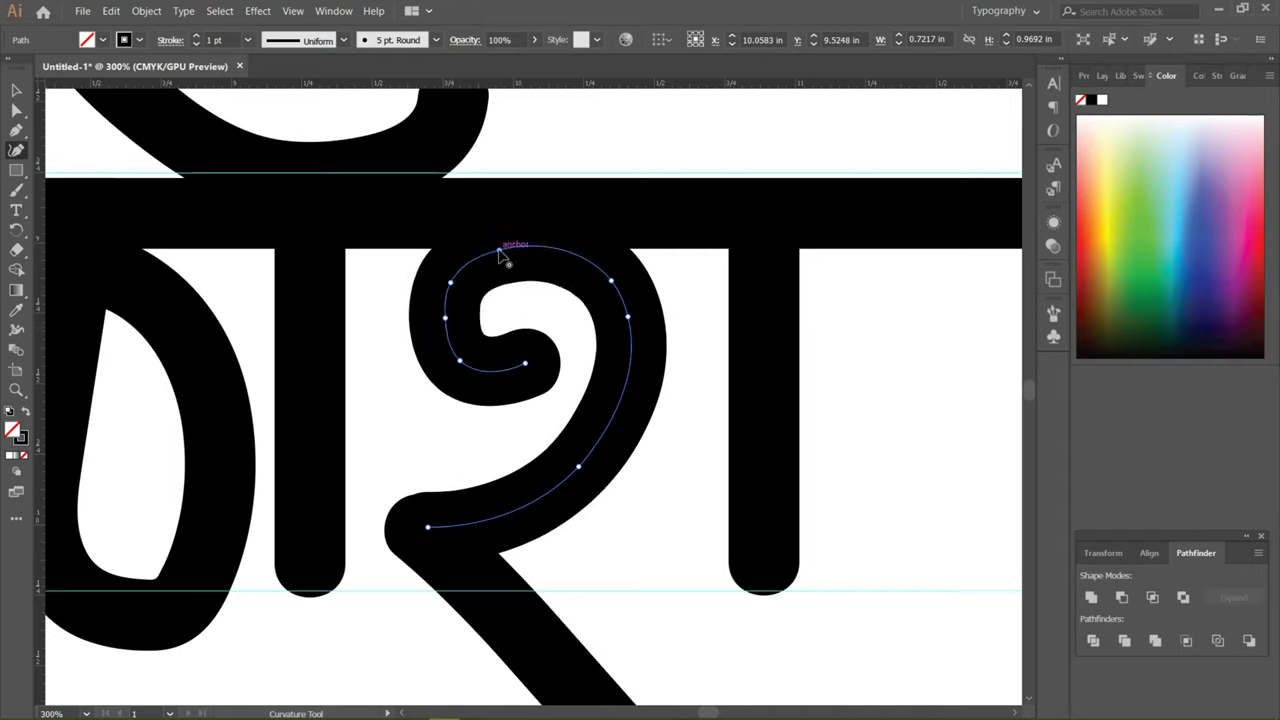
key(ctrl+minus)
key(ctrl+minus)
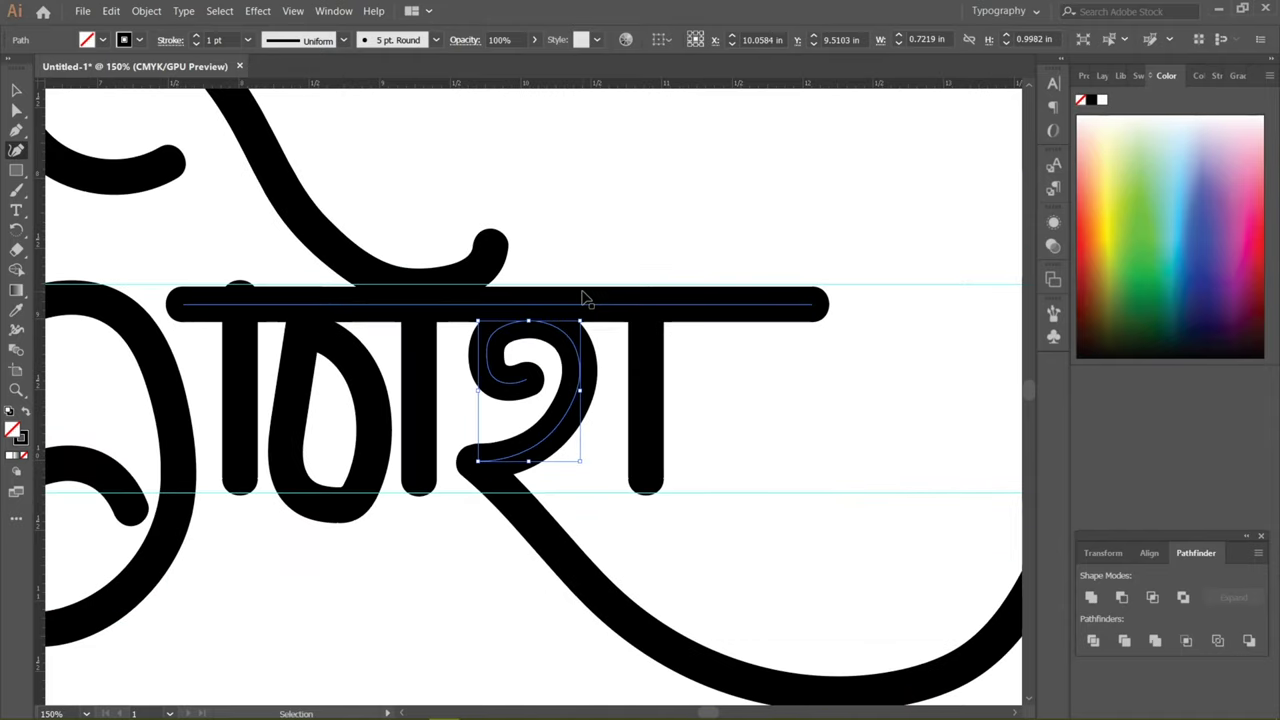
key(ctrl+minus)
key(ctrl+minus)
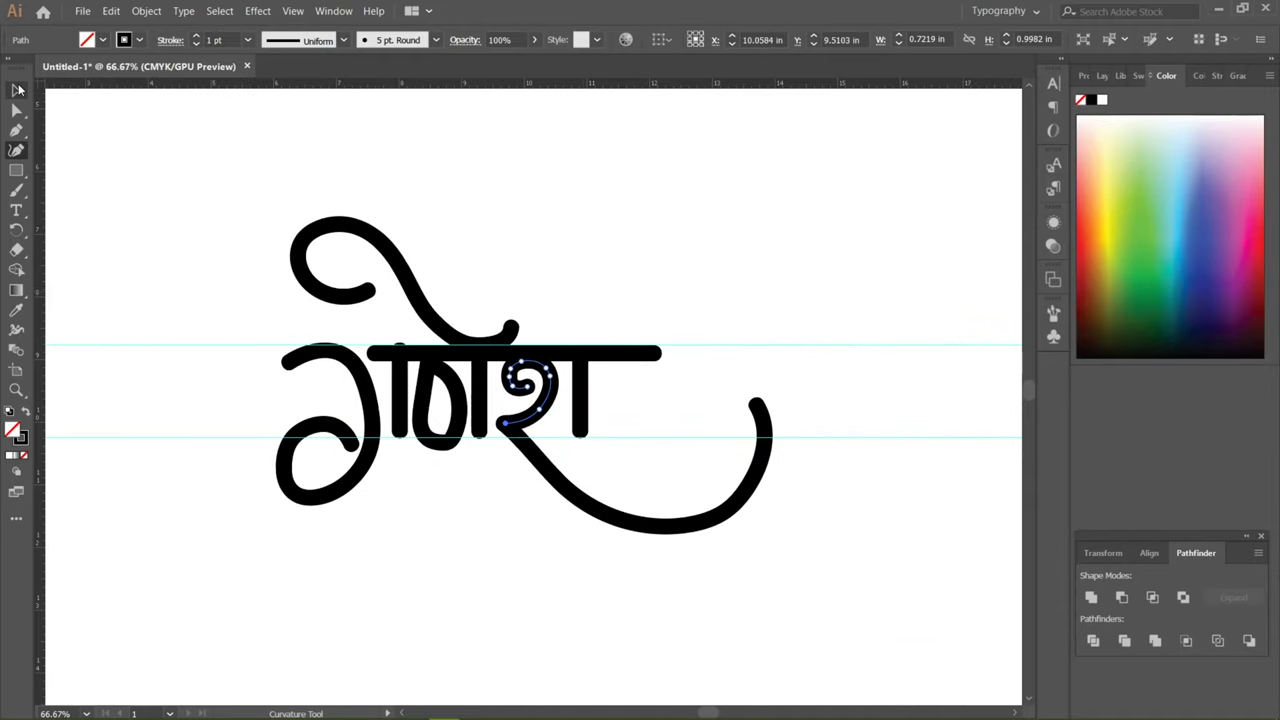
Step: Delete the two horizontal guides running above and below the lettering
click(18, 90)
click(735, 347)
drag(846, 206, 210, 571)
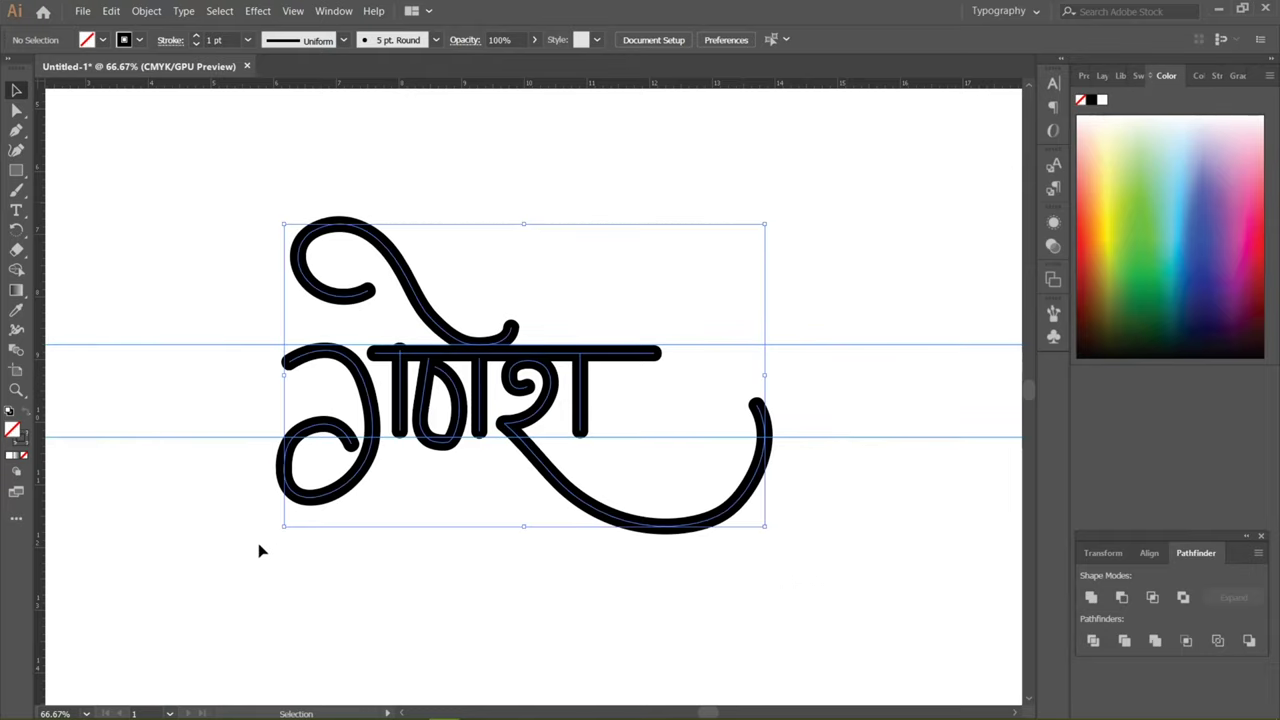
click(223, 339)
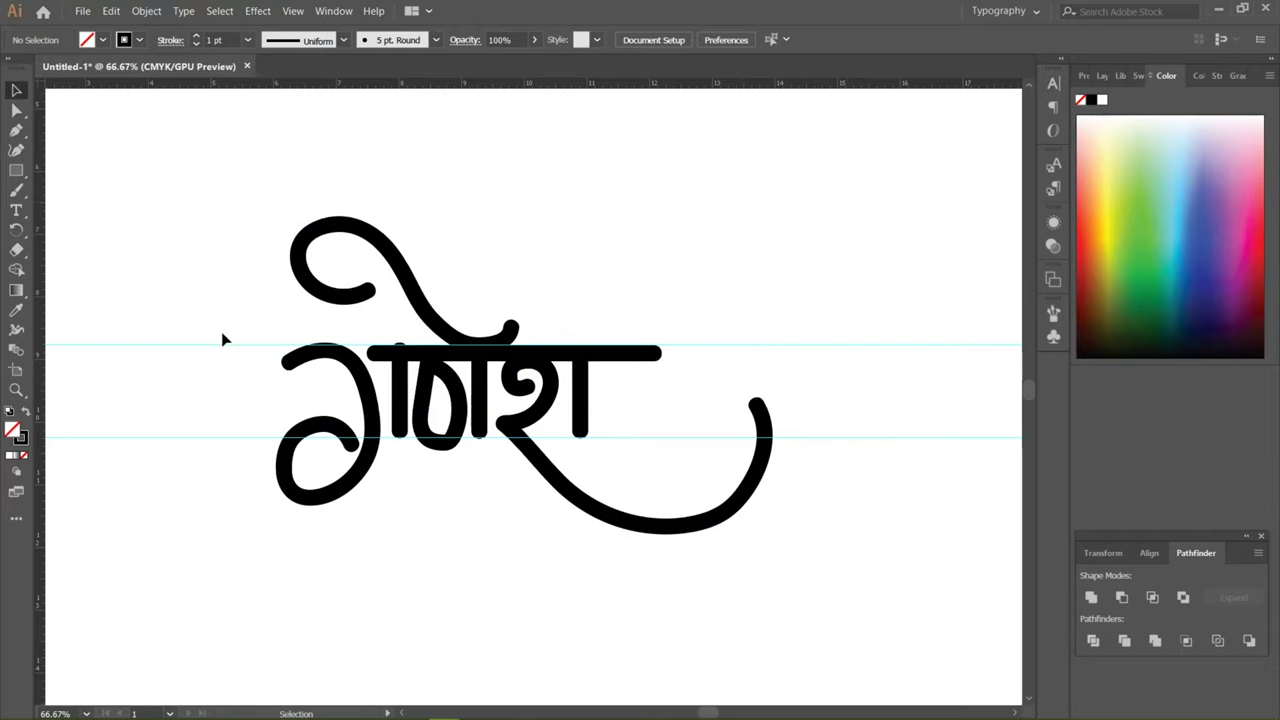
click(217, 346)
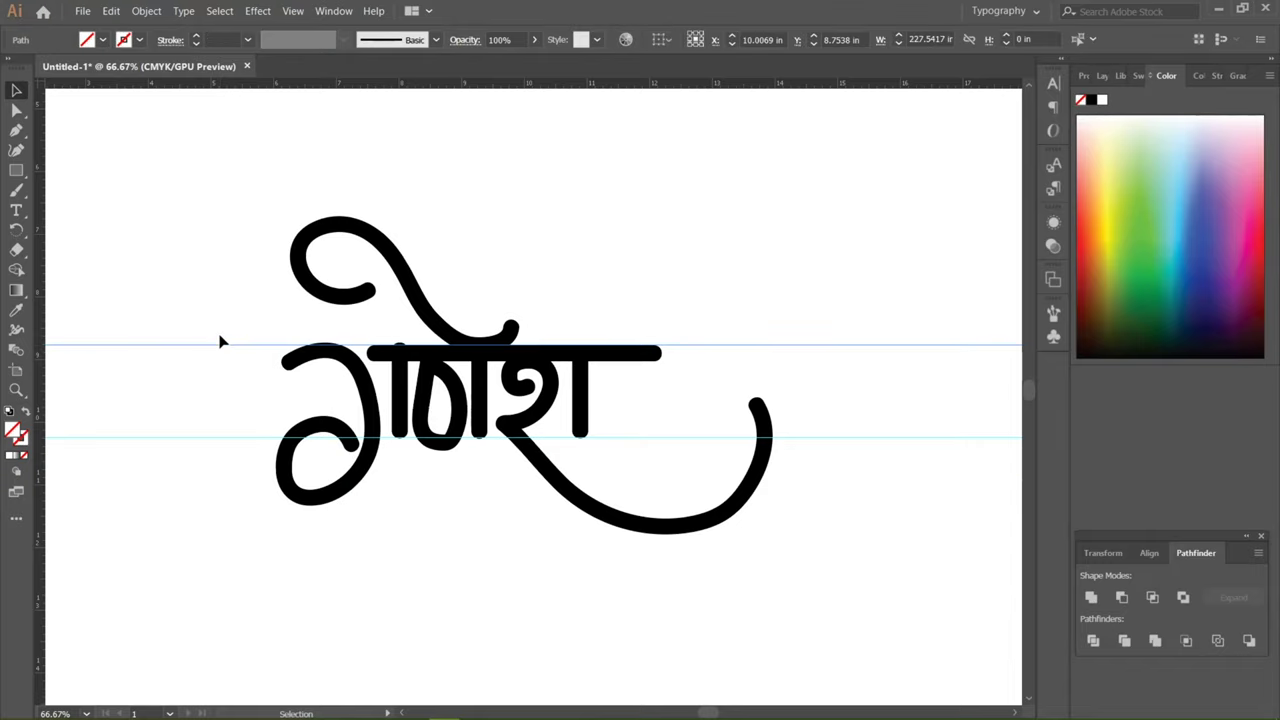
shift+click(206, 437)
key(Delete)
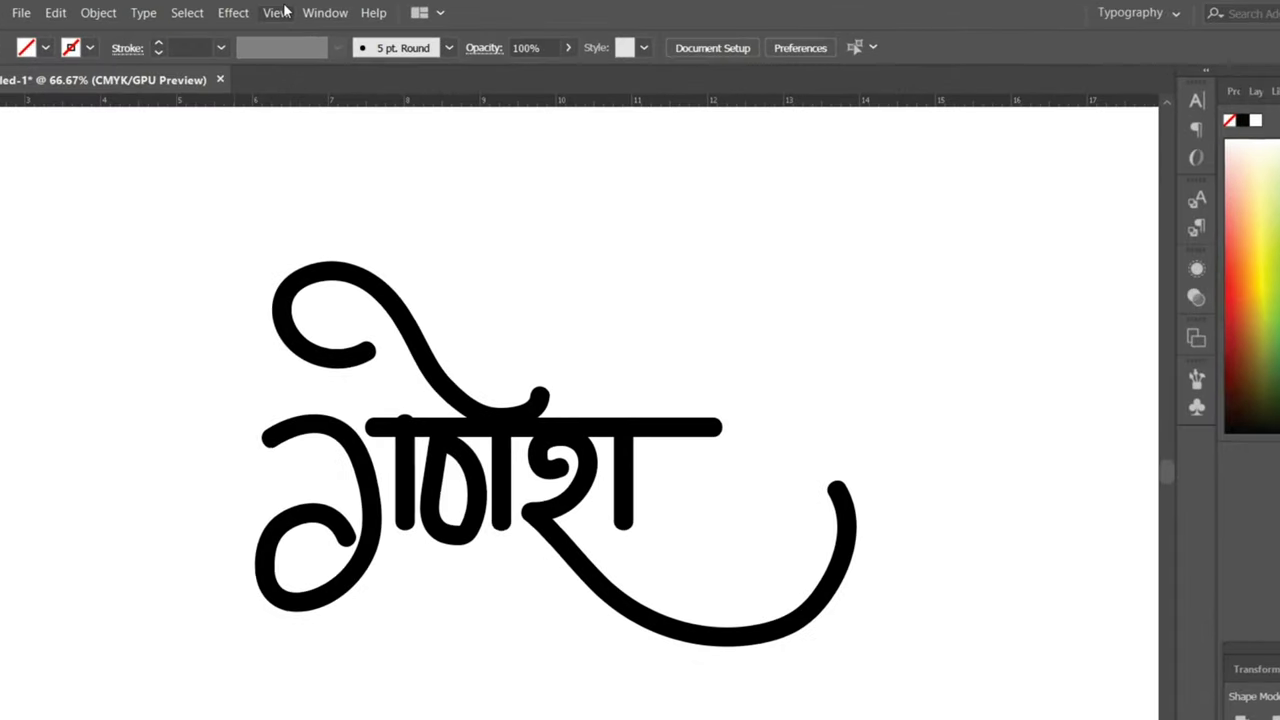
Step: Show the Brushes panel and paint two straight test strokes beside the lettering with the 5 pt. Round and the larger round brush
click(333, 10)
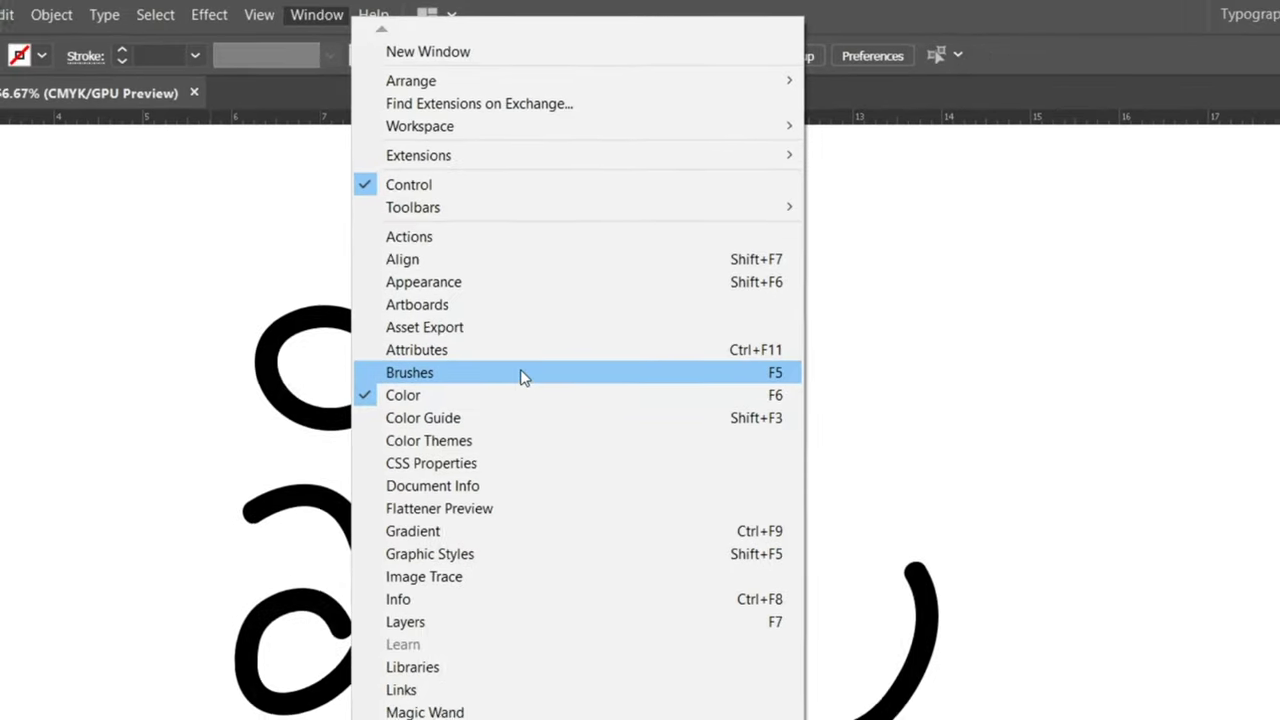
click(592, 408)
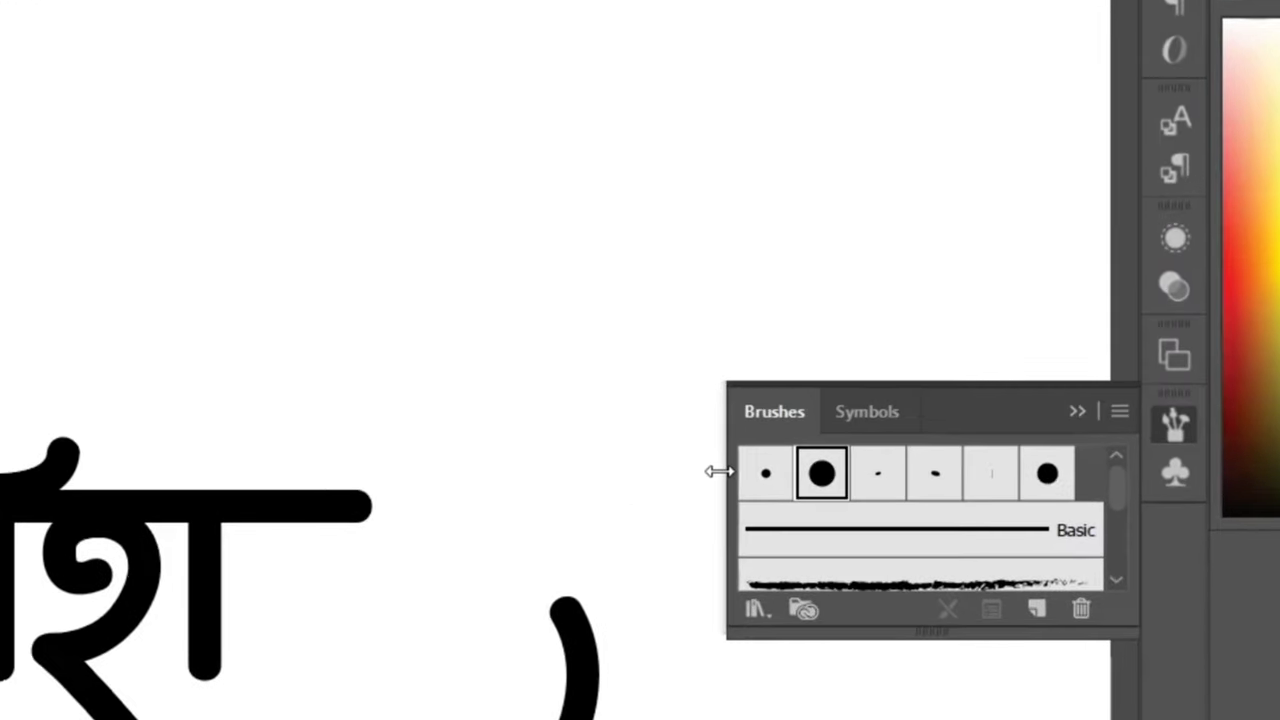
click(822, 388)
mouse_move(560, 272)
mouse_down()
mouse_move(576, 272)
mouse_move(583, 306)
mouse_up()
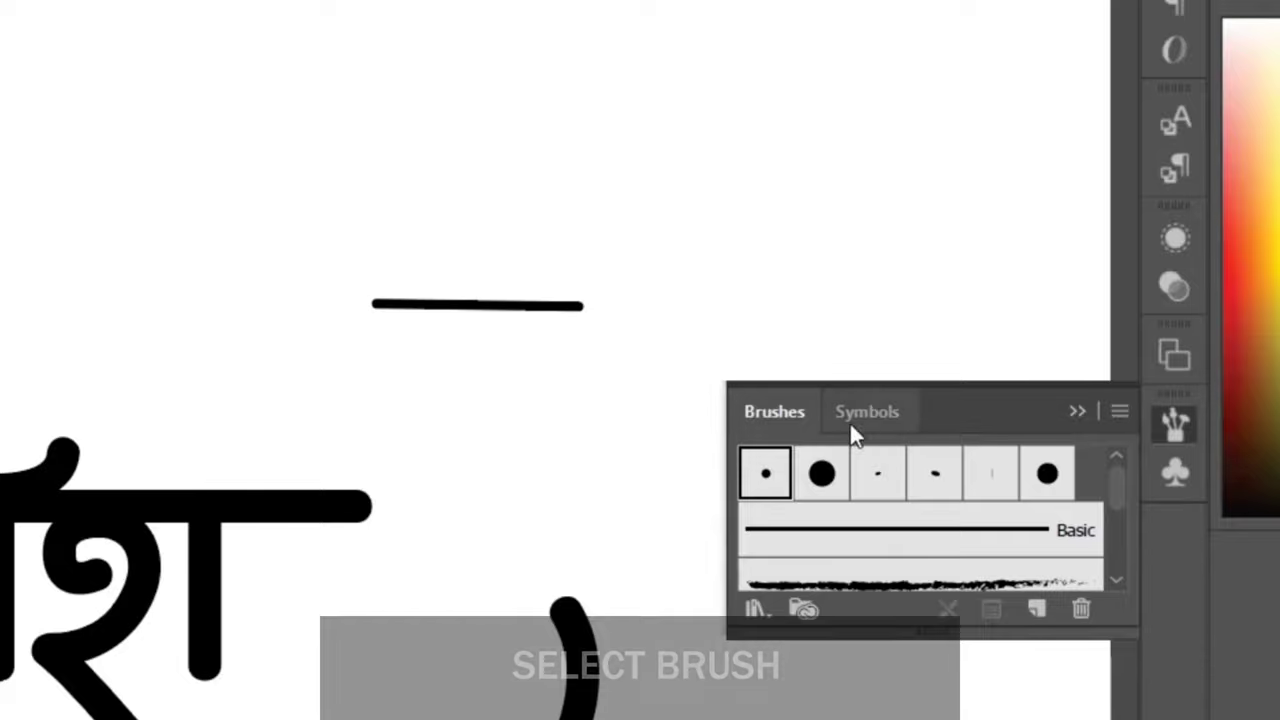
click(822, 472)
drag(612, 216, 912, 216)
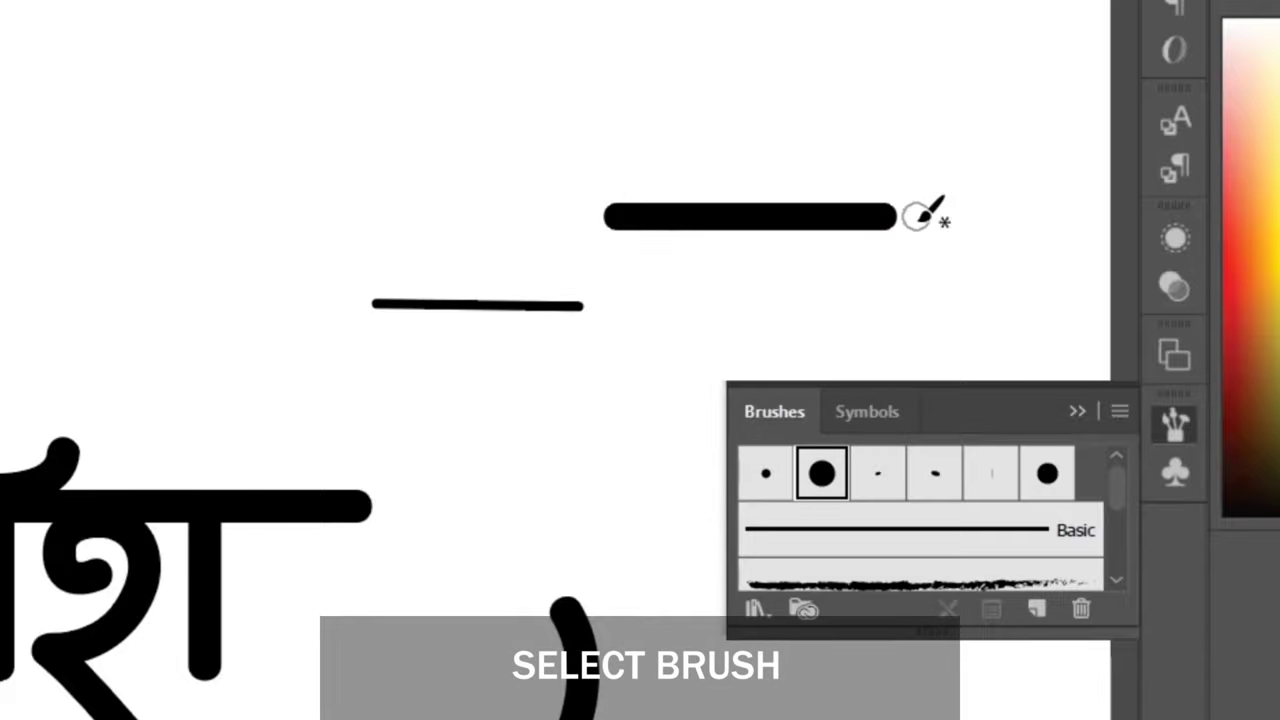
Step: Paint two more test strokes with the 3 pt. Oval and 5 pt. Oval brushes, enlarging the Brushes panel to show more brushes
click(880, 478)
drag(578, 370, 806, 316)
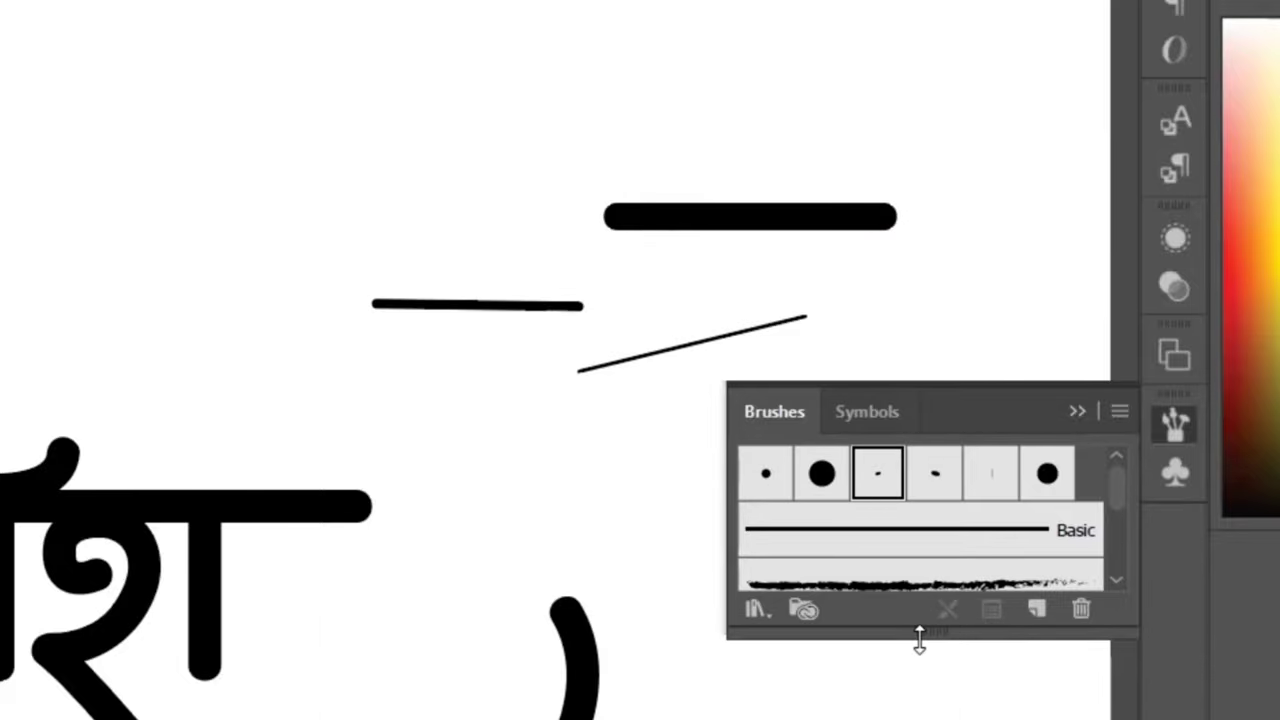
drag(919, 640, 923, 719)
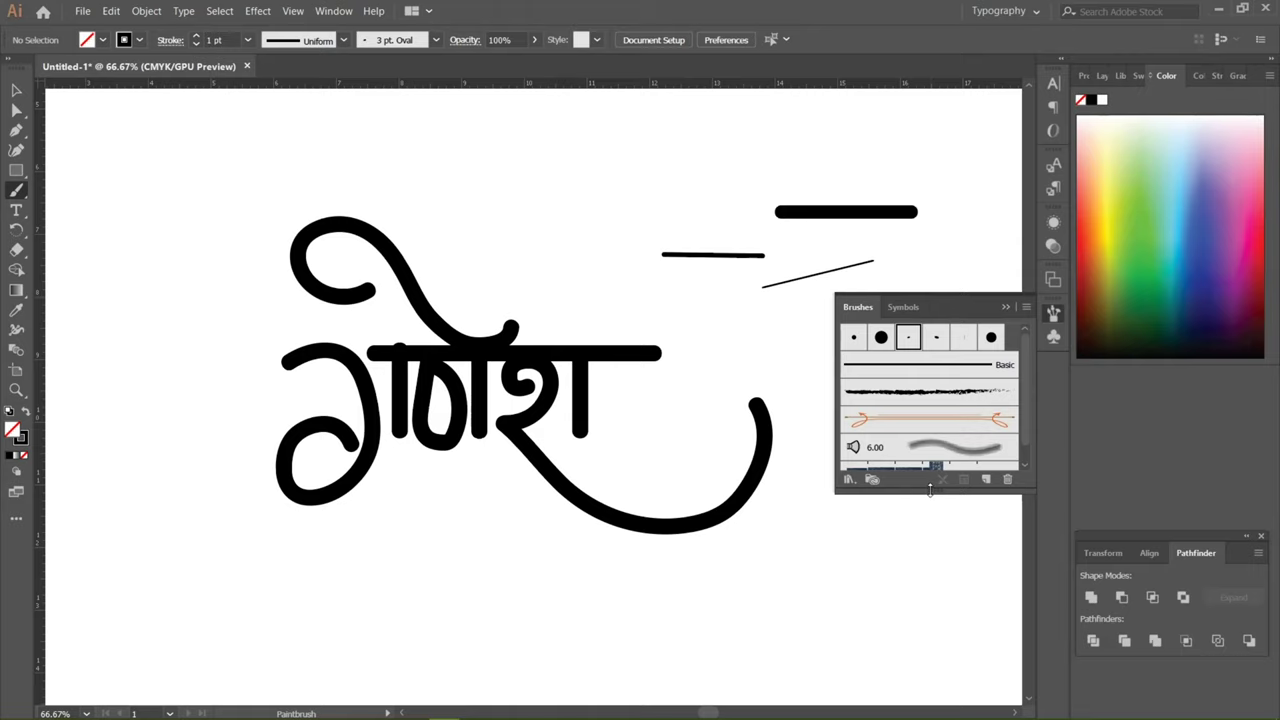
key(ctrl+plus)
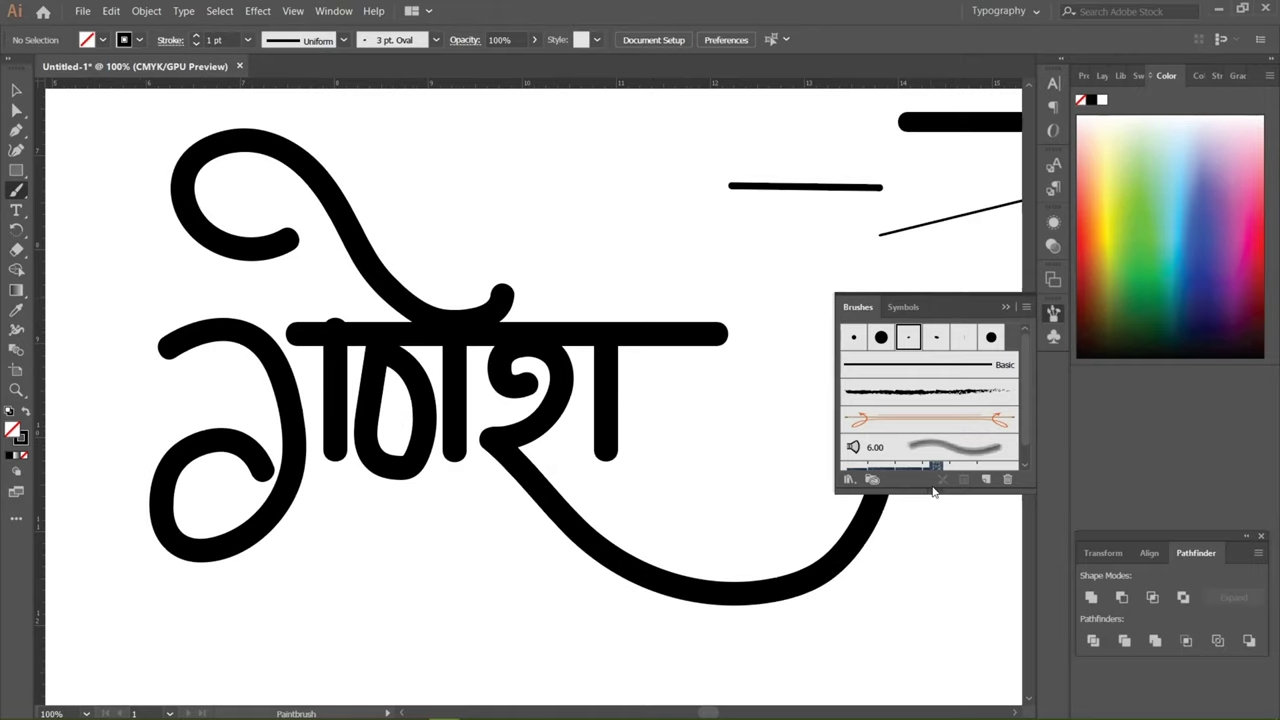
mouse_move(790, 355)
mouse_down()
mouse_move(414, 471)
mouse_move(422, 432)
mouse_up()
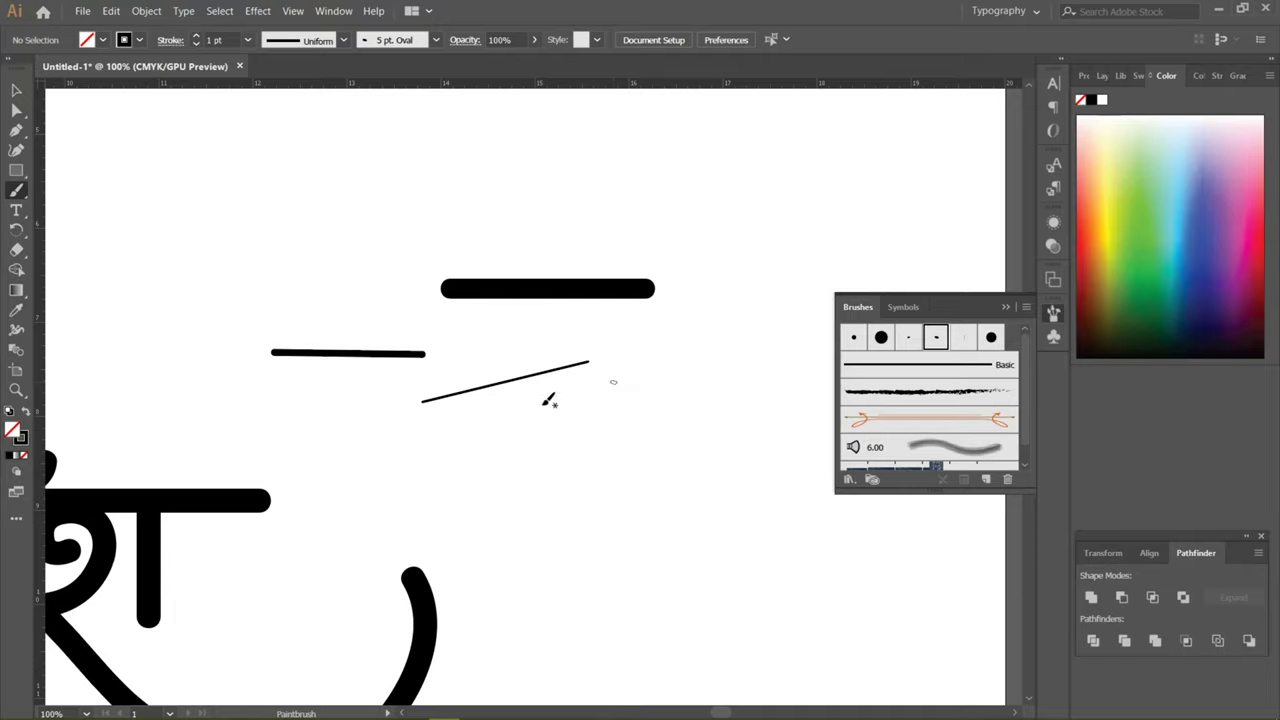
drag(528, 418, 680, 398)
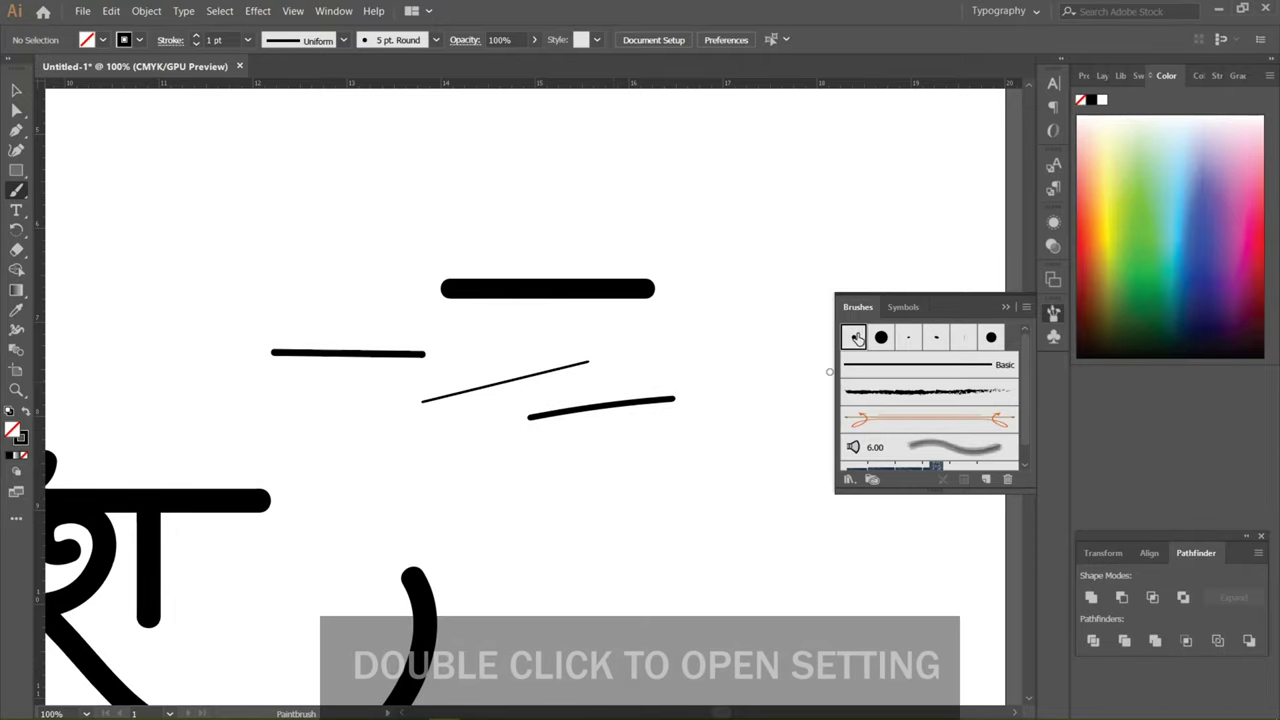
Step: Open the options of the 5 pt. Round calligraphic brush and set its roundness to 28% and its angle to 163°
double_click(874, 338)
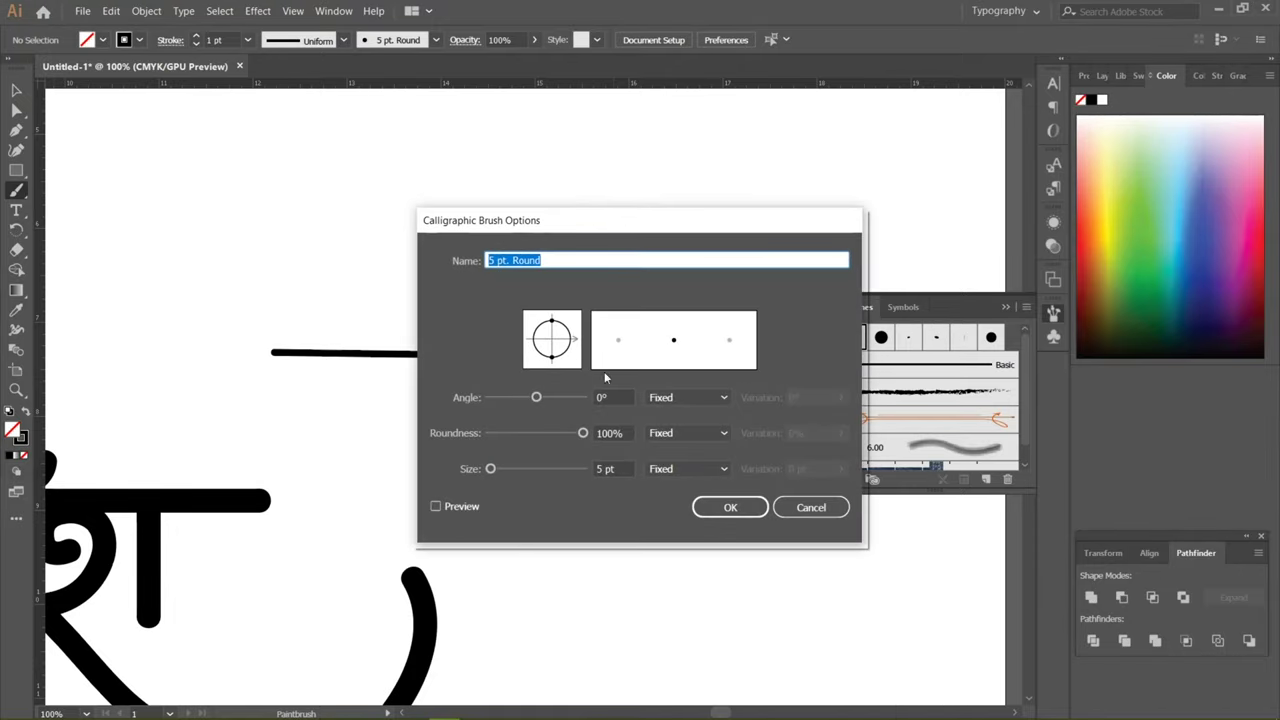
drag(643, 230, 580, 198)
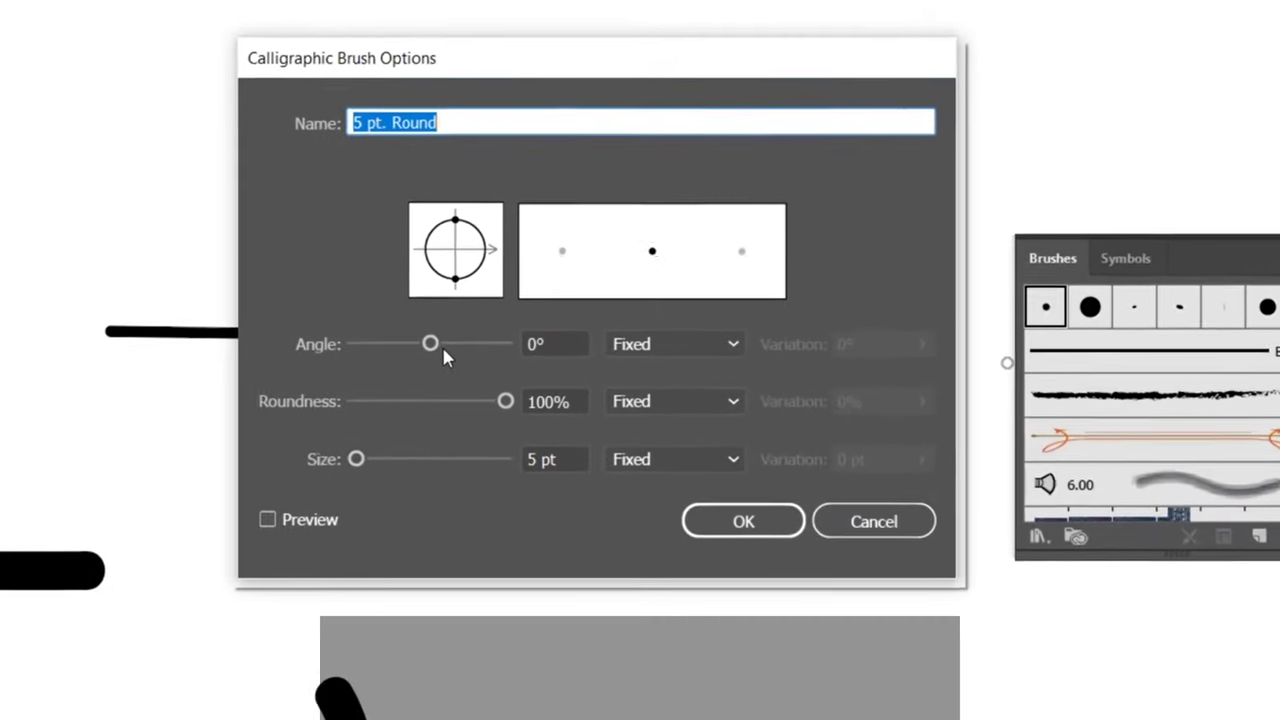
mouse_move(443, 349)
mouse_down()
mouse_move(489, 350)
mouse_move(408, 340)
mouse_move(444, 344)
mouse_up()
click(697, 348)
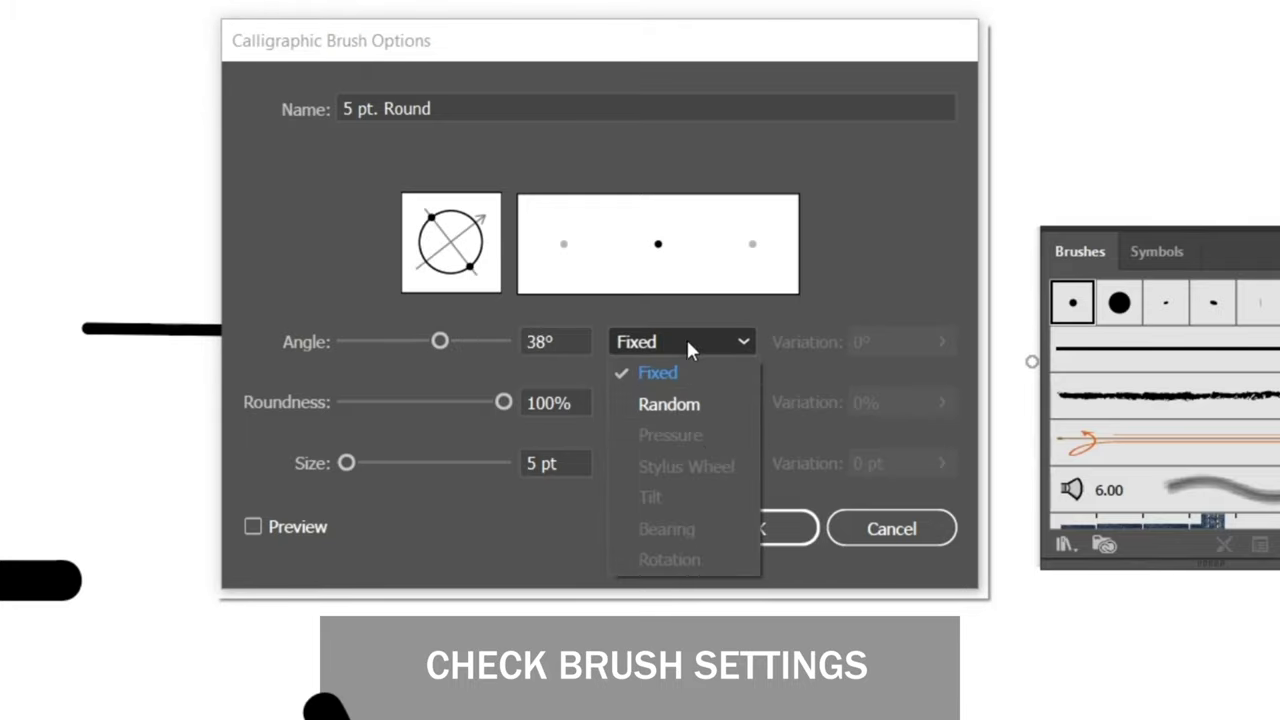
click(674, 336)
mouse_move(500, 404)
mouse_down()
mouse_move(381, 388)
mouse_move(320, 400)
mouse_move(452, 398)
mouse_move(410, 420)
mouse_move(378, 412)
mouse_move(388, 405)
mouse_up()
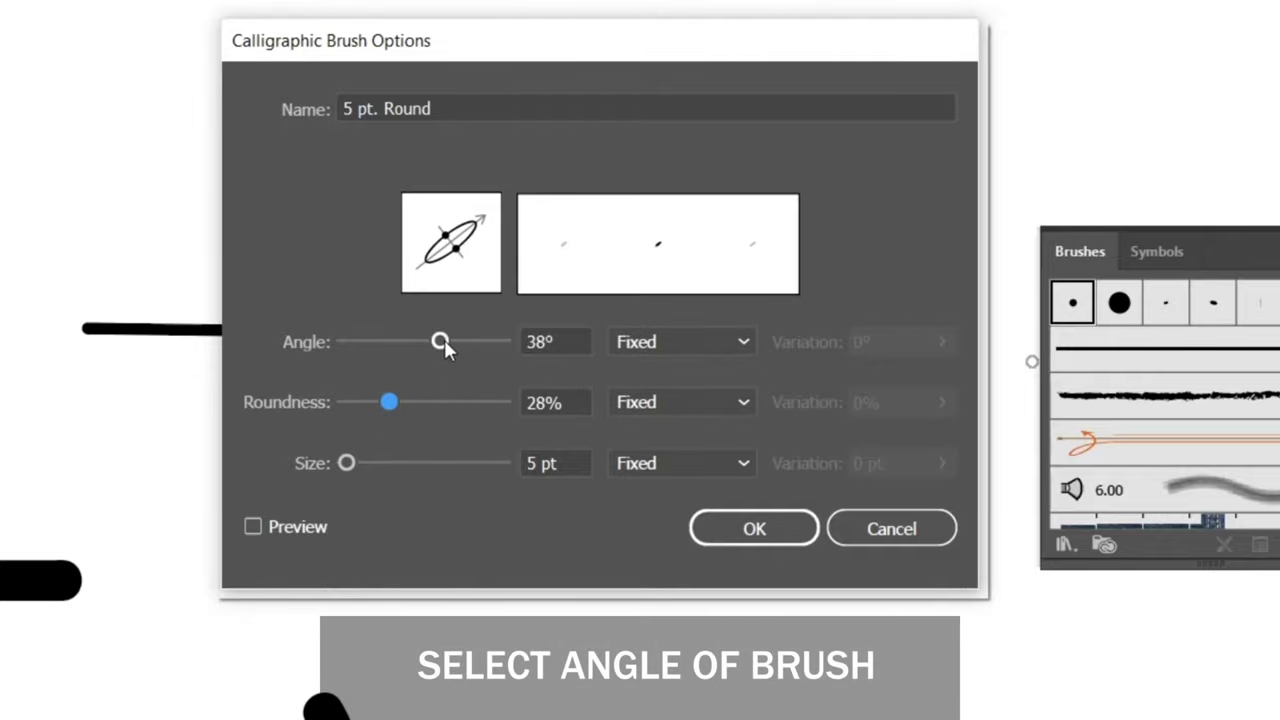
mouse_move(444, 341)
mouse_down()
mouse_move(486, 336)
mouse_move(396, 341)
mouse_move(497, 342)
mouse_up()
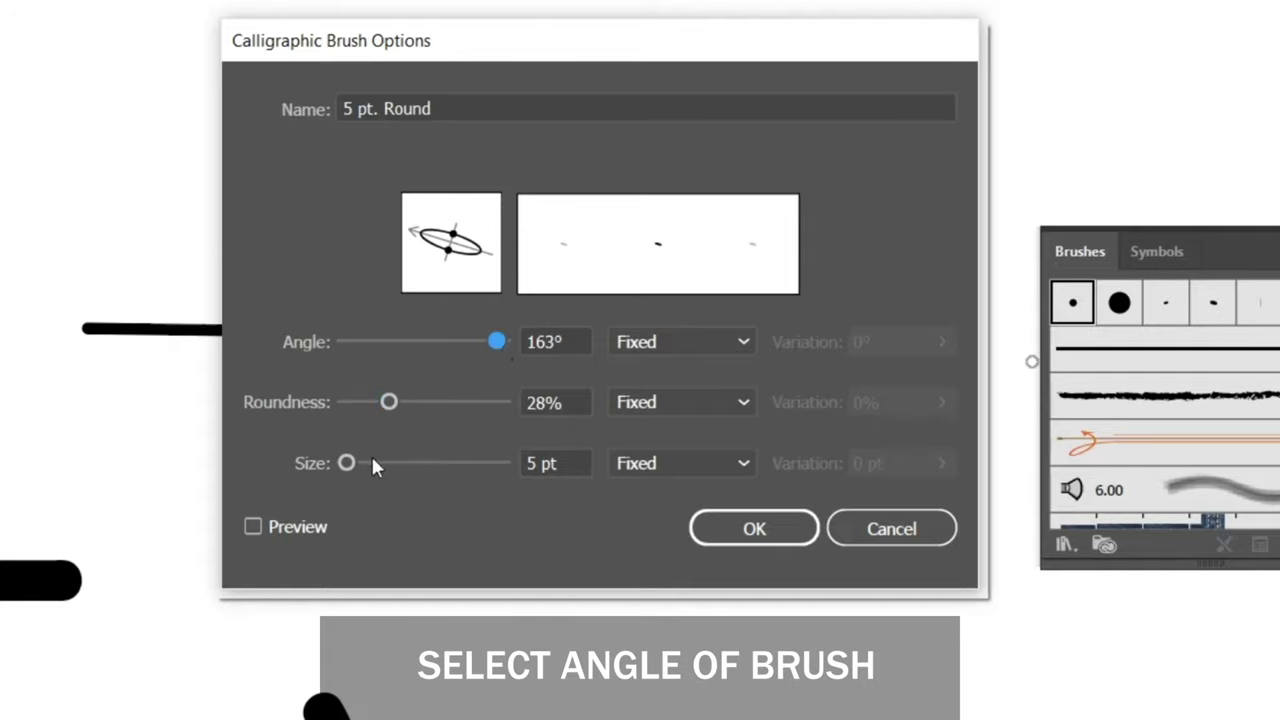
Step: Preview the brush at 39 pt on the existing strokes, turn the preview off and set the size to 17 pt
mouse_move(347, 462)
mouse_down()
mouse_move(575, 465)
mouse_move(350, 467)
mouse_move(374, 465)
mouse_up()
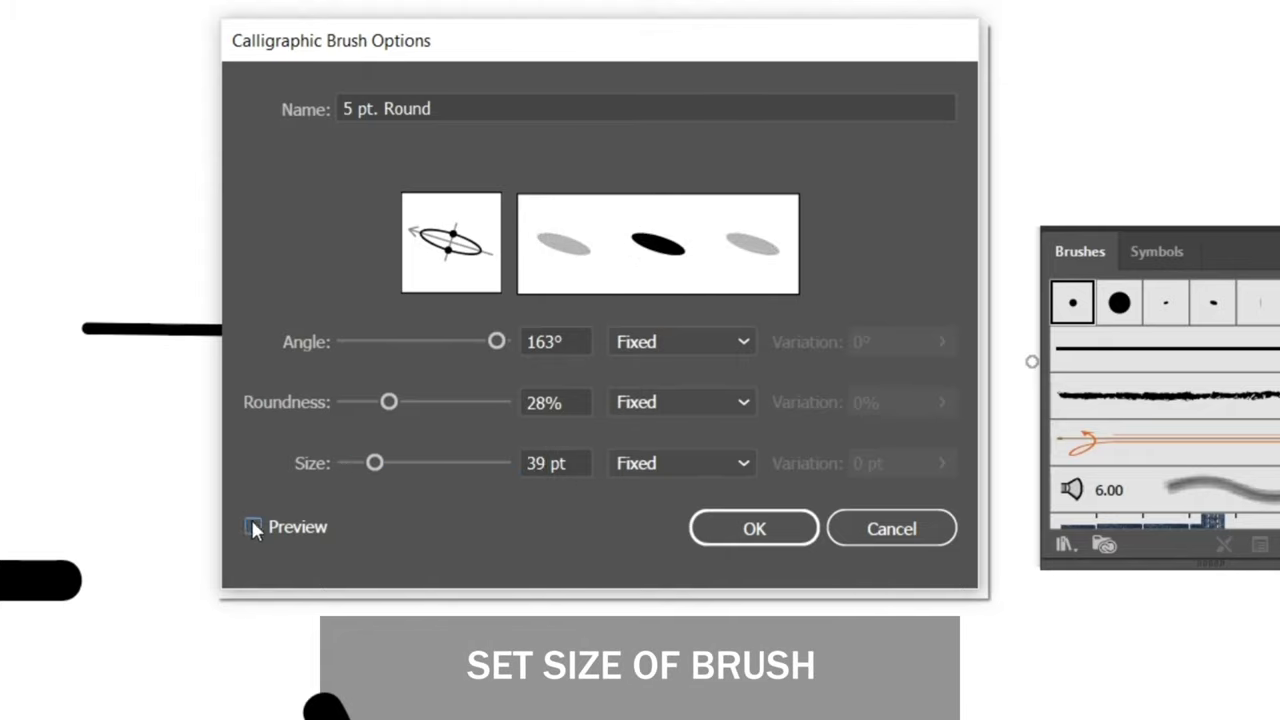
click(252, 527)
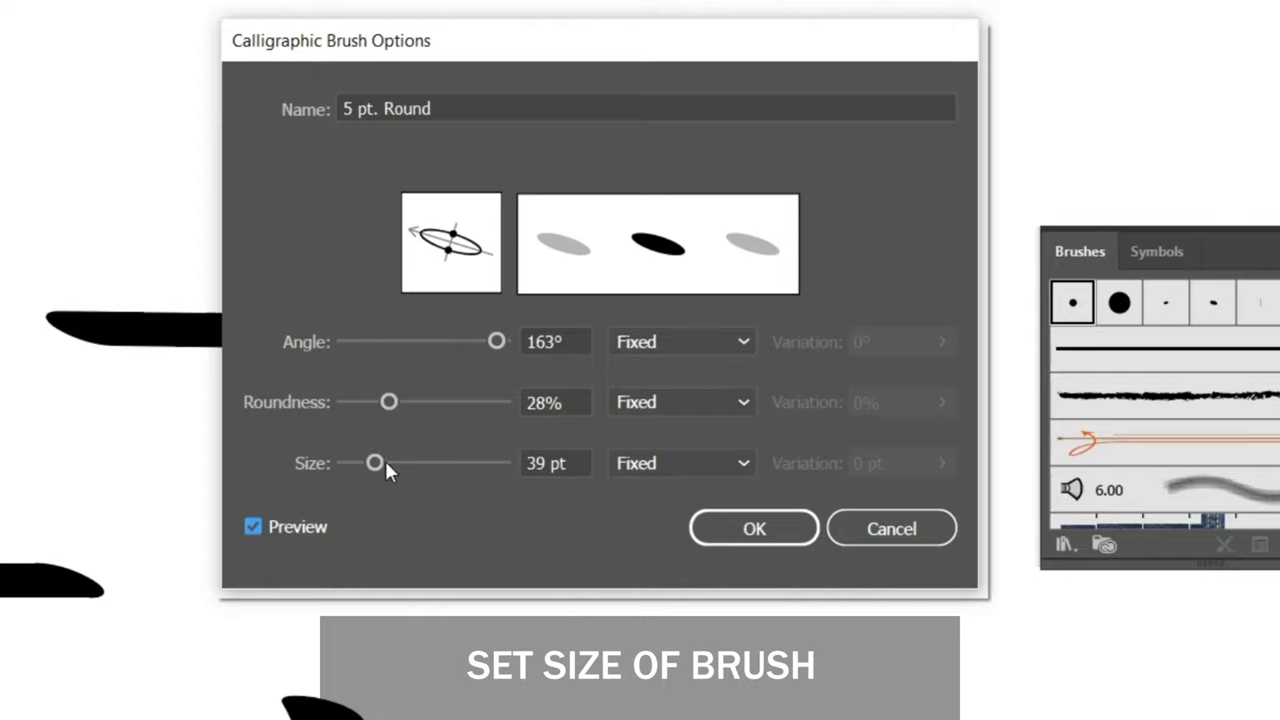
click(253, 527)
mouse_move(374, 463)
mouse_down()
mouse_move(435, 464)
mouse_move(357, 464)
mouse_up()
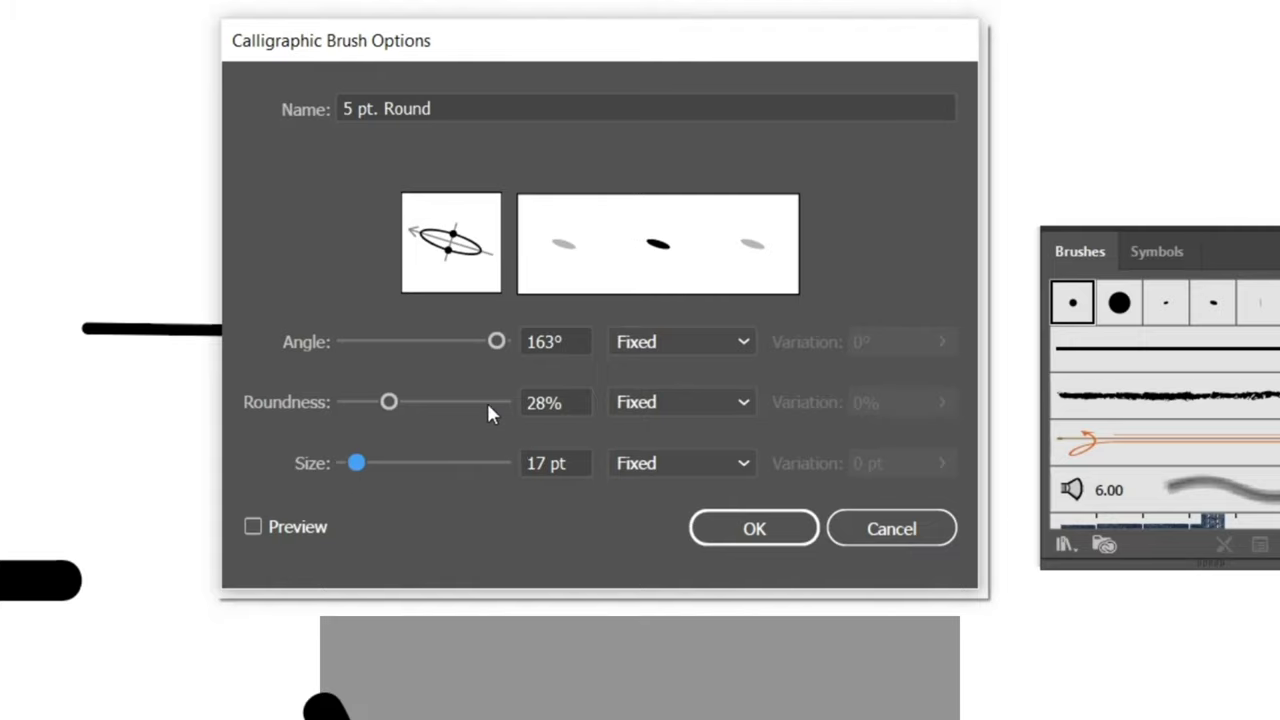
Step: Set the brush angle to 45° and its roundness to 0%
click(565, 342)
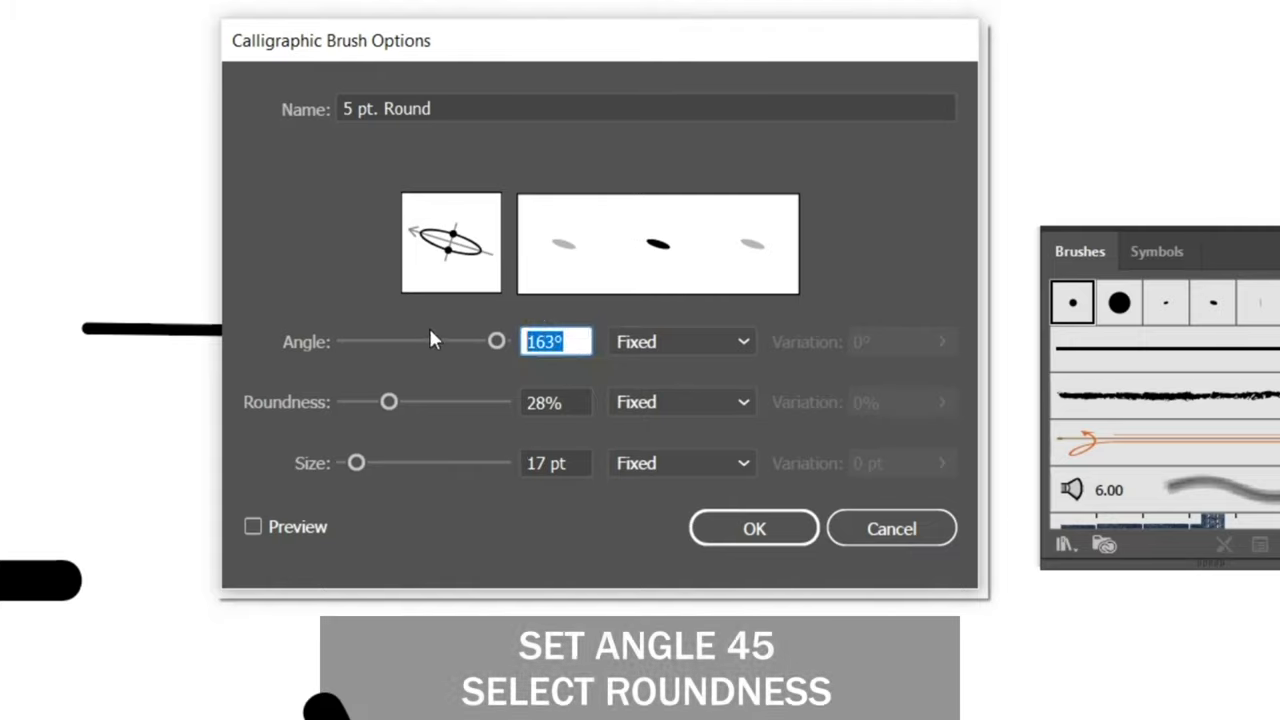
text(45)
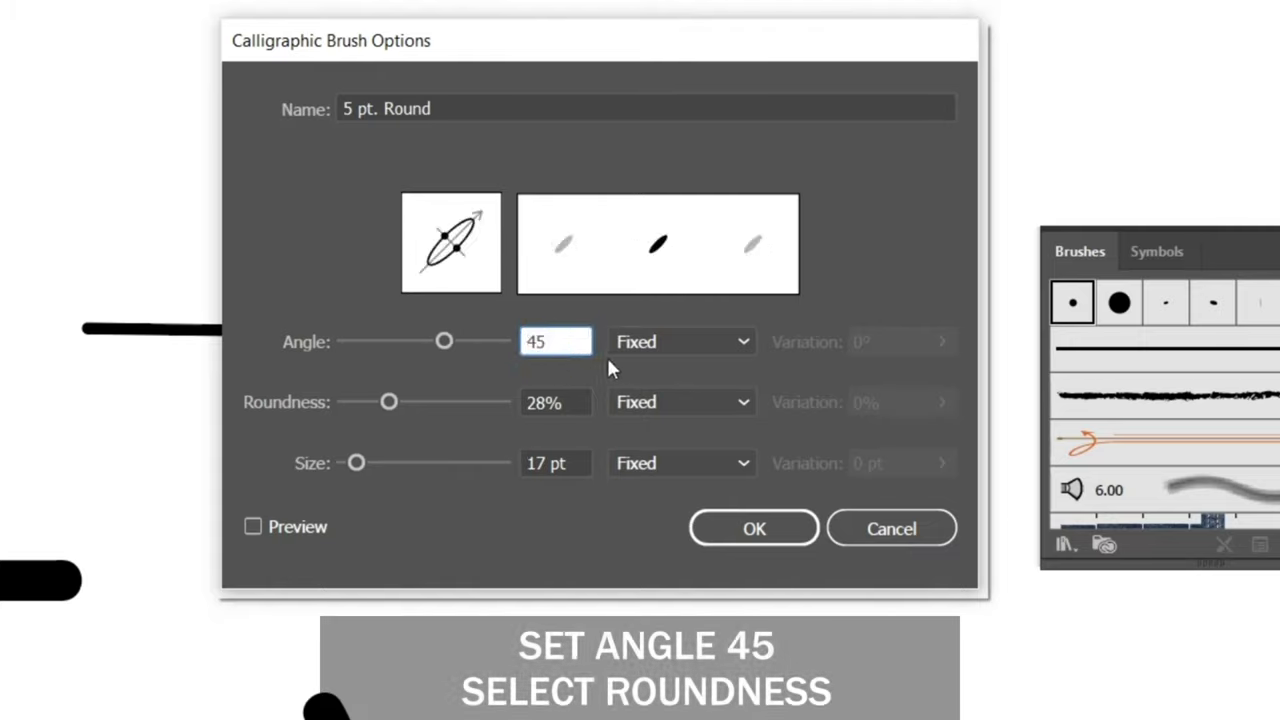
mouse_move(391, 401)
mouse_down()
mouse_move(495, 406)
mouse_move(241, 415)
mouse_up()
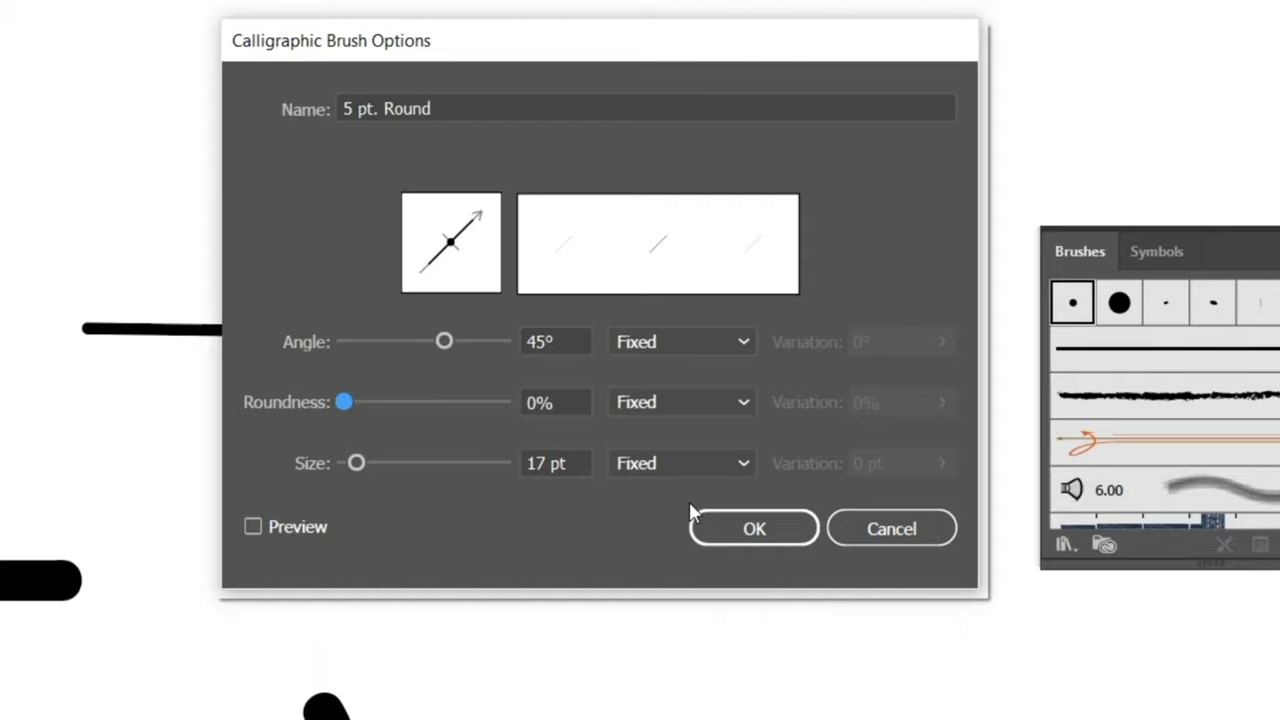
Step: Set size, roundness and angle to Fixed, then apply the brush options while leaving the existing strokes as they are
click(707, 466)
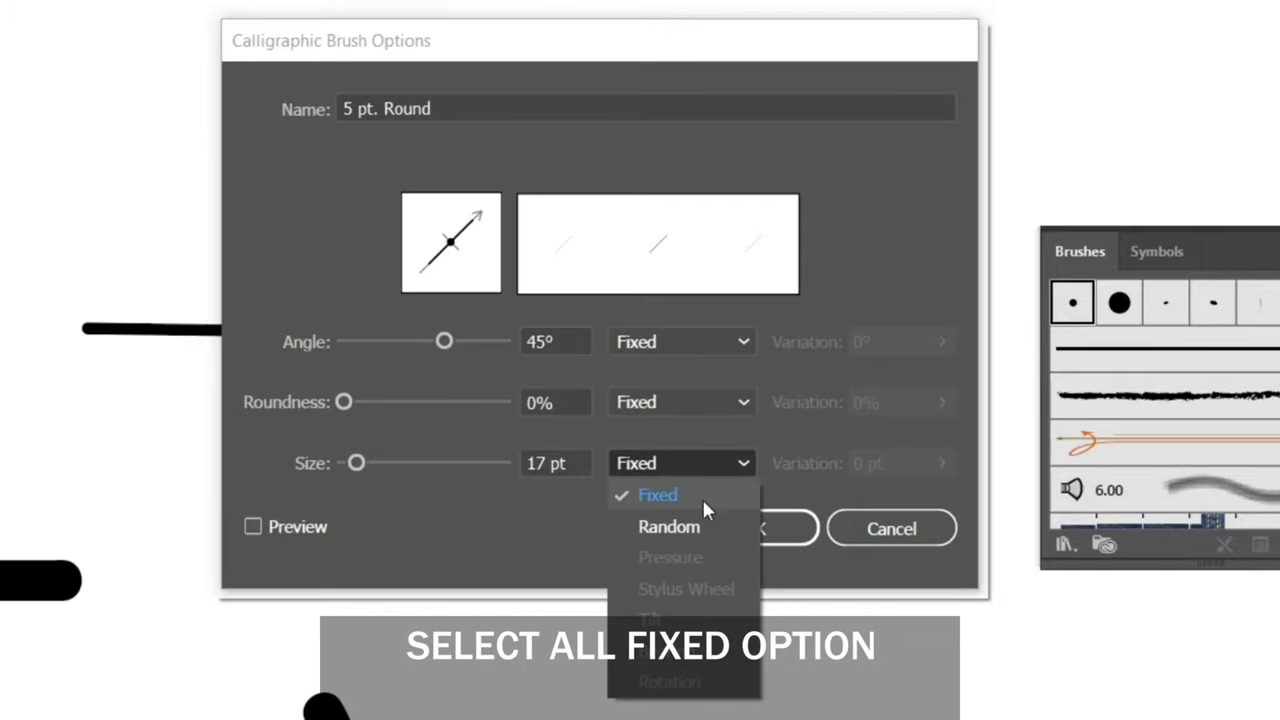
click(700, 498)
click(704, 405)
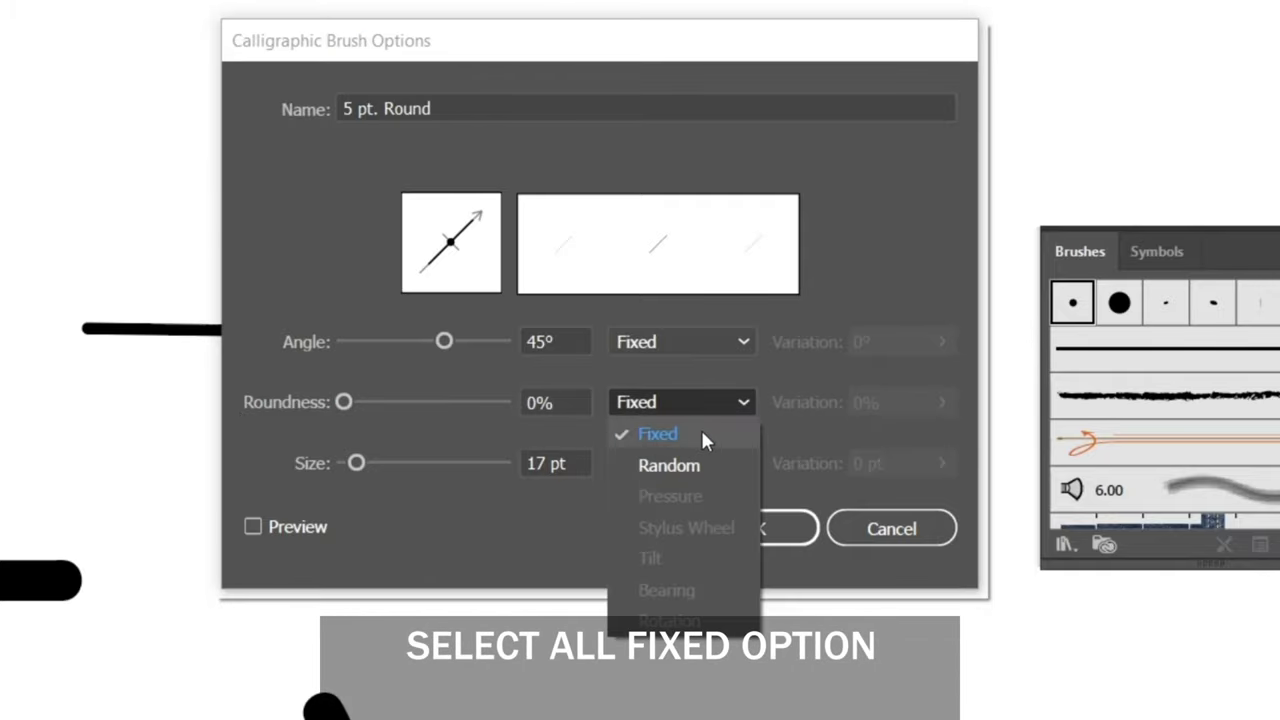
click(703, 434)
click(705, 341)
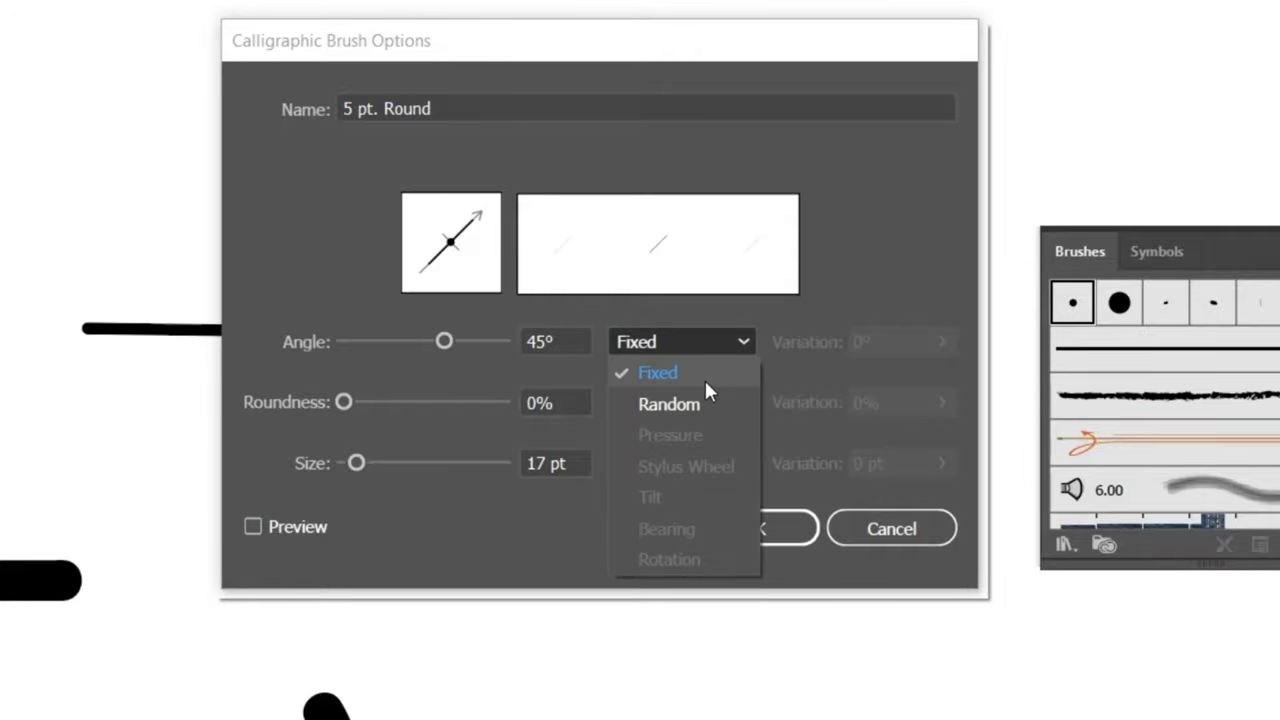
click(704, 377)
click(774, 533)
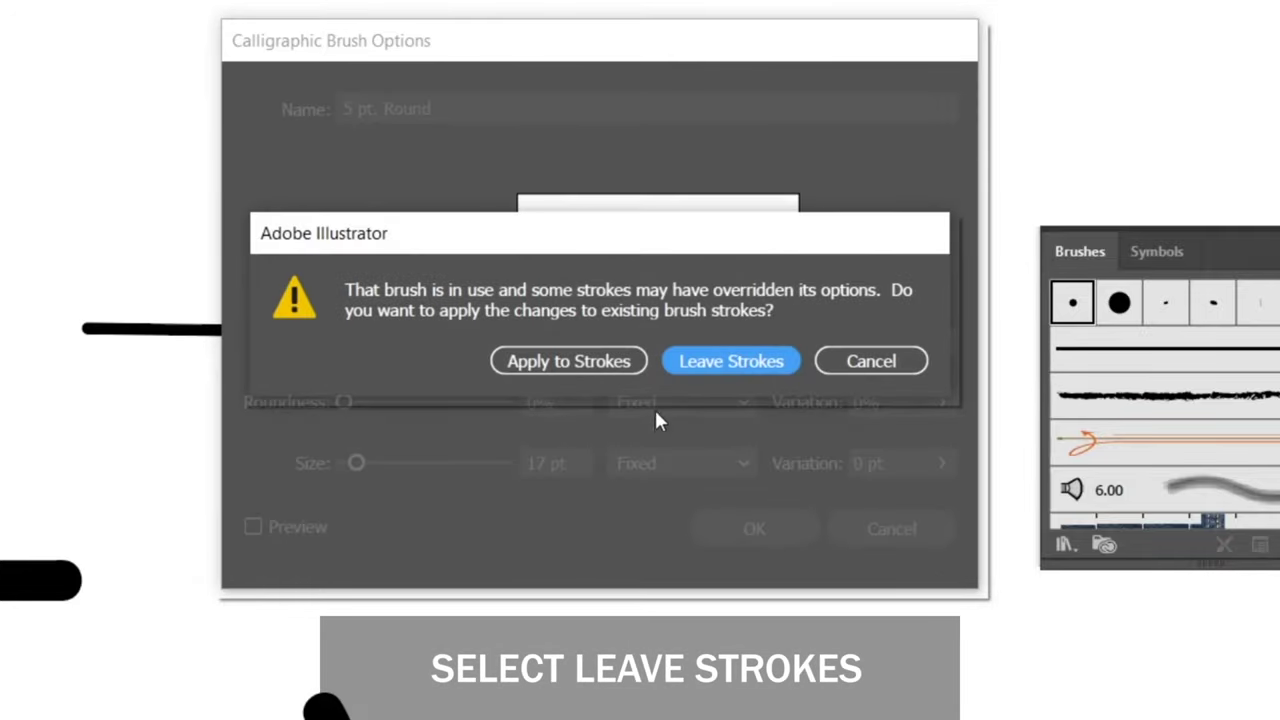
click(753, 365)
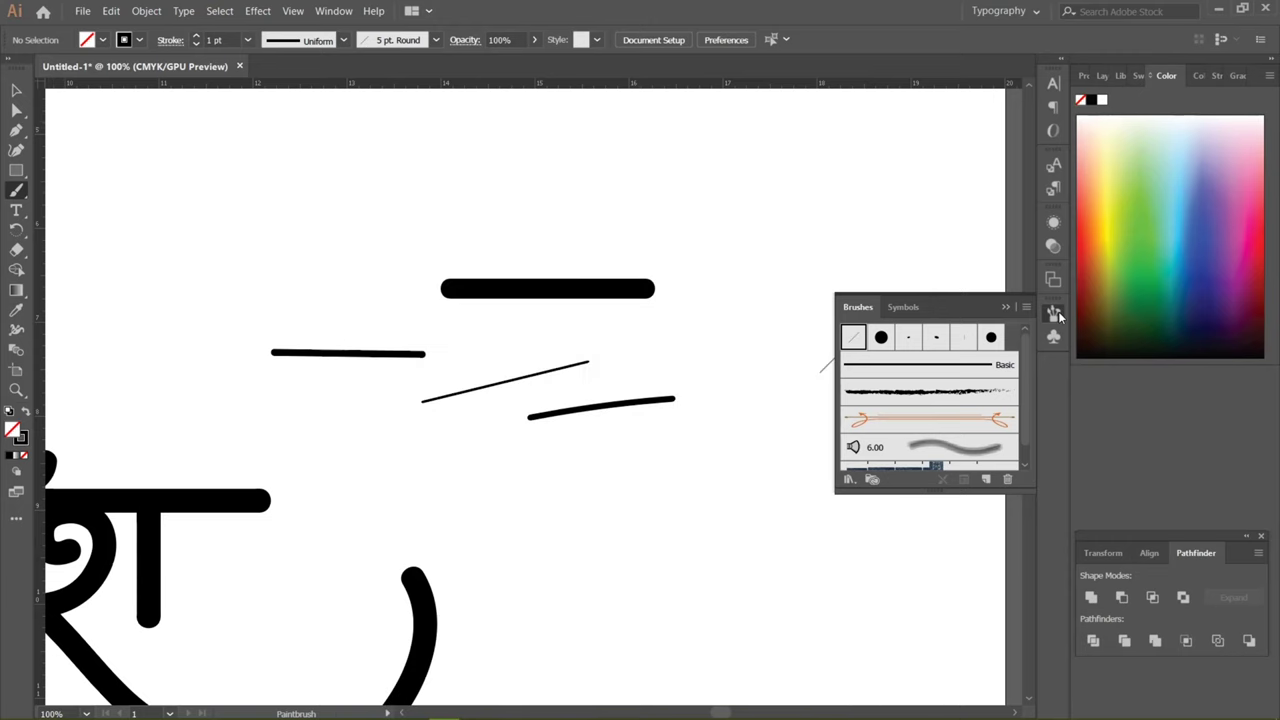
Step: Paint a straight horizontal headline about 2.2 inches long beside the lettering, with a vertical stem about 0.8 inches tall crossing it downwards
click(1055, 314)
scroll(680, 472, down, 5)
scroll(629, 366, right, 3)
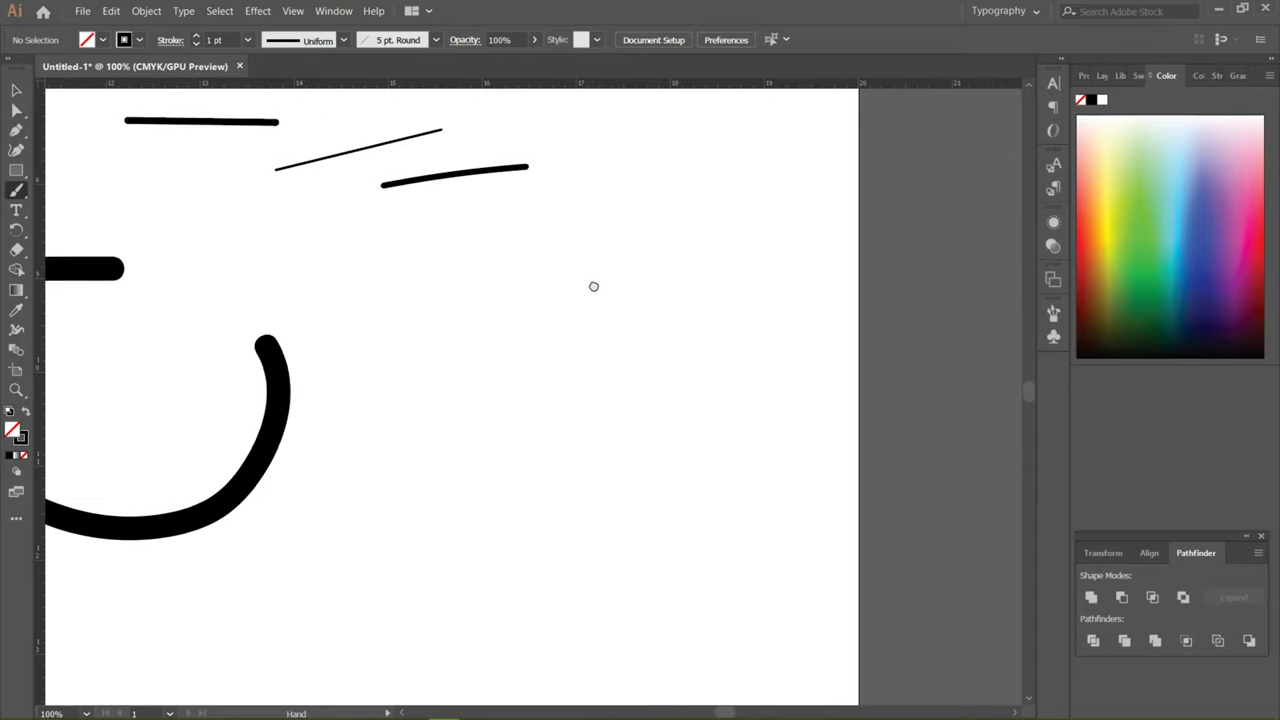
drag(470, 342, 675, 350)
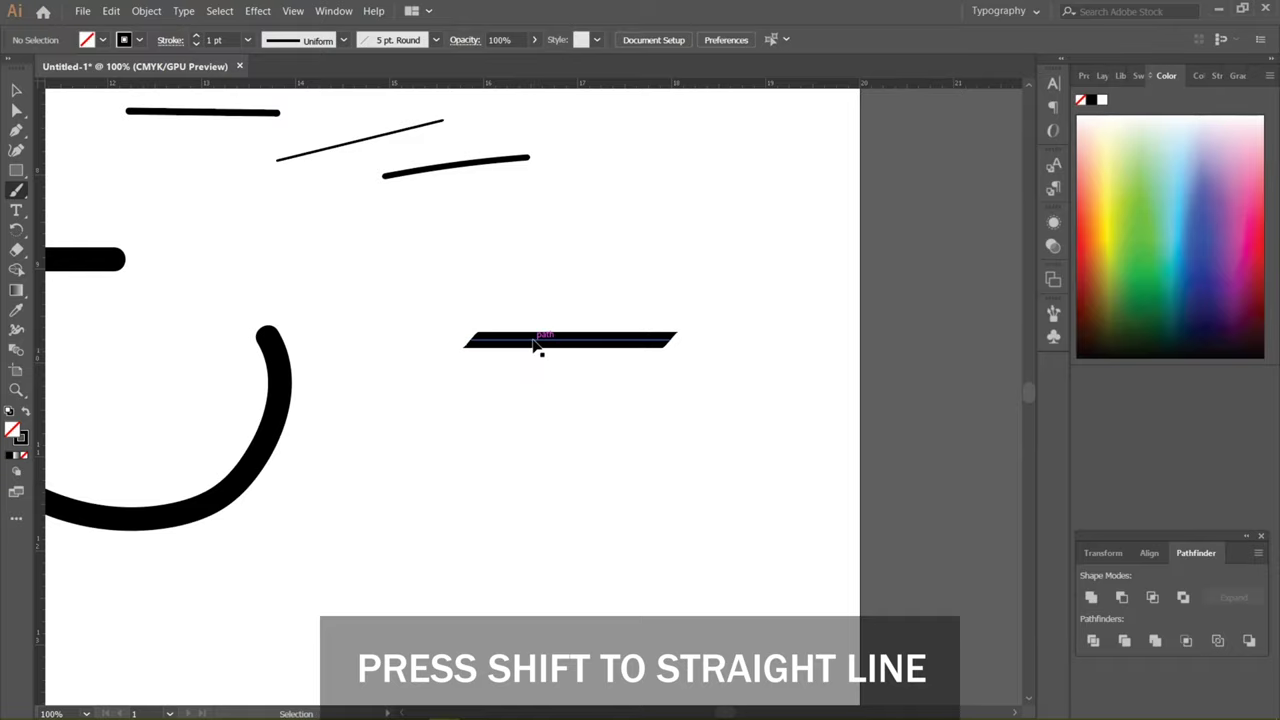
key(ctrl+equal)
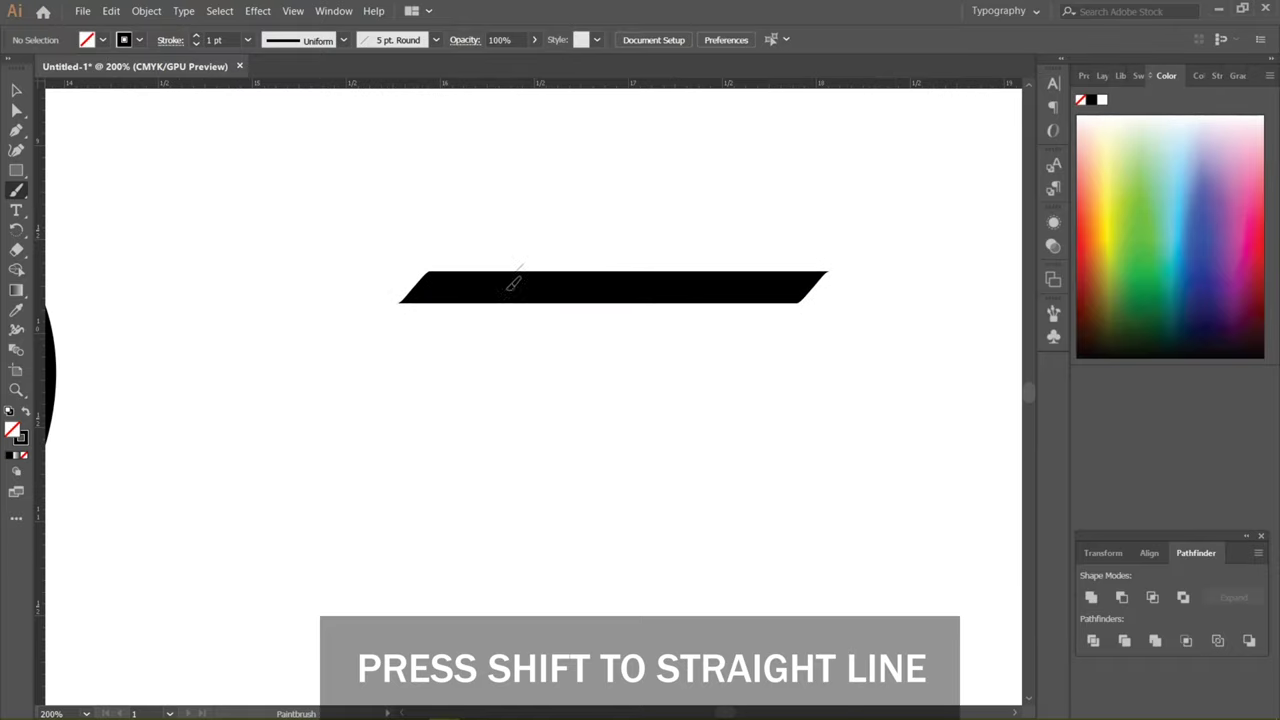
drag(513, 285, 507, 440)
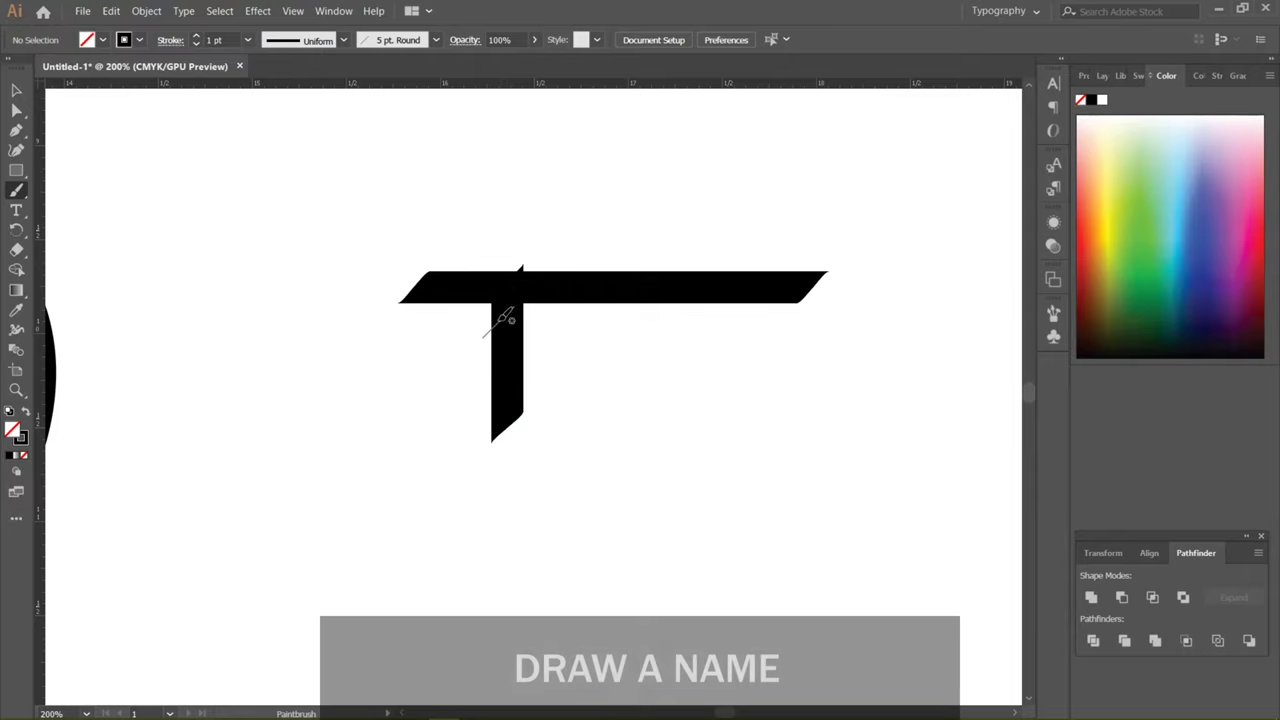
Step: Try to paint a curved bowl against the left side of the vertical stem, then undo it
mouse_move(505, 318)
mouse_down()
mouse_move(425, 364)
mouse_move(422, 384)
mouse_move(507, 372)
mouse_up()
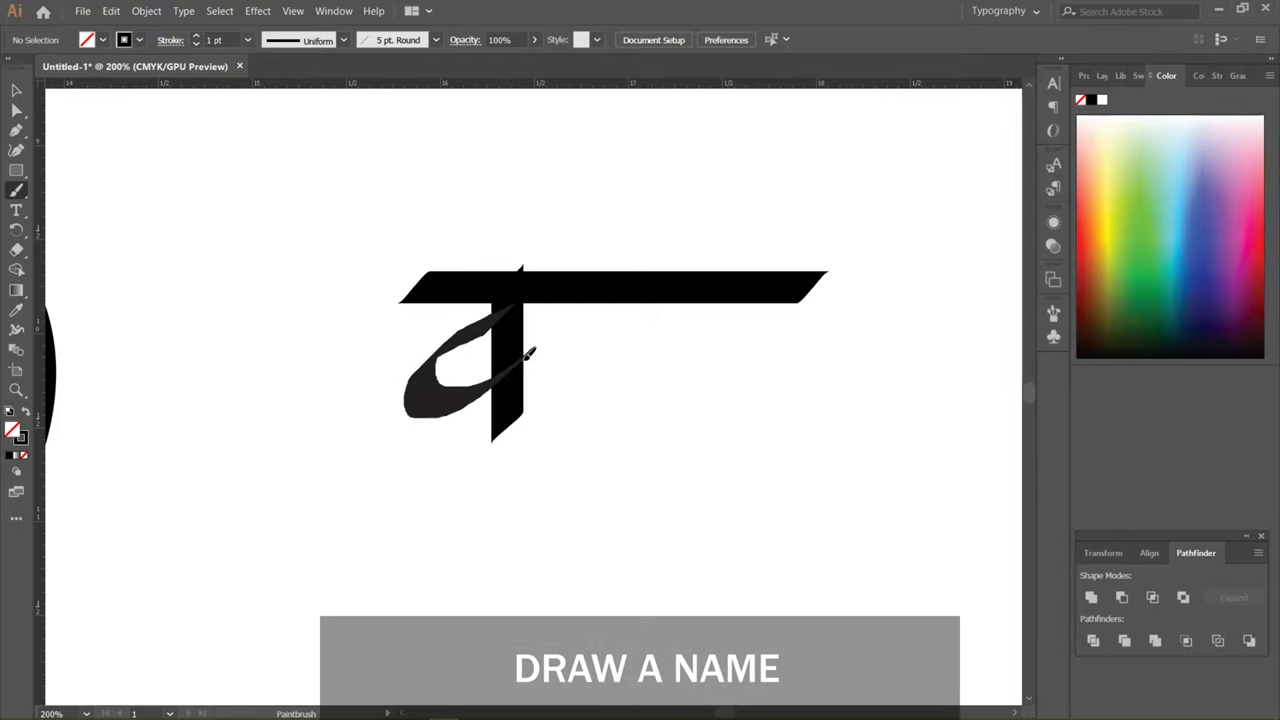
mouse_move(567, 340)
mouse_down()
mouse_move(593, 358)
mouse_move(611, 409)
mouse_move(604, 438)
mouse_move(464, 535)
mouse_move(426, 582)
mouse_move(426, 620)
mouse_up()
key(ctrl+z)
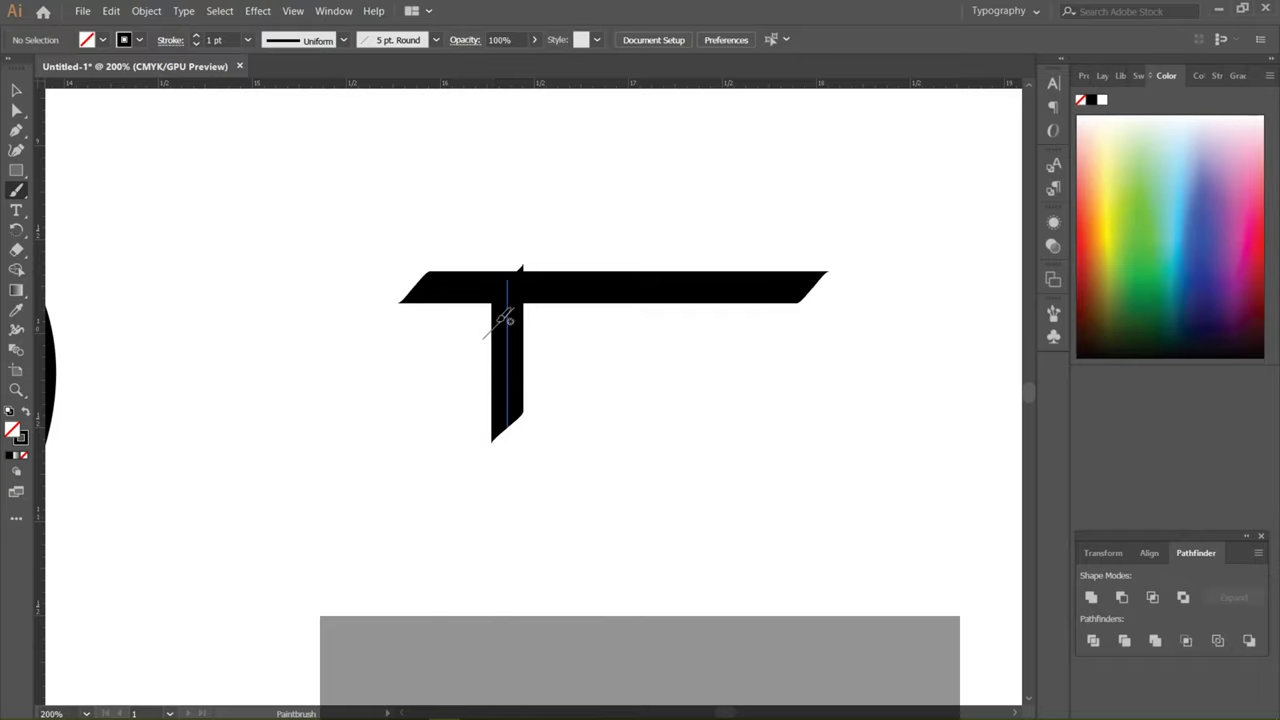
Step: Paint a narrow slanted bowl against the left side of the vertical stem, undoing the rejected attempts
mouse_move(404, 387)
mouse_down()
mouse_move(436, 413)
mouse_move(473, 404)
mouse_move(528, 343)
mouse_up()
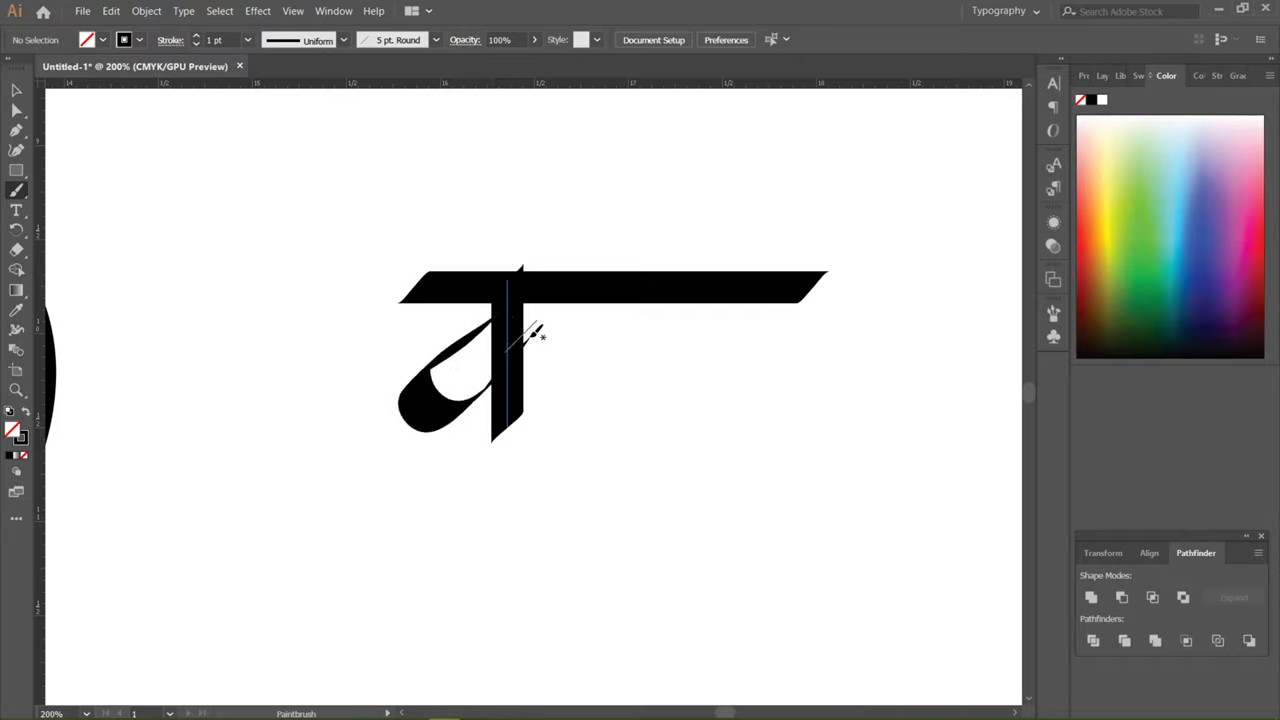
key(ctrl+z)
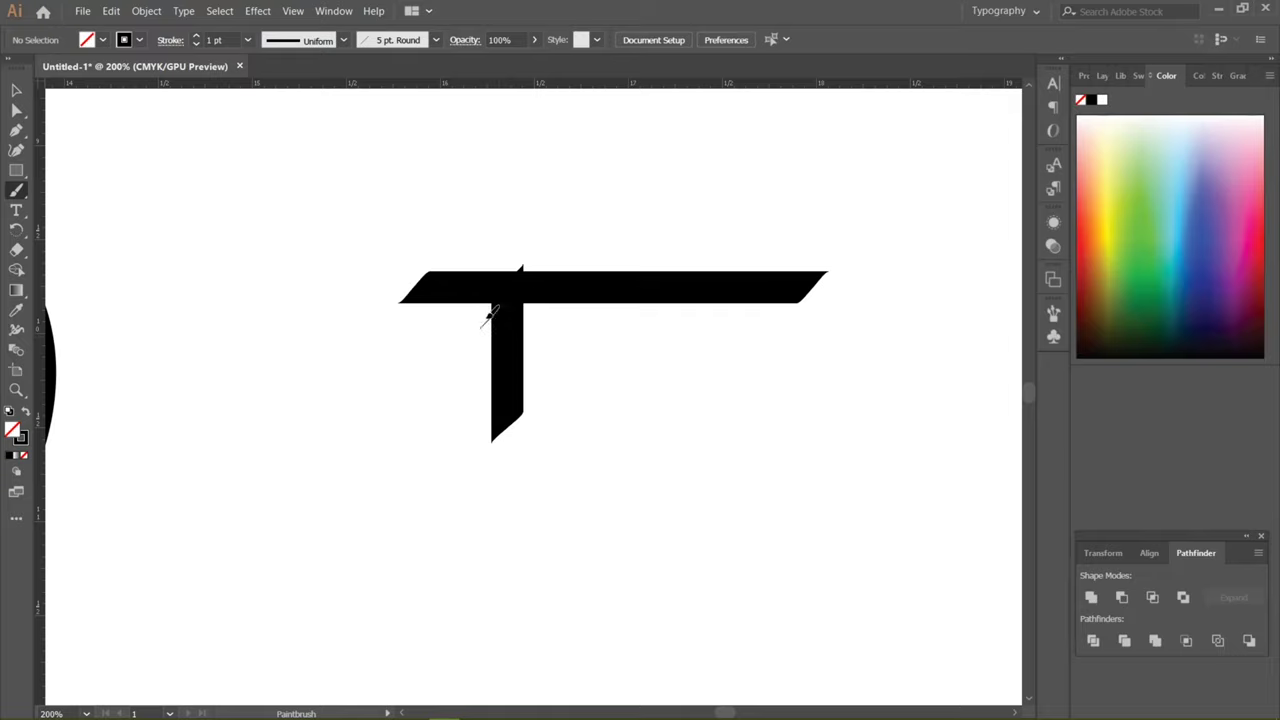
mouse_move(438, 366)
mouse_down()
mouse_move(480, 375)
mouse_move(526, 343)
mouse_move(612, 336)
mouse_move(588, 414)
mouse_move(500, 550)
mouse_up()
key(ctrl+z)
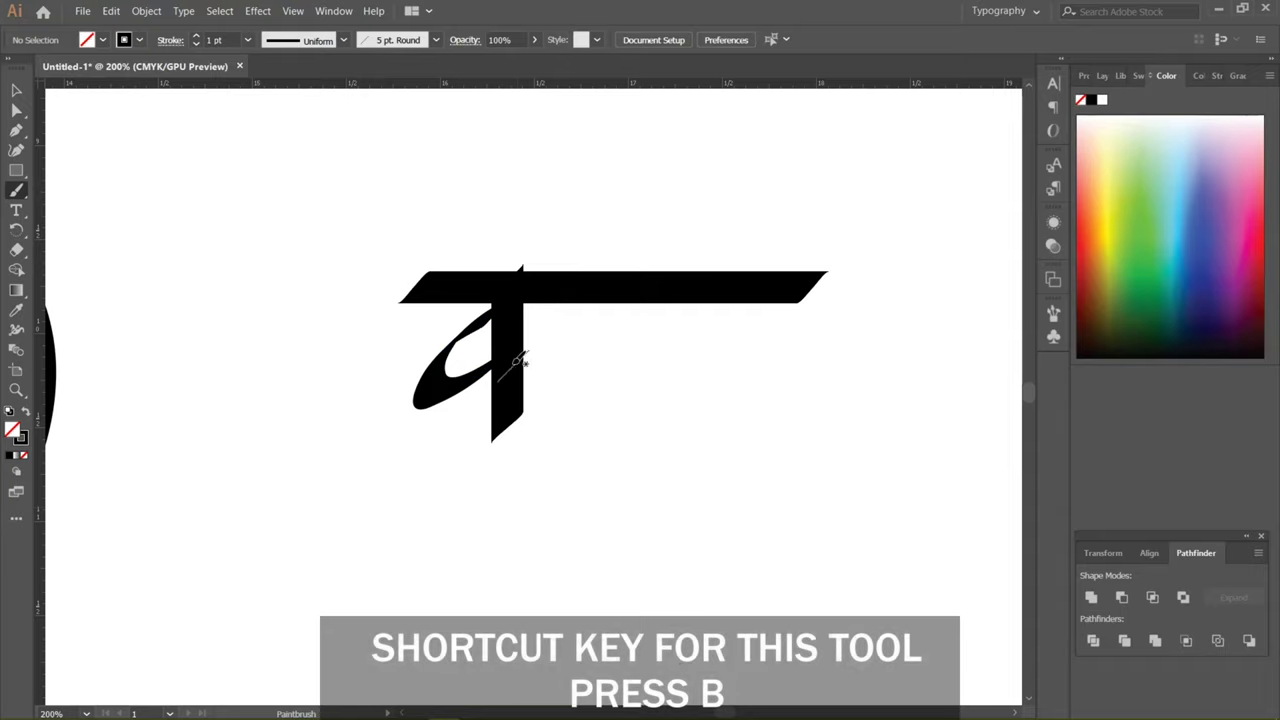
Step: Try to paint a large curve from the stem's right side sweeping round beneath it, and undo each attempt
mouse_move(535, 342)
mouse_down()
mouse_move(643, 357)
mouse_move(615, 400)
mouse_move(490, 489)
mouse_move(458, 580)
mouse_up()
key(ctrl+z)
mouse_move(537, 336)
mouse_down()
mouse_move(575, 367)
mouse_move(589, 419)
mouse_move(566, 499)
mouse_move(492, 537)
mouse_move(401, 487)
mouse_move(385, 432)
mouse_up()
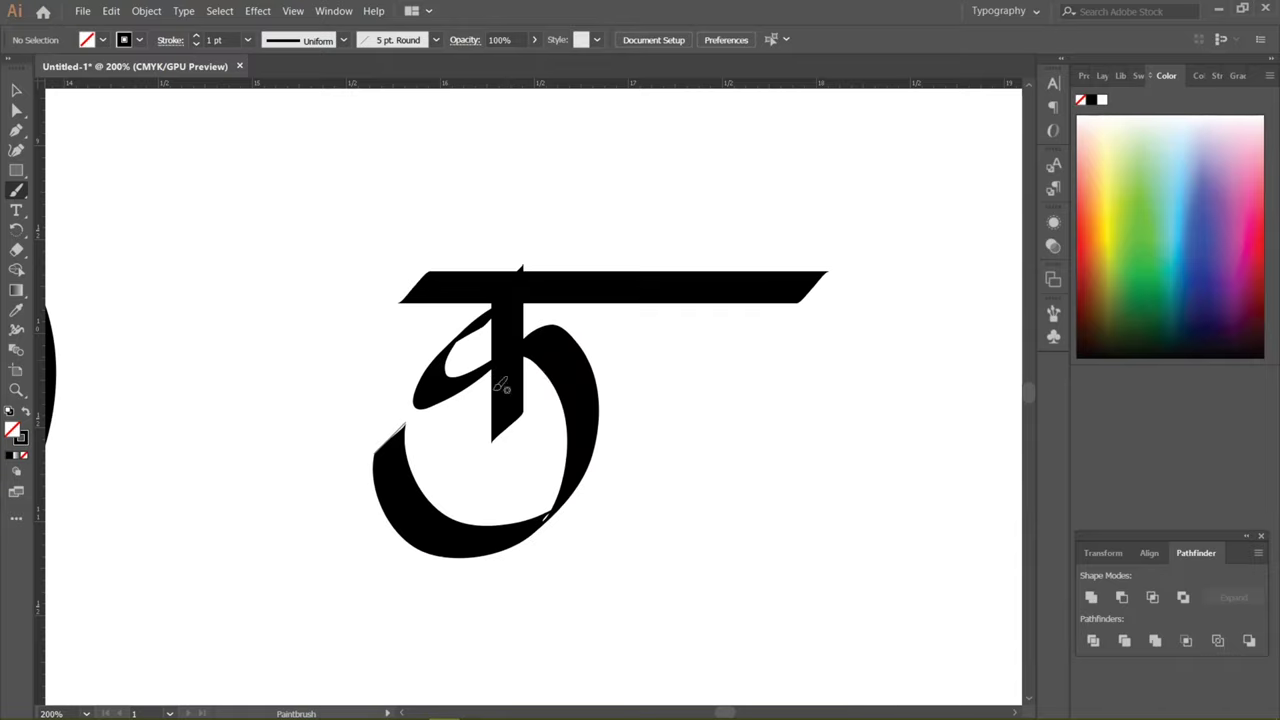
key(ctrl+z)
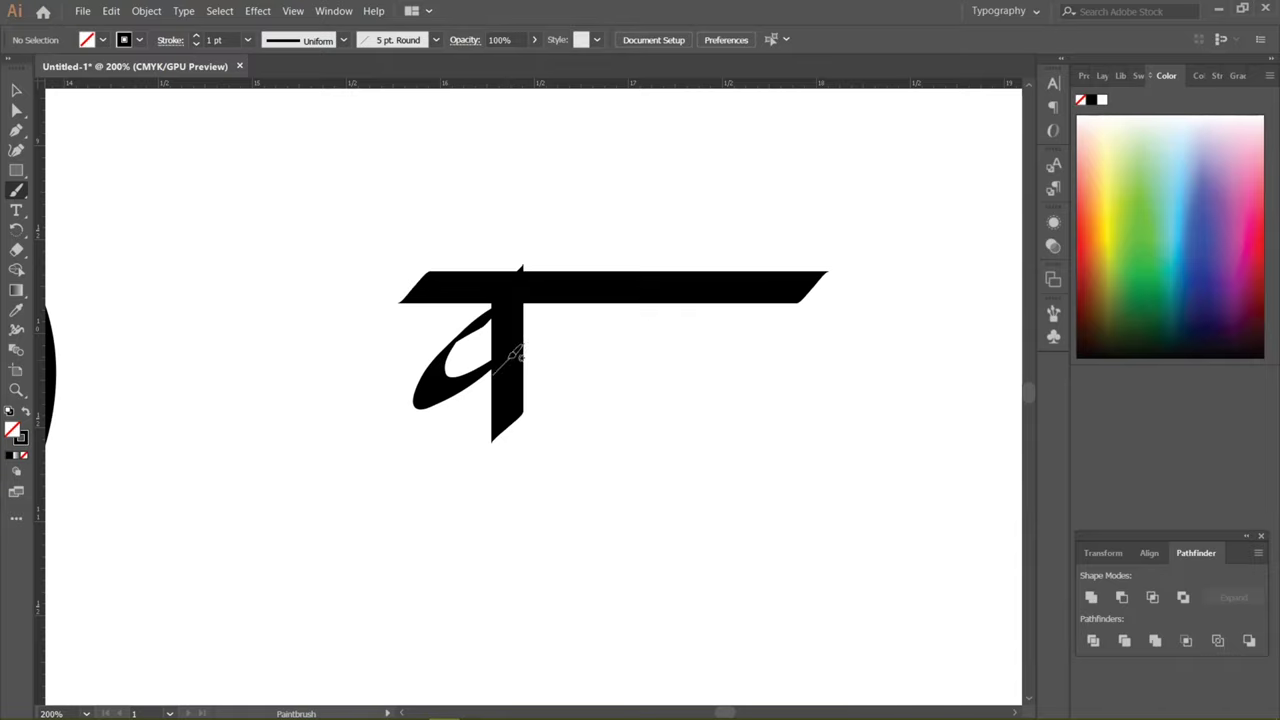
Step: Paint a compact curved tail from the stem's right side back underneath it, and a second vertical stem about 0.8 inches tall beside it
mouse_move(508, 354)
mouse_down()
mouse_move(562, 336)
mouse_move(593, 377)
mouse_move(600, 432)
mouse_move(549, 500)
mouse_move(482, 494)
mouse_move(472, 440)
mouse_up()
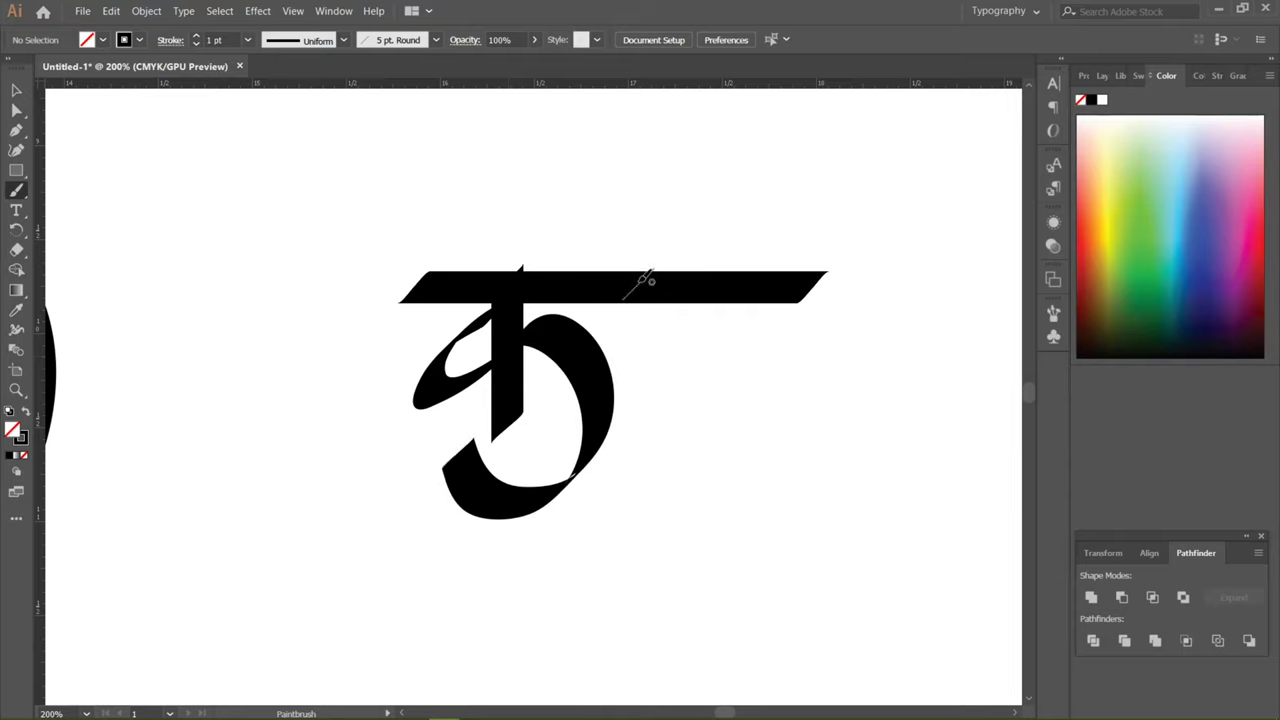
drag(636, 262, 630, 442)
mouse_move(734, 428)
mouse_down()
mouse_move(733, 408)
mouse_move(605, 337)
mouse_up()
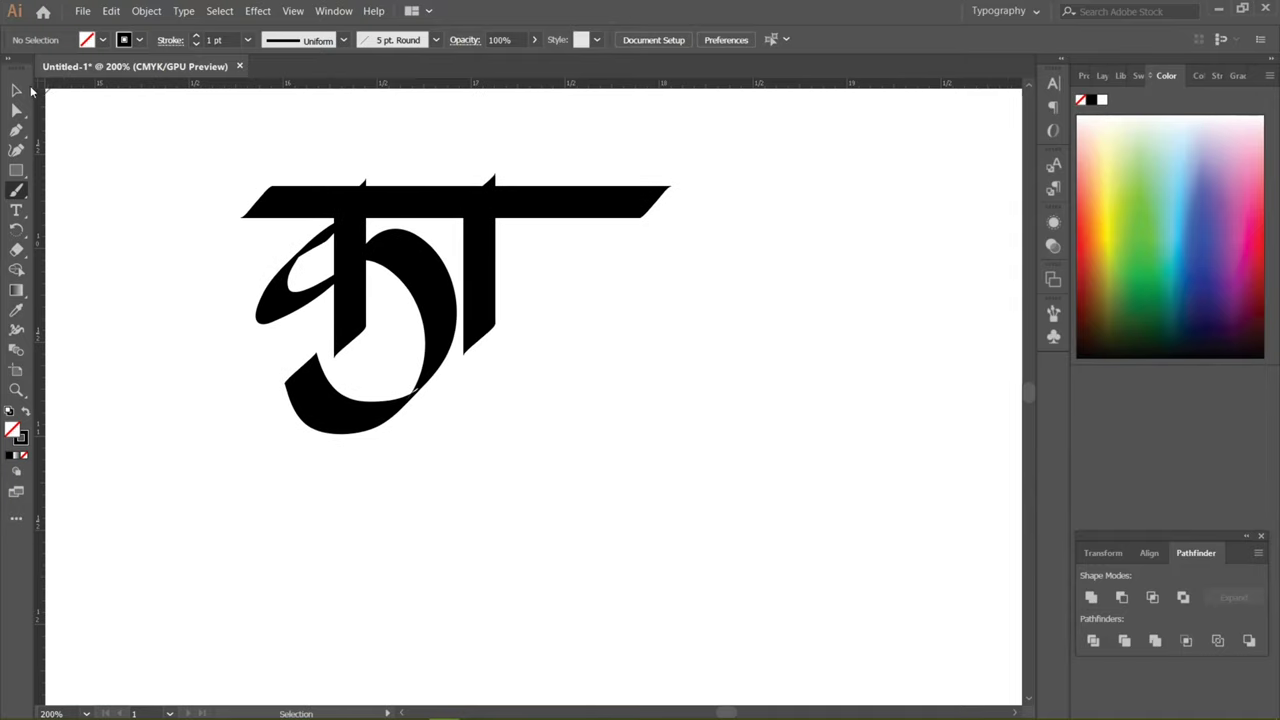
Step: Extend the headline by placing a copy of it about 1.4 inches to the right at the same height
click(607, 226)
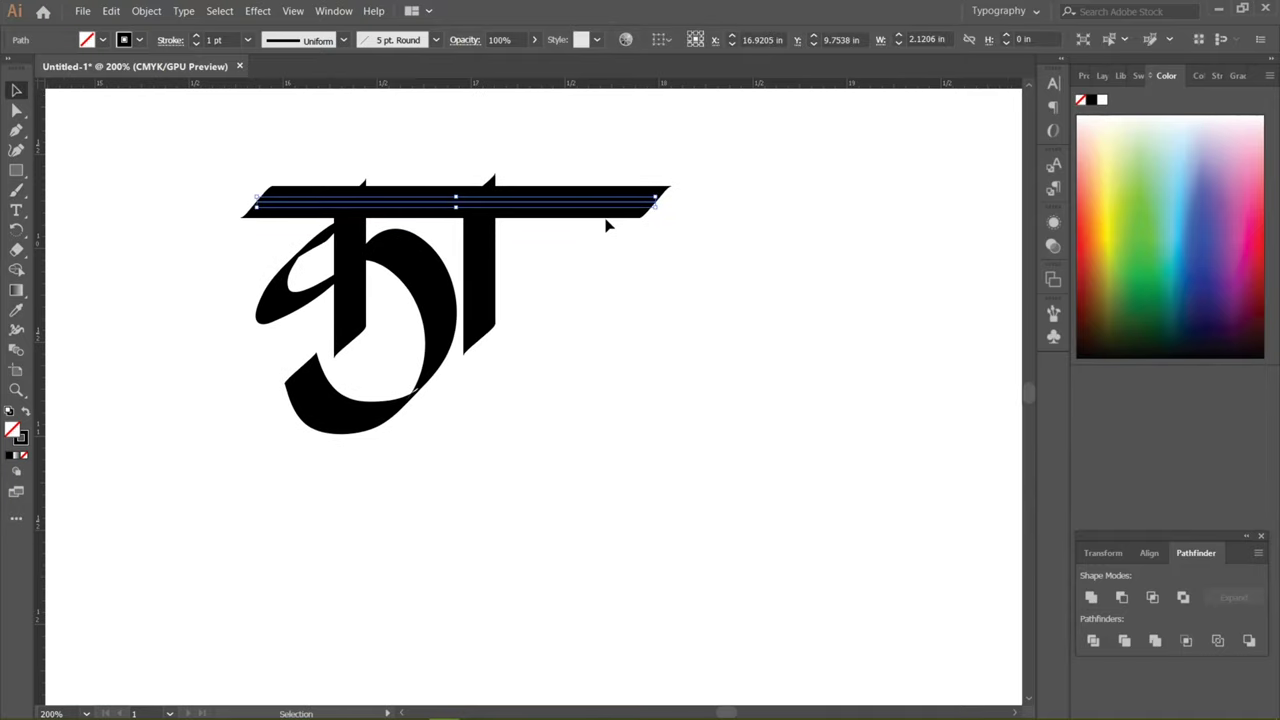
drag(606, 216, 870, 211)
click(793, 290)
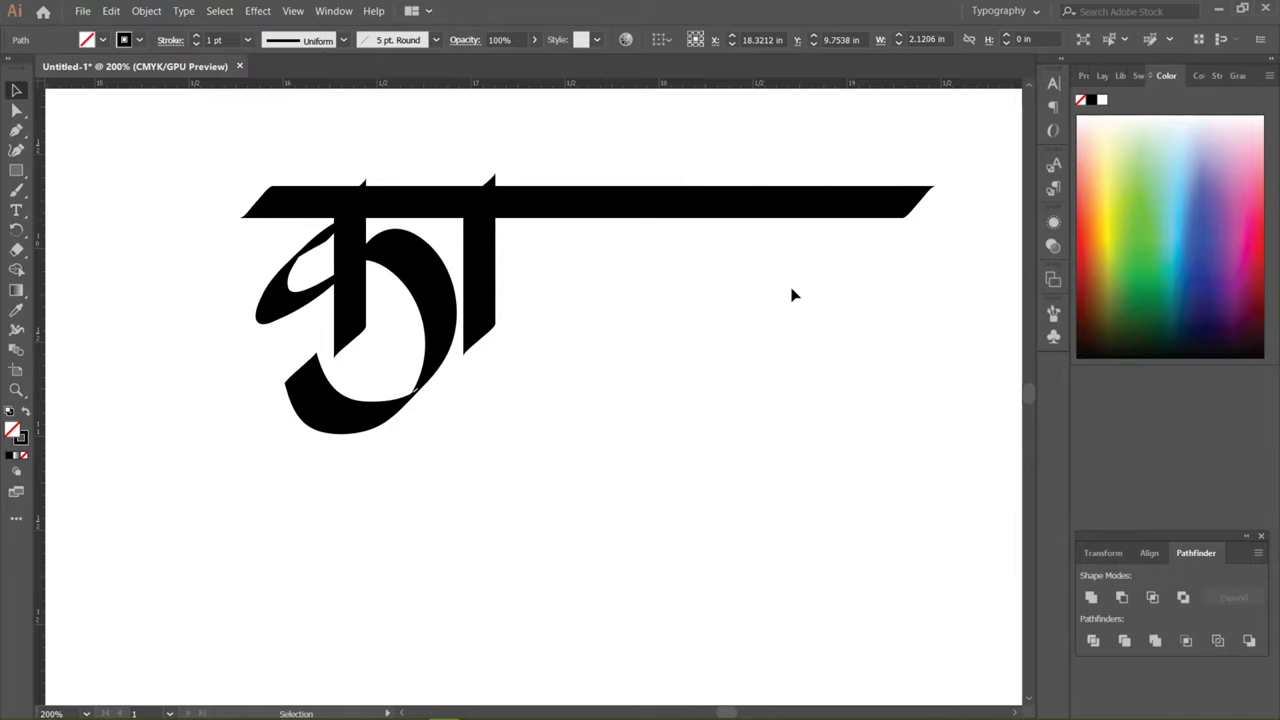
Step: Paint the letter ल after the second stem, with a left crescent, a curve hooking back underneath and a short stem up to the headline
drag(670, 257, 556, 276)
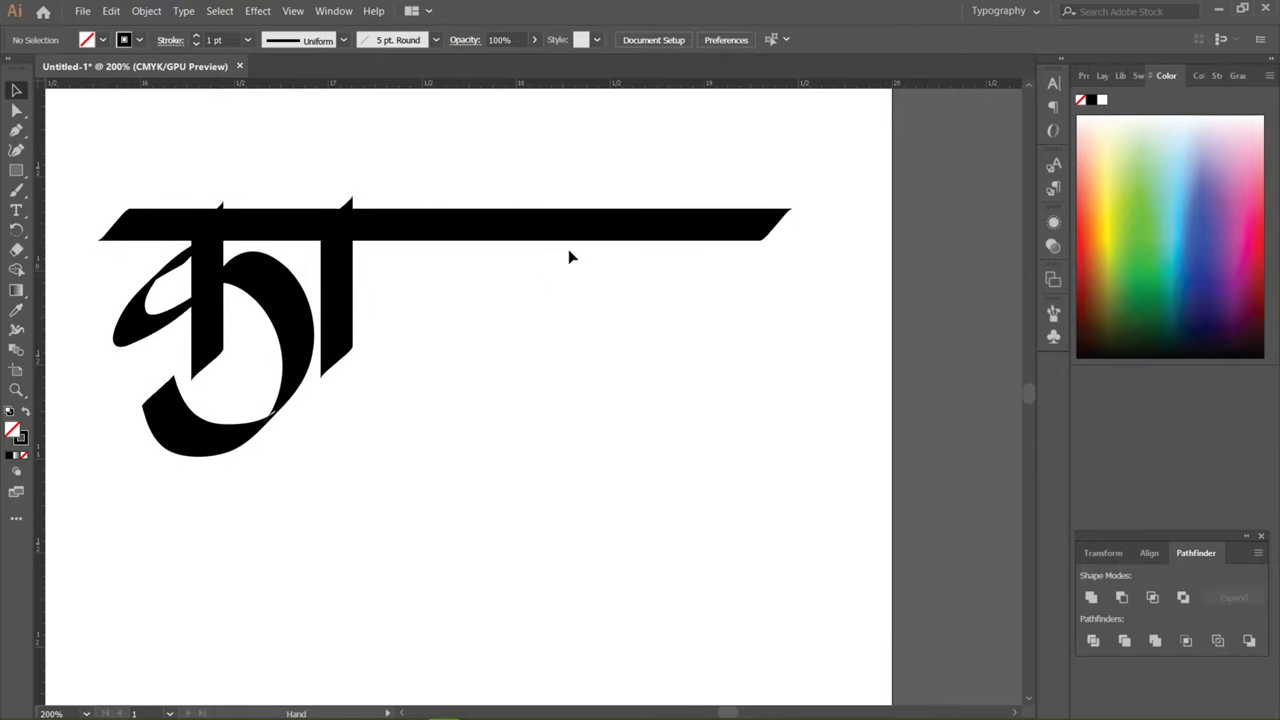
click(19, 193)
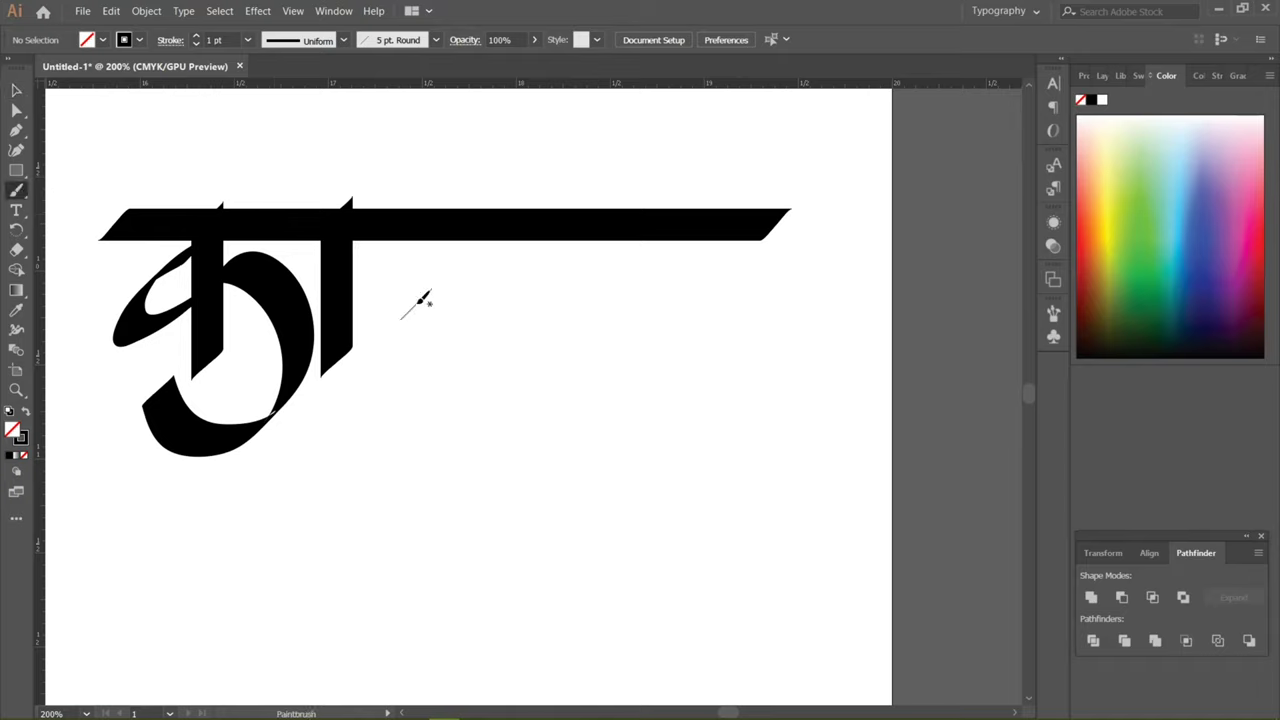
mouse_move(450, 280)
mouse_down()
mouse_move(394, 274)
mouse_move(379, 290)
mouse_move(379, 318)
mouse_move(445, 345)
mouse_up()
mouse_move(420, 310)
mouse_down()
mouse_move(440, 295)
mouse_move(538, 356)
mouse_move(398, 464)
mouse_move(402, 336)
mouse_up()
key(ctrl+z)
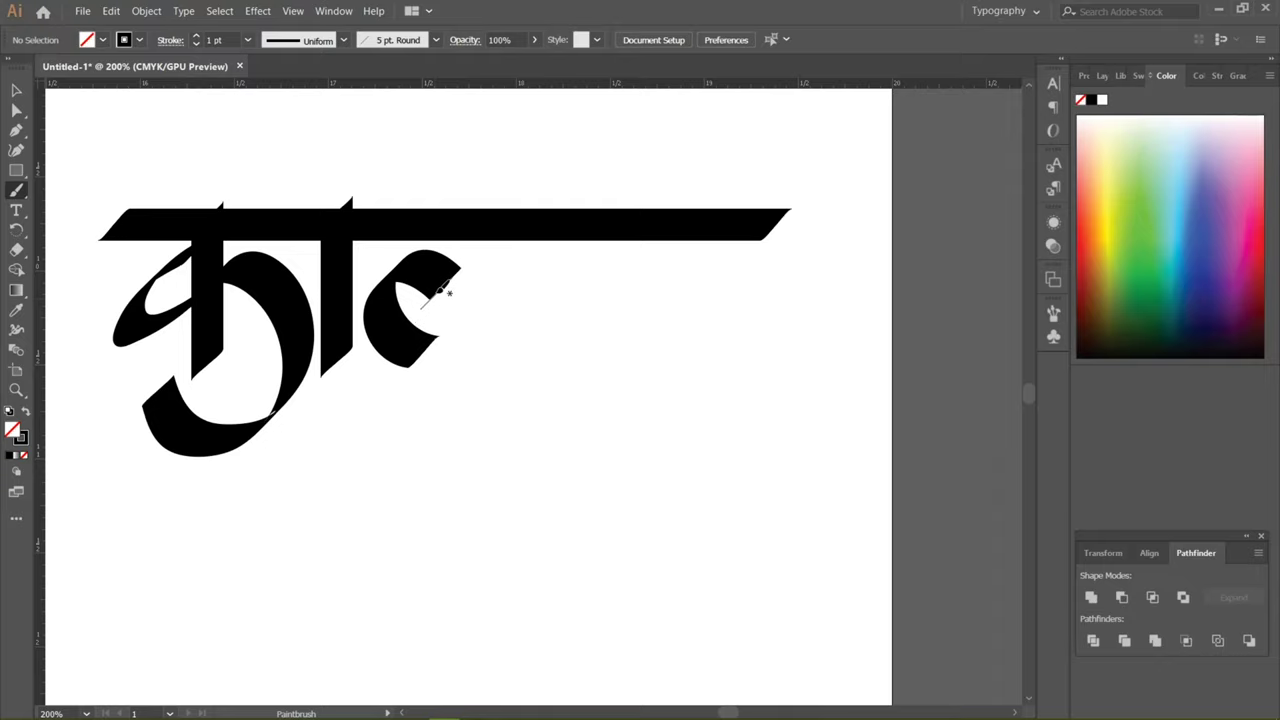
mouse_move(474, 266)
mouse_down()
mouse_move(529, 320)
mouse_move(522, 372)
mouse_move(486, 409)
mouse_move(402, 422)
mouse_up()
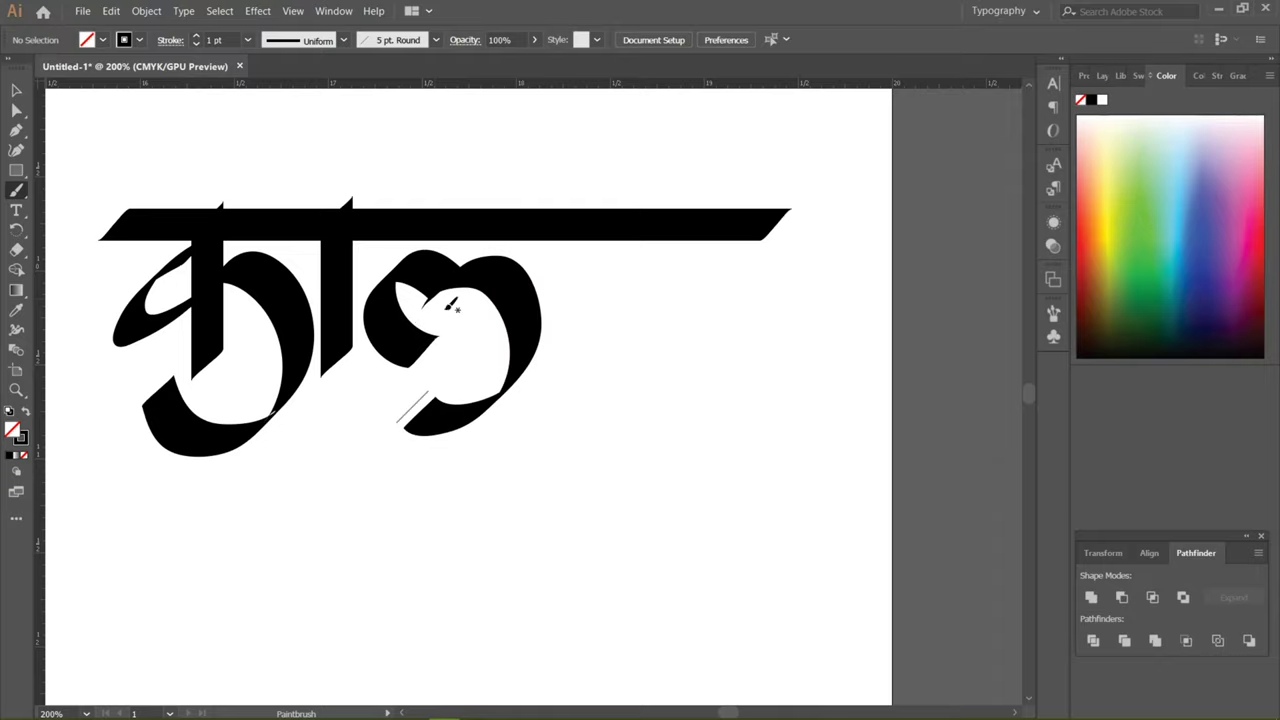
mouse_move(497, 230)
mouse_down()
mouse_move(502, 352)
mouse_move(490, 390)
mouse_move(534, 372)
mouse_move(537, 411)
mouse_up()
key(ctrl+z)
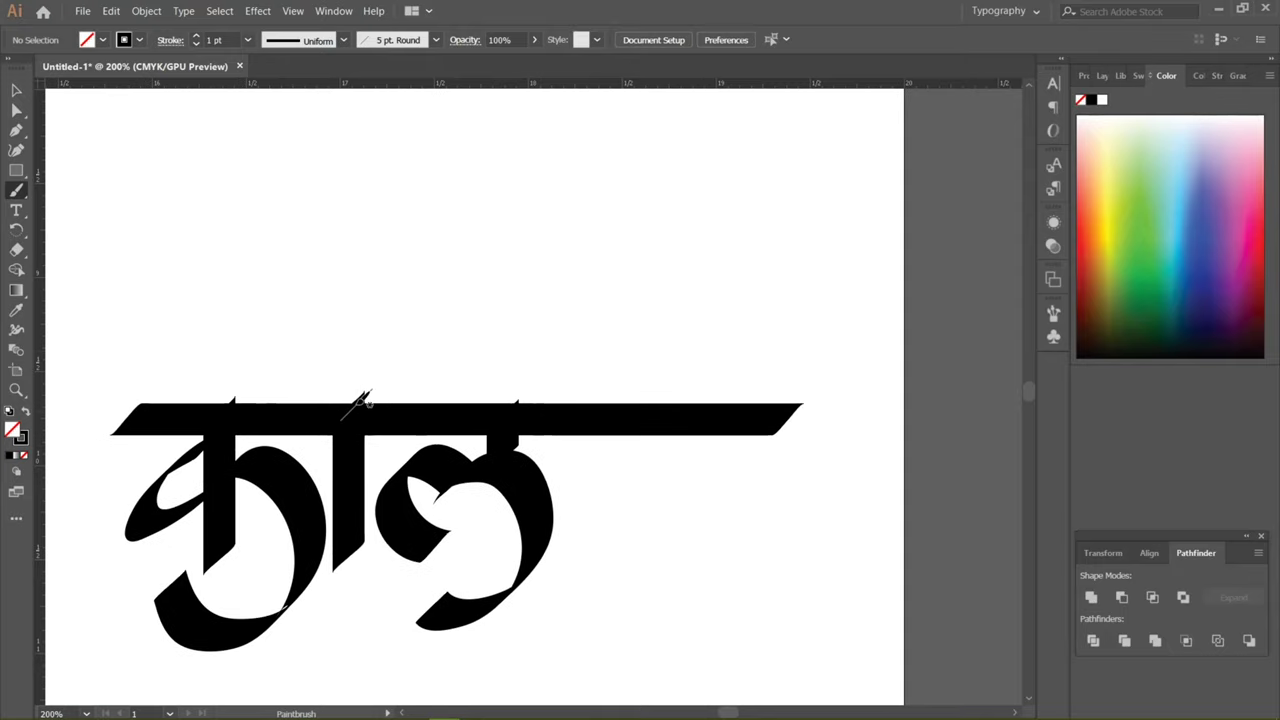
Step: Try to paint a vowel-sign loop rising above the headline from the second stem, and undo each attempt
mouse_move(360, 400)
mouse_down()
mouse_move(340, 358)
mouse_move(350, 280)
mouse_move(392, 242)
mouse_move(454, 258)
mouse_move(505, 315)
mouse_move(504, 418)
mouse_move(544, 402)
mouse_move(454, 342)
mouse_move(423, 292)
mouse_move(385, 285)
mouse_up()
key(ctrl+z)
mouse_move(360, 337)
mouse_down()
mouse_move(330, 388)
mouse_move(288, 352)
mouse_up()
key(ctrl+z)
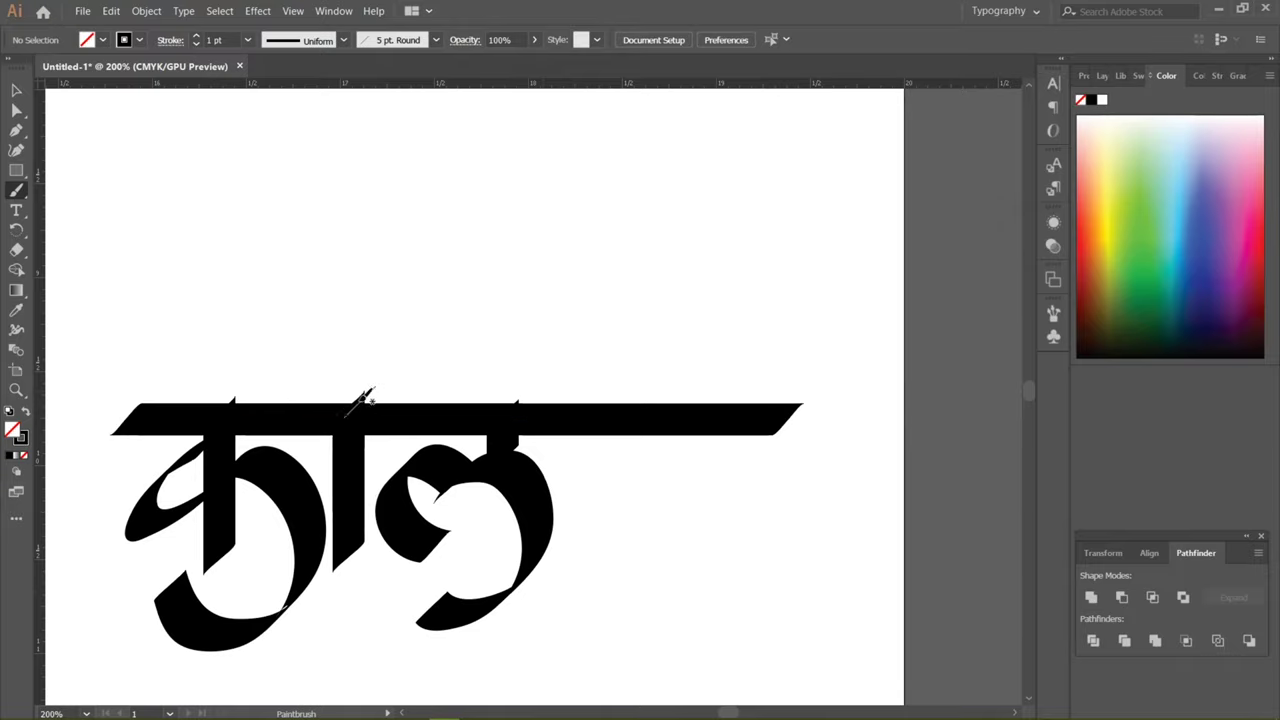
mouse_move(340, 413)
mouse_down()
mouse_move(366, 372)
mouse_move(445, 320)
mouse_move(535, 285)
mouse_move(540, 345)
mouse_move(468, 405)
mouse_up()
key(ctrl+z)
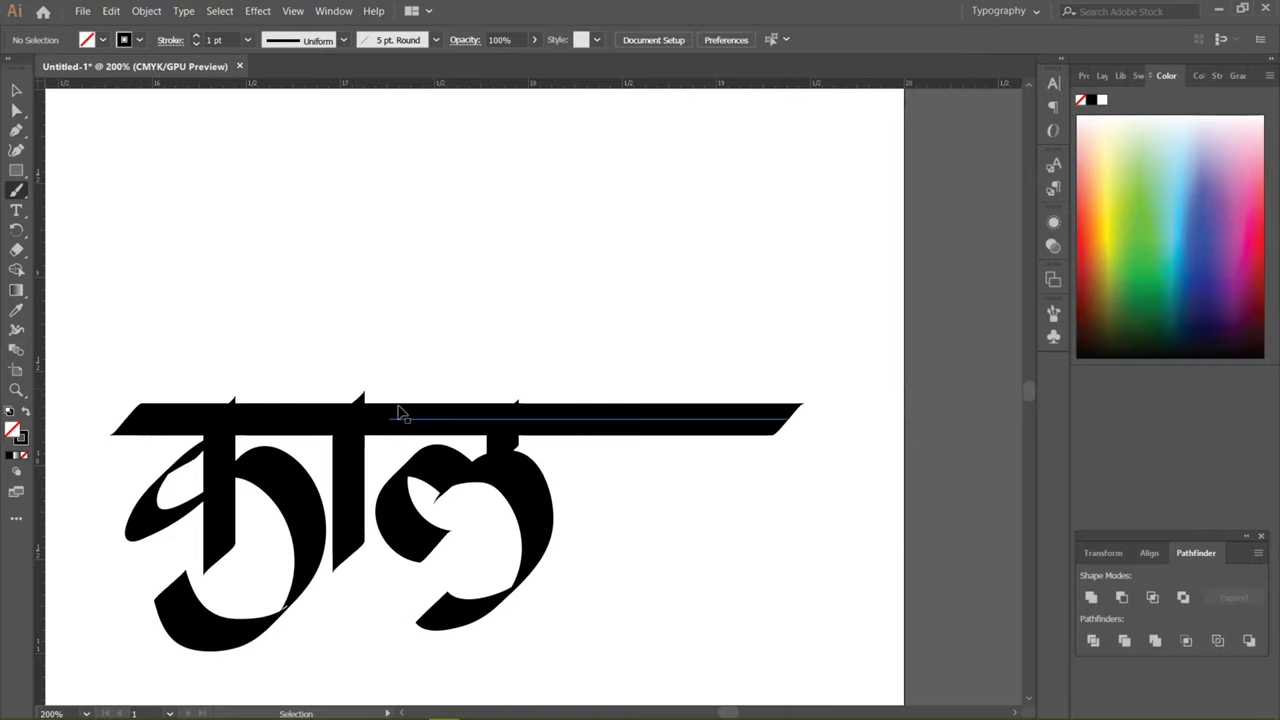
Step: Paint a large loop above the headline from the second stem's top over to the letter ल
mouse_move(355, 410)
mouse_down()
mouse_move(335, 318)
mouse_move(476, 284)
mouse_move(518, 360)
mouse_move(432, 345)
mouse_up()
drag(596, 425, 487, 305)
drag(540, 375, 502, 300)
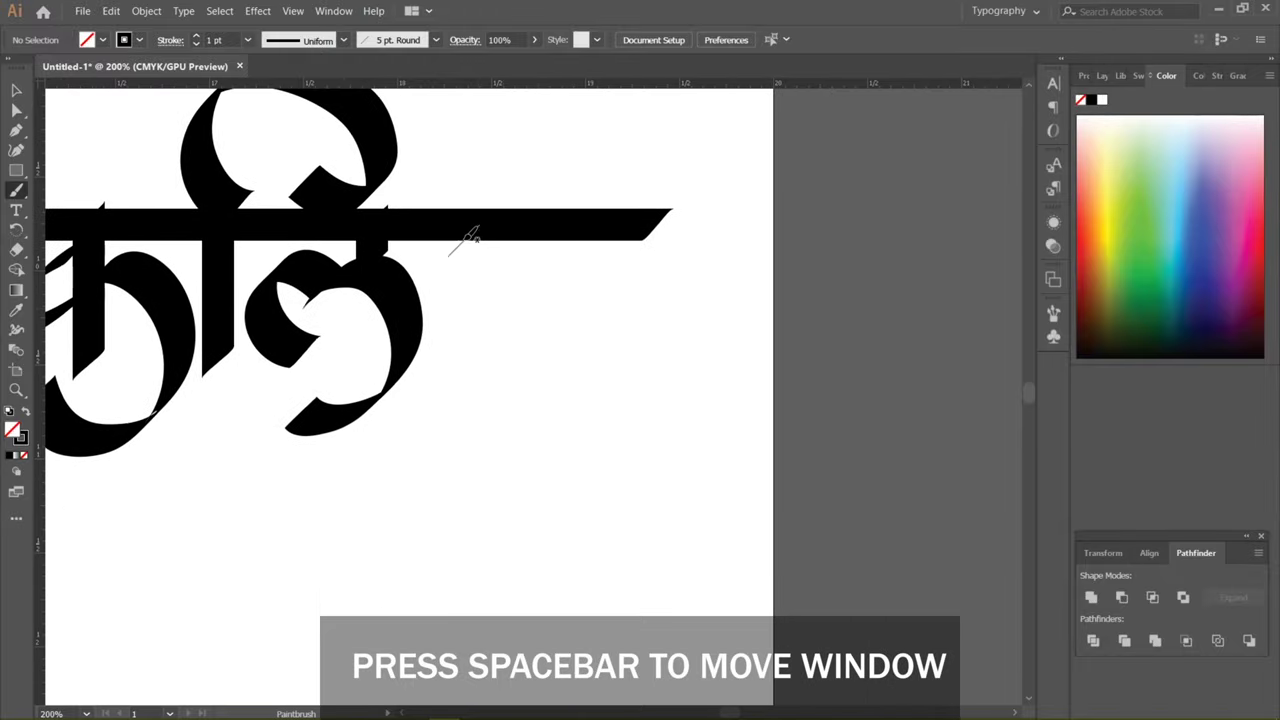
Step: Paint the letter ग after the ल, with a looped curve hanging from the headline and a vertical stem beside it
mouse_move(480, 236)
mouse_down()
mouse_move(499, 267)
mouse_move(509, 320)
mouse_move(476, 367)
mouse_move(441, 362)
mouse_move(445, 320)
mouse_move(488, 318)
mouse_up()
key(ctrl+z)
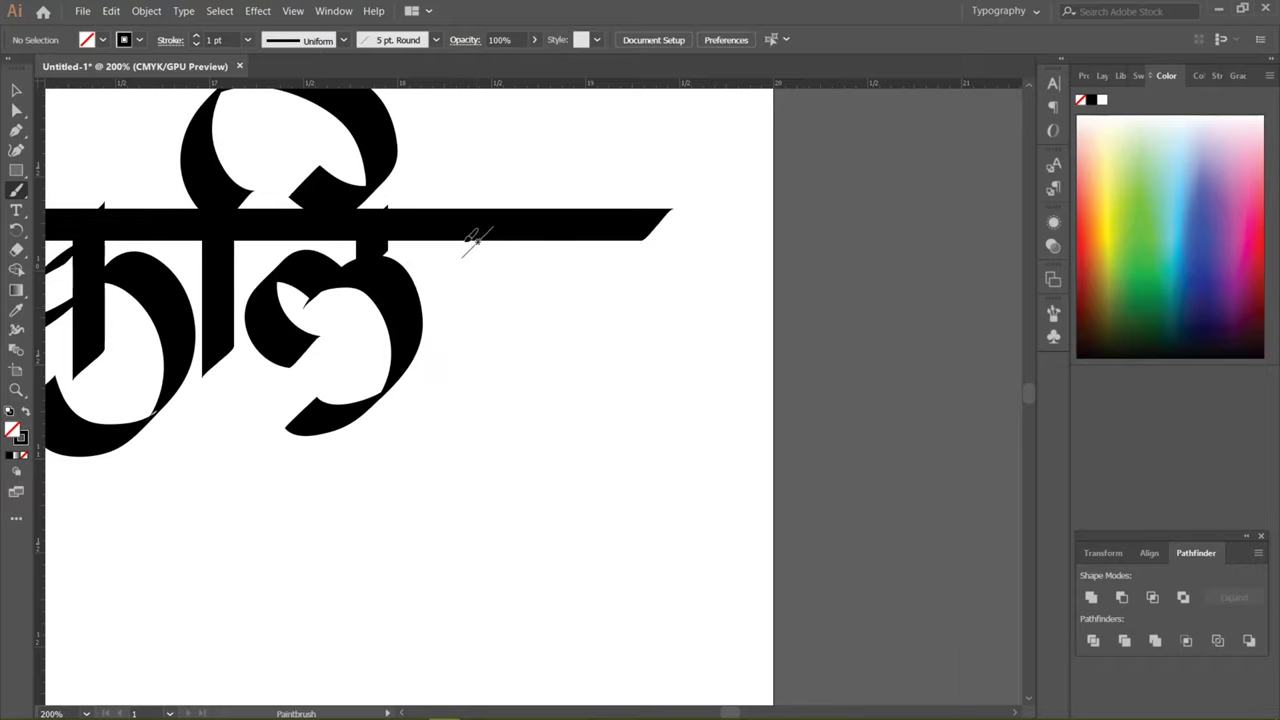
mouse_move(472, 237)
mouse_down()
mouse_move(512, 258)
mouse_move(517, 338)
mouse_move(464, 380)
mouse_move(452, 347)
mouse_move(483, 314)
mouse_move(532, 306)
mouse_up()
drag(580, 247, 564, 402)
Step: Paint a tail sweeping from the ग's stem down to the left beneath the loop, undoing the rejected attempts
drag(492, 418, 400, 460)
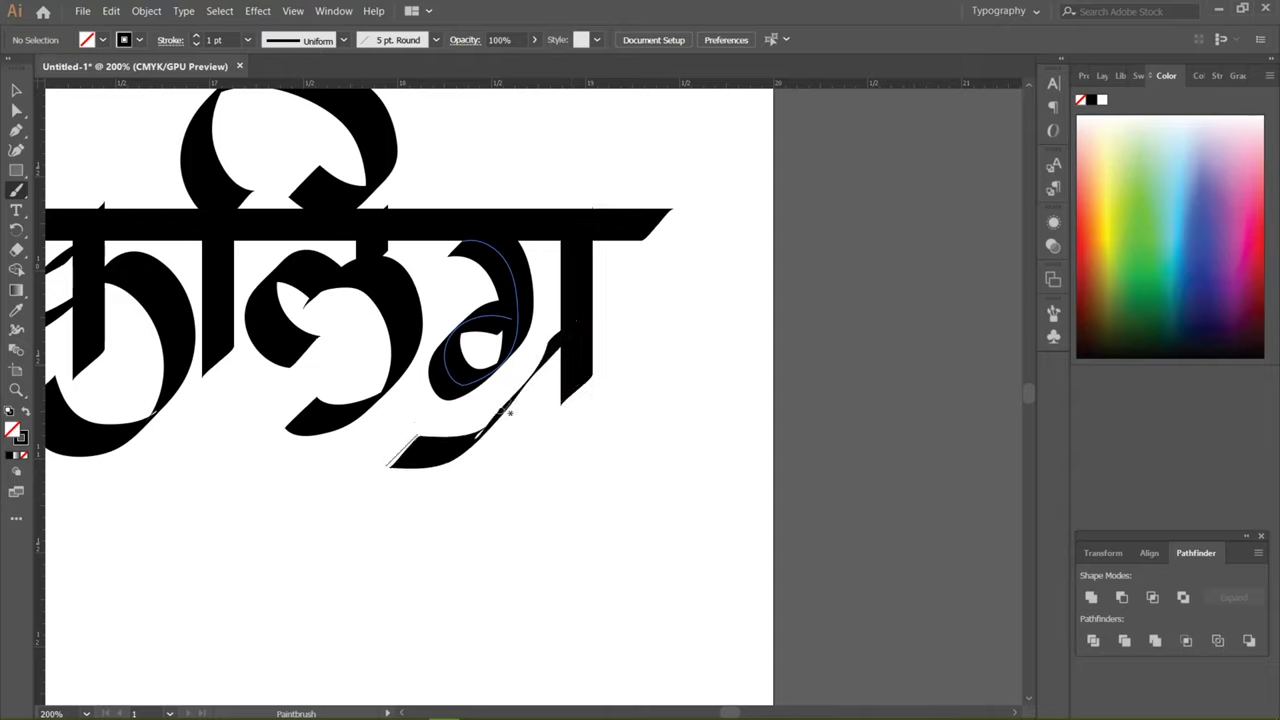
key(ctrl+z)
drag(557, 338, 430, 575)
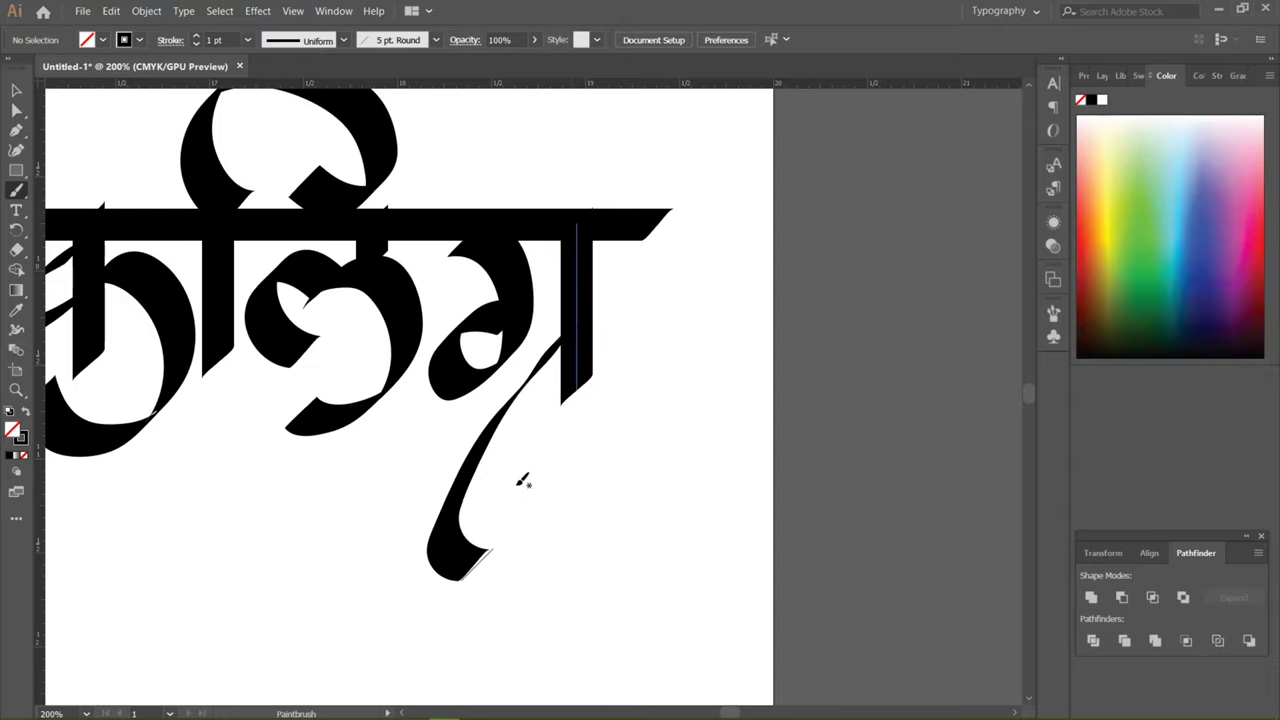
key(ctrl+z)
drag(437, 466, 366, 478)
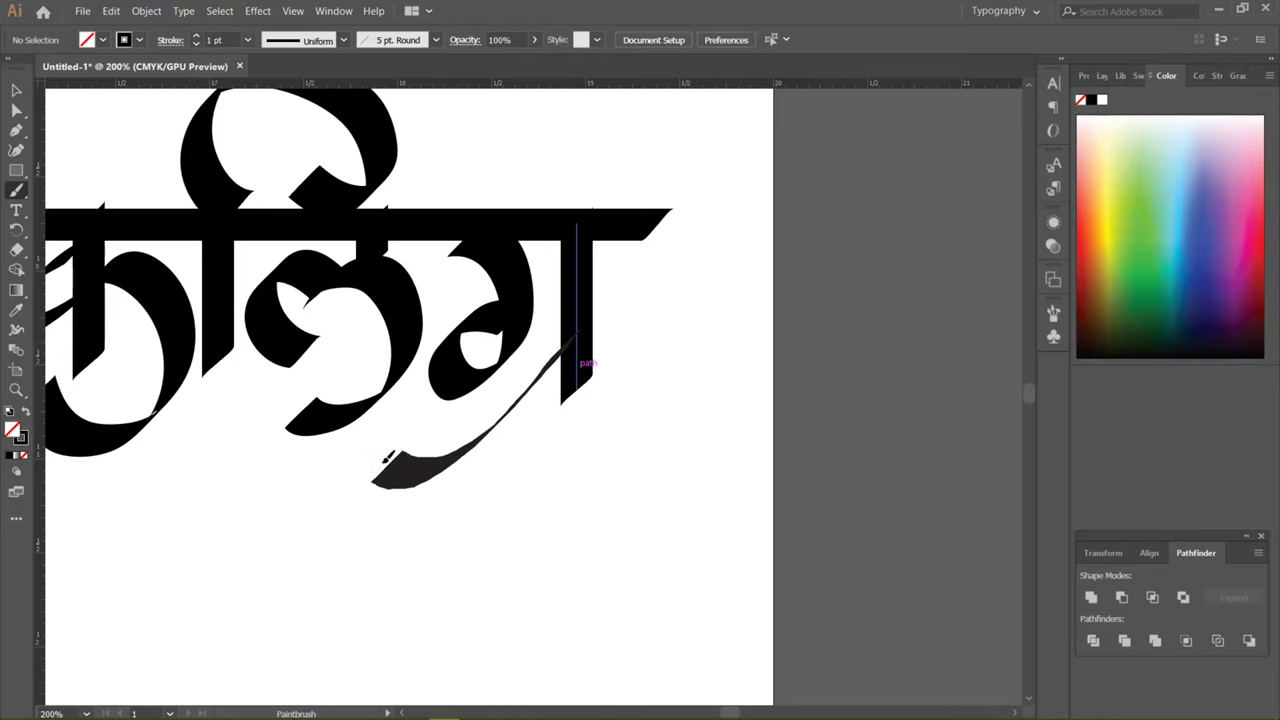
Step: Duplicate the ग's vertical stem about 0.27 inches to the right at the same height
mouse_move(651, 331)
mouse_down()
mouse_move(551, 380)
mouse_move(527, 418)
mouse_up()
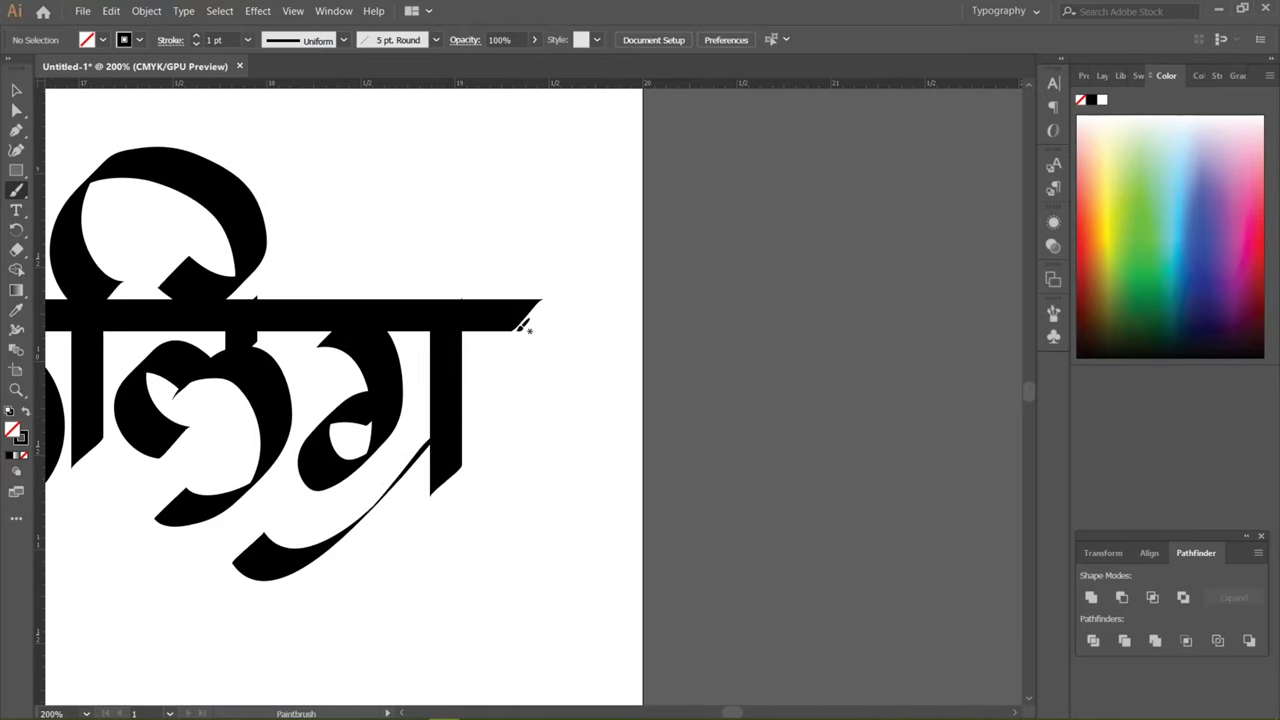
click(16, 91)
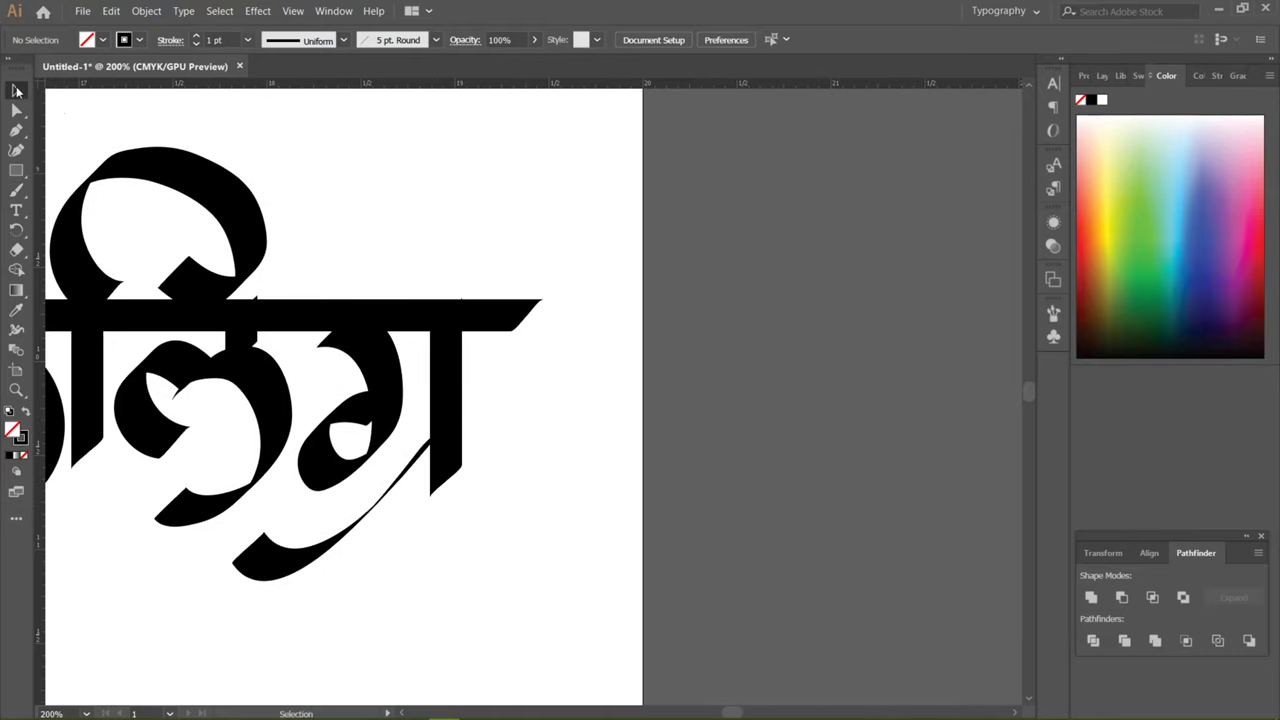
click(461, 441)
alt+shift+drag(461, 444, 508, 443)
click(589, 400)
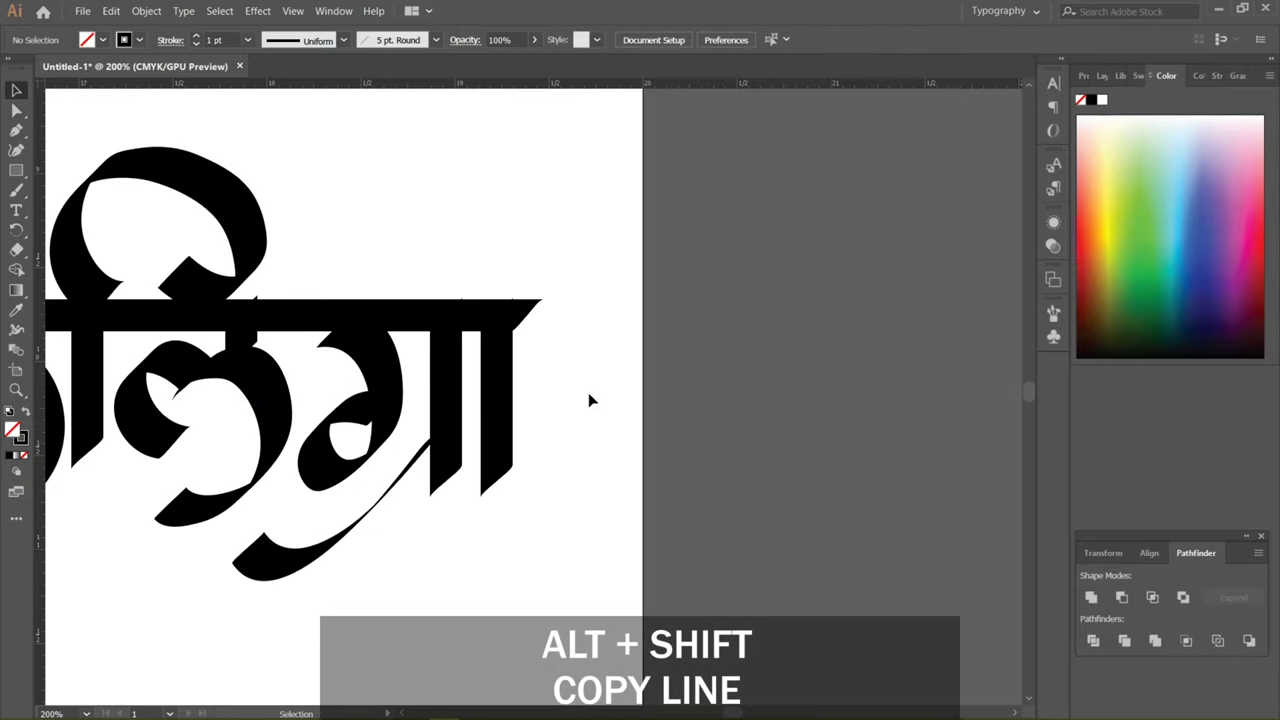
Step: Duplicate the last headline segment about 1.2 inches to the right to lengthen the headline
click(428, 330)
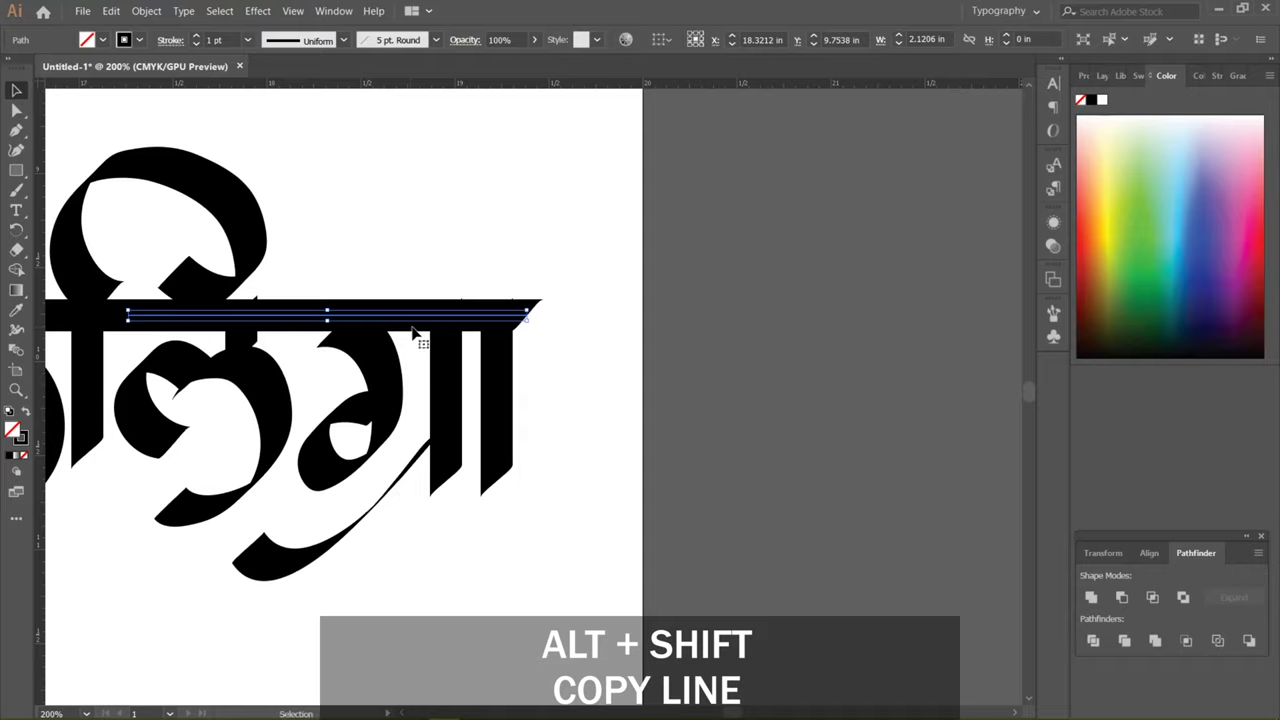
alt+shift+drag(413, 332, 655, 332)
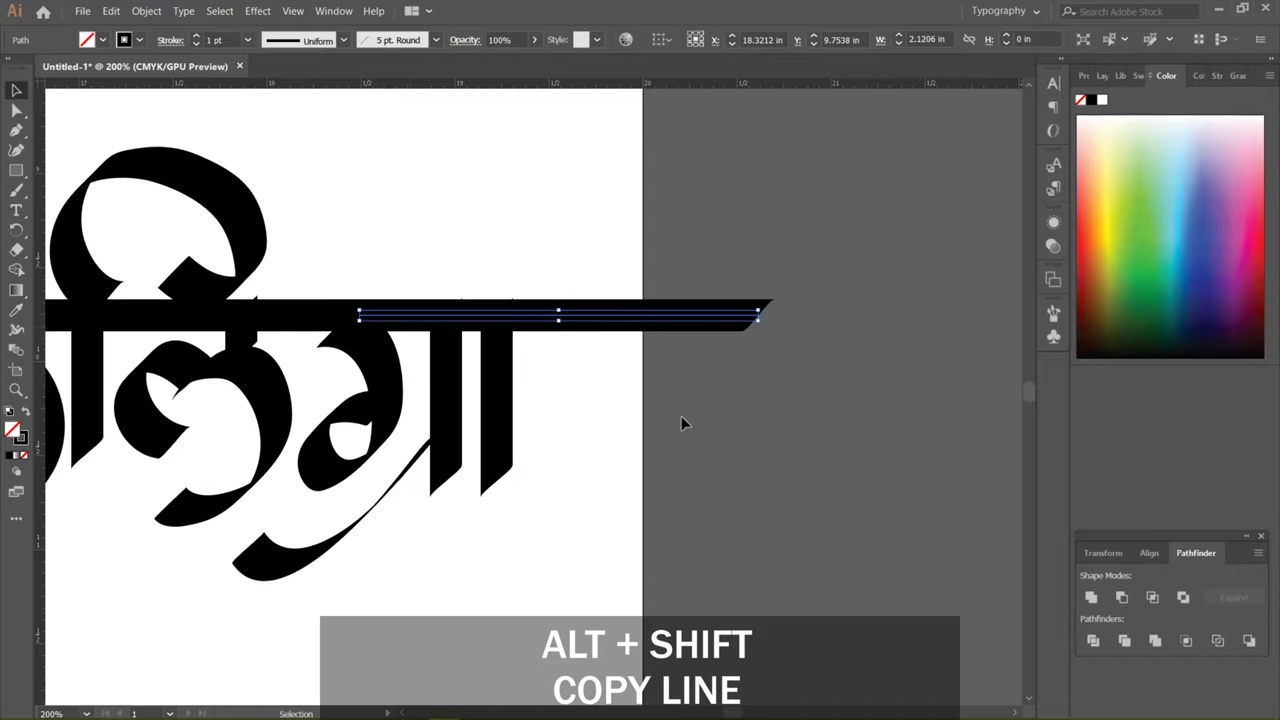
click(420, 378)
Step: Paint the letter प after the duplicated stem, with a curved hook below the headline joining a vertical stem
key(b)
drag(512, 422, 544, 386)
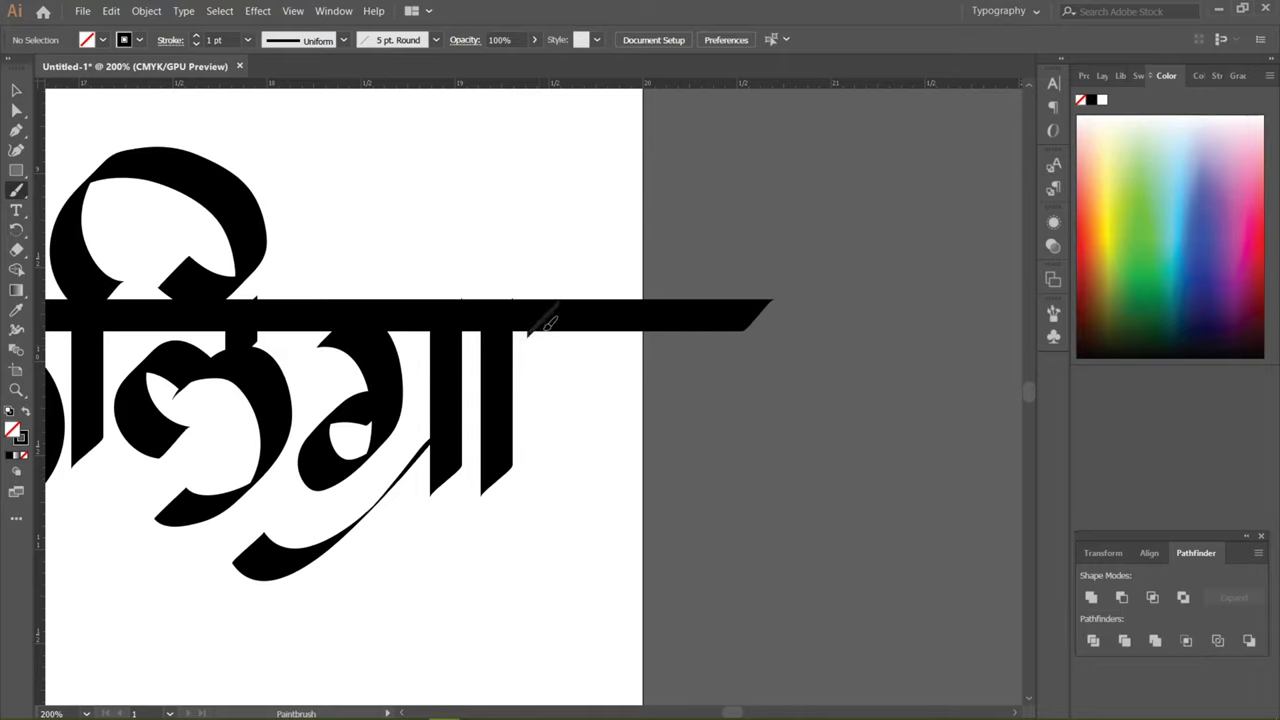
mouse_move(549, 322)
mouse_down()
mouse_move(547, 387)
mouse_move(567, 413)
mouse_move(600, 403)
mouse_move(616, 369)
mouse_move(604, 334)
mouse_move(608, 460)
mouse_up()
scroll(600, 340, down, 2)
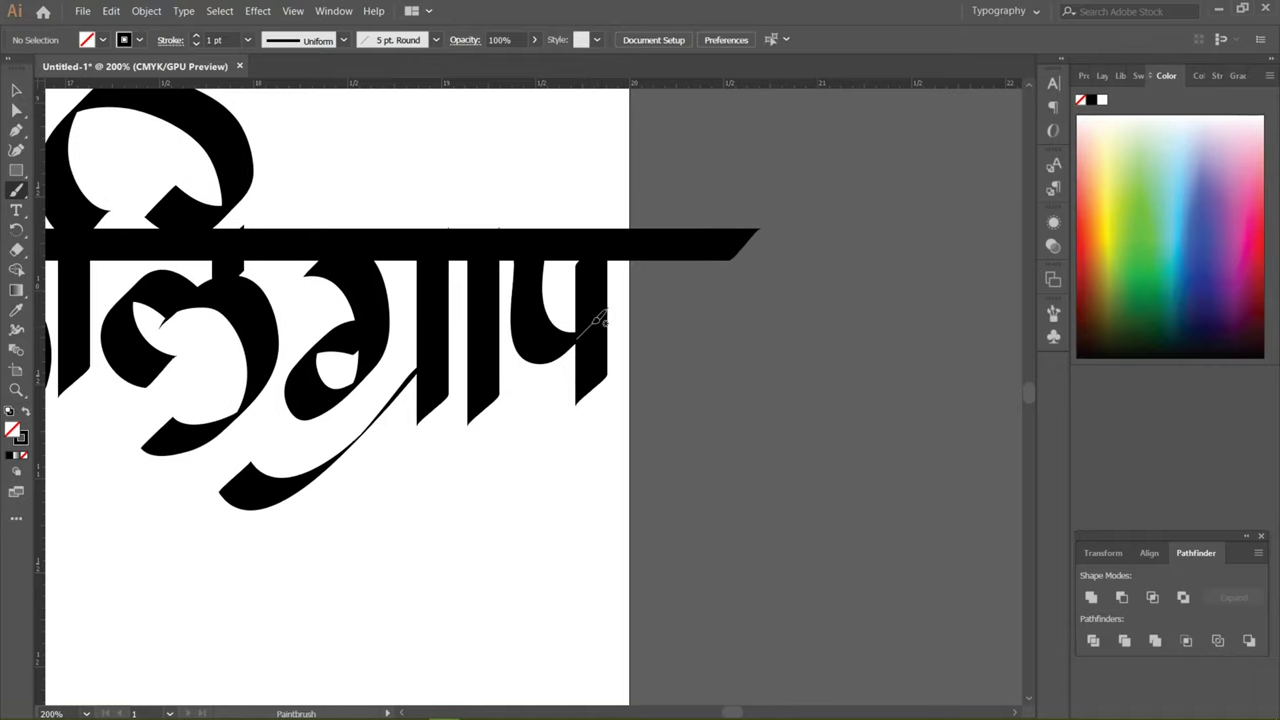
Step: Try to paint a wide tail curling beneath the प and a stem after it, and undo both strokes
mouse_move(615, 300)
mouse_down()
mouse_move(681, 330)
mouse_move(699, 386)
mouse_move(691, 454)
mouse_move(648, 515)
mouse_move(547, 542)
mouse_move(493, 502)
mouse_move(495, 460)
mouse_up()
drag(745, 299, 629, 297)
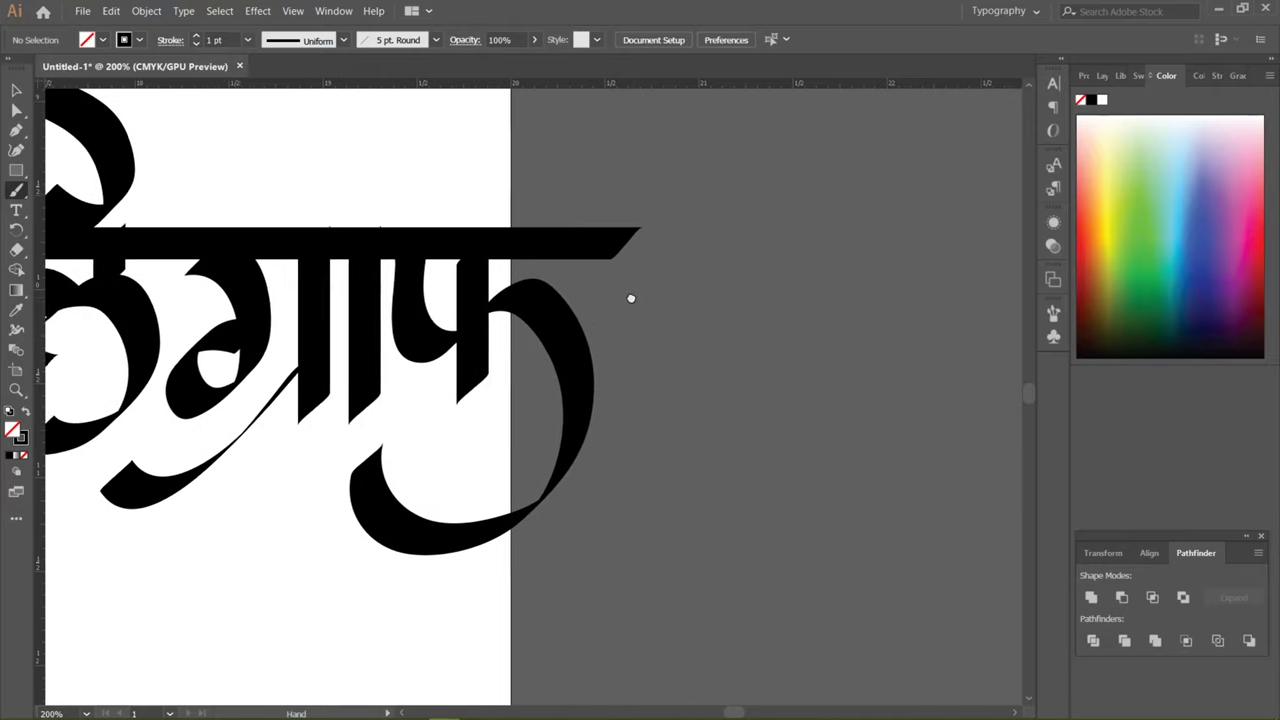
drag(613, 230, 605, 355)
key(ctrl+z)
key(ctrl+z)
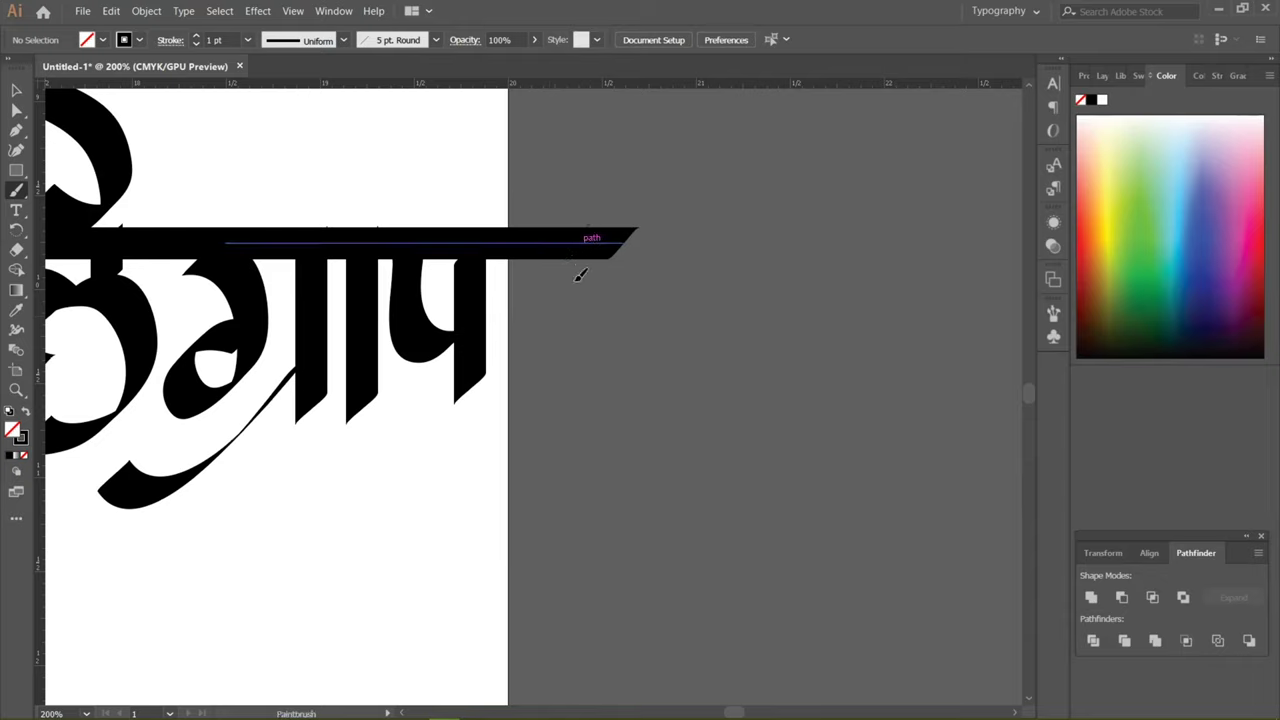
Step: Complete the प as फी with a final vertical stem, a narrower tail curling underneath and a loop above the headline
drag(580, 268, 582, 416)
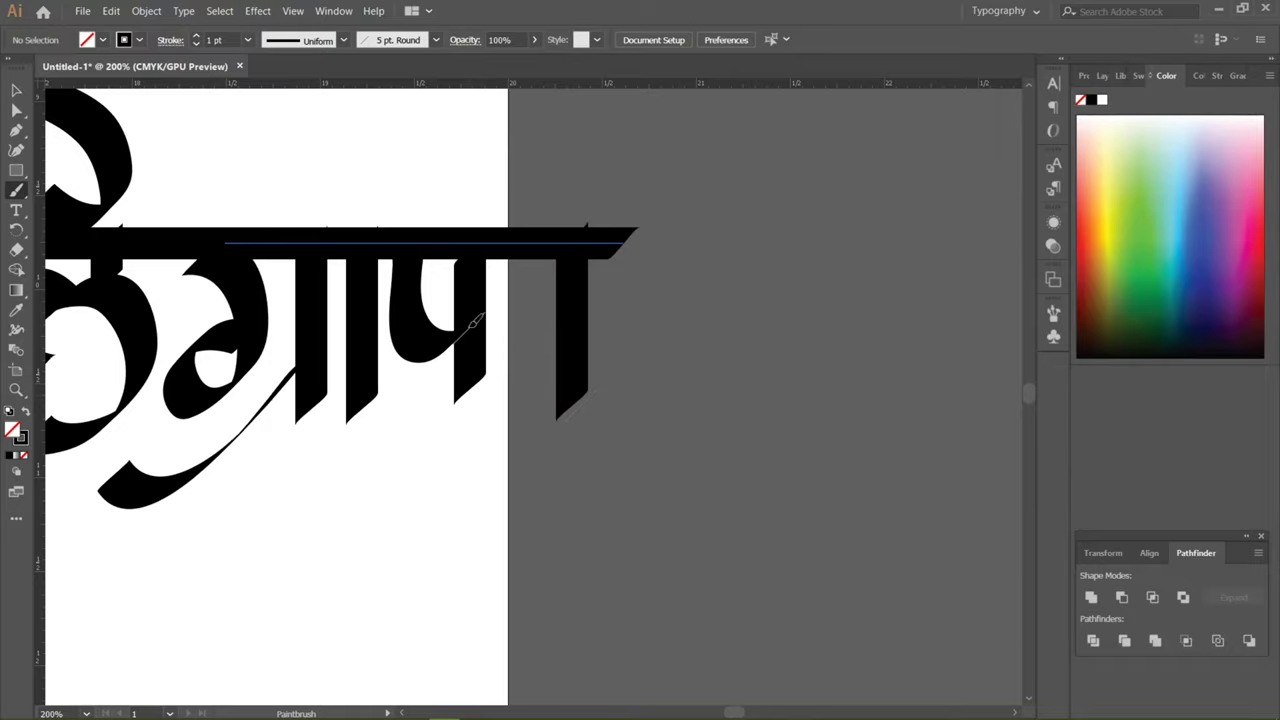
mouse_move(521, 273)
mouse_down()
mouse_move(540, 341)
mouse_move(502, 439)
mouse_move(462, 461)
mouse_move(421, 441)
mouse_move(573, 470)
mouse_move(472, 421)
mouse_move(482, 343)
mouse_move(524, 311)
mouse_move(596, 345)
mouse_move(606, 409)
mouse_move(570, 437)
mouse_move(545, 429)
mouse_move(520, 412)
mouse_up()
scroll(566, 257, up, 5)
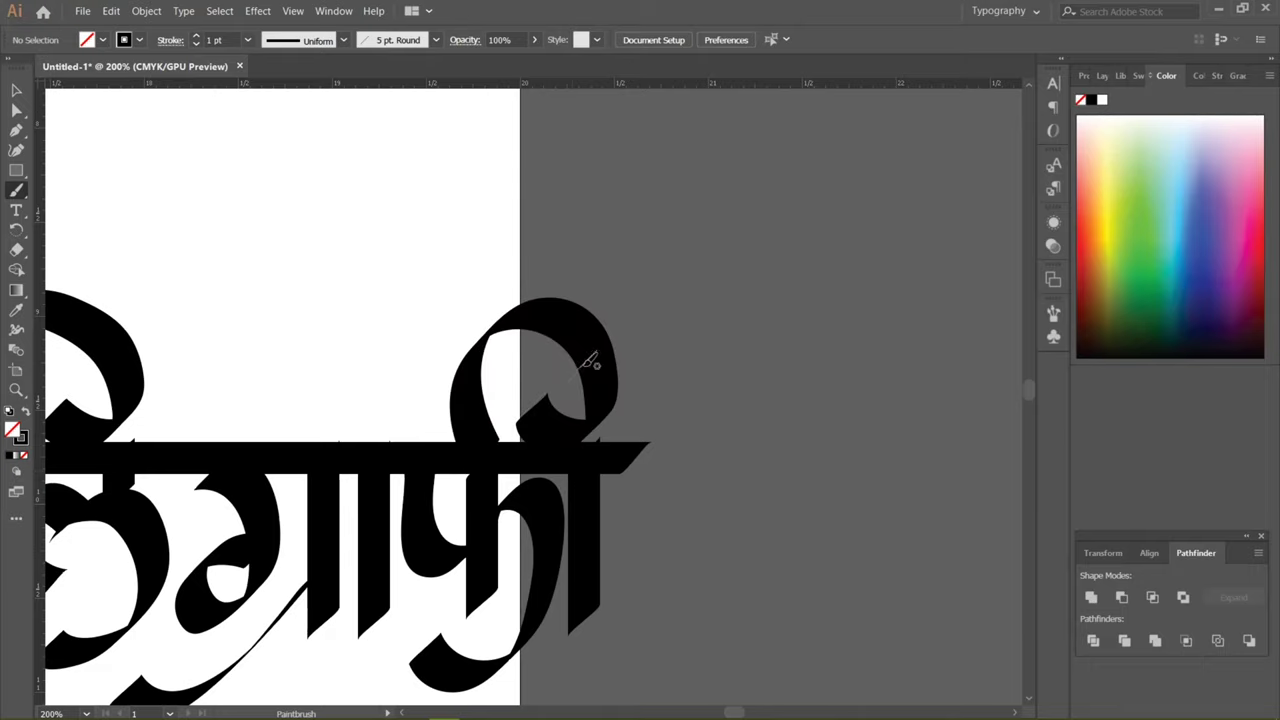
Step: Move all the strokes of कलिग्राफी about 1.5 inches left onto the artboard, excluding the stray curved line above it
key(ctrl+minus)
key(ctrl+minus)
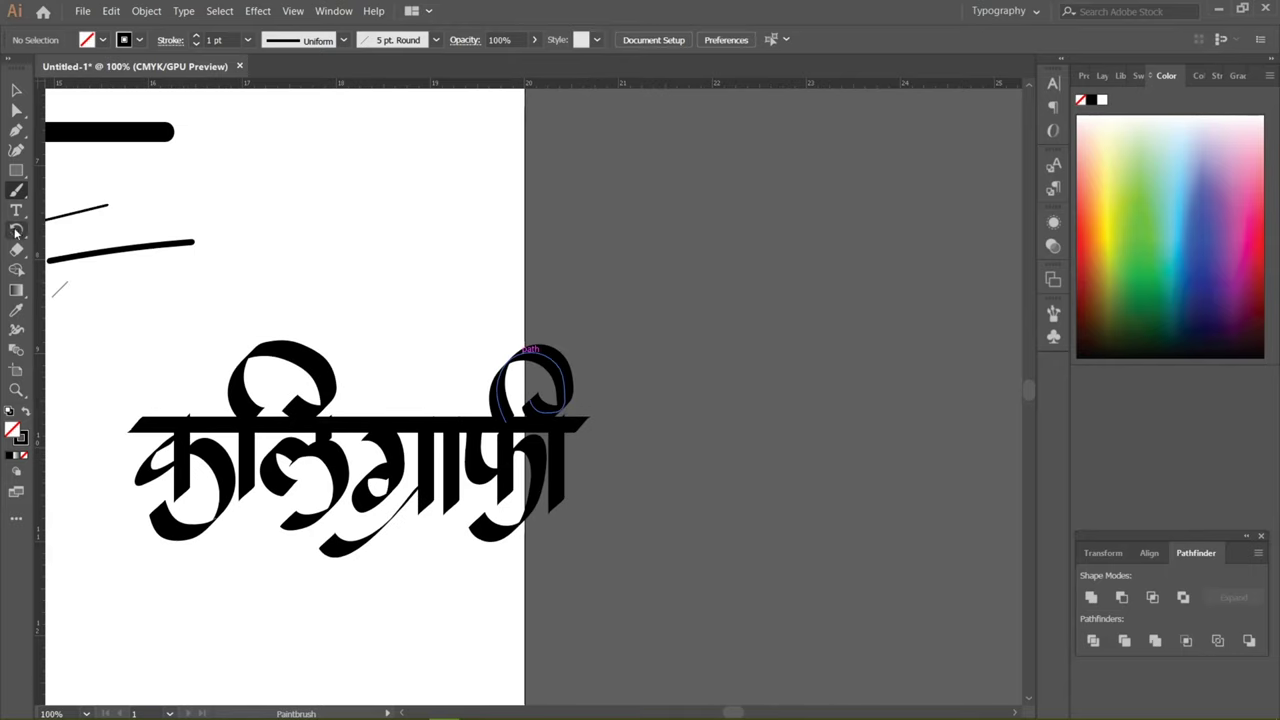
click(16, 90)
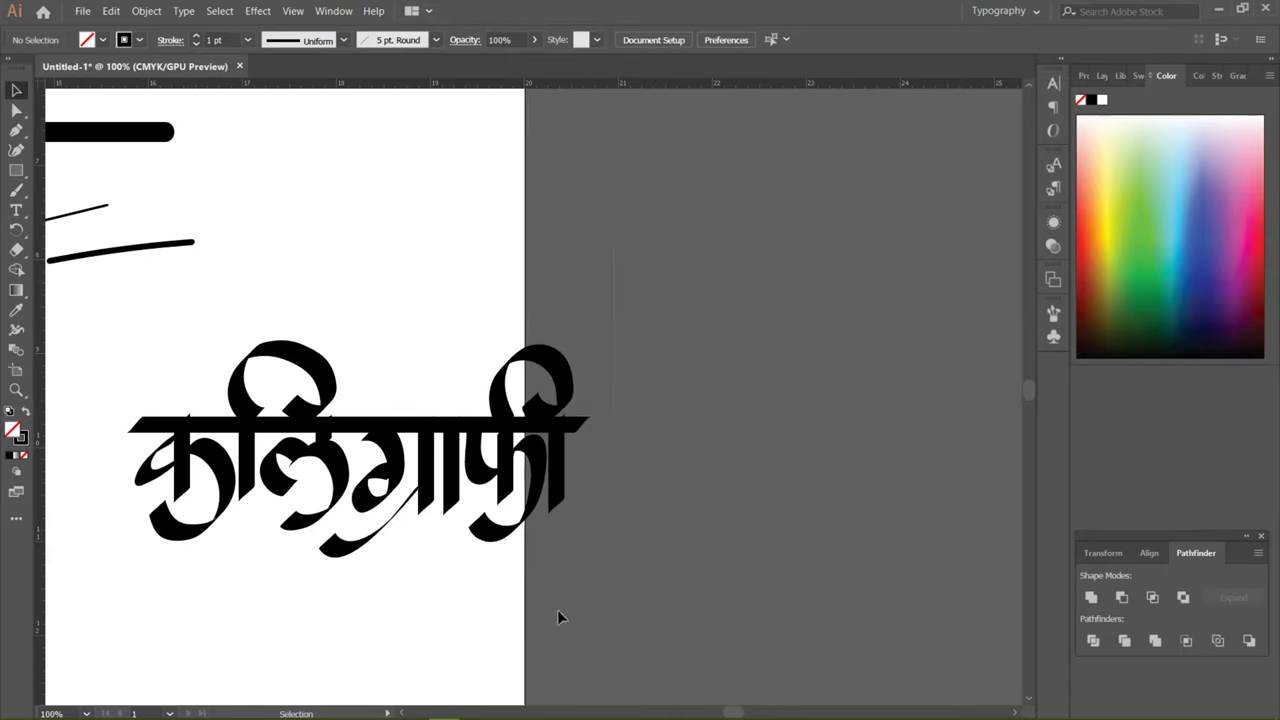
drag(557, 617, 116, 580)
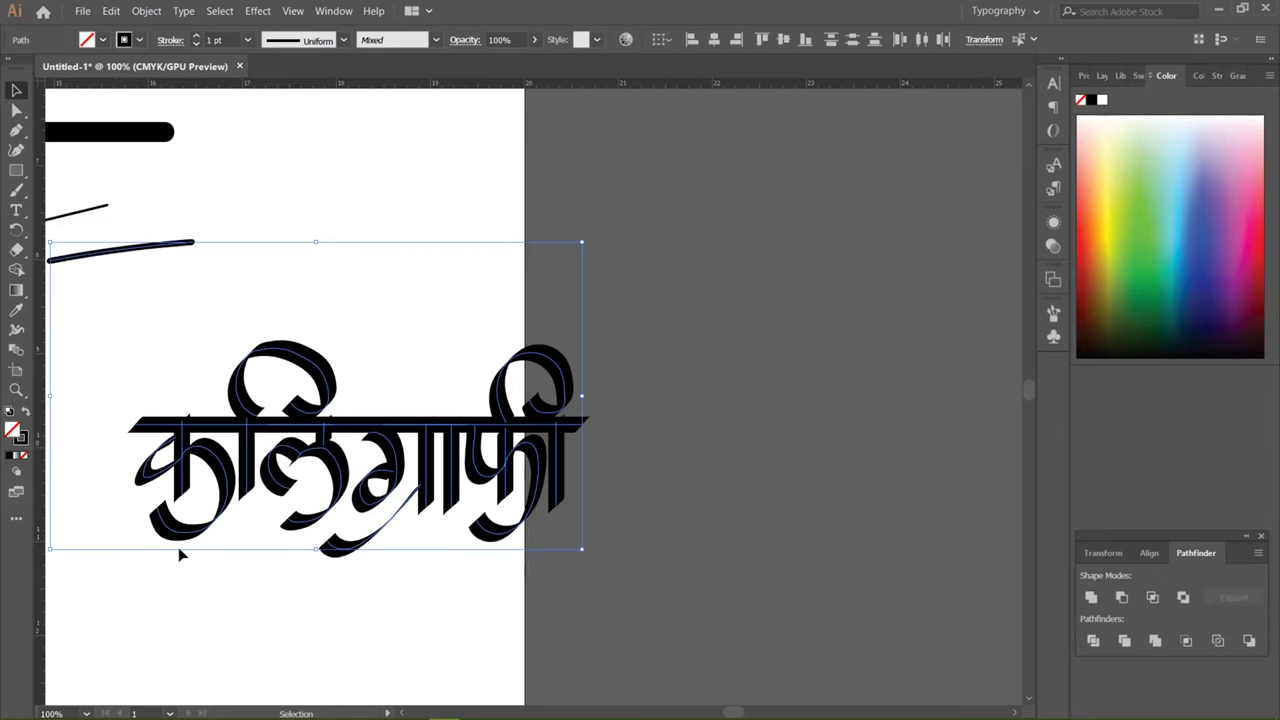
shift+click(121, 262)
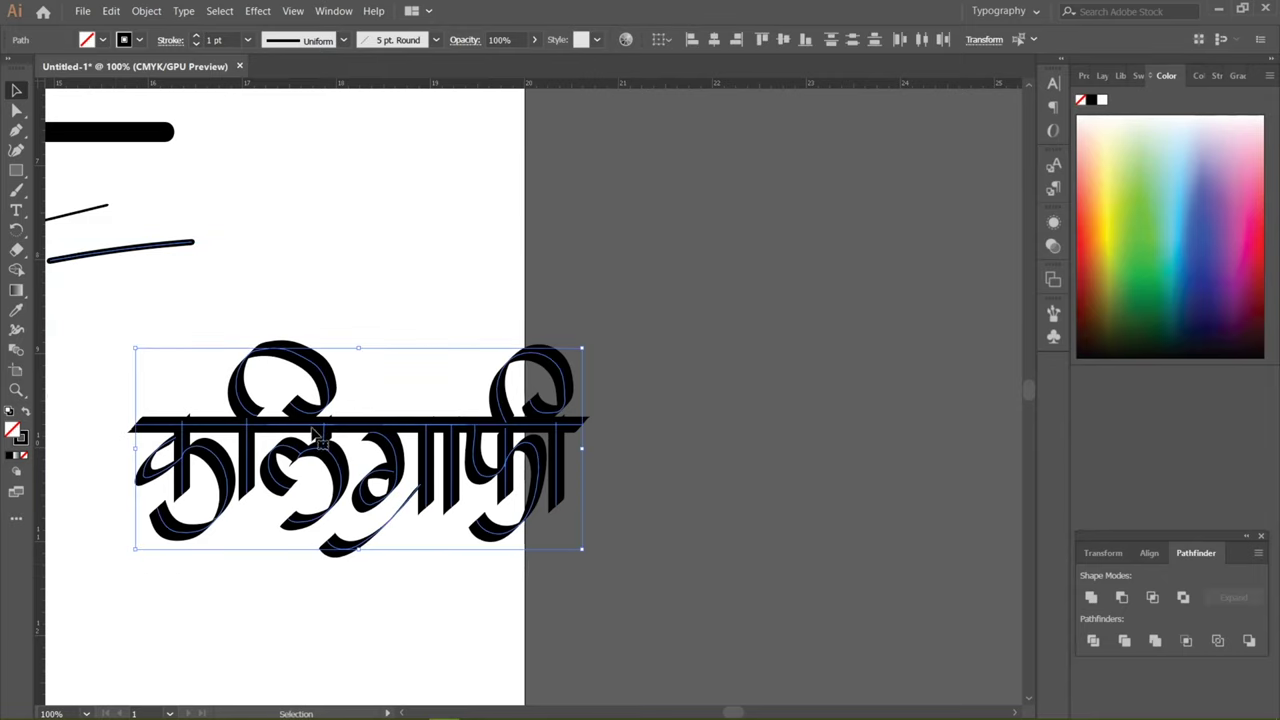
drag(313, 432, 169, 432)
scroll(647, 432, left, 4)
scroll(647, 432, down, 1)
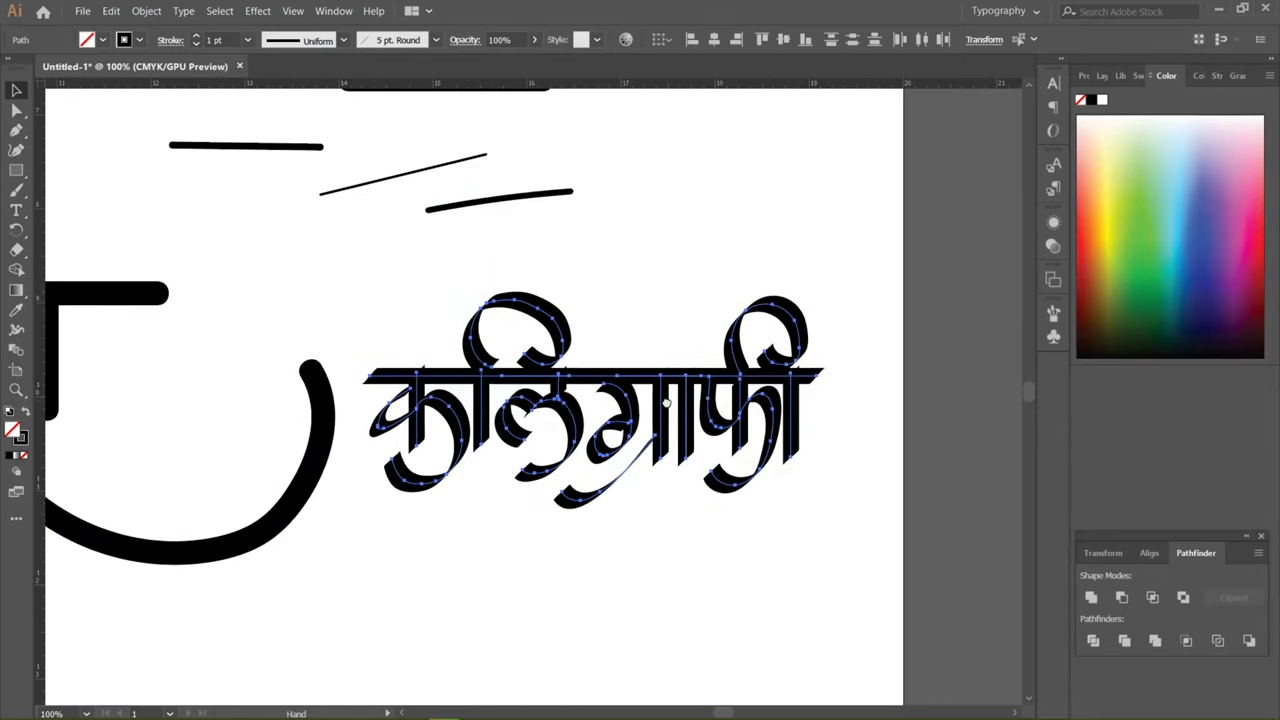
click(663, 555)
drag(677, 520, 683, 472)
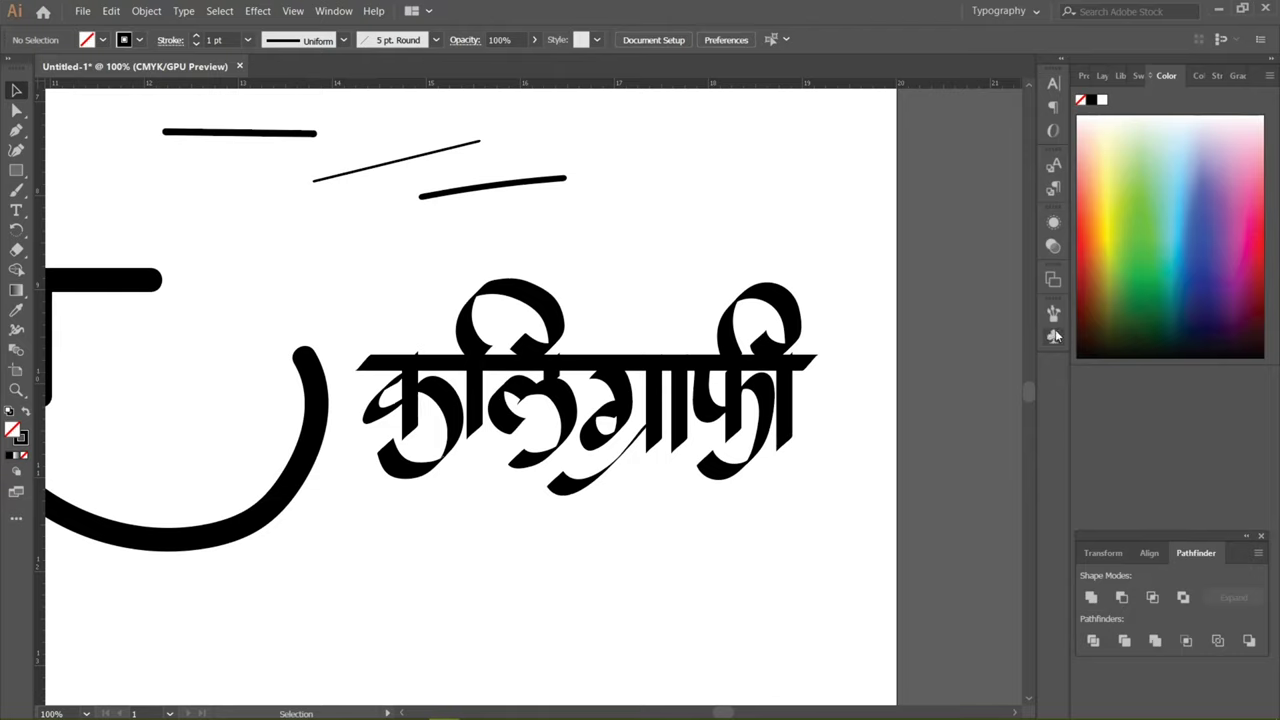
Step: Open the calligraphic options of the 5 pt. Flat brush for editing
click(1053, 314)
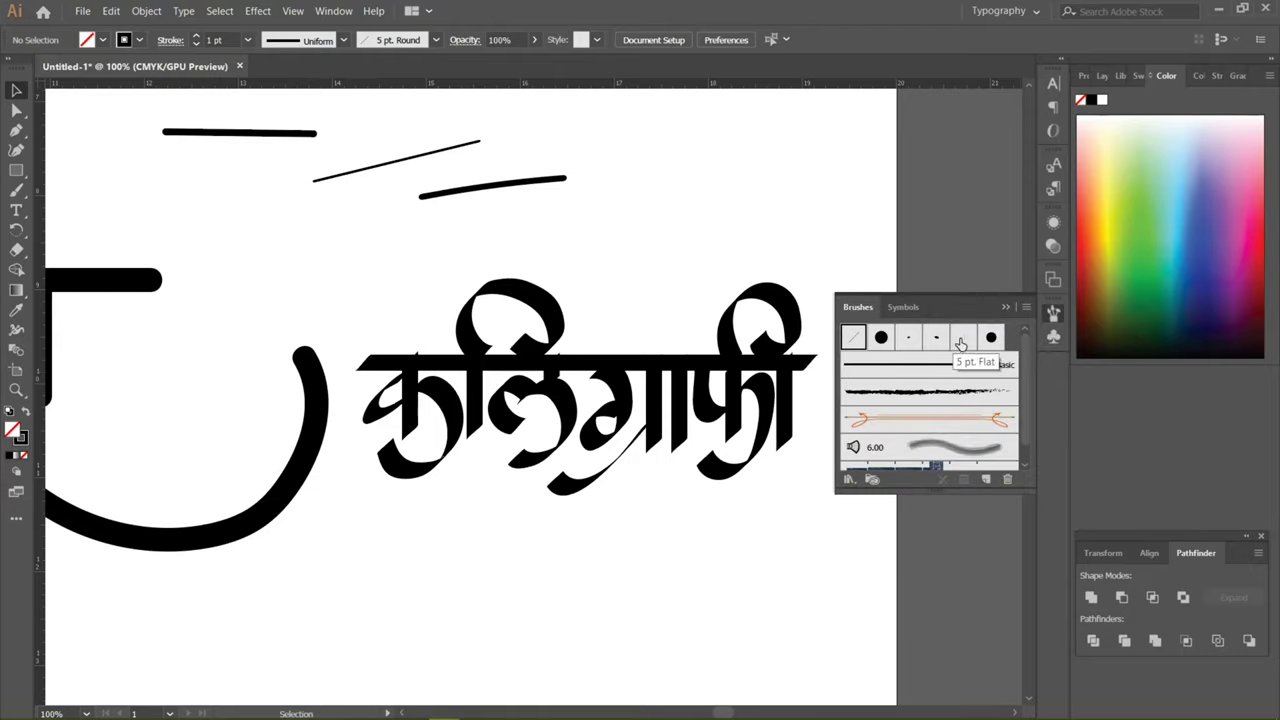
double_click(960, 338)
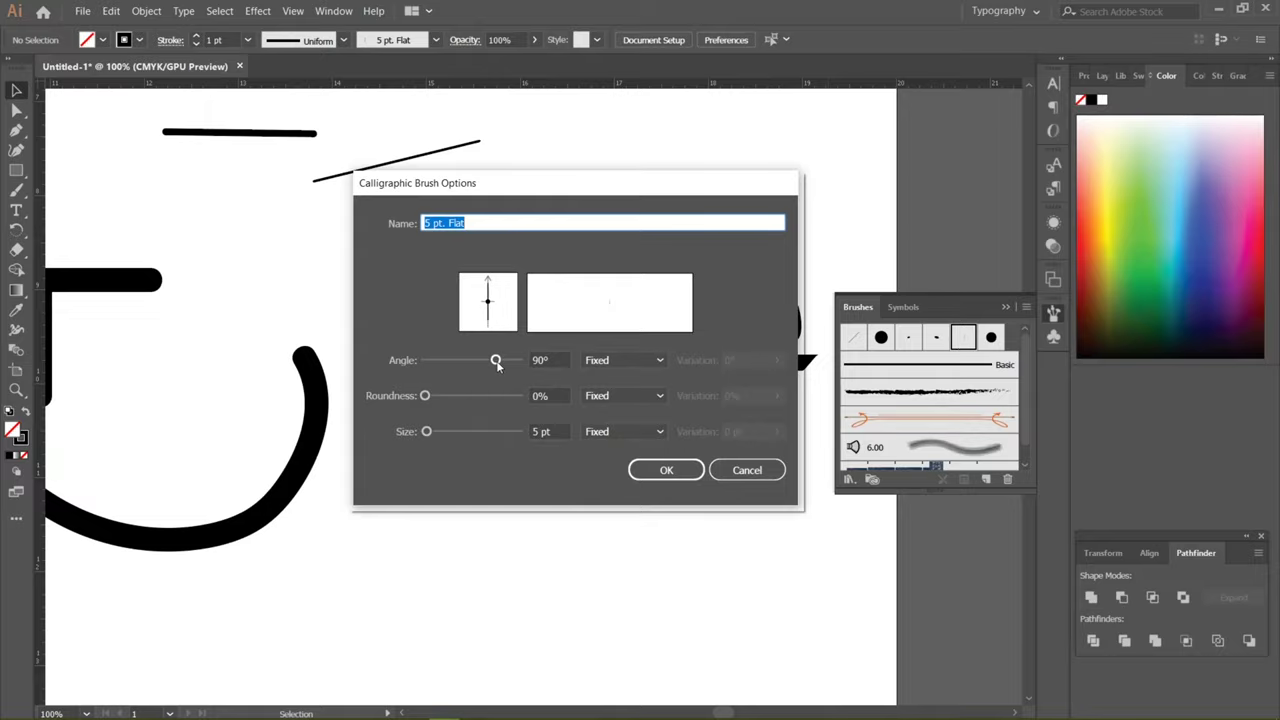
Step: Try a 145° angle for the 5 pt. Flat brush, keeping the angle and roundness variation Fixed
click(497, 362)
double_click(560, 360)
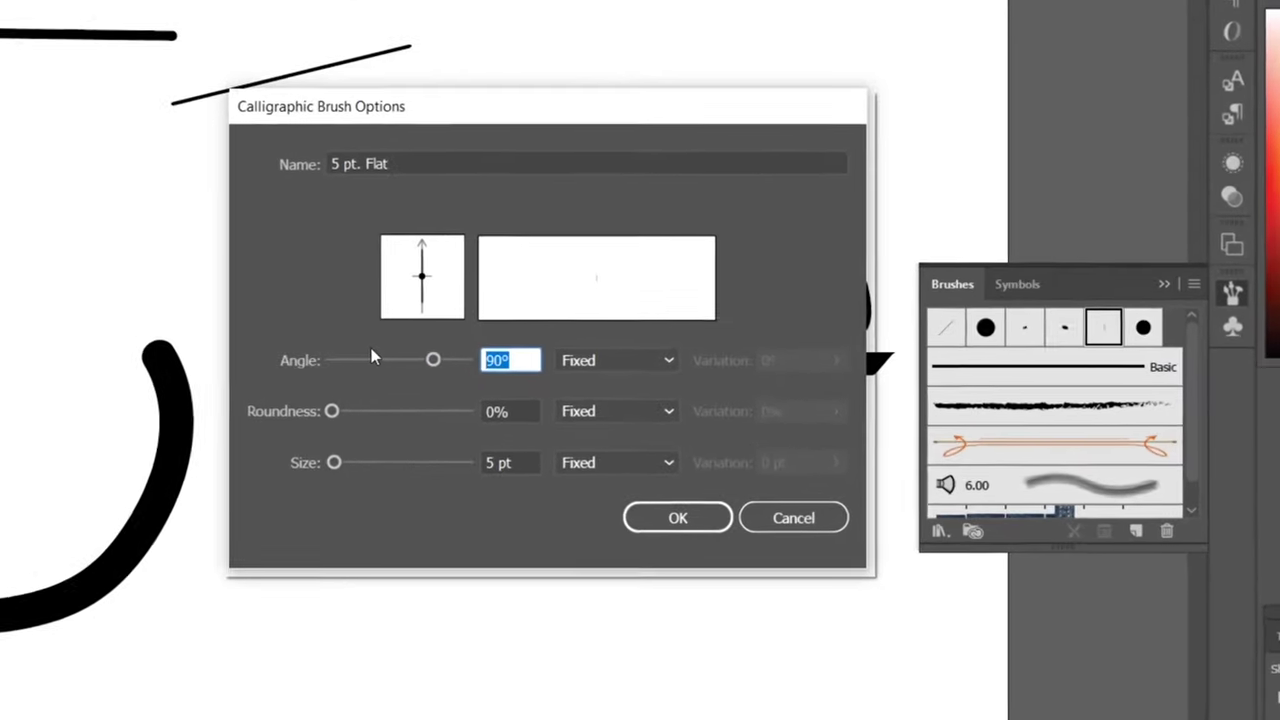
text(145)
click(587, 360)
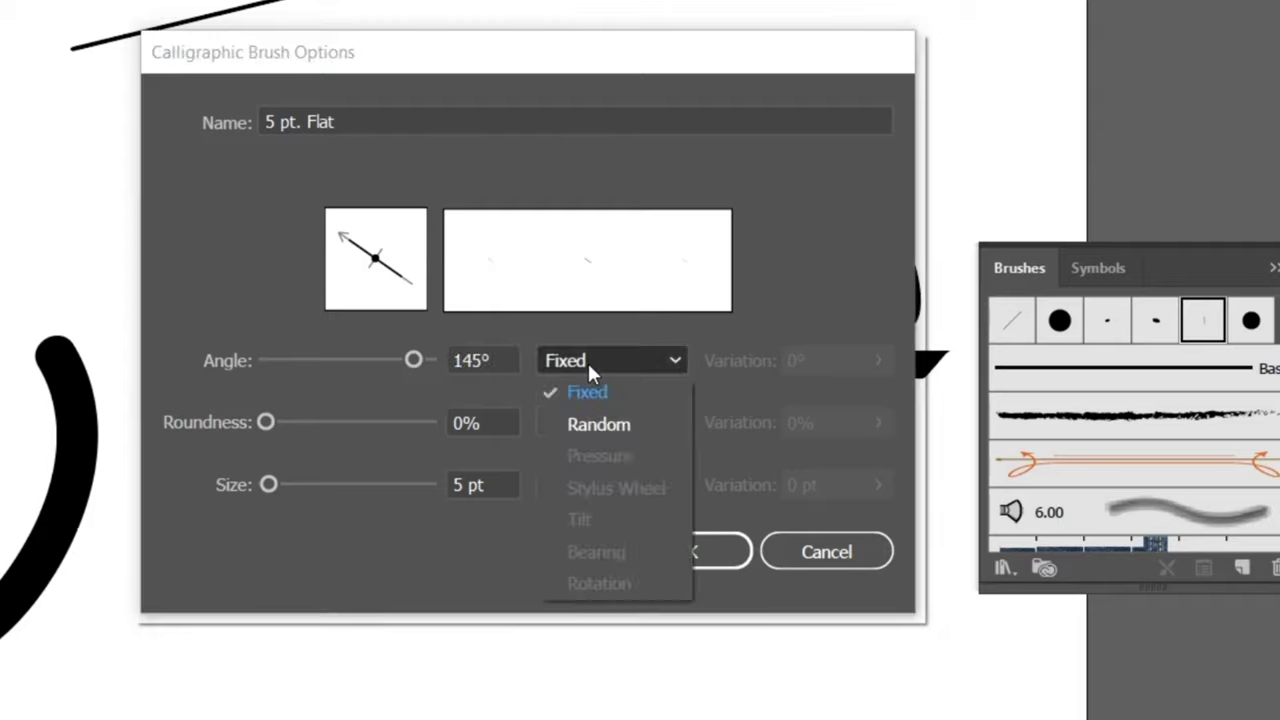
click(628, 387)
click(614, 421)
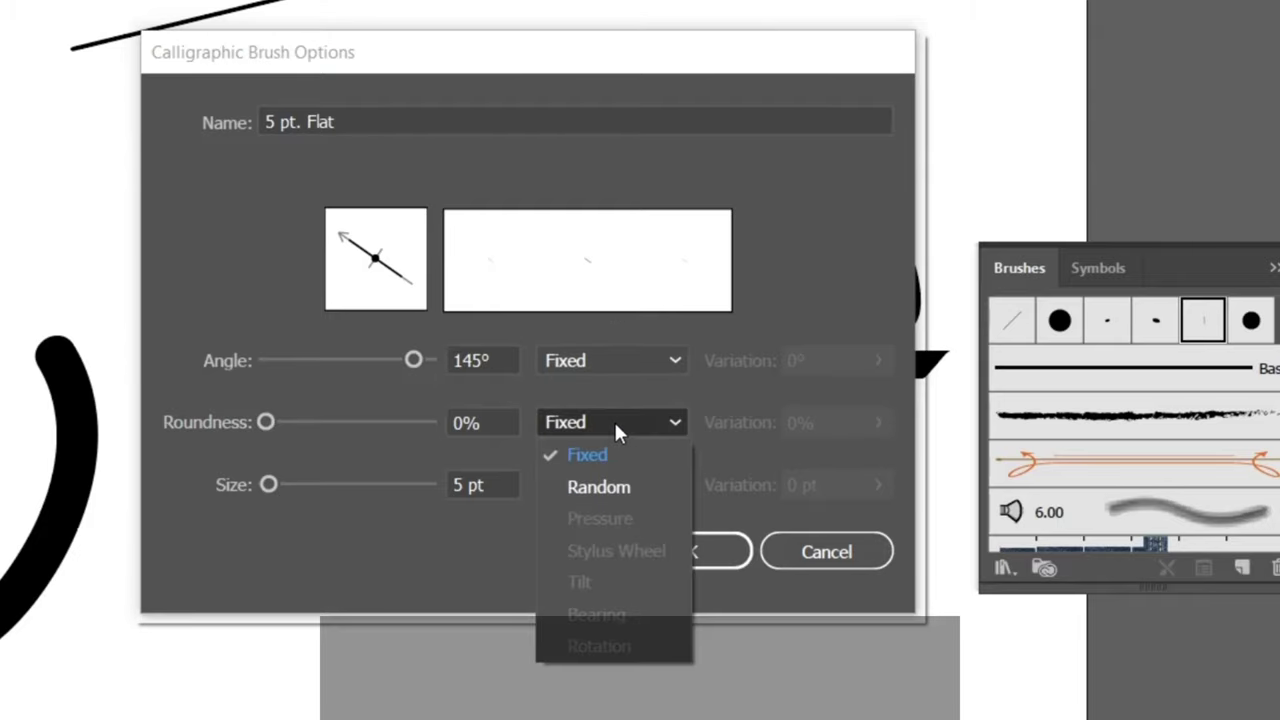
click(630, 452)
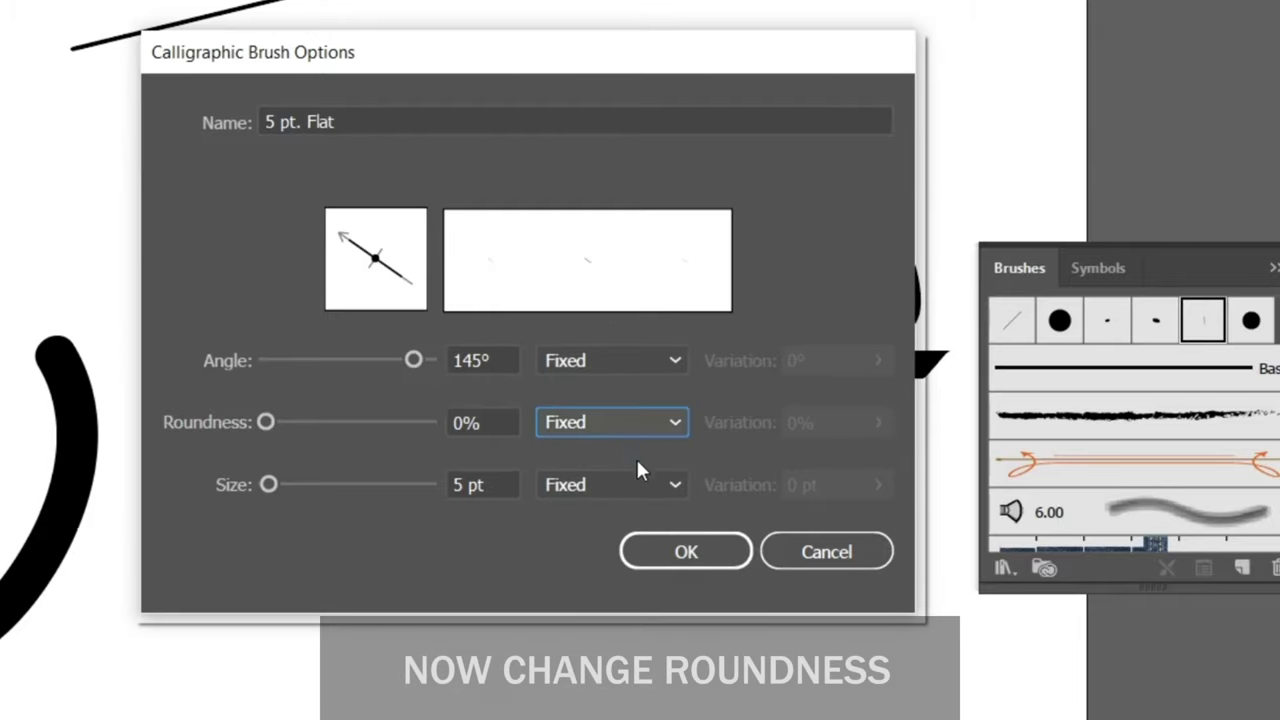
Step: Set the 5 pt. Flat brush to a 45° angle and 46% roundness, and apply the options
double_click(502, 355)
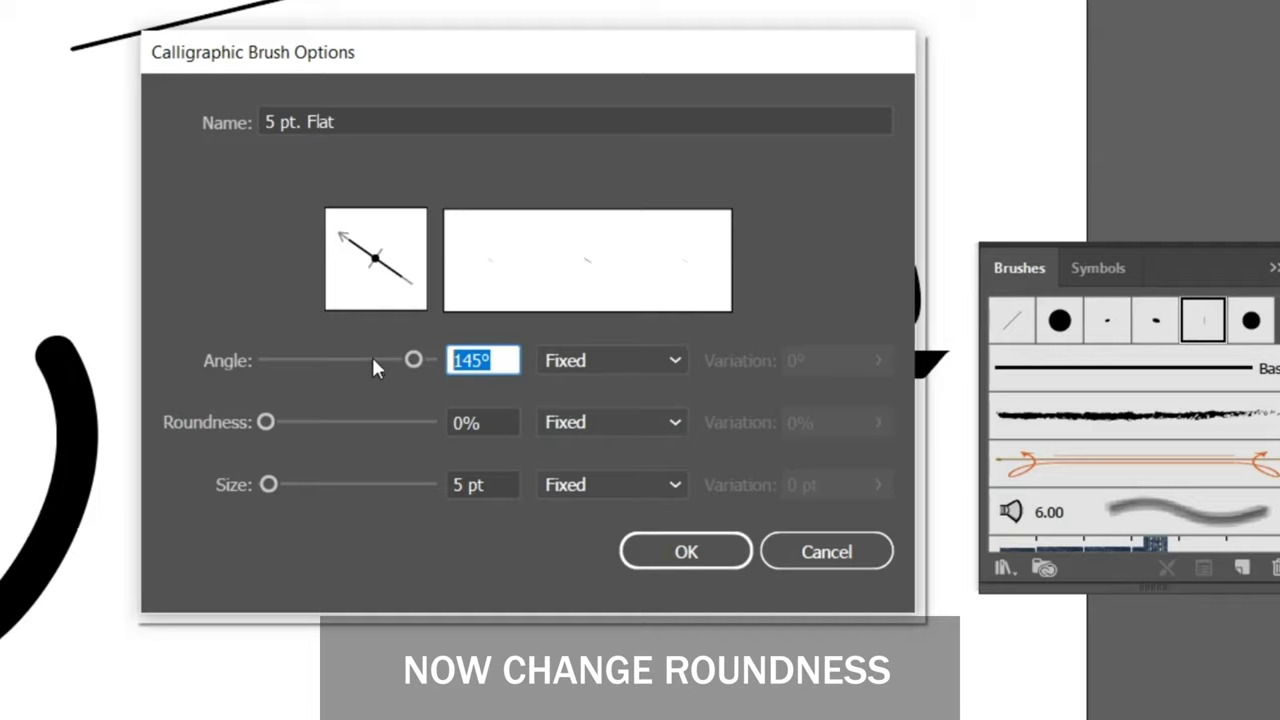
text(45)
drag(298, 423, 342, 424)
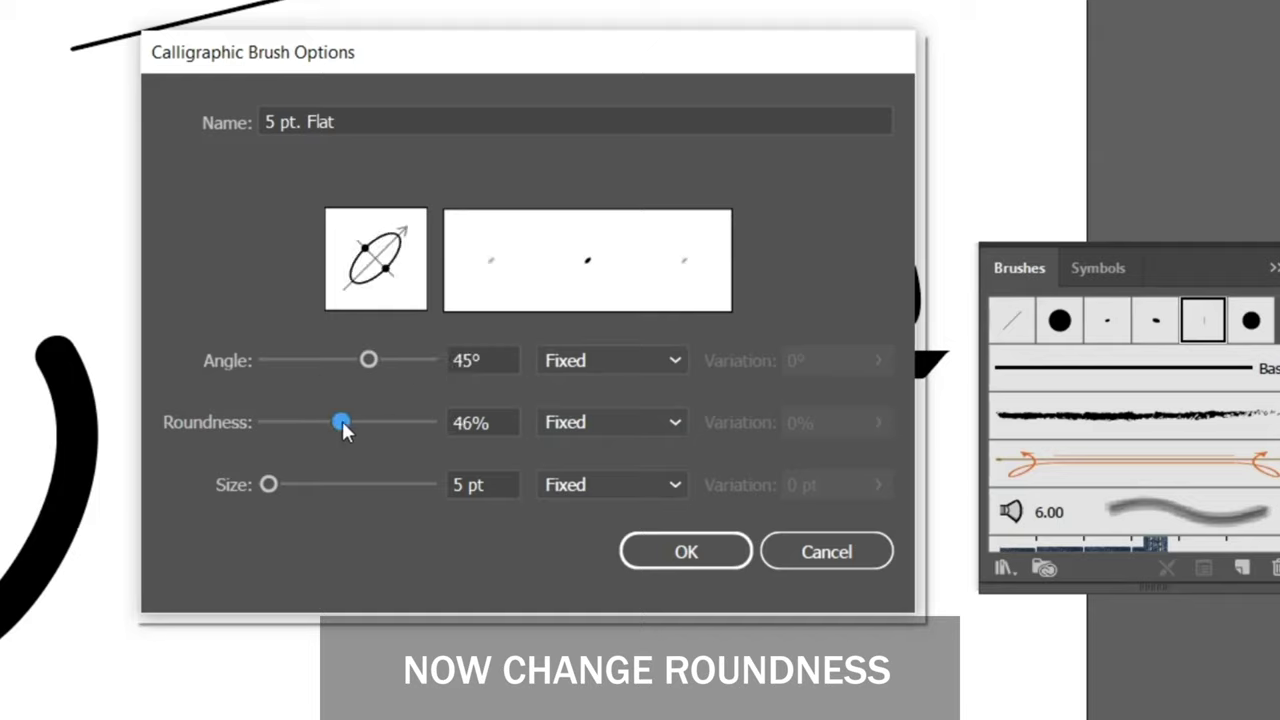
click(618, 420)
click(618, 420)
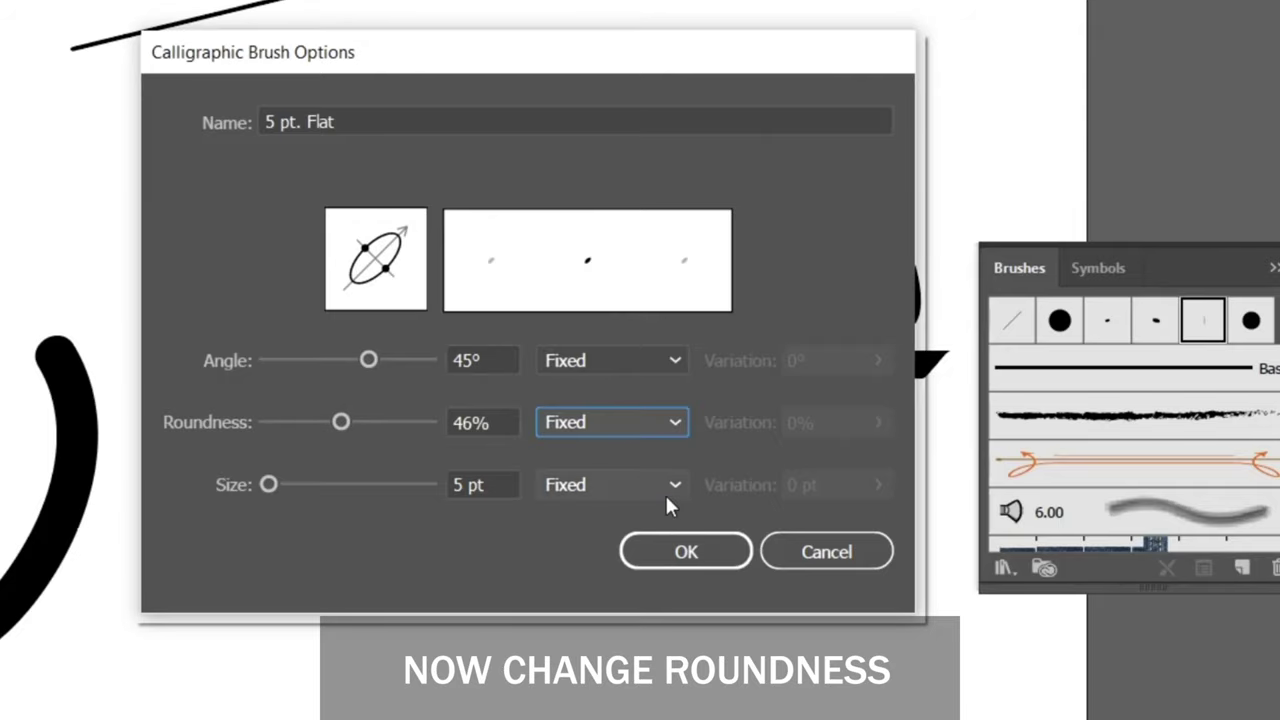
click(682, 562)
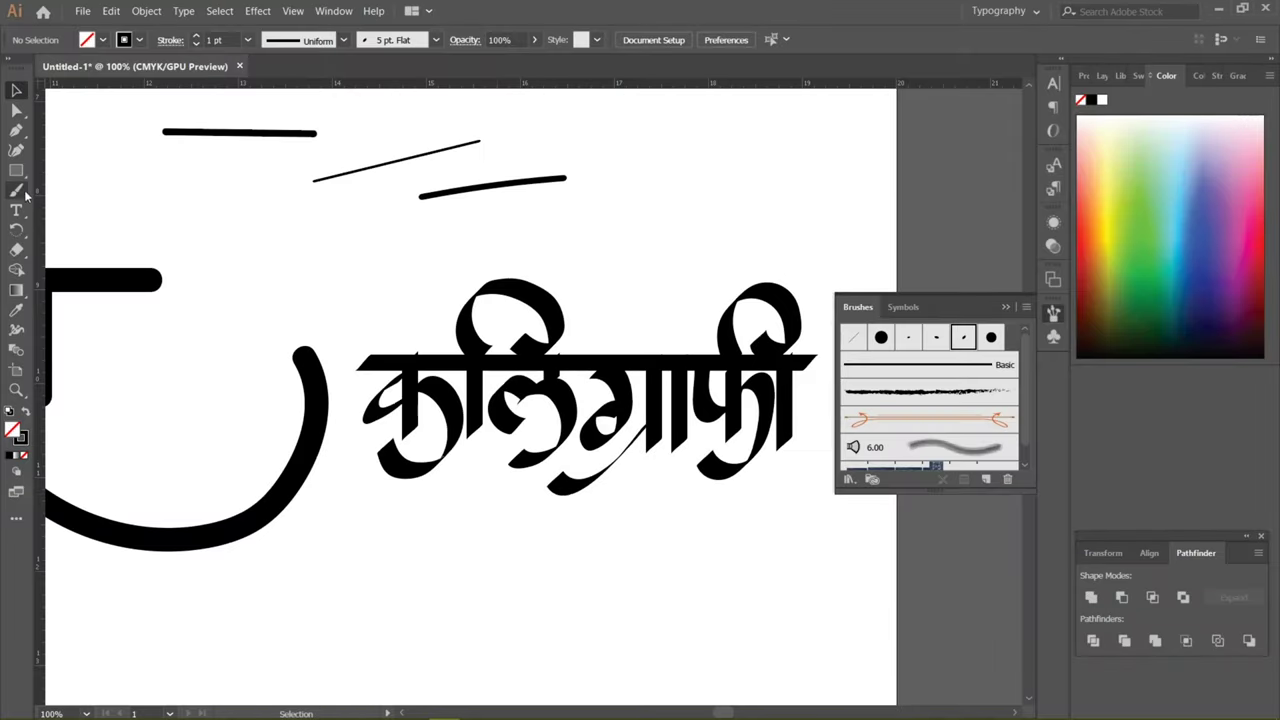
Step: Paint a straight horizontal headline about 4.7 inches long in the empty area below कलिग्राफी with the edited brush
click(16, 190)
scroll(460, 326, down, 5)
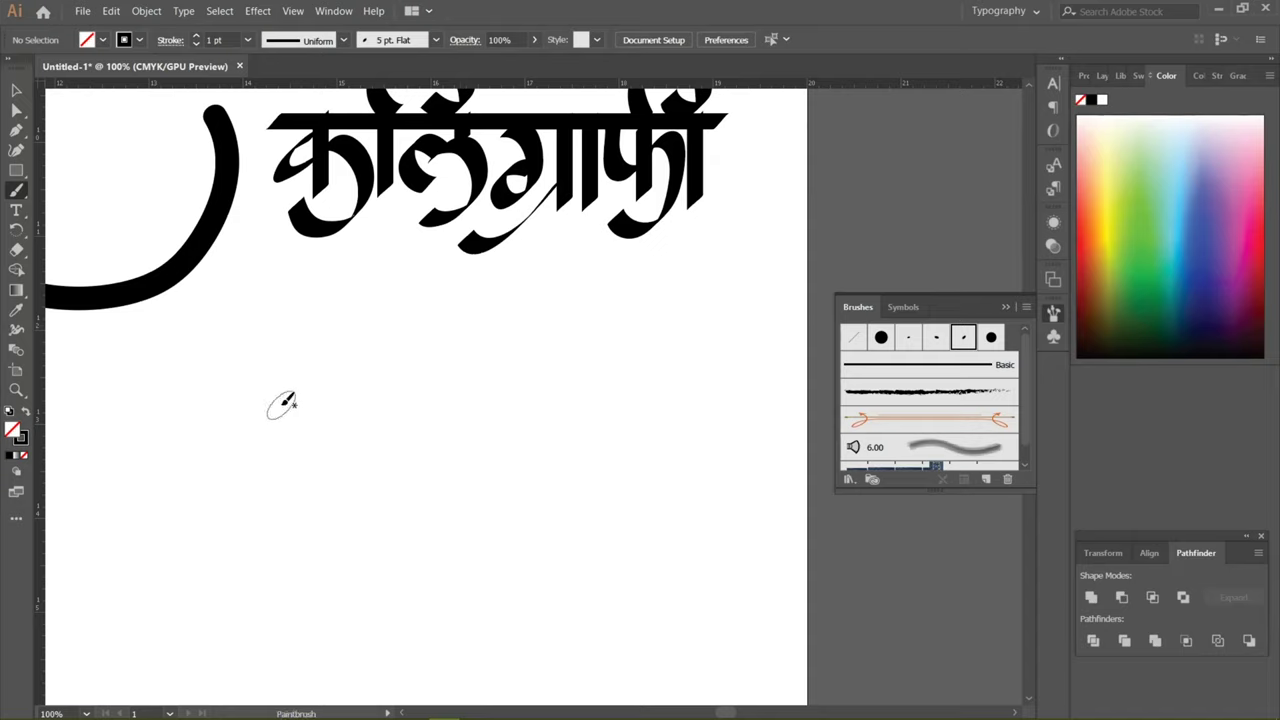
drag(252, 396, 690, 396)
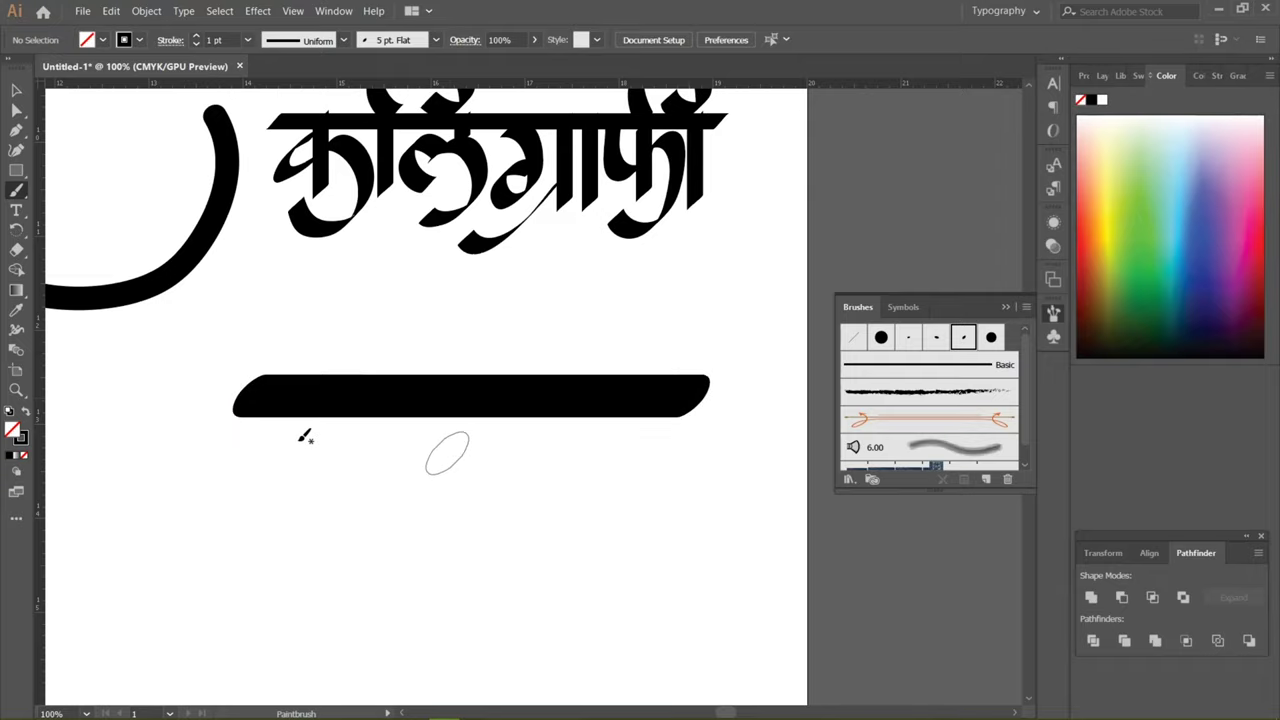
drag(322, 392, 330, 520)
key(ctrl+z)
drag(408, 488, 447, 348)
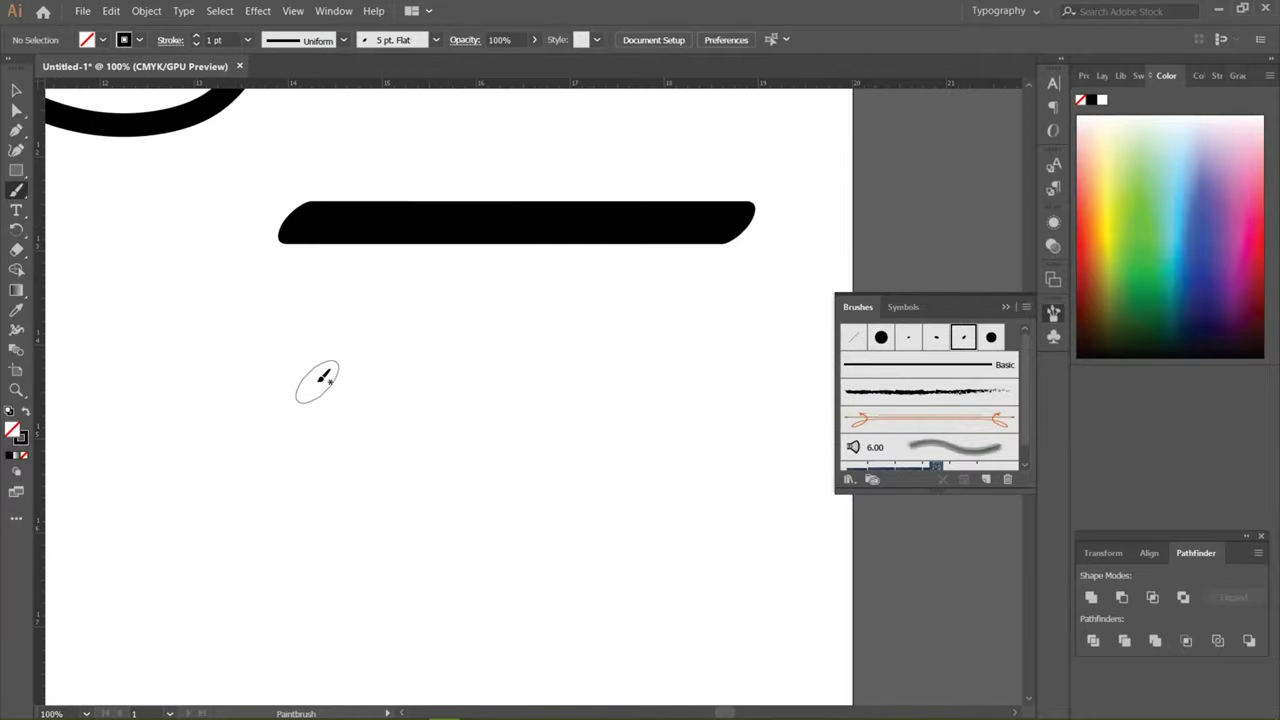
Step: Paint the letter ल below the headline's start as a small curl flowing into a large bowl, joined by a short stem
click(316, 380)
key(ctrl+z)
mouse_move(325, 398)
mouse_down()
mouse_move(293, 386)
mouse_move(287, 342)
mouse_move(305, 314)
mouse_move(346, 310)
mouse_move(353, 337)
mouse_move(368, 316)
mouse_move(402, 316)
mouse_move(436, 345)
mouse_move(428, 469)
mouse_move(240, 502)
mouse_move(182, 340)
mouse_up()
drag(423, 227, 400, 298)
drag(508, 325, 471, 280)
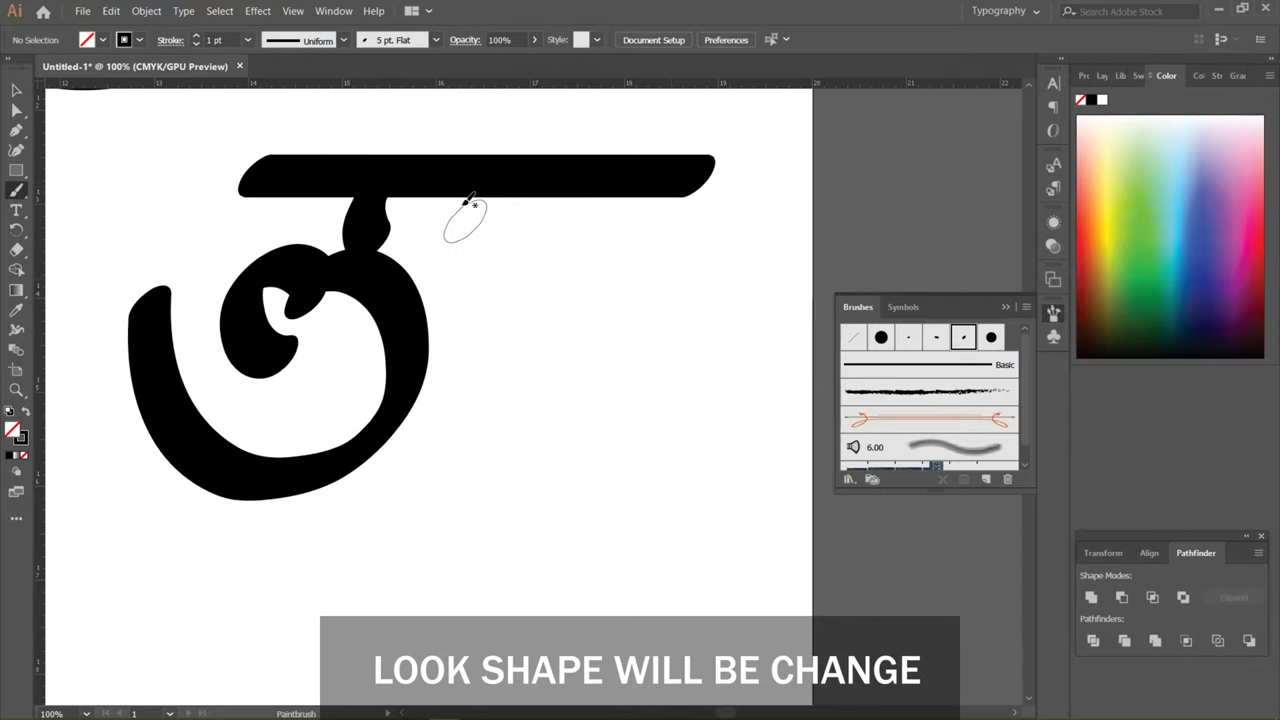
Step: Try twice to paint a stem below the headline after the ल, and undo both strokes
mouse_move(462, 170)
mouse_down()
mouse_move(459, 283)
mouse_move(508, 329)
mouse_up()
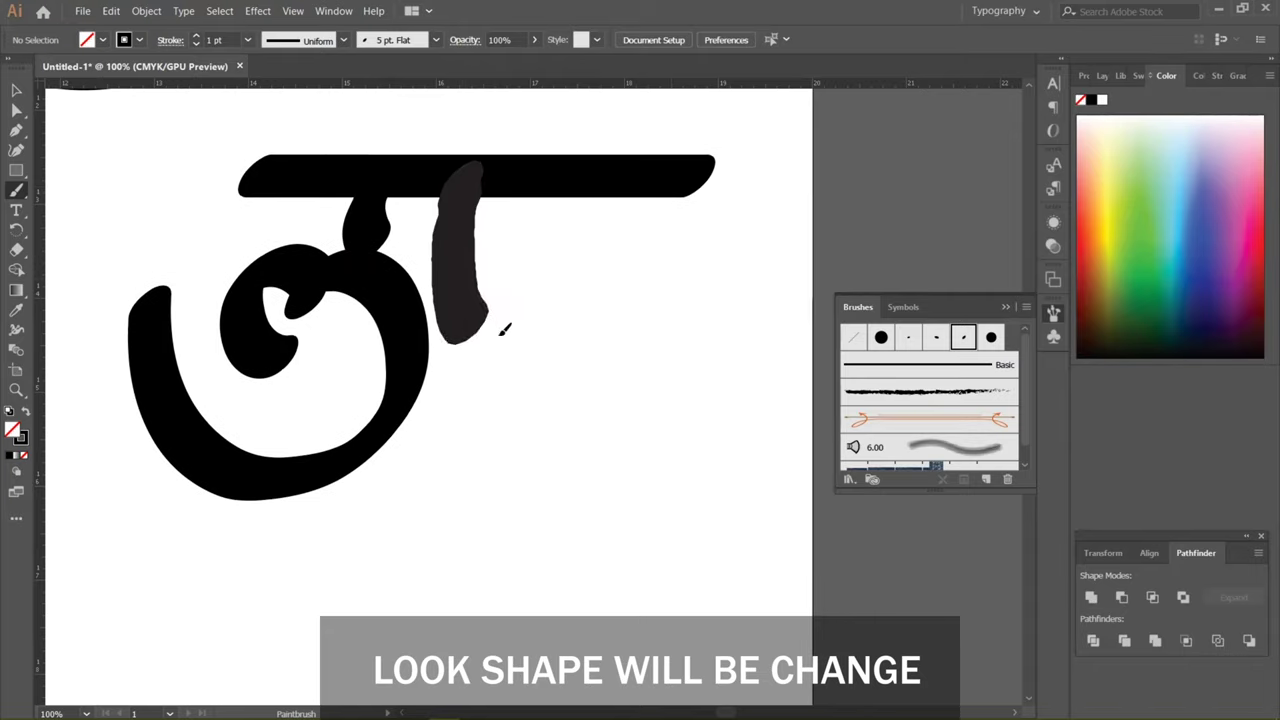
key(ctrl+z)
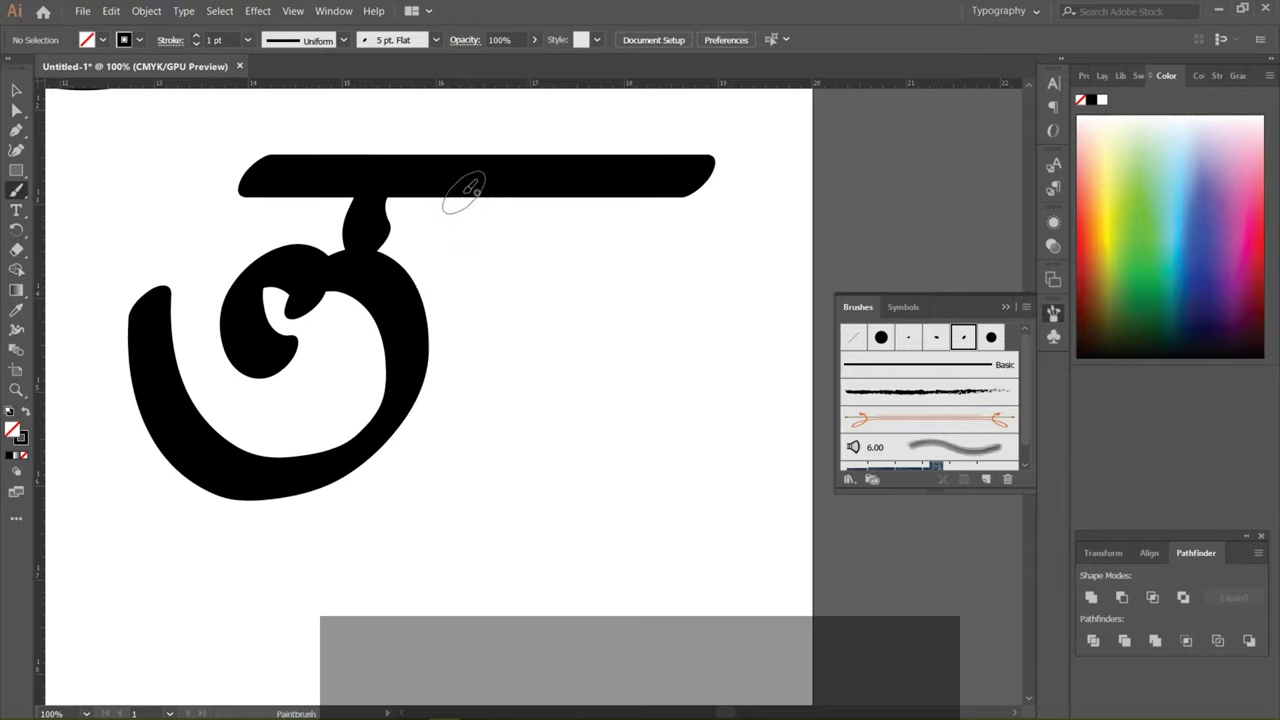
drag(457, 186, 458, 340)
key(ctrl+z)
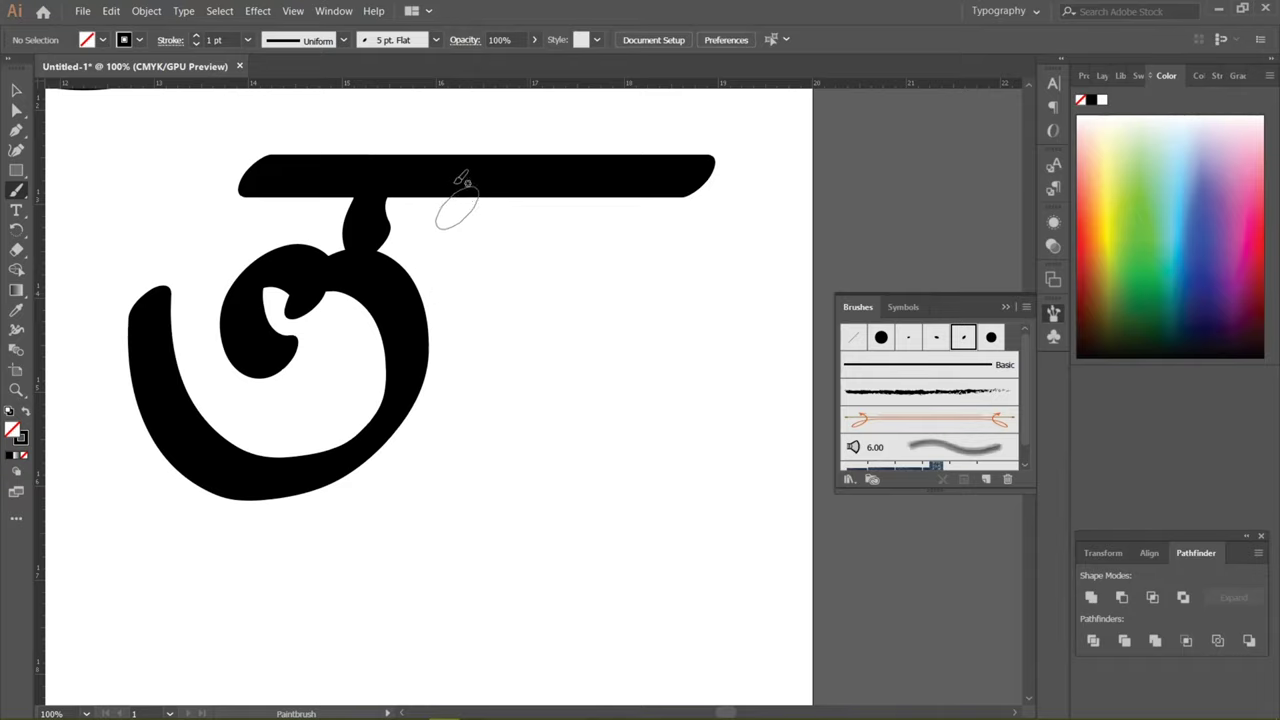
Step: Paint a short stem with a hooked foot after the ल, followed by the letter इ with a looped, sweeping tail
mouse_move(462, 162)
mouse_down()
mouse_move(446, 264)
mouse_move(478, 290)
mouse_up()
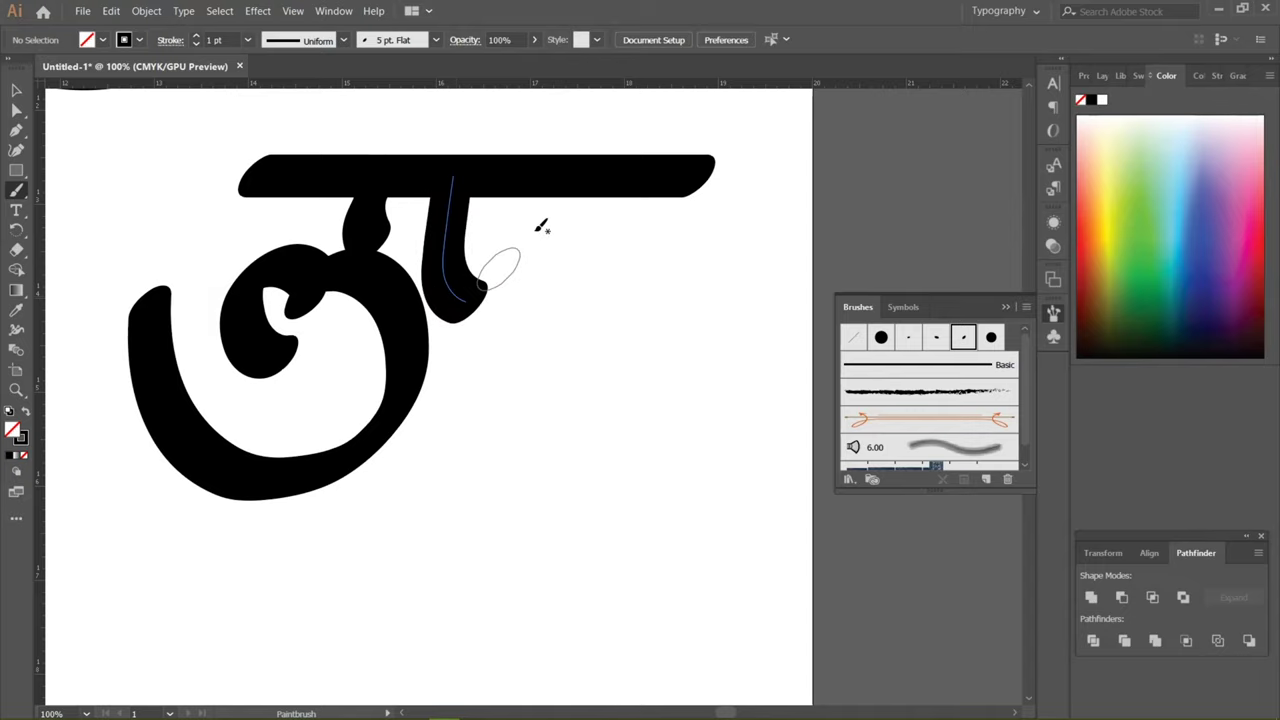
mouse_move(575, 178)
mouse_down()
mouse_move(533, 222)
mouse_move(523, 263)
mouse_move(635, 236)
mouse_move(621, 346)
mouse_move(488, 442)
mouse_move(443, 415)
mouse_move(456, 380)
mouse_move(495, 388)
mouse_move(668, 548)
mouse_up()
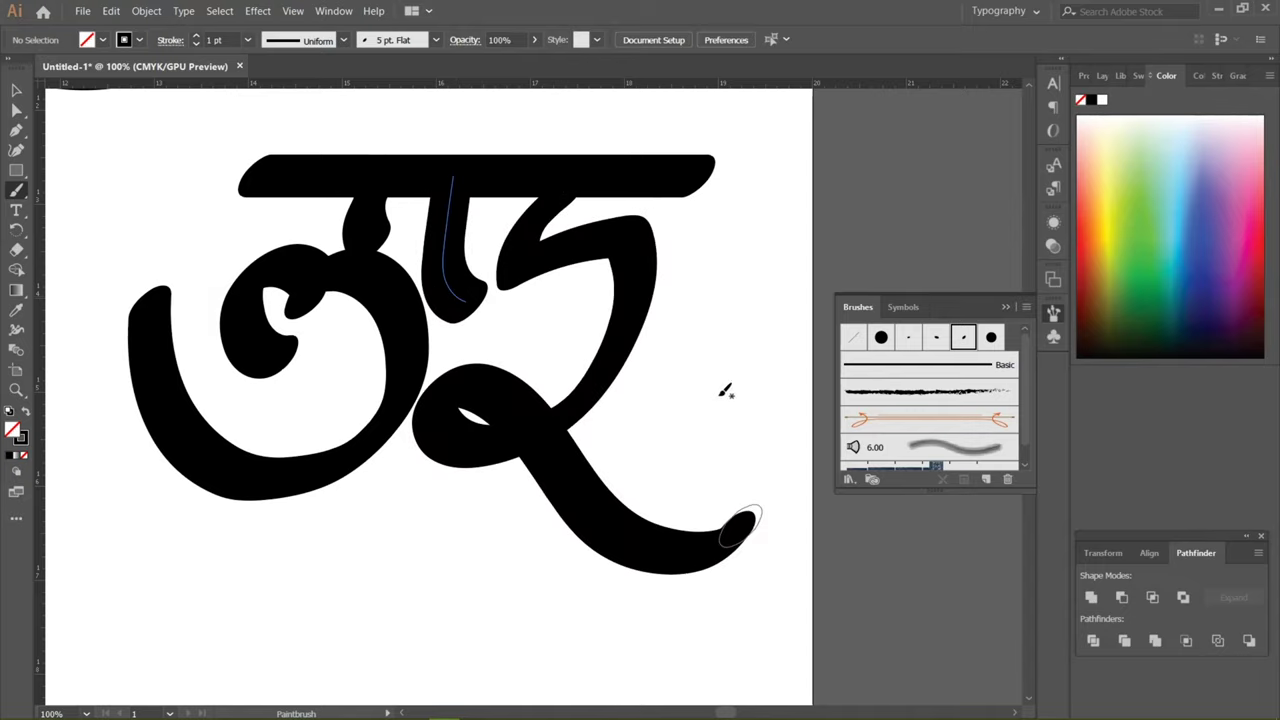
scroll(523, 557, up, 5)
scroll(523, 557, right, 2)
mouse_move(484, 441)
mouse_down()
mouse_move(425, 371)
mouse_move(437, 351)
mouse_move(598, 346)
mouse_move(692, 279)
mouse_up()
key(ctrl+z)
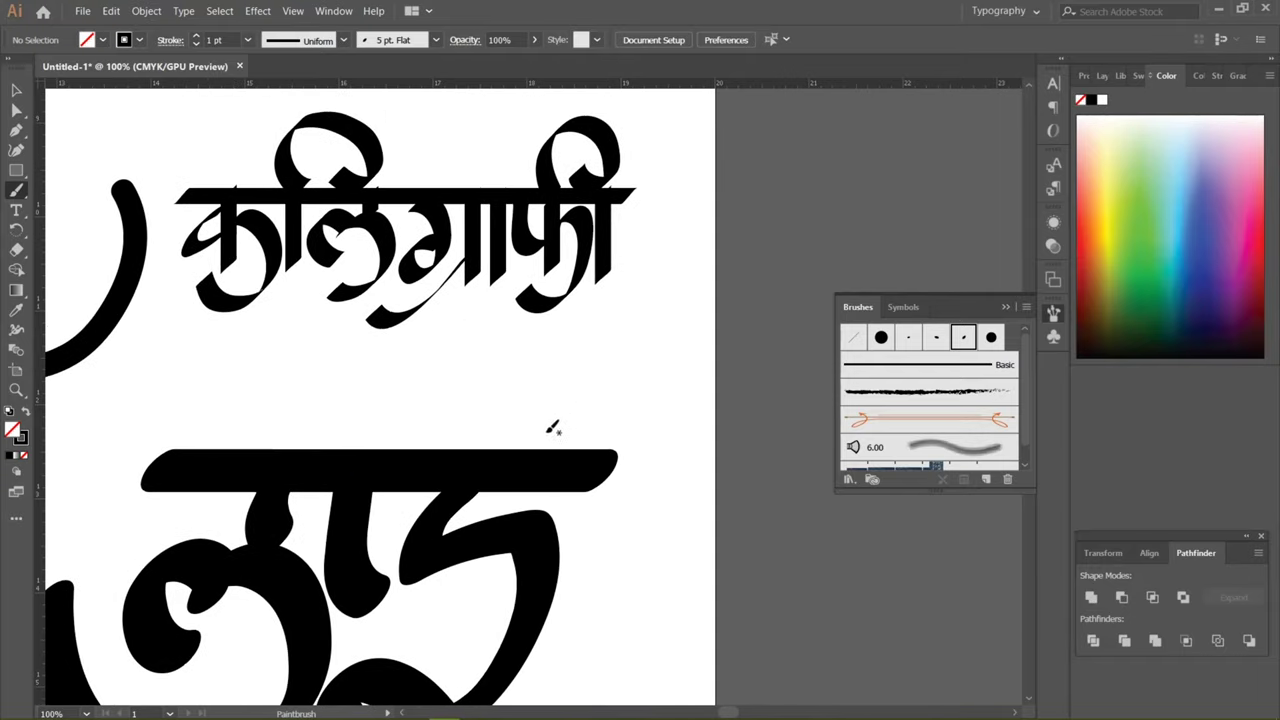
drag(543, 537, 504, 331)
Step: Select all the strokes of the new word and move them about 2.3 inches down
key(v)
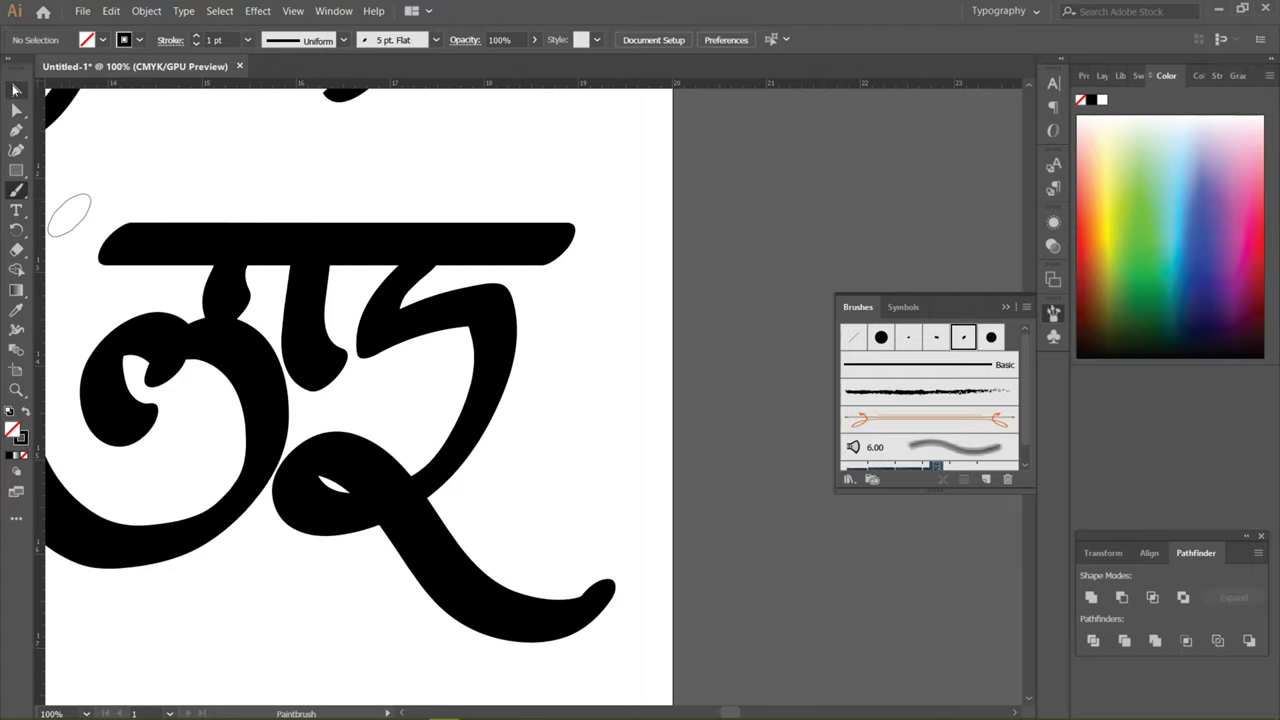
drag(642, 560, 103, 591)
drag(266, 452, 268, 668)
Step: Shift the new word's headline to the right and lengthen it to about 7 inches
drag(377, 558, 405, 373)
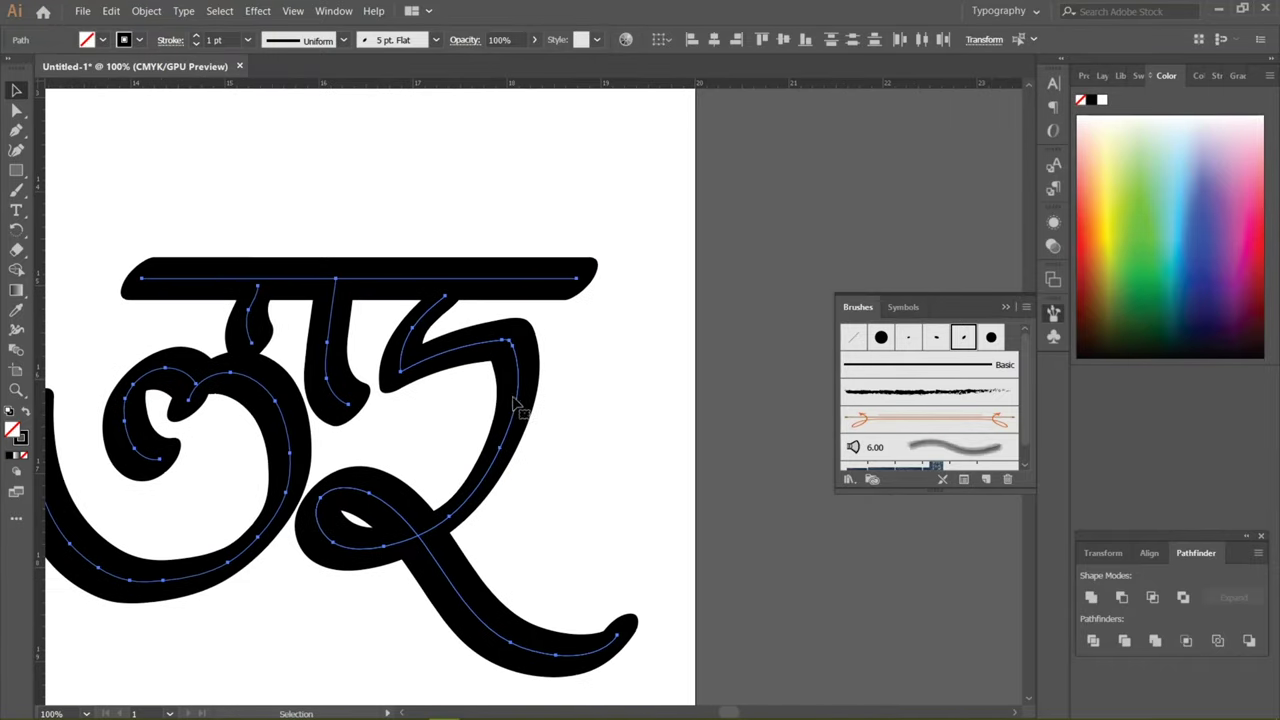
key(ctrl+minus)
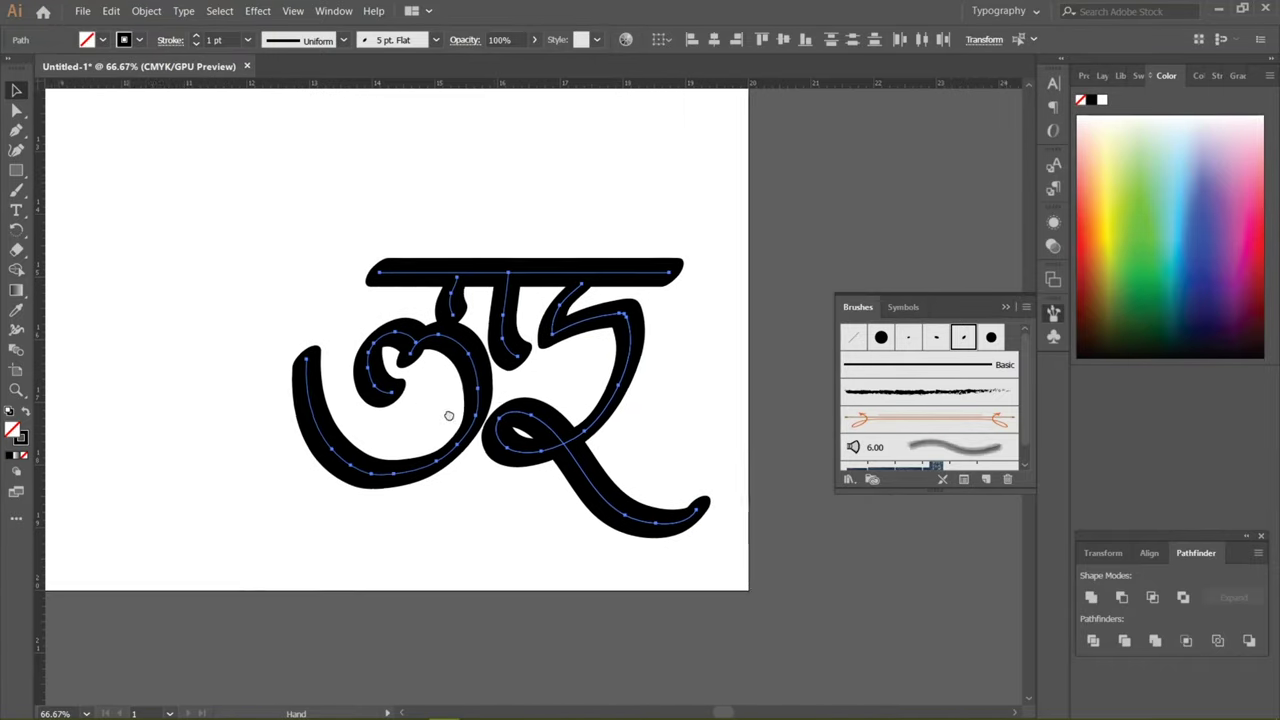
drag(525, 425, 312, 428)
click(597, 403)
drag(457, 291, 606, 297)
click(623, 372)
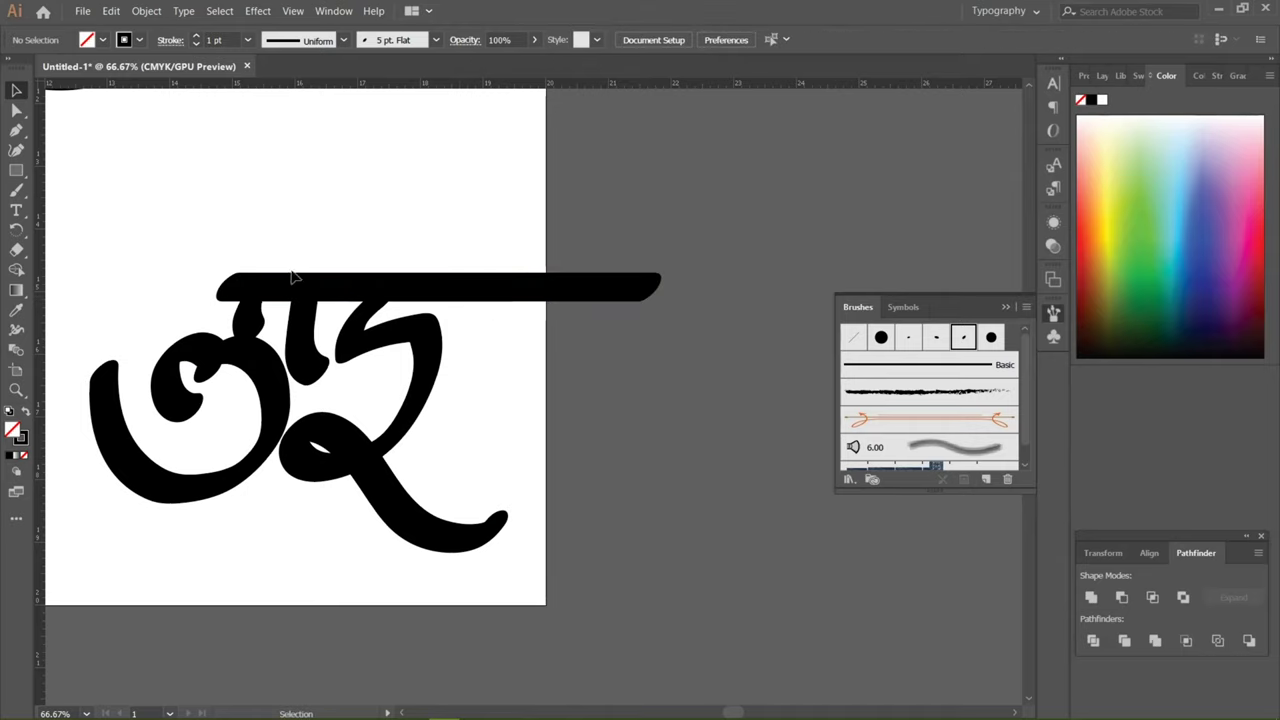
Step: Paint a long sweeping flourish above the headline to make the इ an ई, and add the letter व with a slightly curved stem
key(b)
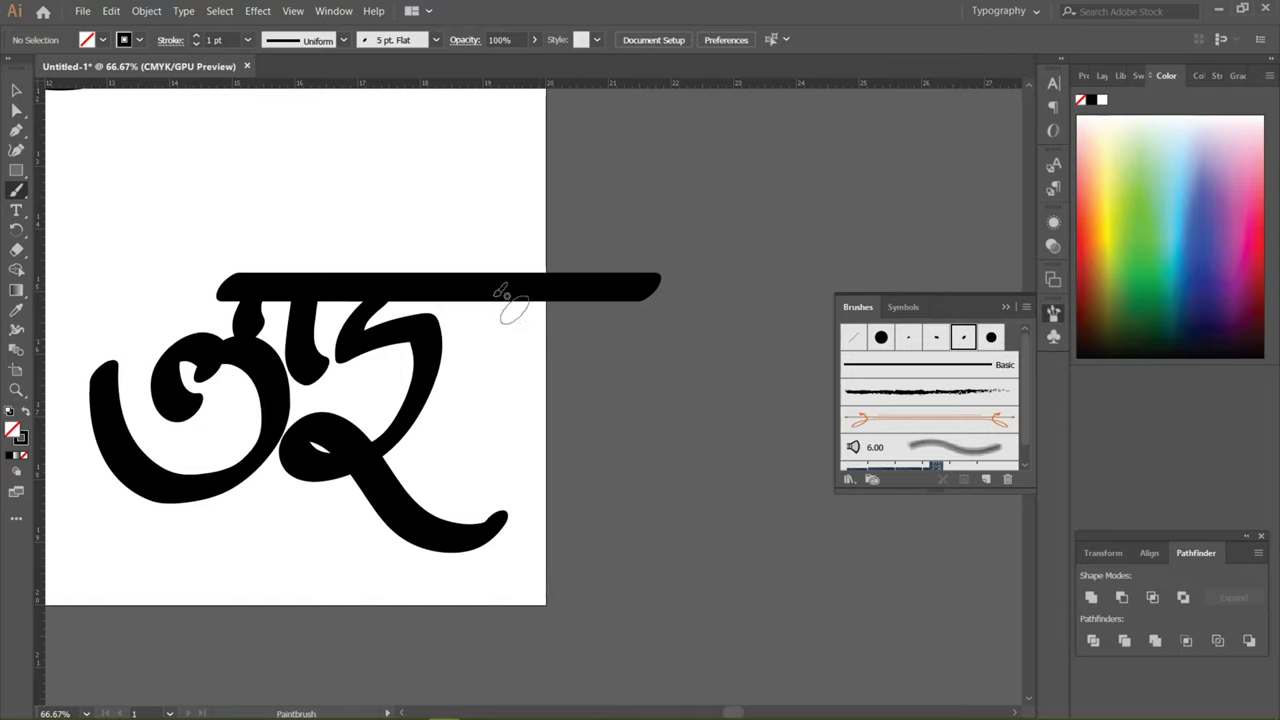
mouse_move(401, 256)
mouse_down()
mouse_move(346, 247)
mouse_move(329, 208)
mouse_move(425, 168)
mouse_move(561, 170)
mouse_move(636, 146)
mouse_move(633, 113)
mouse_up()
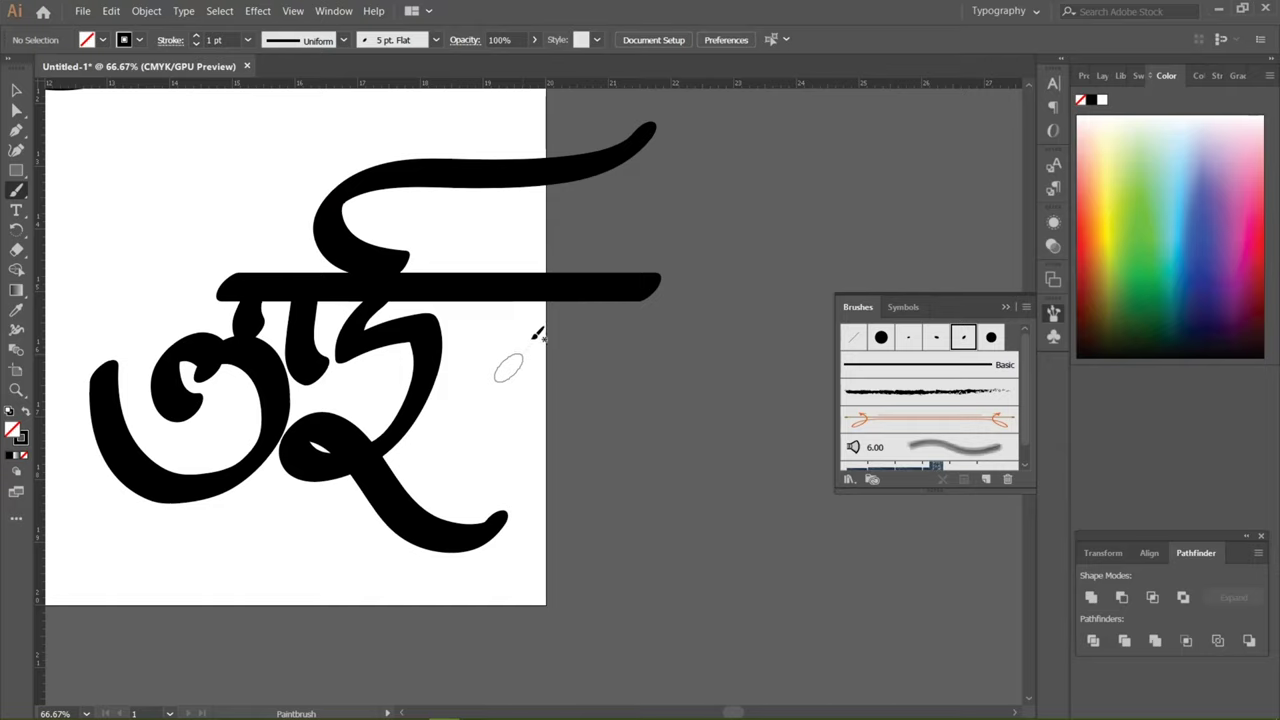
mouse_move(540, 326)
mouse_down()
mouse_move(489, 340)
mouse_move(460, 374)
mouse_move(466, 402)
mouse_move(517, 395)
mouse_move(547, 374)
mouse_up()
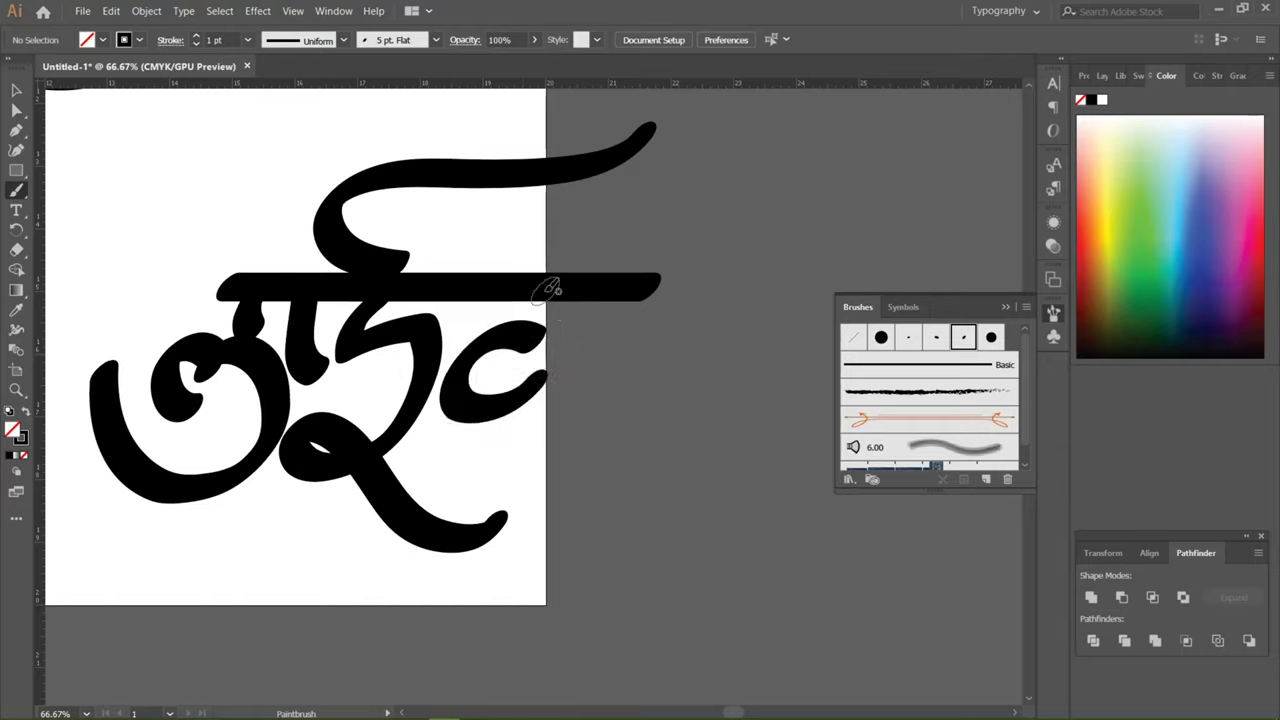
drag(545, 292, 546, 440)
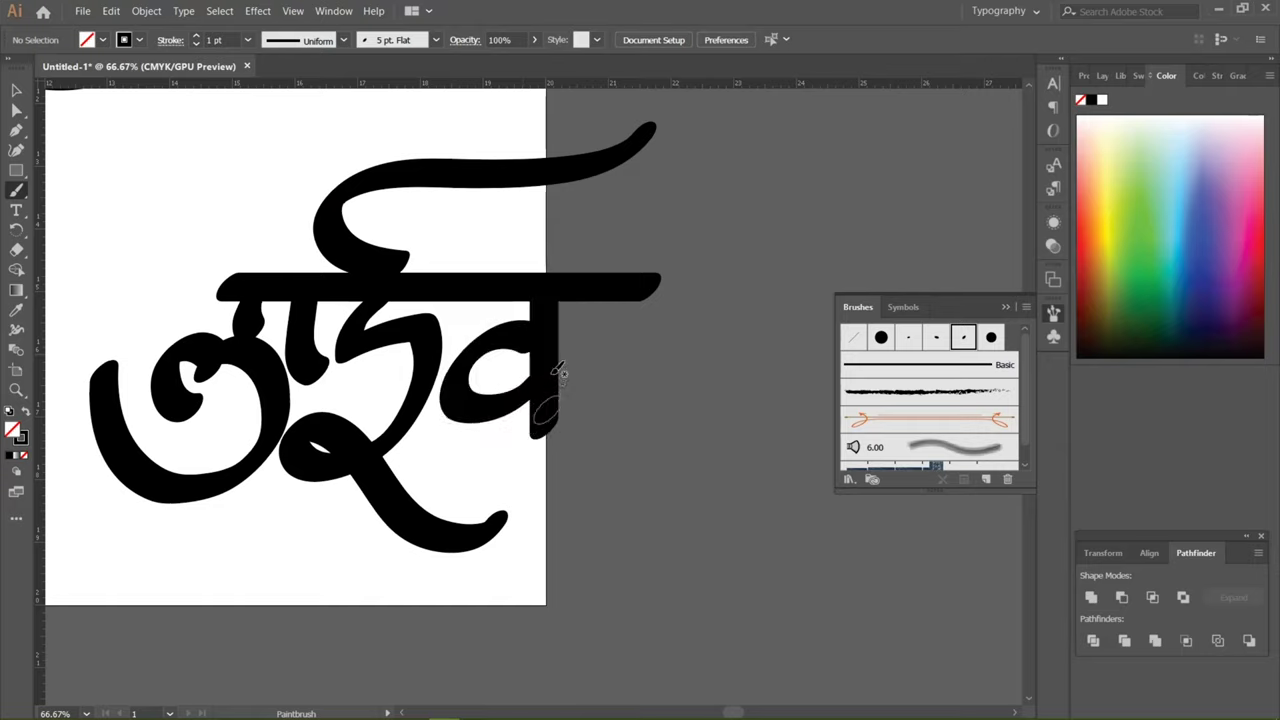
key(ctrl+z)
mouse_move(558, 302)
mouse_down()
mouse_move(541, 353)
mouse_move(528, 440)
mouse_up()
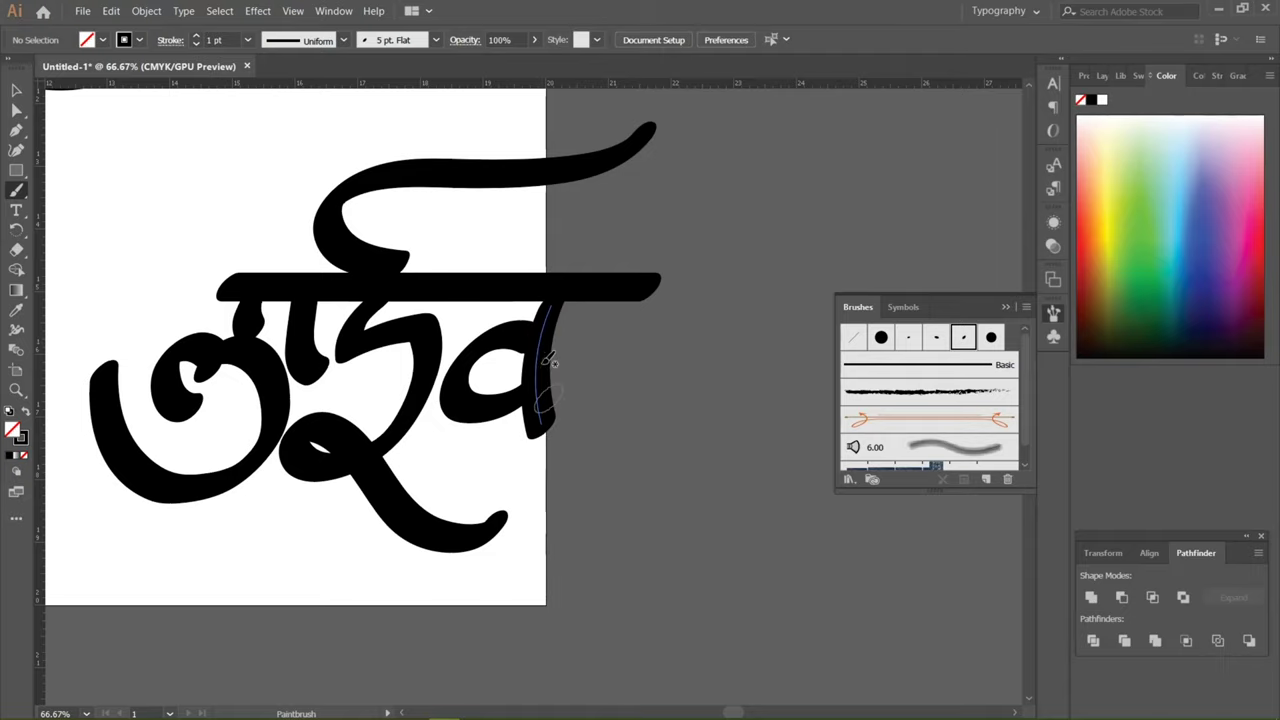
Step: Paint a rounded hook from the final letter's stem to turn the व into a क, completing लाईक
mouse_move(541, 395)
mouse_down()
mouse_move(571, 343)
mouse_move(601, 347)
mouse_move(641, 387)
mouse_move(641, 435)
mouse_move(605, 475)
mouse_move(524, 470)
mouse_up()
key(ctrl+minus)
key(ctrl+minus)
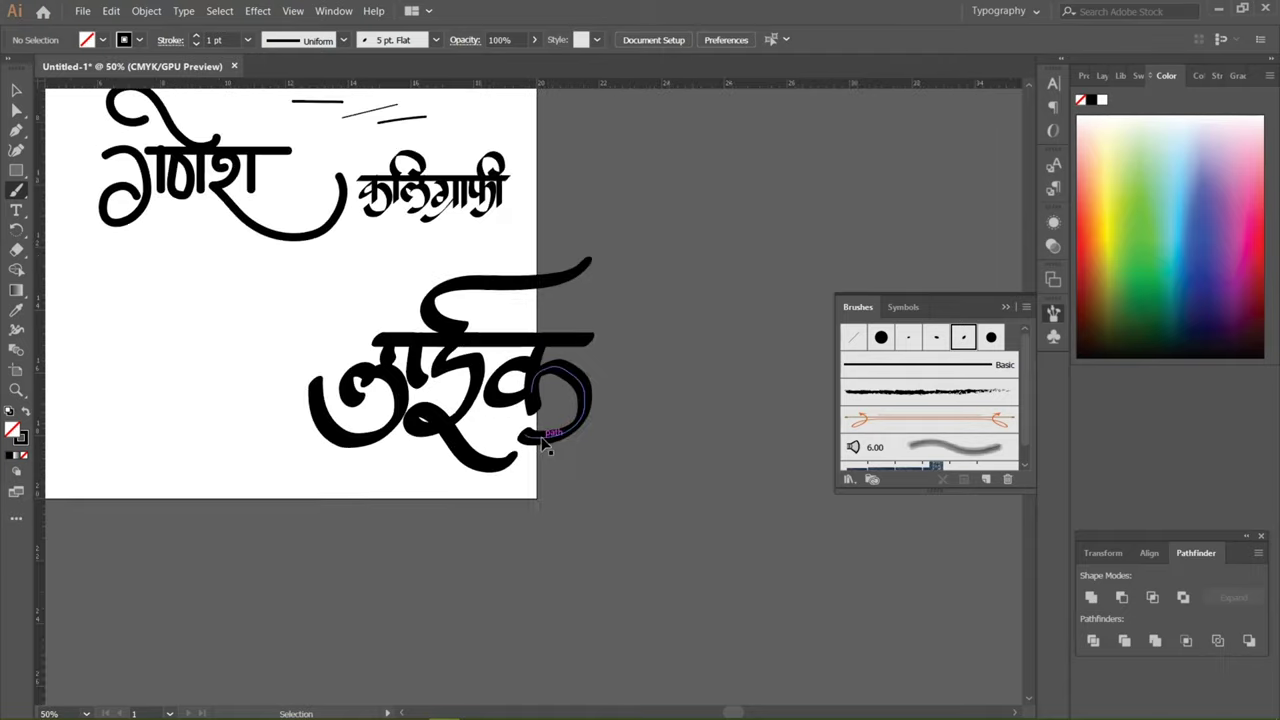
key(ctrl+minus)
Step: Try a -136° angle and a lower roundness on the 5 pt. Flat brush, applying the change to the existing strokes
drag(366, 326, 481, 459)
key(ctrl+plus)
key(ctrl+plus)
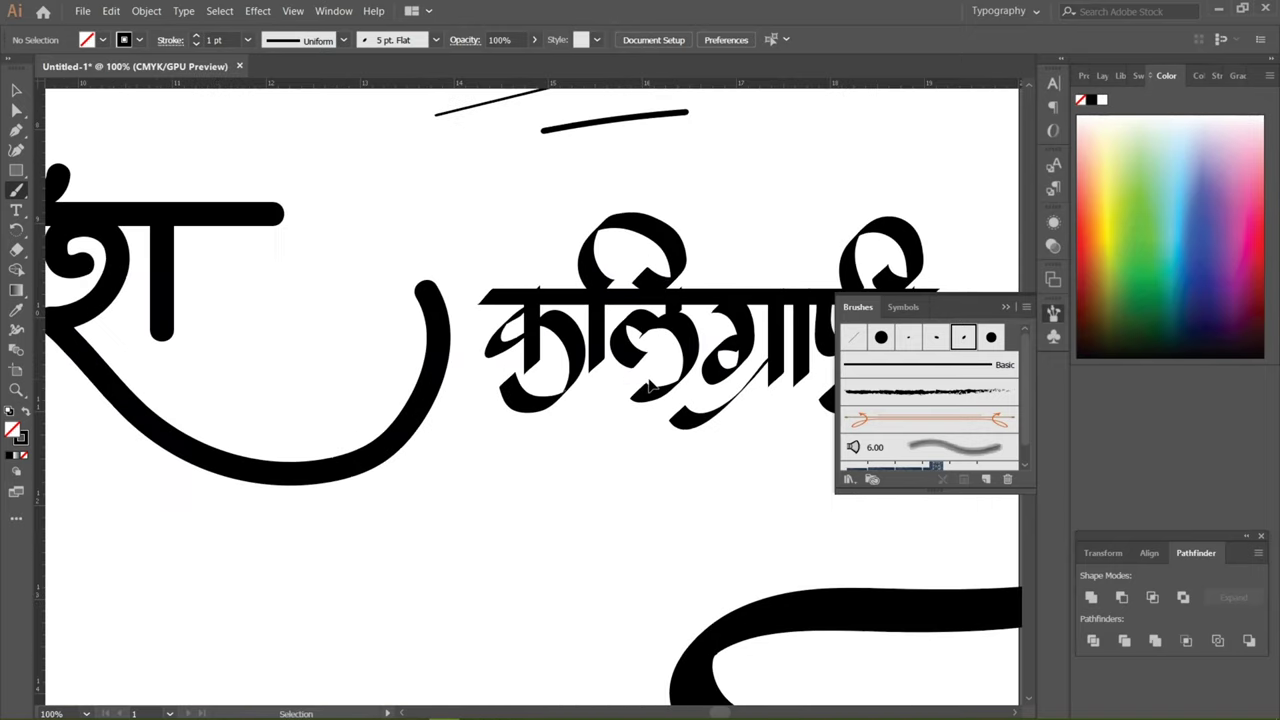
drag(649, 379, 257, 400)
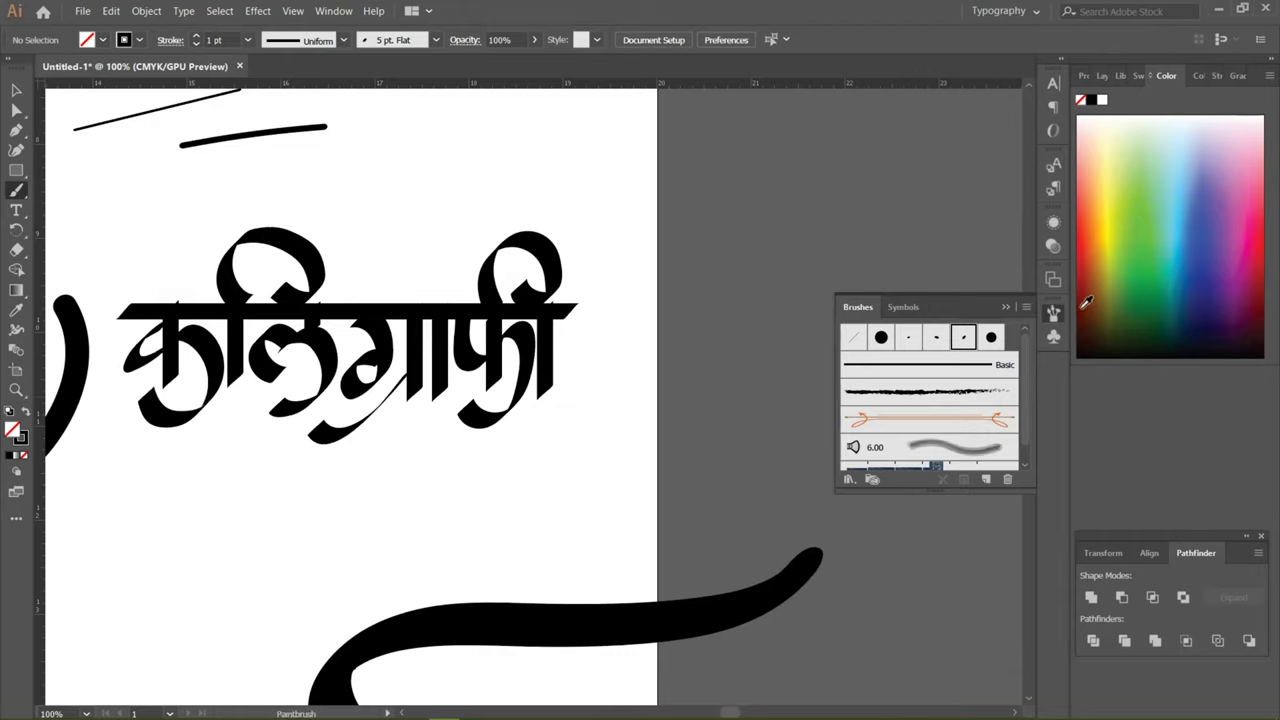
double_click(960, 340)
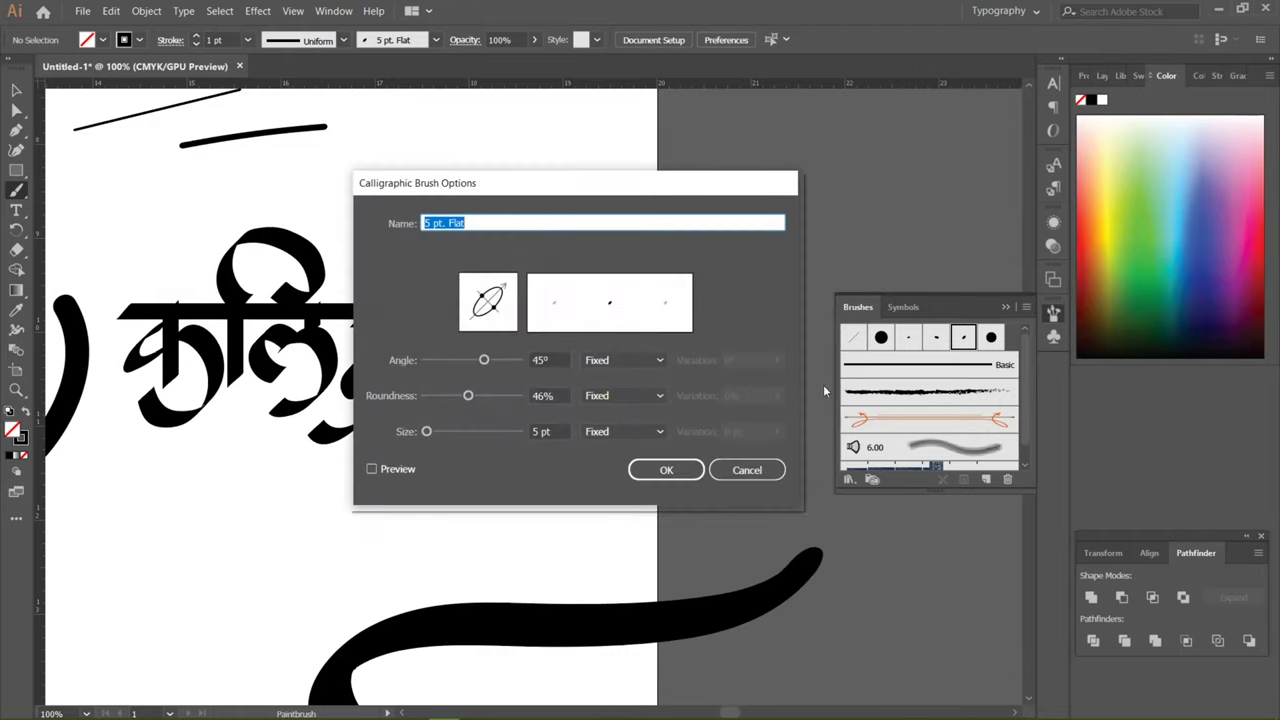
drag(485, 360, 436, 360)
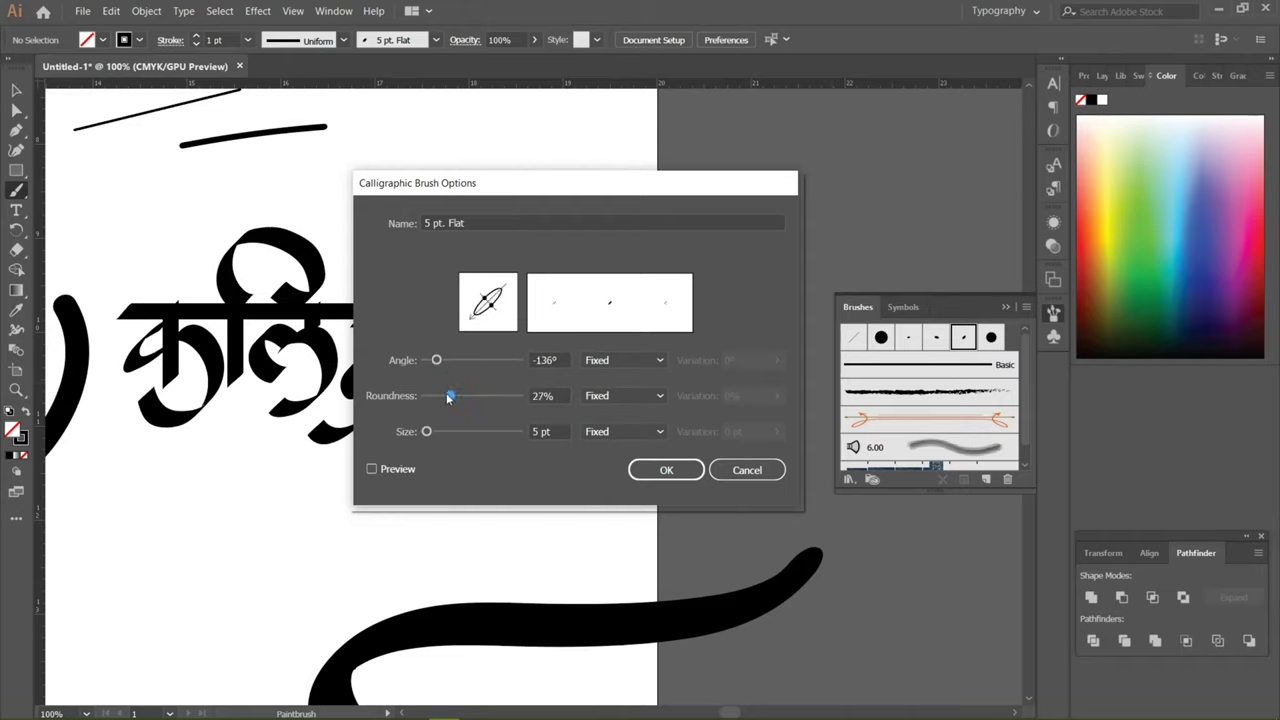
click(666, 470)
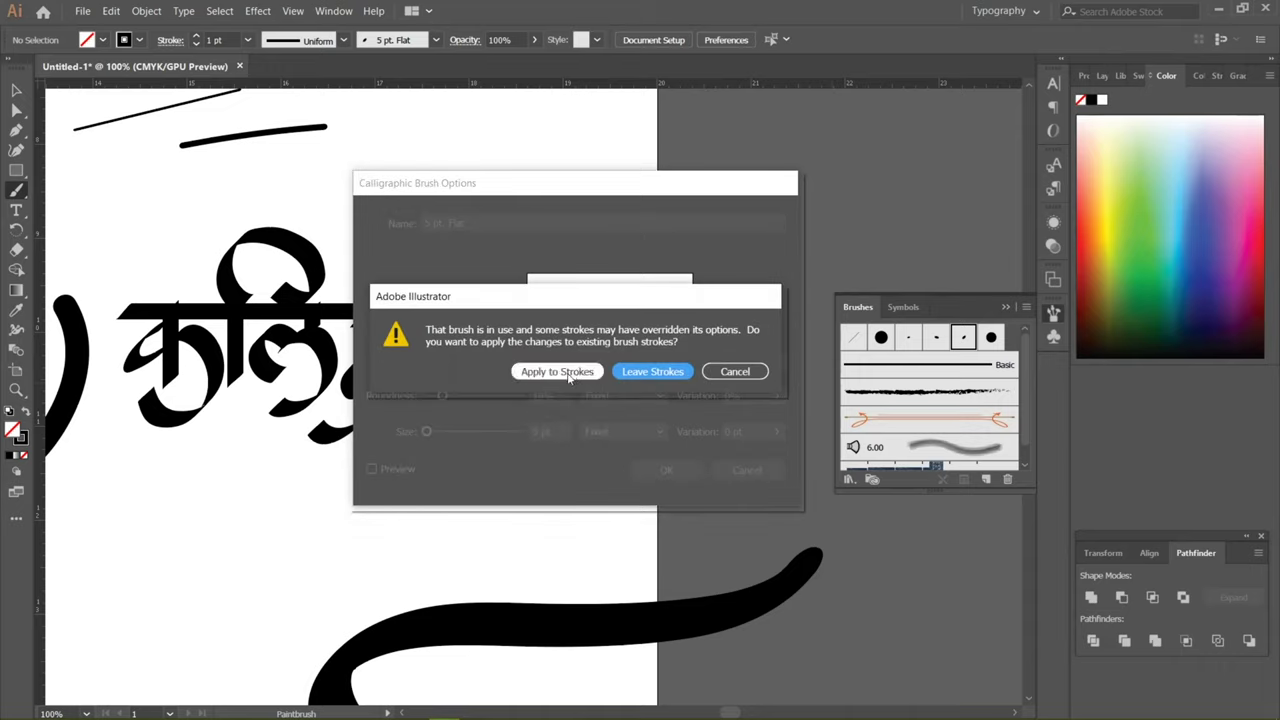
click(567, 372)
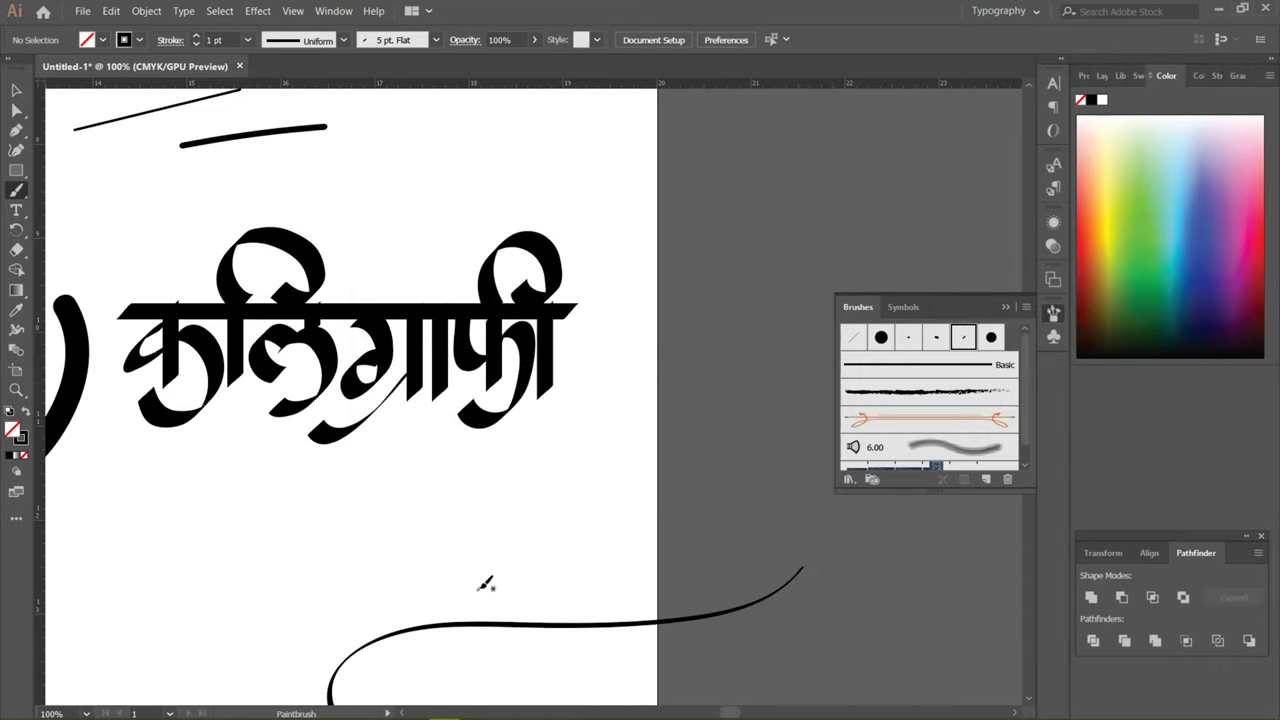
scroll(548, 630, down, 5)
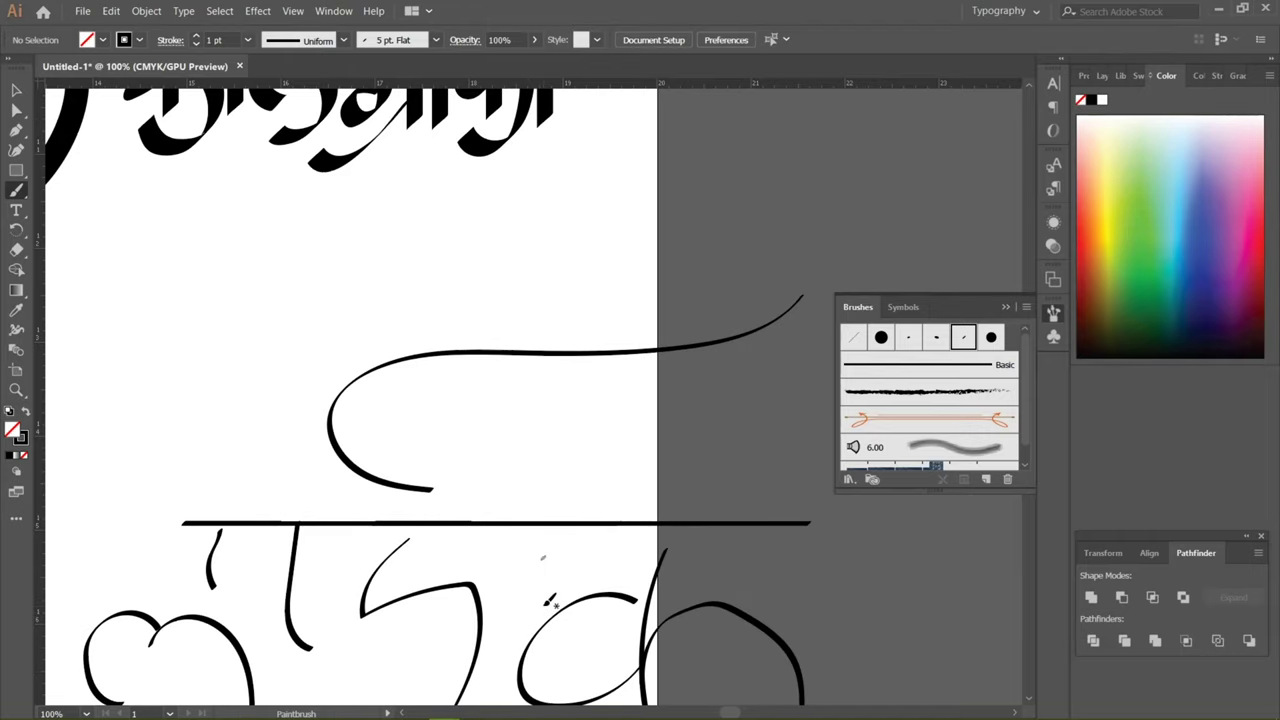
Step: Set the 5 pt. Round calligraphic brush to -136° angle, 18% roundness and 37 pt size, leaving existing strokes as they are
double_click(848, 340)
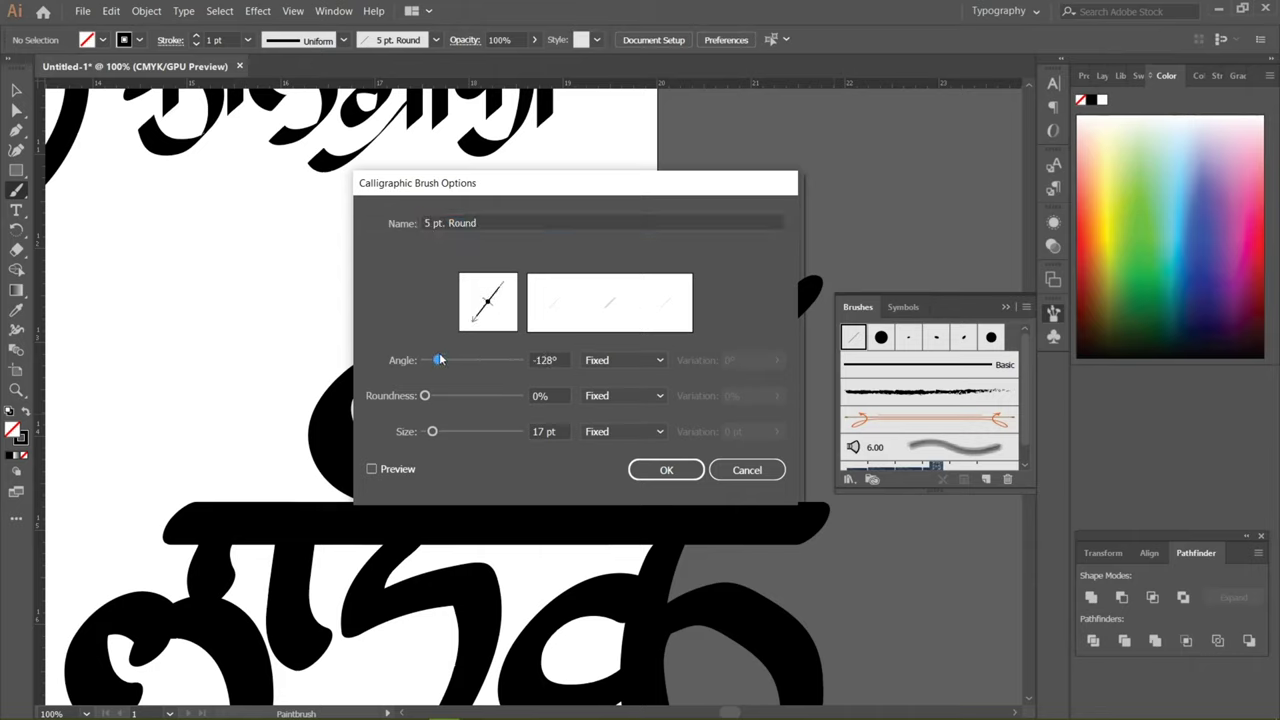
click(452, 396)
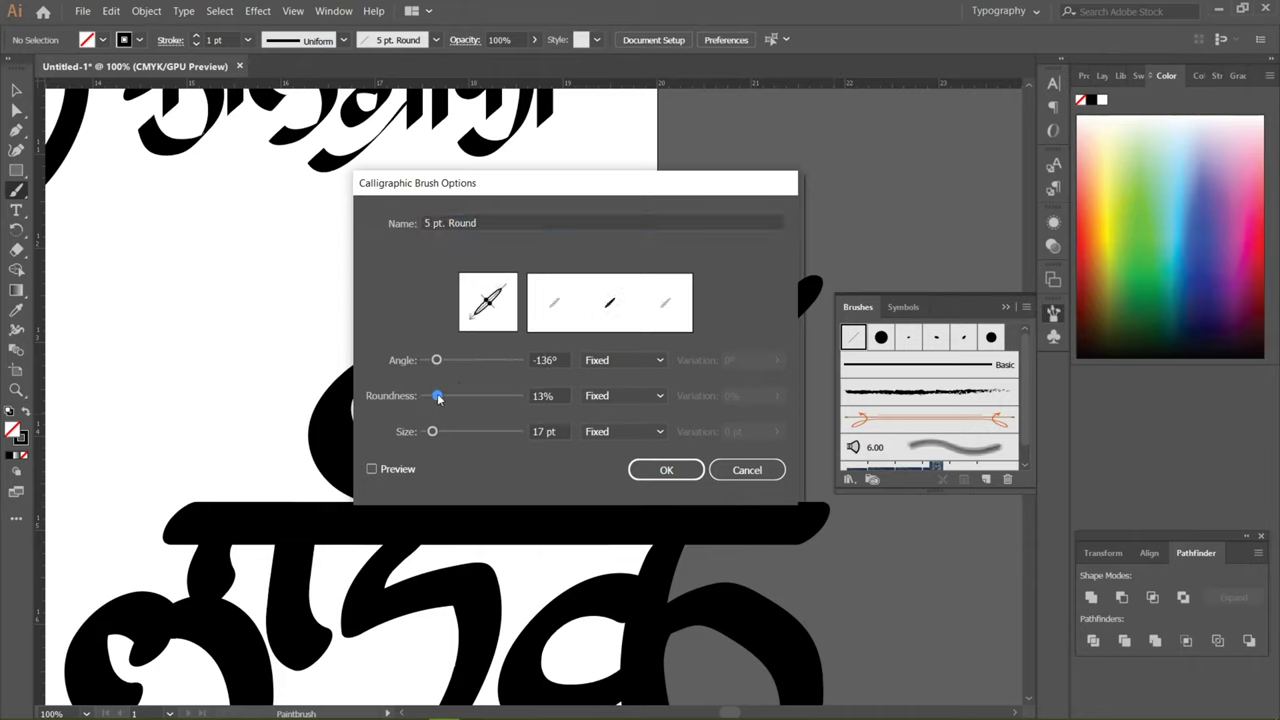
drag(458, 437, 443, 433)
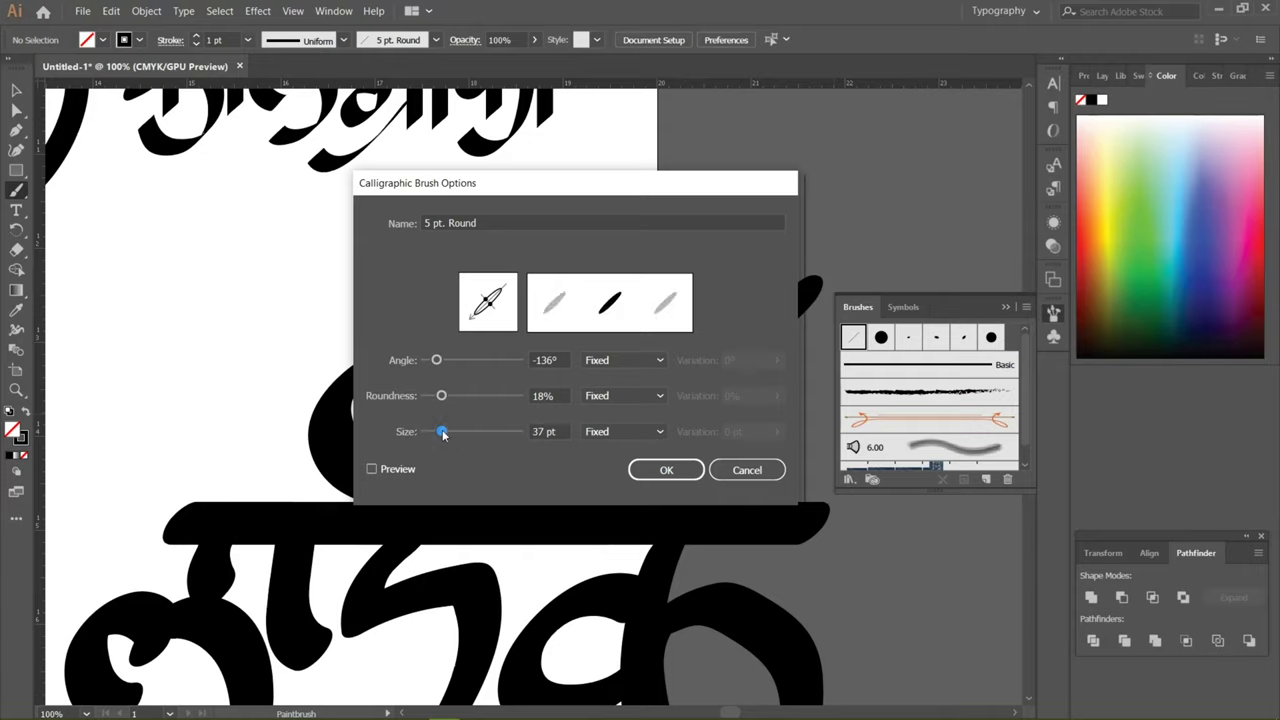
click(652, 470)
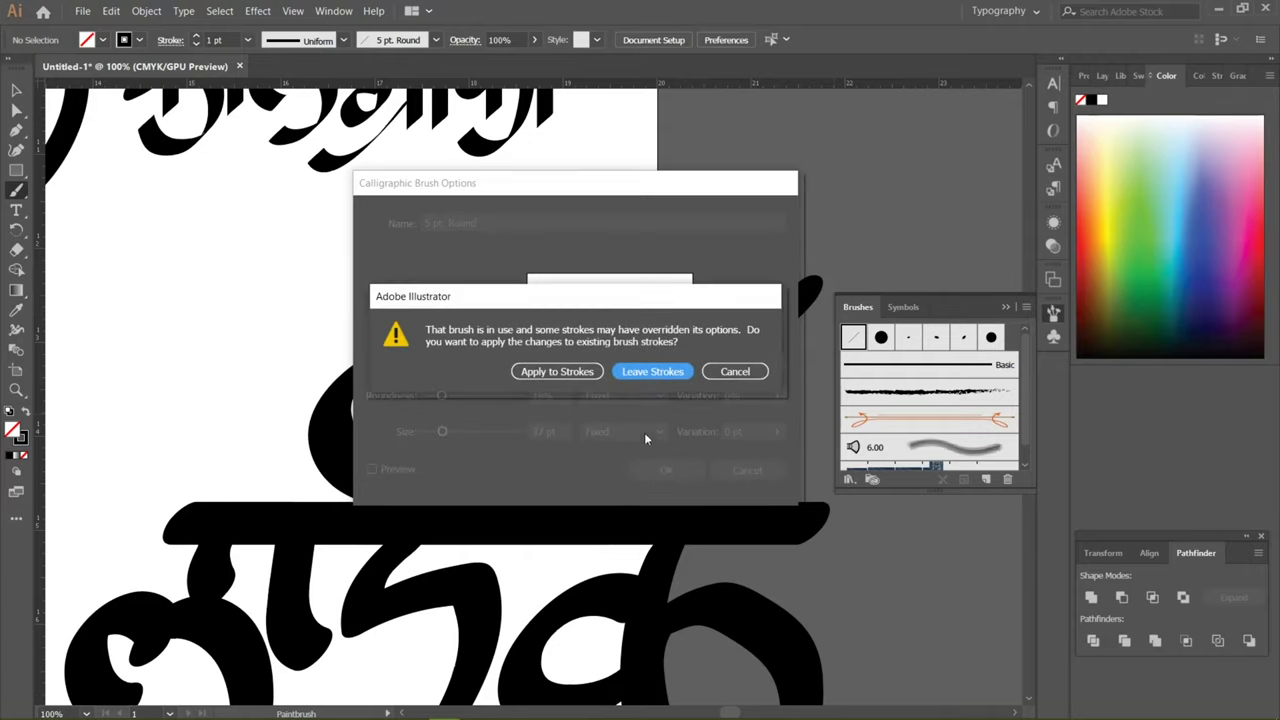
click(653, 372)
click(1054, 312)
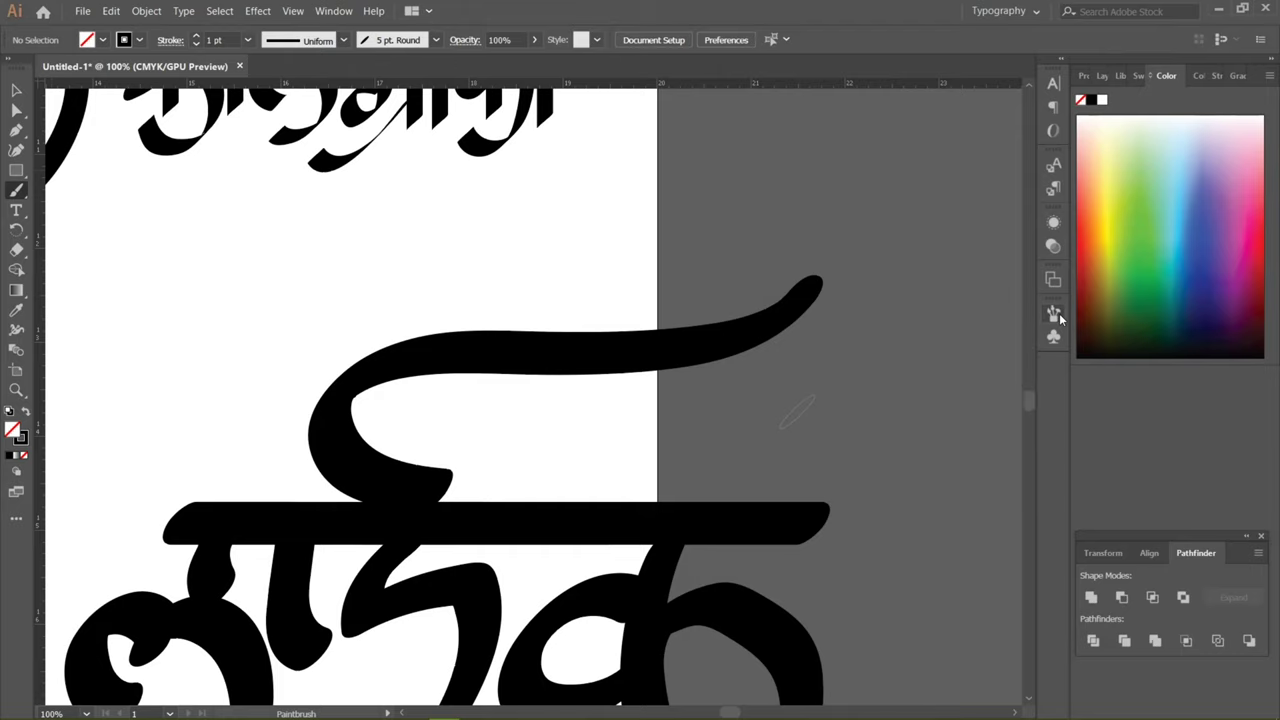
Step: Try the brush with test strokes in the empty lower-left area of the artboard, and undo them
scroll(509, 388, down, 4)
drag(402, 437, 558, 340)
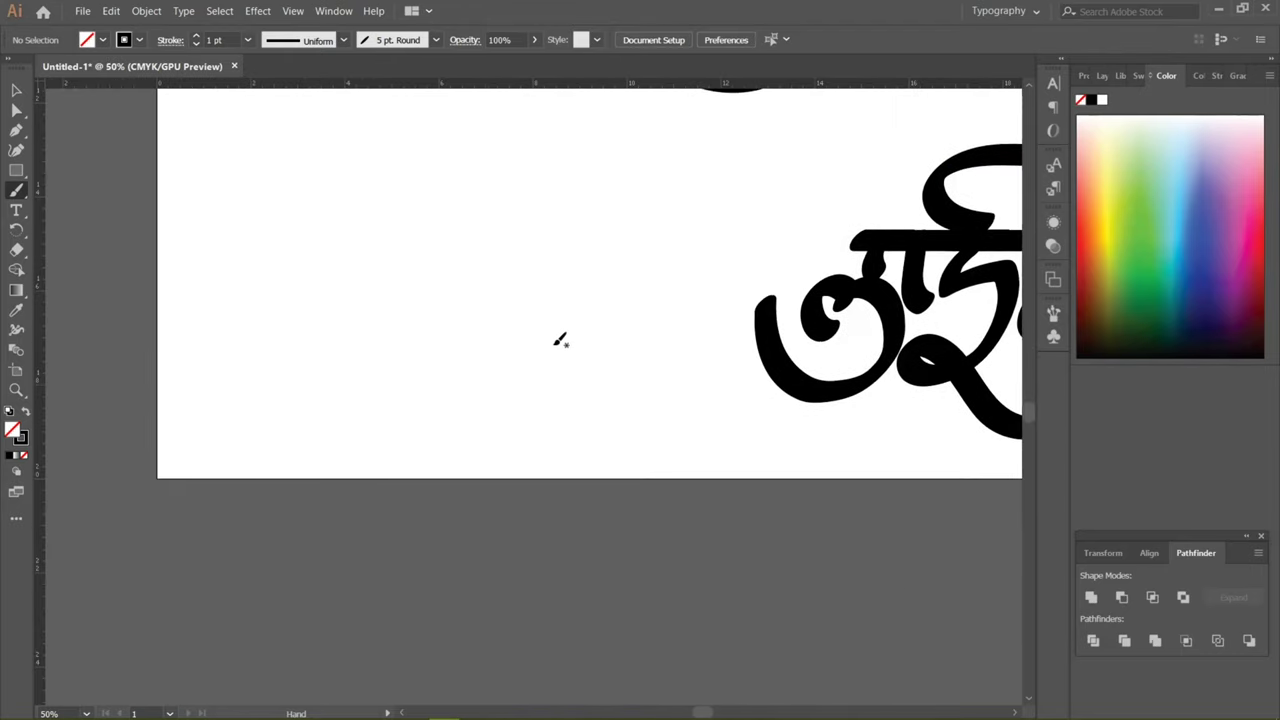
key(ctrl+=)
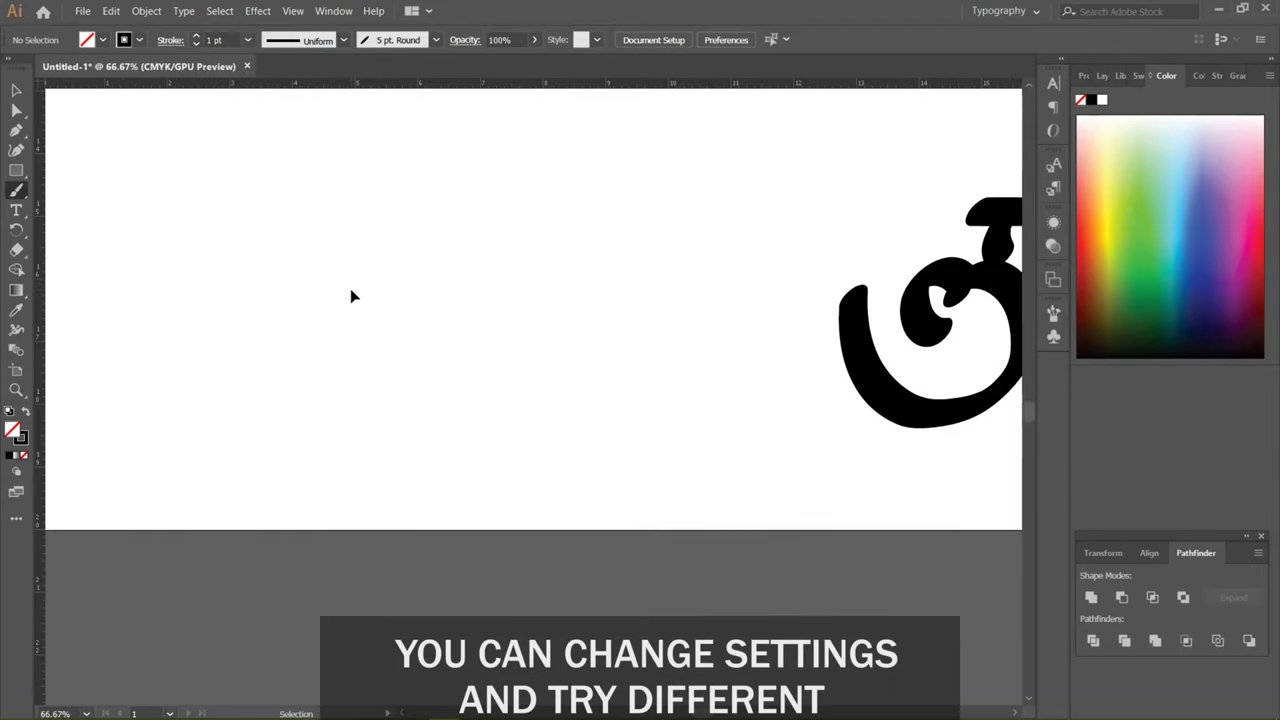
drag(318, 265, 475, 265)
drag(330, 214, 660, 203)
key(ctrl+z)
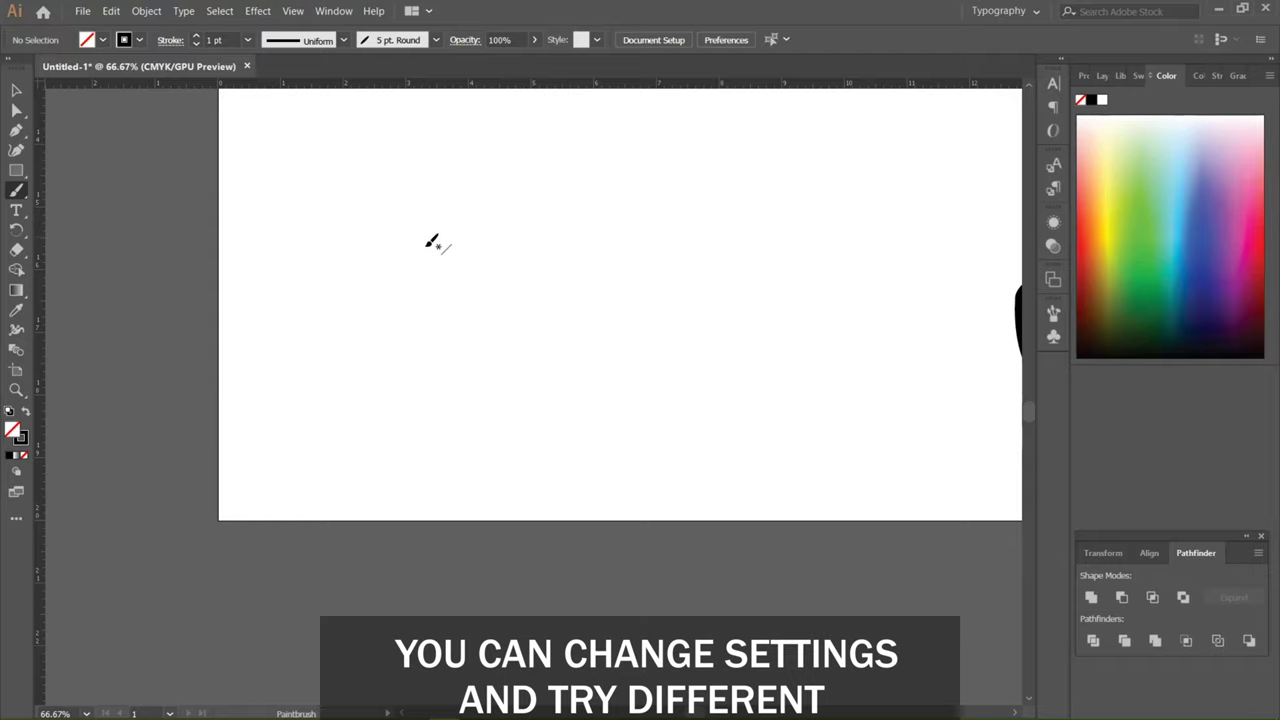
mouse_move(357, 227)
mouse_down()
mouse_move(554, 220)
mouse_move(607, 231)
mouse_move(654, 497)
mouse_up()
key(ctrl+plus)
key(ctrl+plus)
key(ctrl+z)
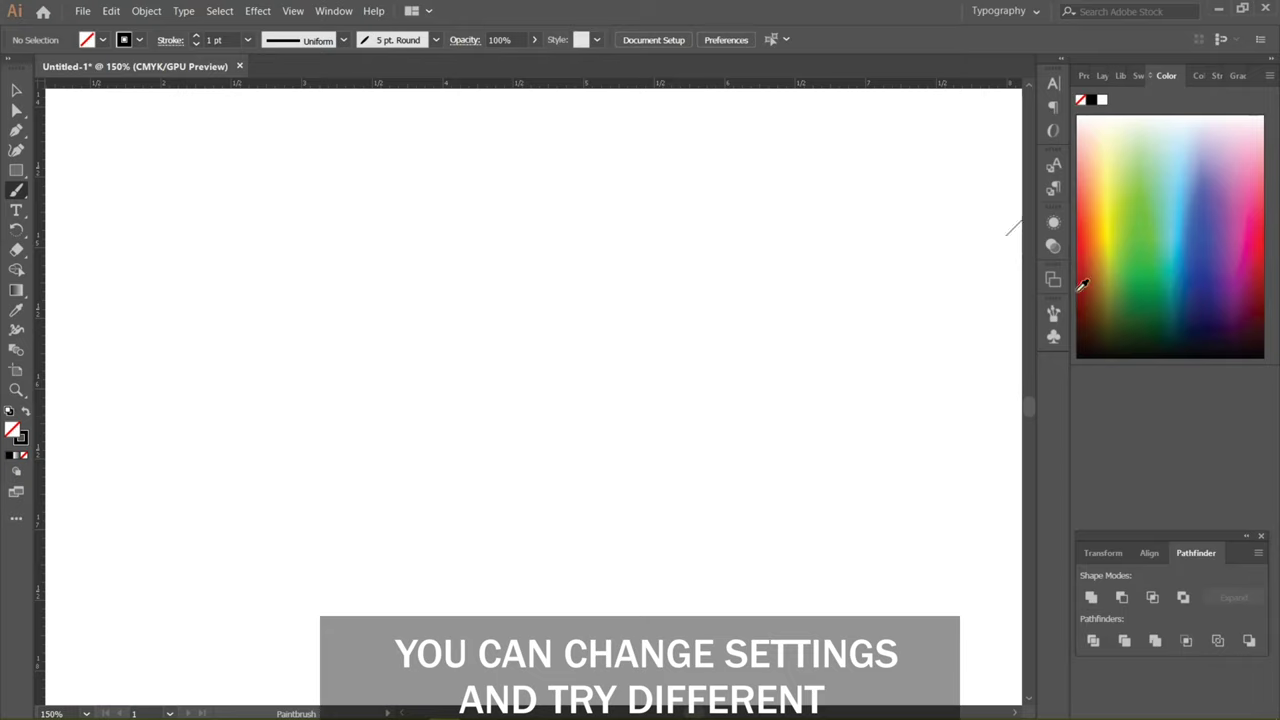
Step: Keep the 5 pt. Round brush's options and paint a horizontal headline about 3.9 inches long in the empty area
click(1056, 312)
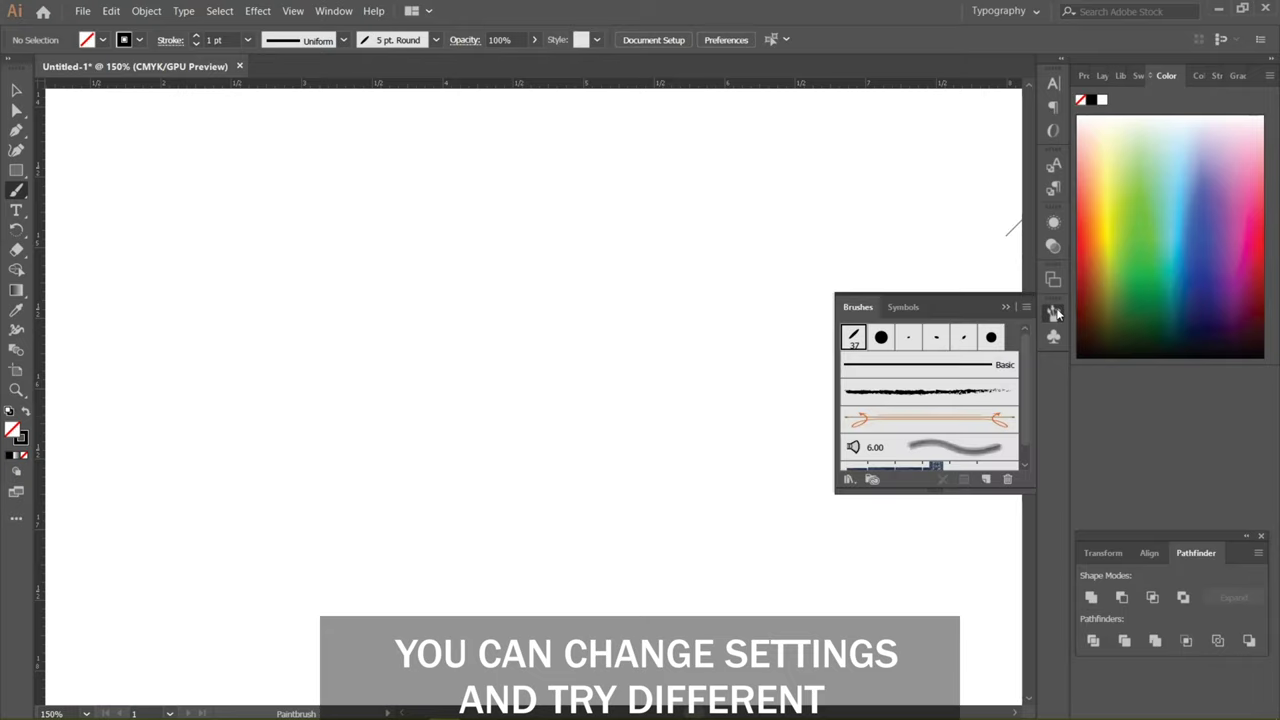
double_click(851, 338)
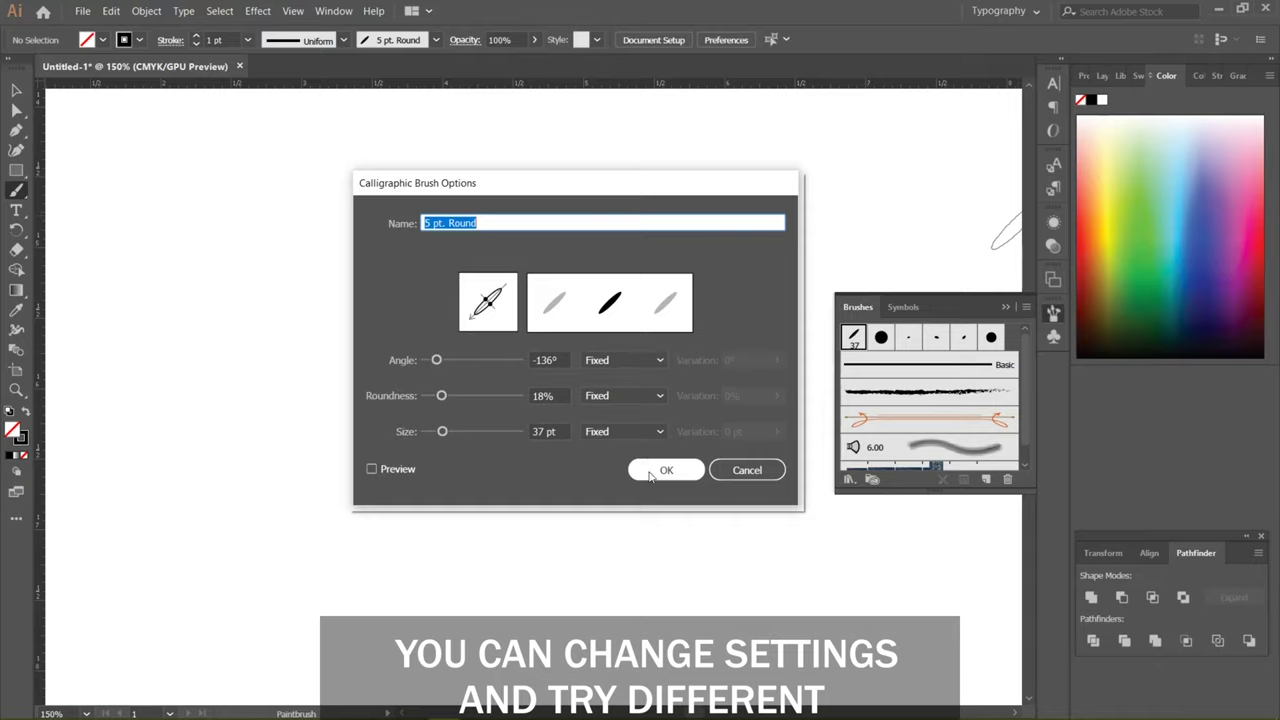
click(655, 472)
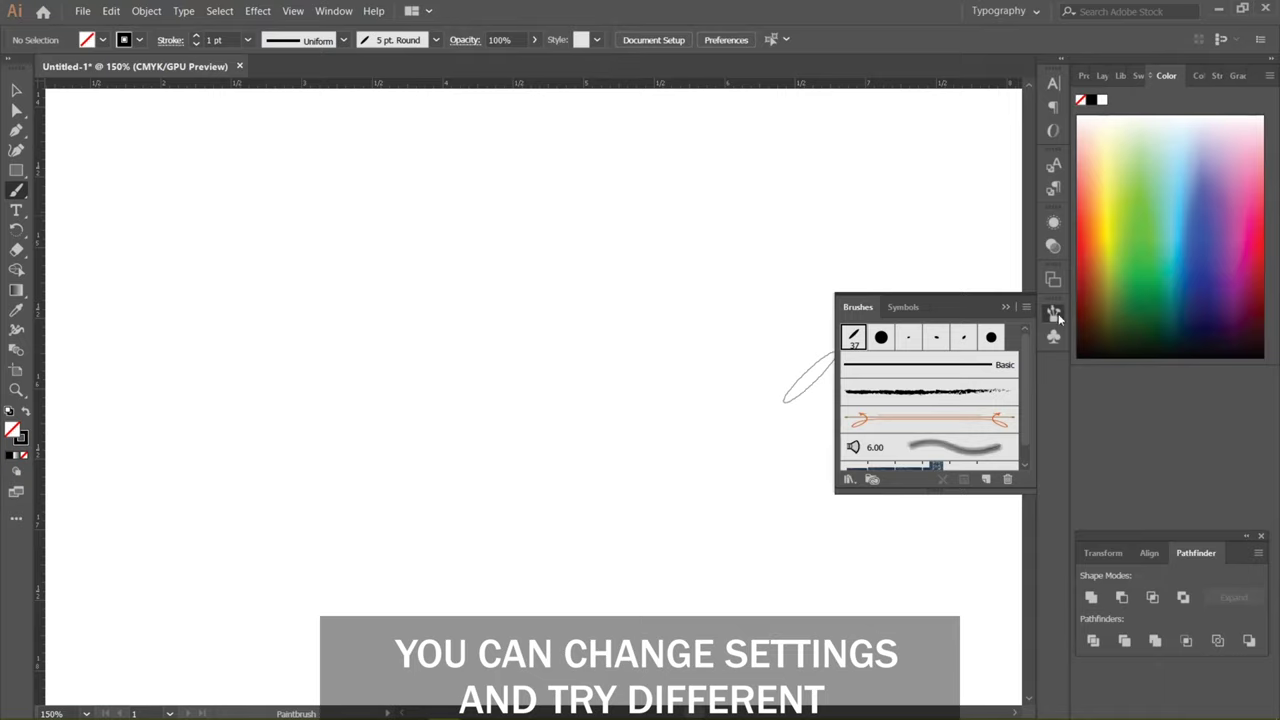
click(1056, 314)
drag(229, 289, 795, 290)
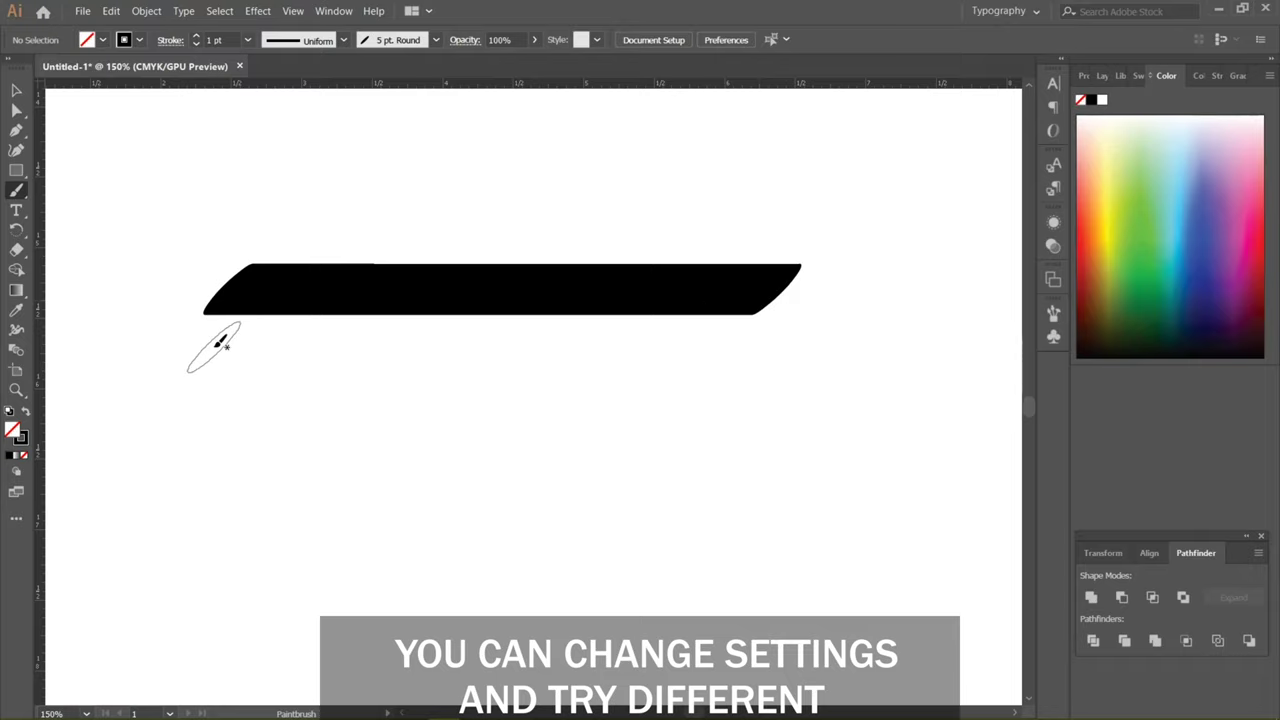
Step: Paint the curl of the letter स beneath the headline's left end, with a thick tail sweeping down to the right
mouse_move(220, 343)
mouse_down()
mouse_move(325, 300)
mouse_move(255, 410)
mouse_move(155, 472)
mouse_up()
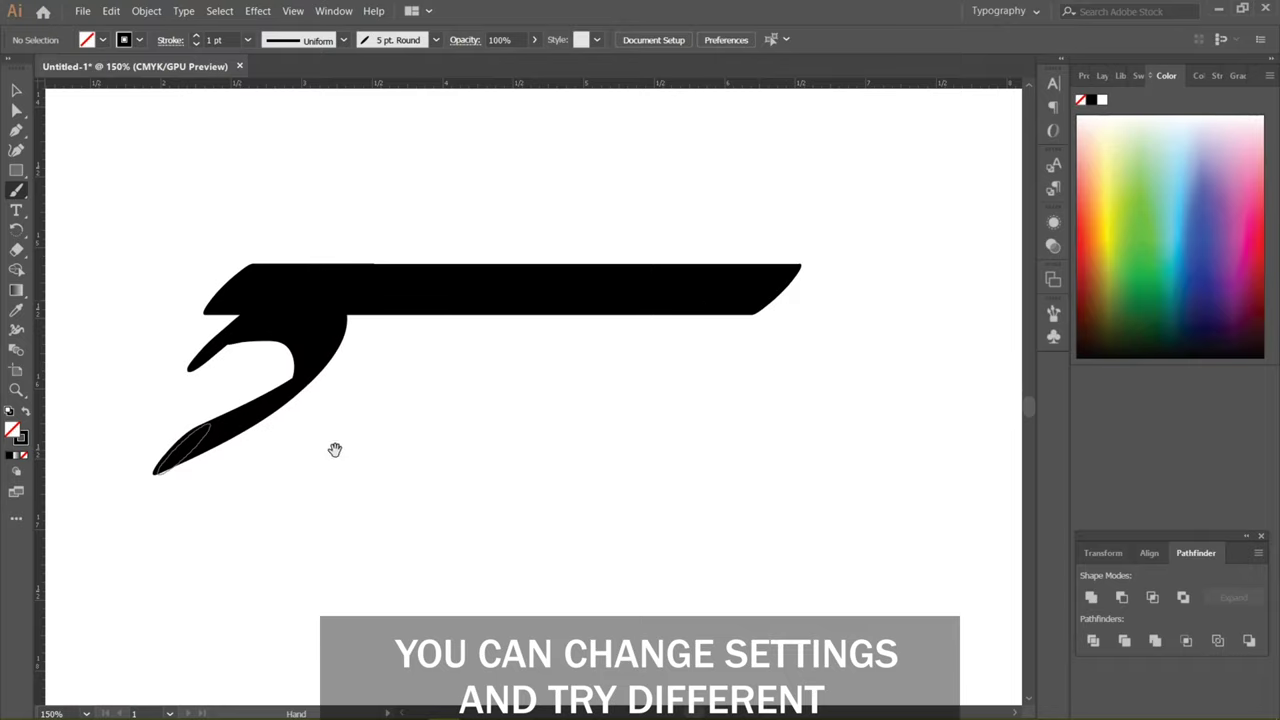
drag(335, 449, 373, 292)
mouse_move(184, 289)
mouse_down()
mouse_move(200, 275)
mouse_move(400, 477)
mouse_move(880, 412)
mouse_up()
key(ctrl+z)
mouse_move(232, 270)
mouse_down()
mouse_move(150, 312)
mouse_move(324, 344)
mouse_move(470, 470)
mouse_move(565, 475)
mouse_up()
scroll(509, 366, up, 4)
scroll(509, 366, right, 2)
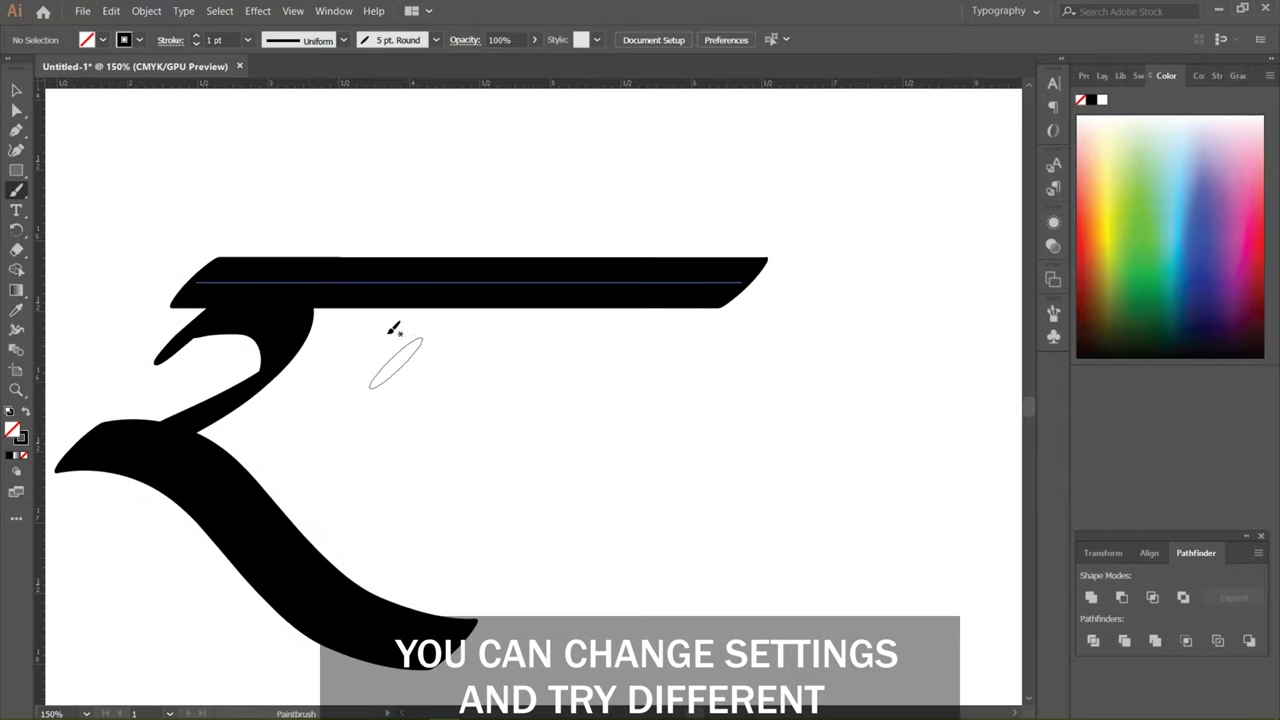
Step: Paint a slightly slanted stem with a hooked foot and a short connecting stroke to complete the स
drag(392, 285, 360, 429)
key(ctrl+z)
mouse_move(400, 270)
mouse_down()
mouse_move(378, 324)
mouse_move(355, 450)
mouse_up()
key(ctrl+z)
key(ctrl+z)
mouse_move(410, 262)
mouse_down()
mouse_move(372, 420)
mouse_move(400, 462)
mouse_up()
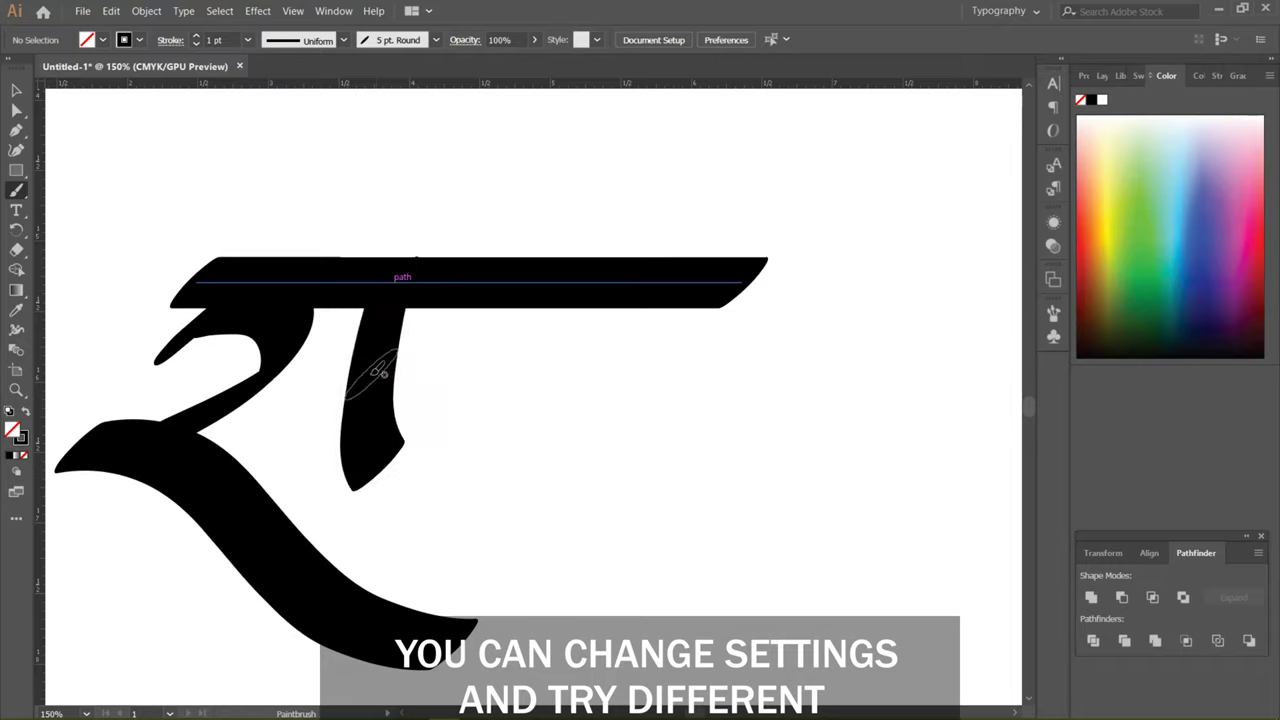
mouse_move(380, 372)
mouse_down()
mouse_move(330, 392)
mouse_move(282, 355)
mouse_move(315, 340)
mouse_up()
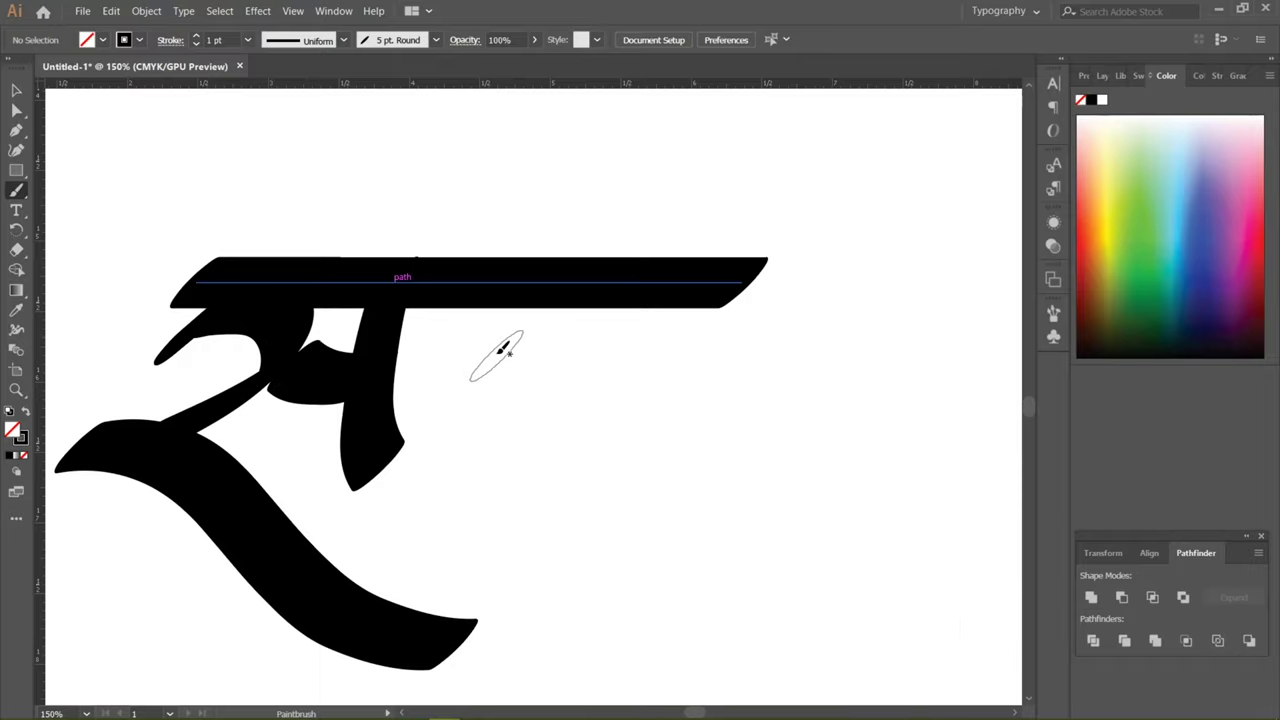
Step: Paint an open bowl and a straight stem with a hooked foot after the स, forming a व
mouse_move(545, 325)
mouse_down()
mouse_move(461, 346)
mouse_move(443, 372)
mouse_move(500, 411)
mouse_move(582, 368)
mouse_up()
key(ctrl+z)
mouse_move(550, 322)
mouse_down()
mouse_move(429, 405)
mouse_move(452, 470)
mouse_move(545, 462)
mouse_move(580, 412)
mouse_up()
mouse_move(572, 262)
mouse_down()
mouse_move(558, 290)
mouse_move(550, 482)
mouse_move(582, 500)
mouse_up()
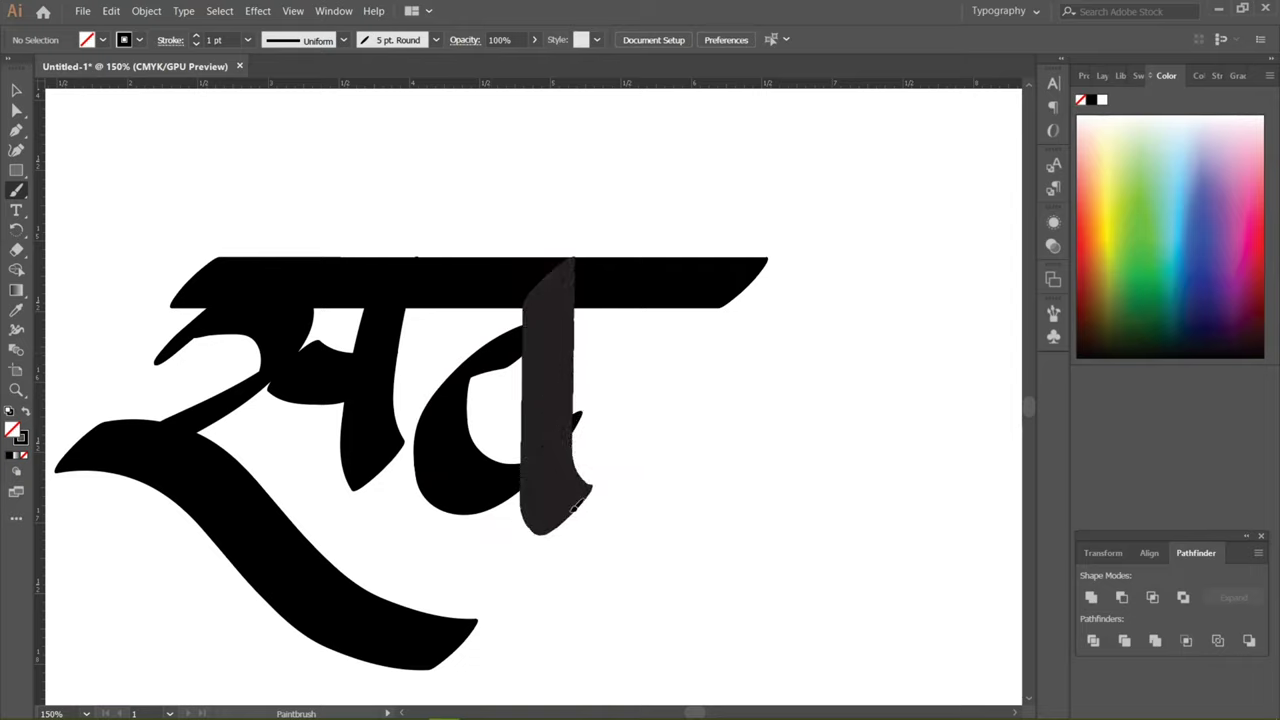
Step: Paint a diagonal crossbar through the व's bowl to make it a ब, redoing the stroke until its shape fits
mouse_move(541, 402)
mouse_down()
mouse_move(488, 373)
mouse_move(440, 315)
mouse_up()
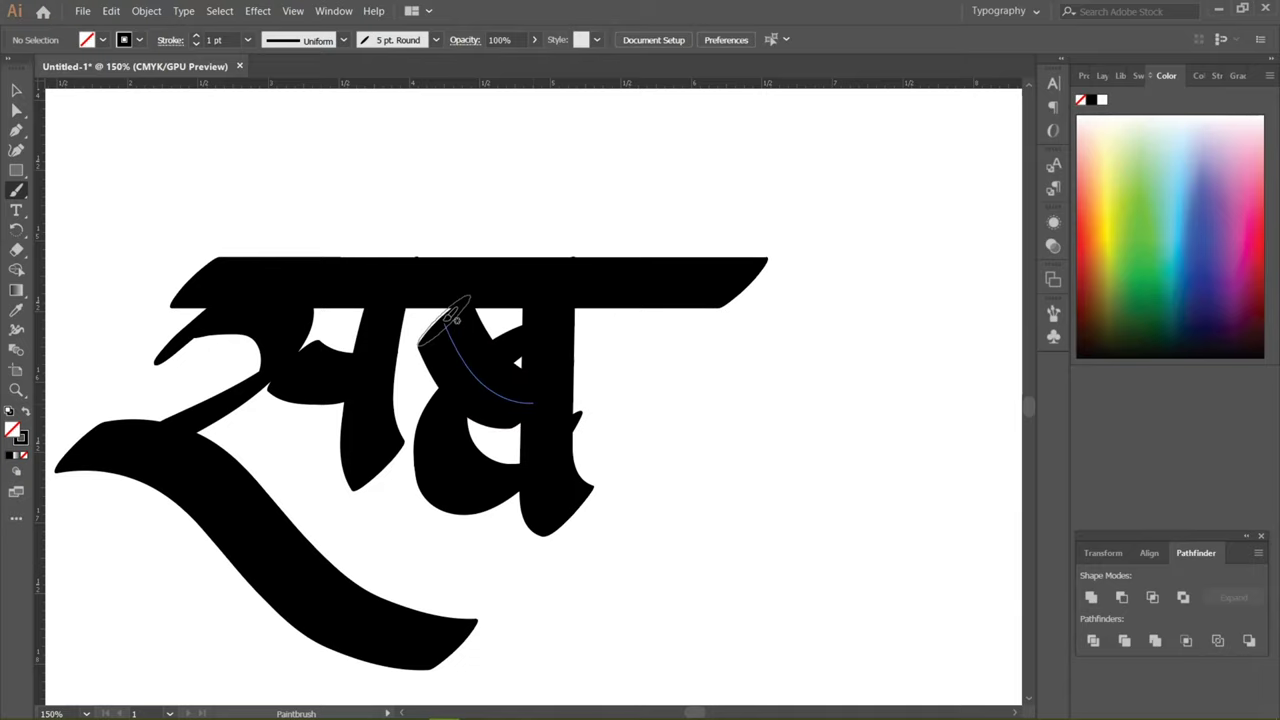
key(ctrl+z)
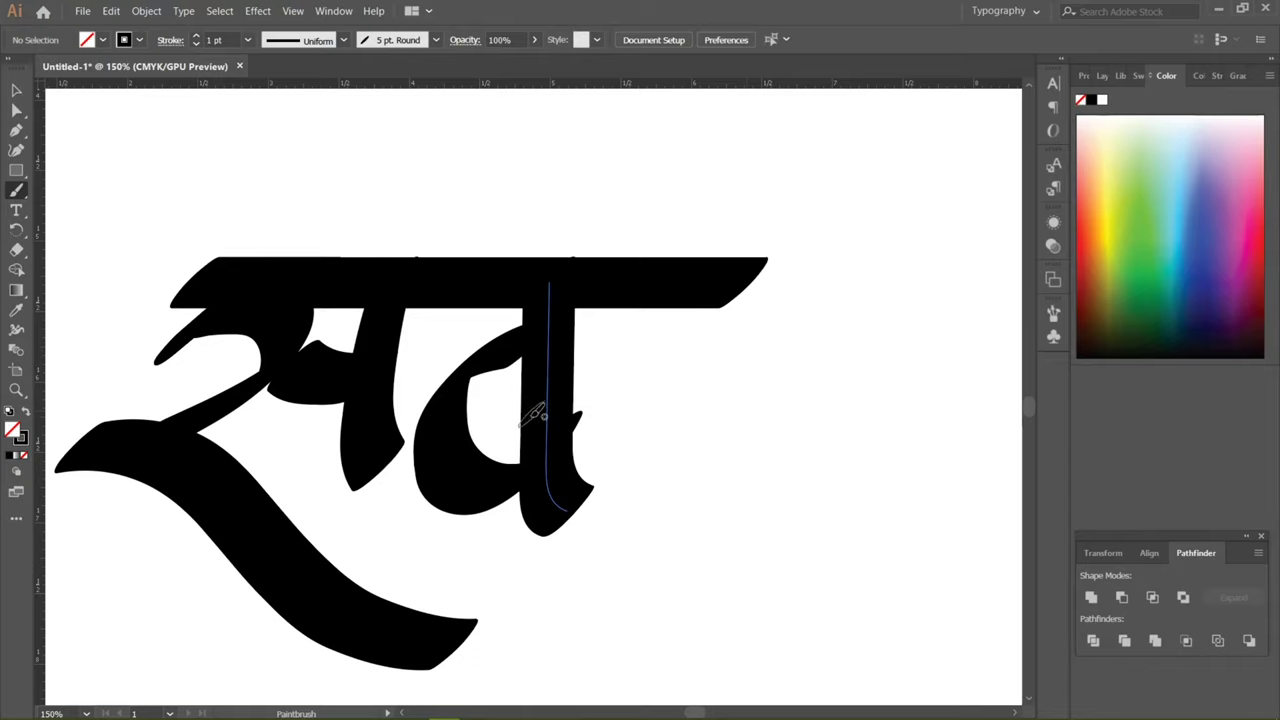
drag(535, 412, 433, 332)
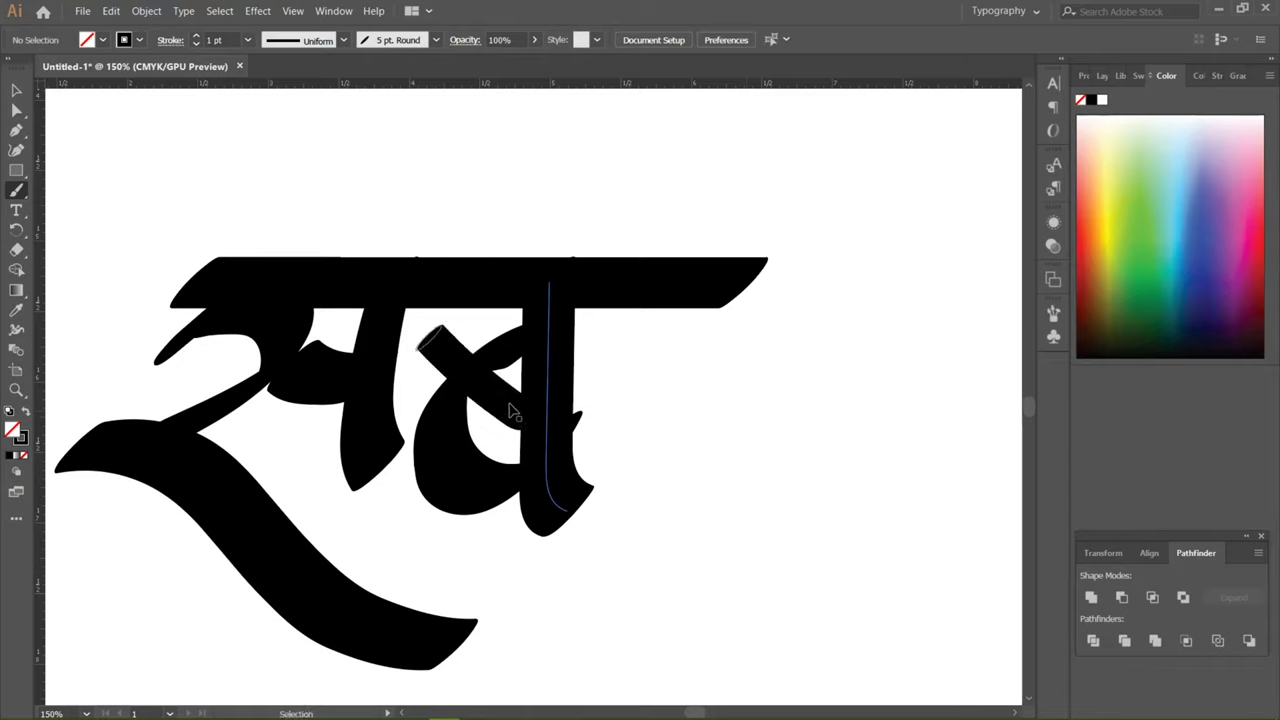
key(ctrl+z)
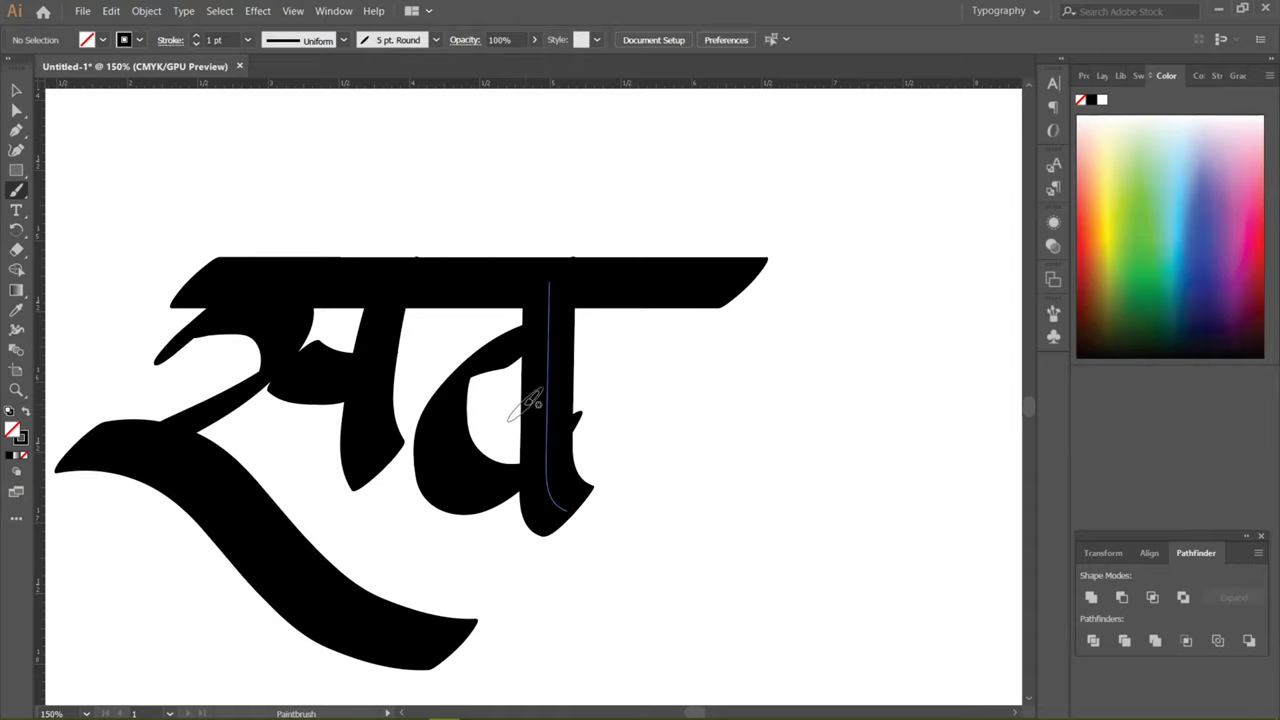
mouse_move(533, 410)
mouse_down()
mouse_move(494, 367)
mouse_move(420, 328)
mouse_up()
key(ctrl+z)
mouse_move(536, 425)
mouse_down()
mouse_move(493, 363)
mouse_move(425, 322)
mouse_up()
Step: Paint the letter र after the ब, with a long tail sweeping down and curling up to the right
click(16, 90)
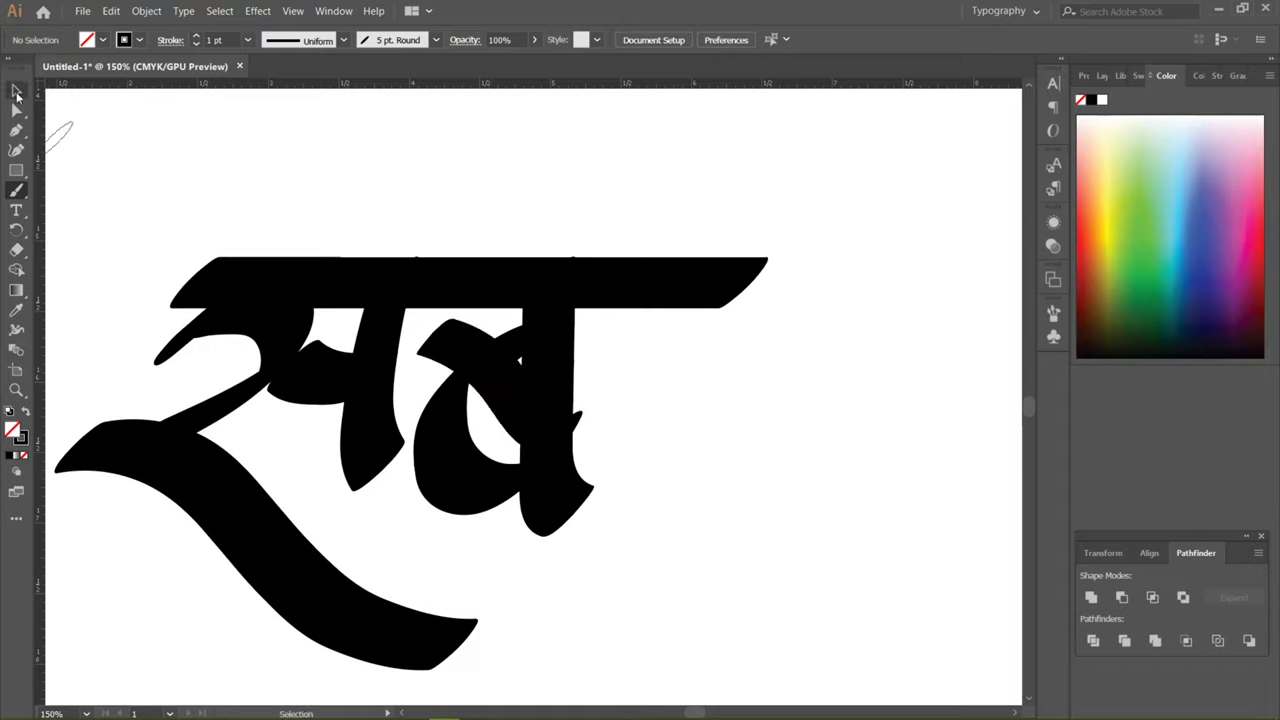
click(603, 300)
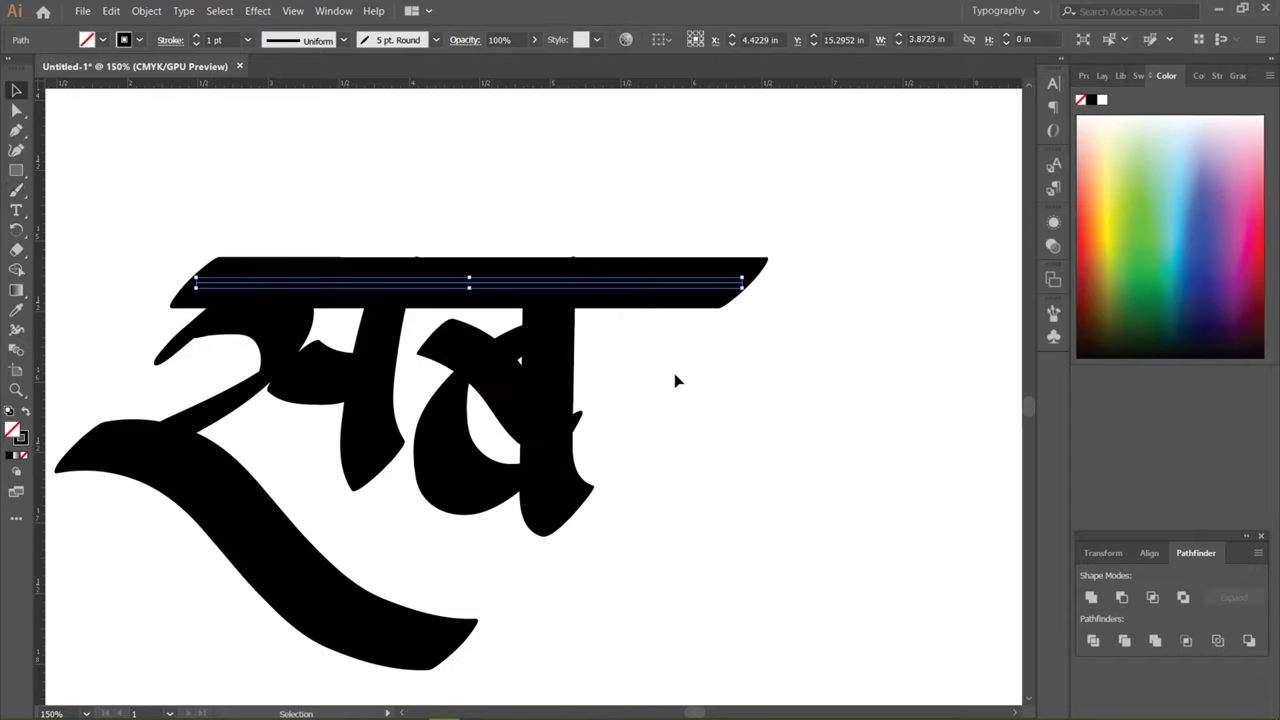
key(b)
mouse_move(682, 374)
mouse_down()
mouse_move(633, 261)
mouse_move(559, 279)
mouse_move(582, 247)
mouse_move(620, 262)
mouse_move(637, 299)
mouse_move(549, 387)
mouse_move(615, 448)
mouse_move(729, 511)
mouse_move(802, 517)
mouse_move(864, 482)
mouse_up()
key(ctrl+minus)
key(ctrl+minus)
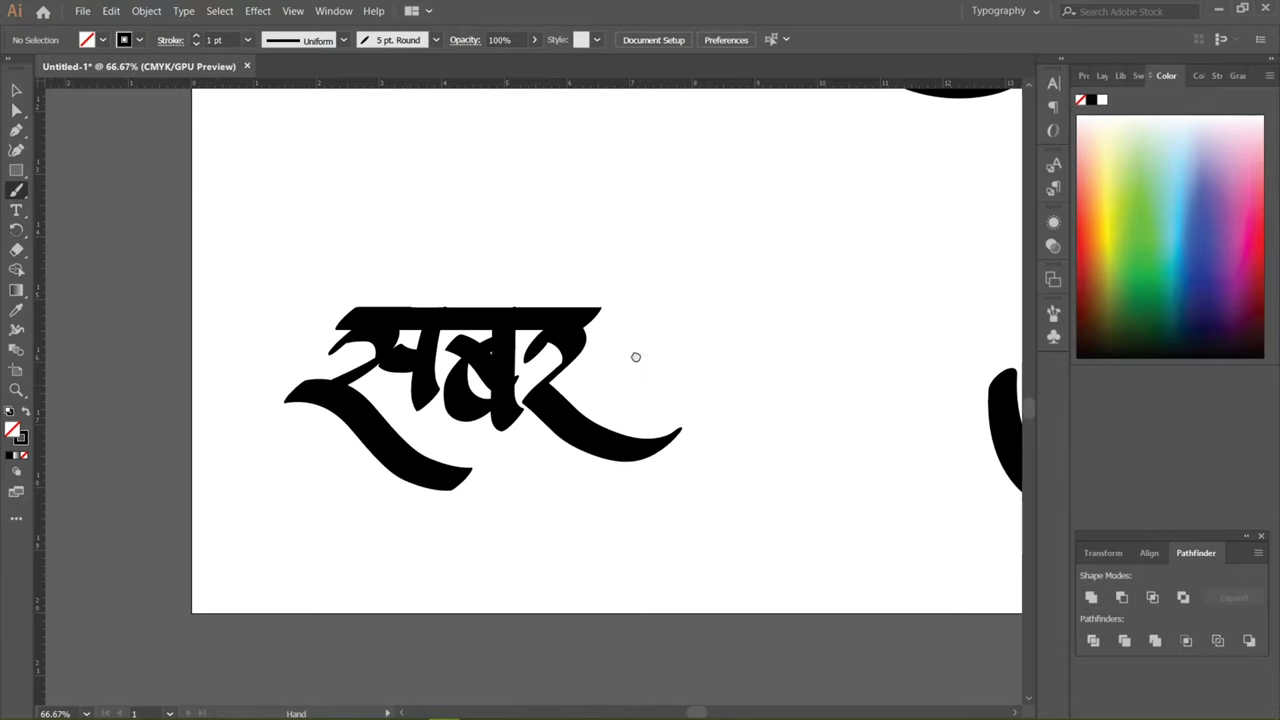
Step: Lengthen the headline of the सबर lettering by about 2.5 inches to the right
drag(635, 357, 556, 391)
click(15, 88)
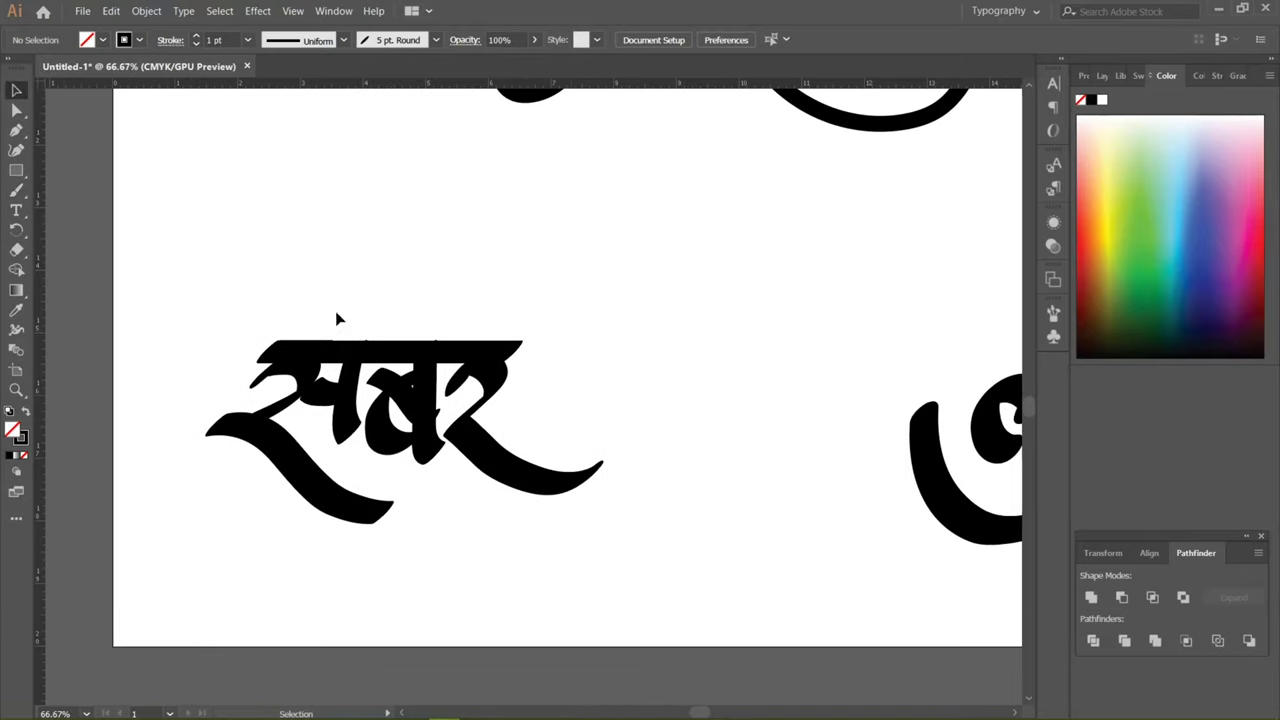
click(434, 351)
drag(511, 349, 683, 349)
click(536, 400)
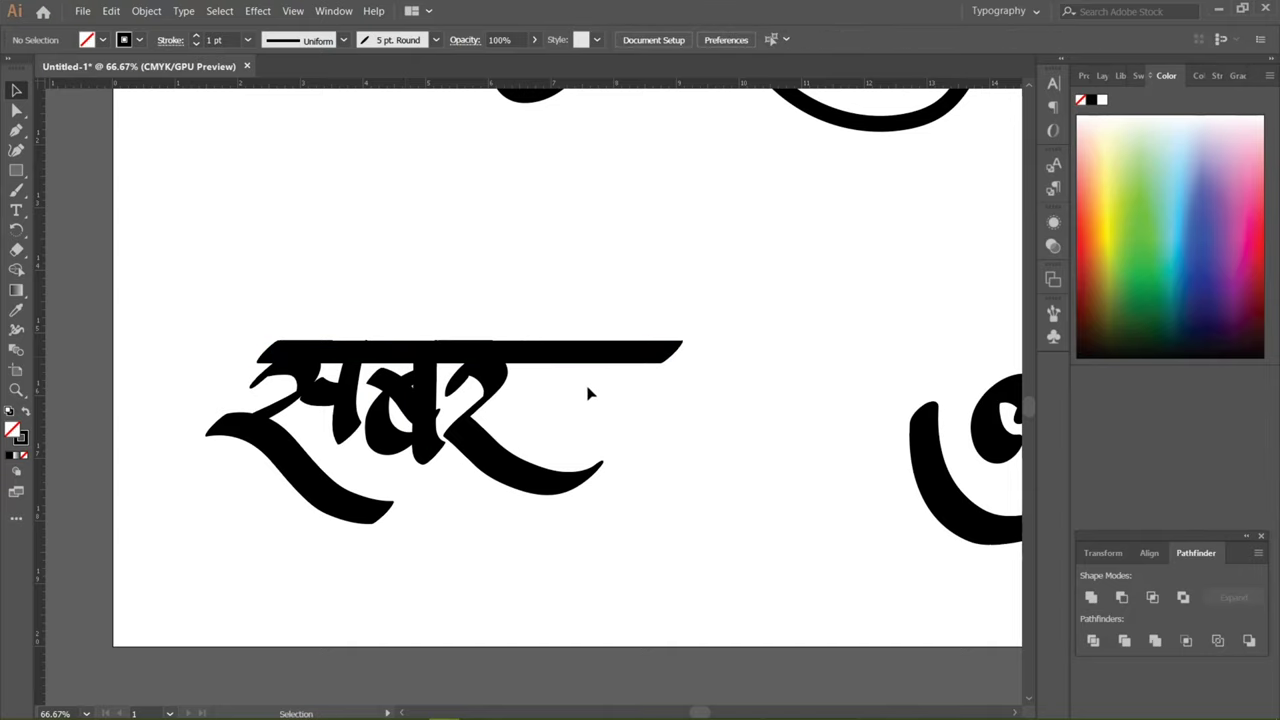
Step: Paint a short stroke linking the र to an open bowl and a straight, hooked-foot stem, forming स्व under the headline
key(ctrl+plus)
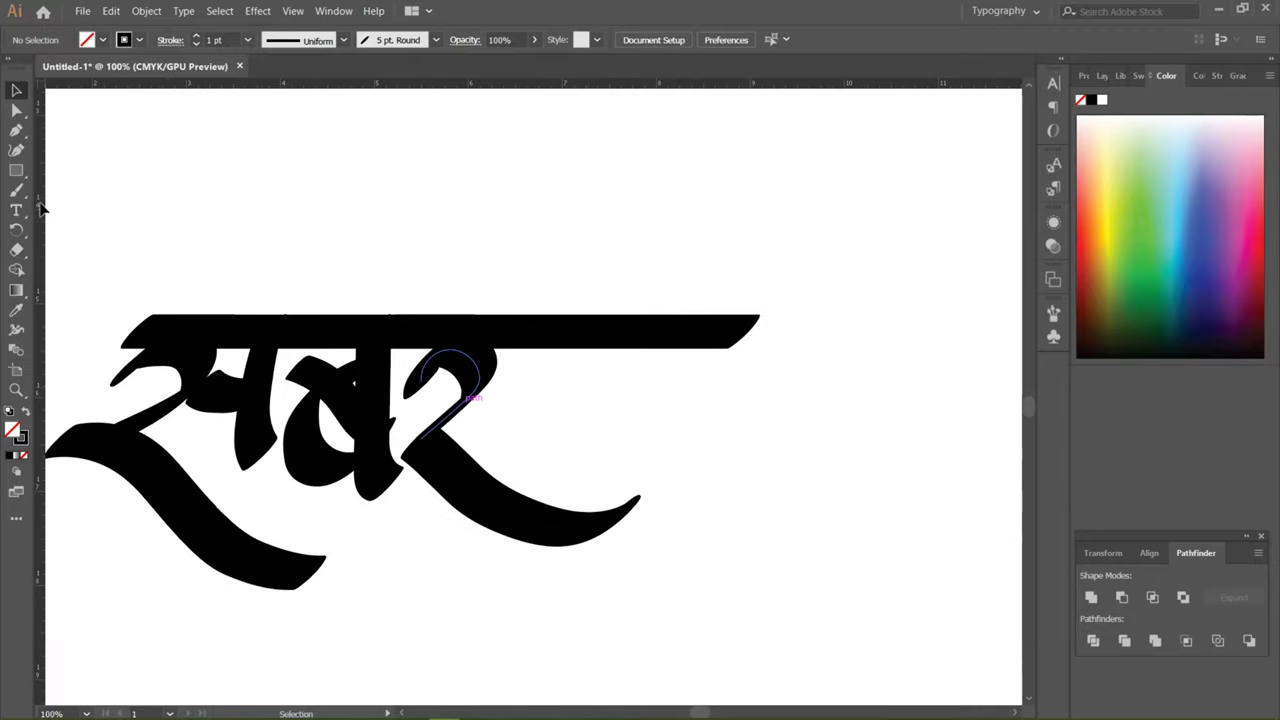
key(b)
mouse_move(462, 415)
mouse_down()
mouse_move(515, 402)
mouse_move(551, 379)
mouse_move(529, 387)
mouse_move(527, 412)
mouse_move(553, 425)
mouse_move(592, 405)
mouse_move(545, 372)
mouse_up()
key(ctrl+z)
mouse_move(520, 416)
mouse_down()
mouse_move(582, 448)
mouse_move(596, 392)
mouse_up()
drag(605, 336, 592, 487)
Step: Turn the व into क्र with a diagonal tail below the stem and a curved hook, and paint the ा stem at the headline's end
mouse_move(590, 440)
mouse_down()
mouse_move(568, 474)
mouse_move(541, 472)
mouse_move(588, 438)
mouse_move(560, 477)
mouse_move(591, 442)
mouse_move(598, 474)
mouse_move(573, 447)
mouse_move(526, 488)
mouse_up()
key(ctrl+z)
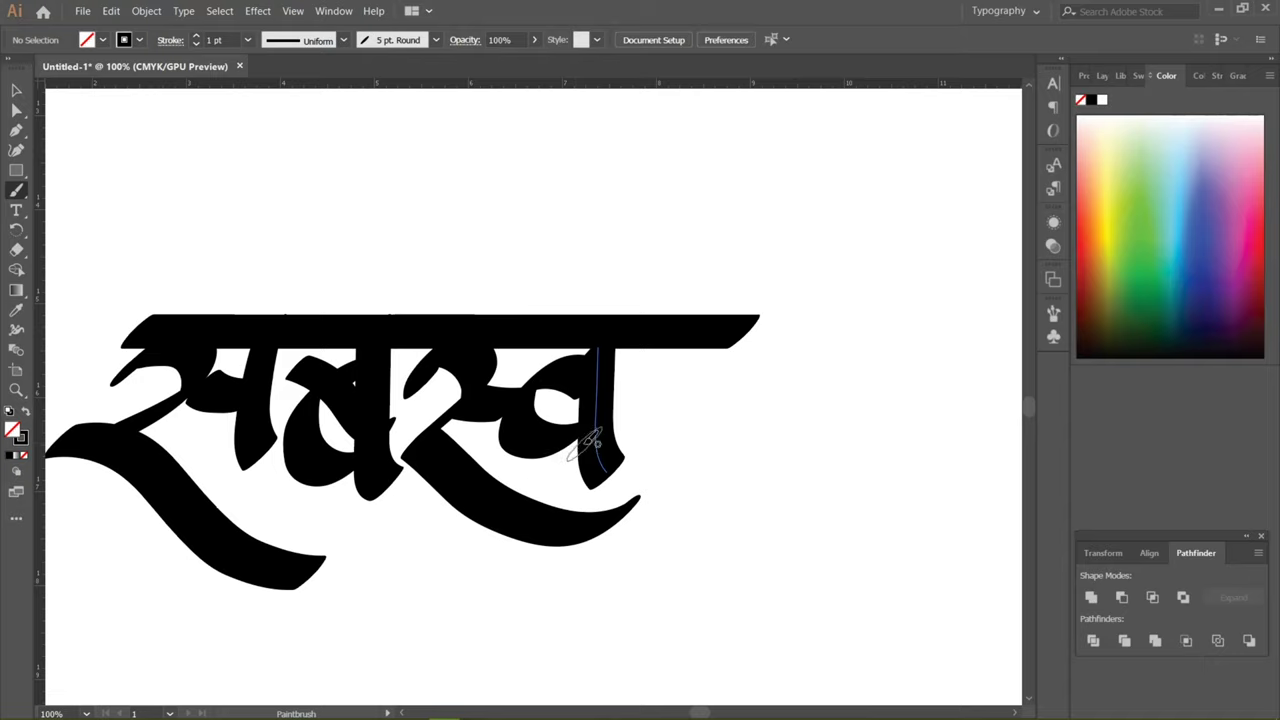
mouse_move(592, 440)
mouse_down()
mouse_move(511, 543)
mouse_move(474, 557)
mouse_move(416, 550)
mouse_up()
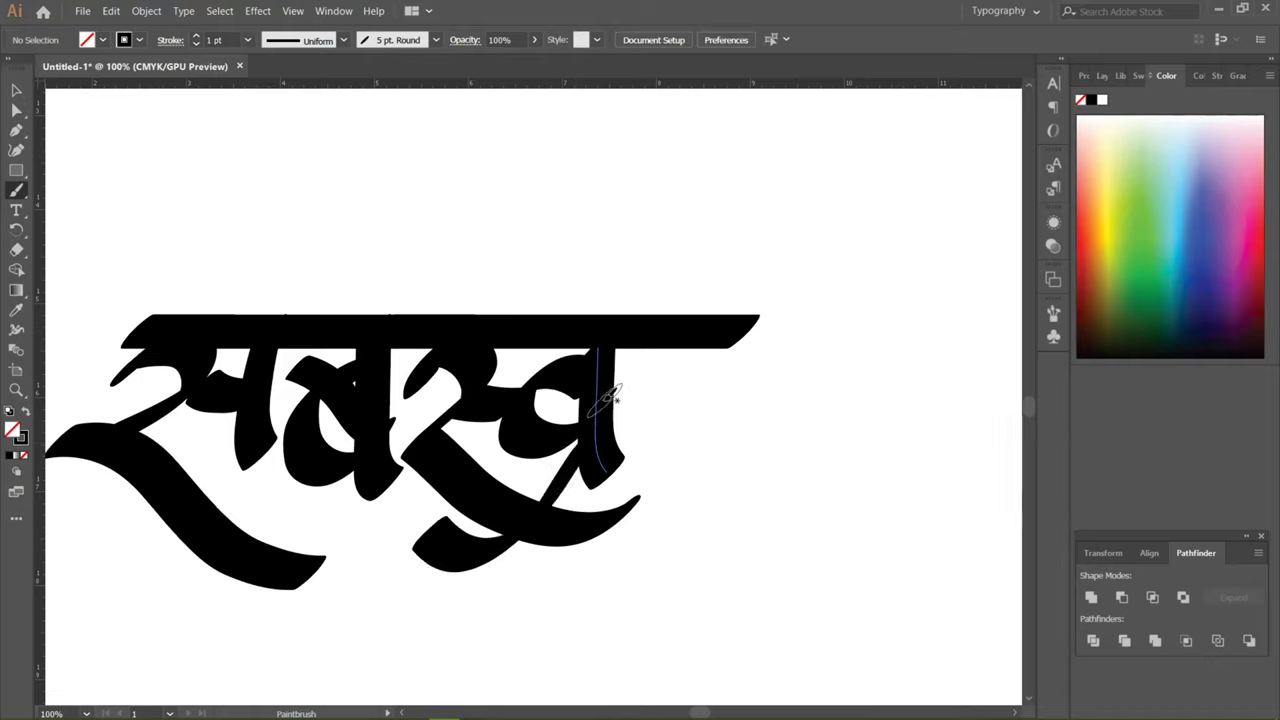
mouse_move(606, 392)
mouse_down()
mouse_move(649, 369)
mouse_move(686, 394)
mouse_move(680, 440)
mouse_move(650, 458)
mouse_up()
drag(737, 409, 607, 370)
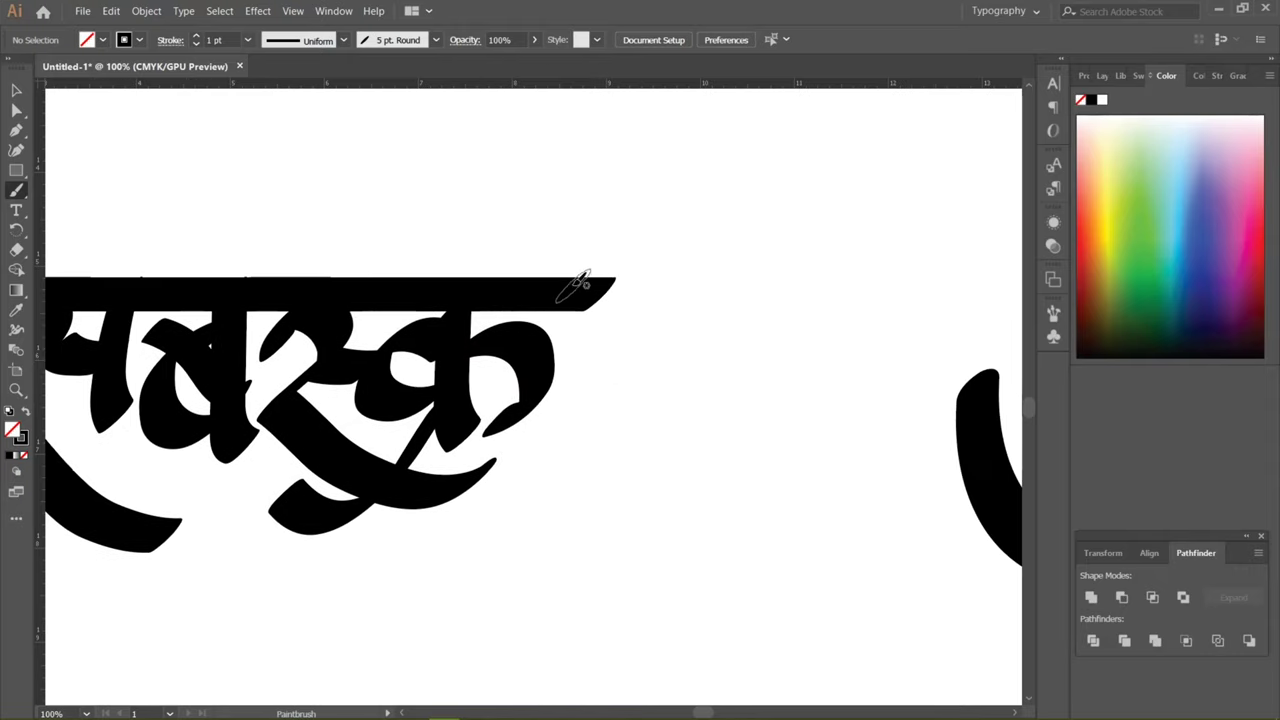
drag(596, 310, 592, 422)
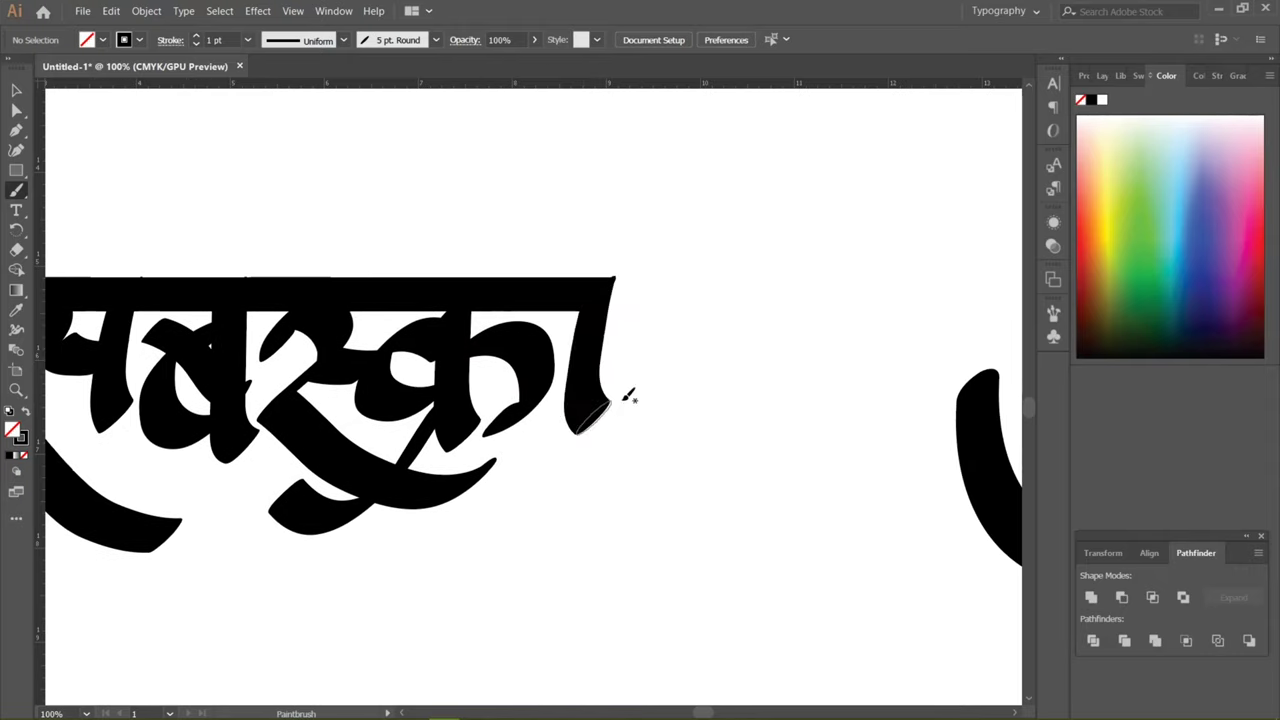
Step: Duplicate the three strokes of the ब about 5 inches to the right, placing the copy after the ा
click(16, 91)
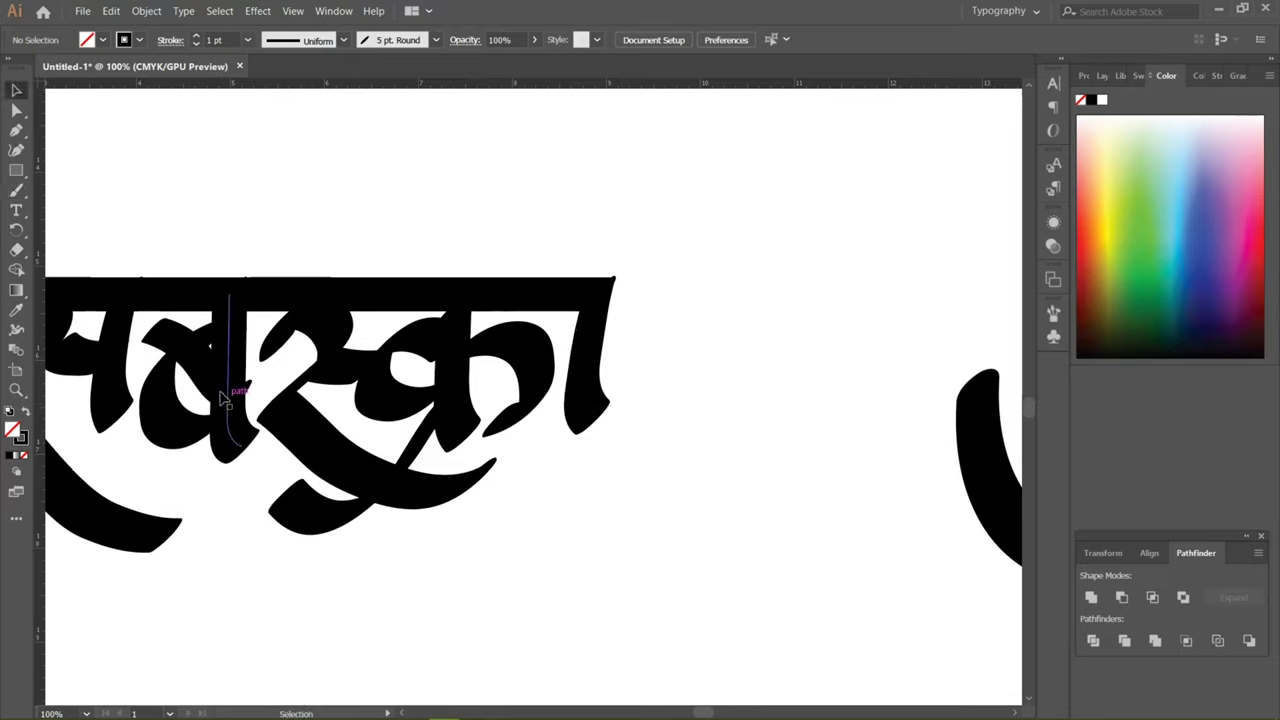
click(214, 398)
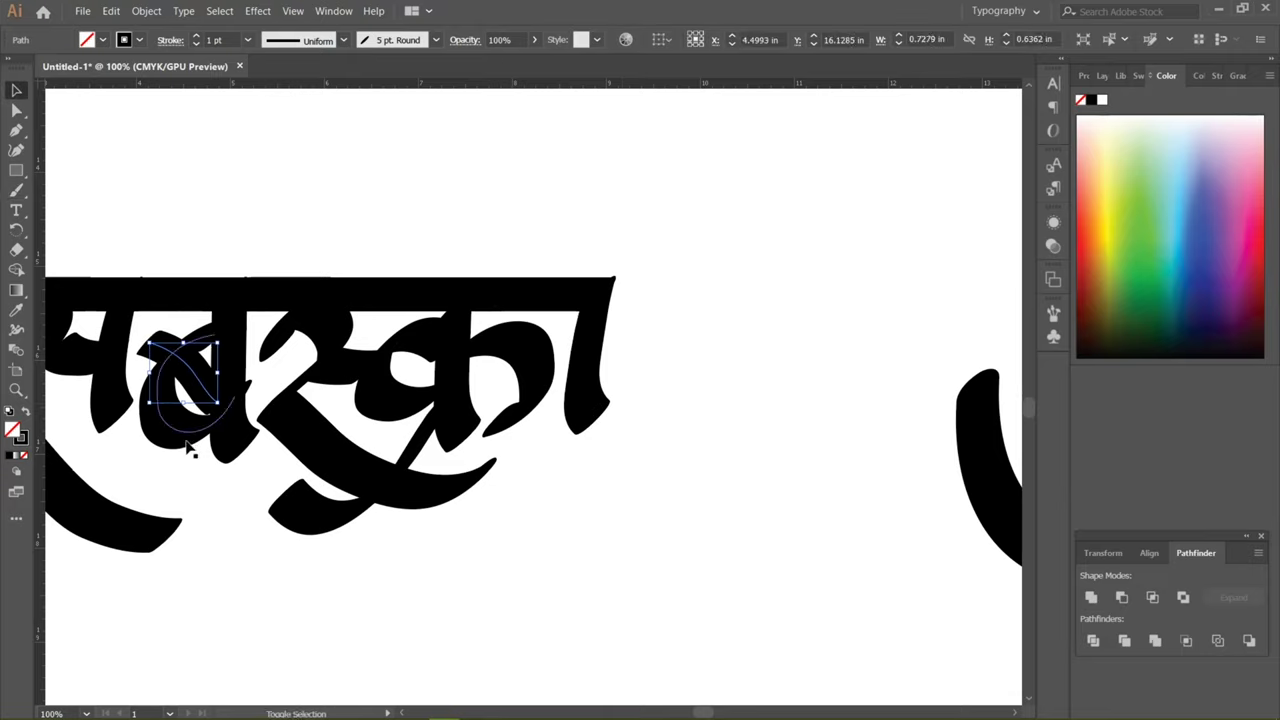
shift+click(231, 448)
shift+click(232, 456)
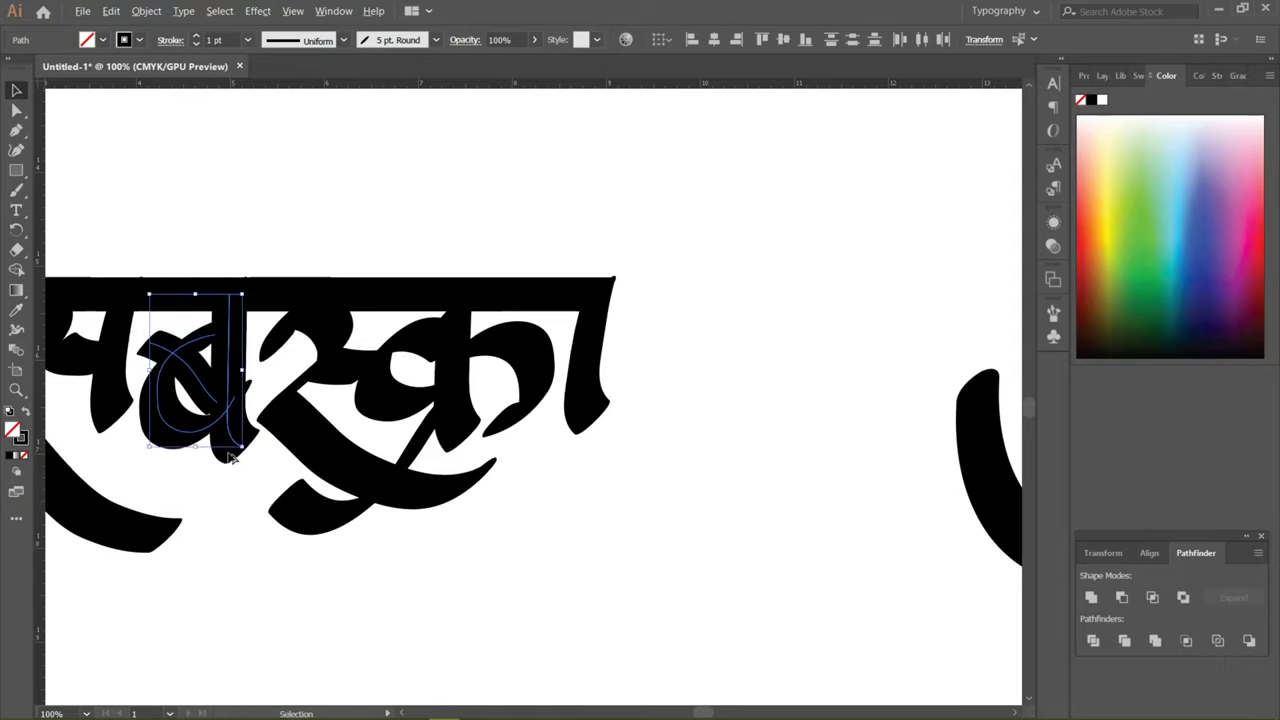
drag(229, 457, 699, 457)
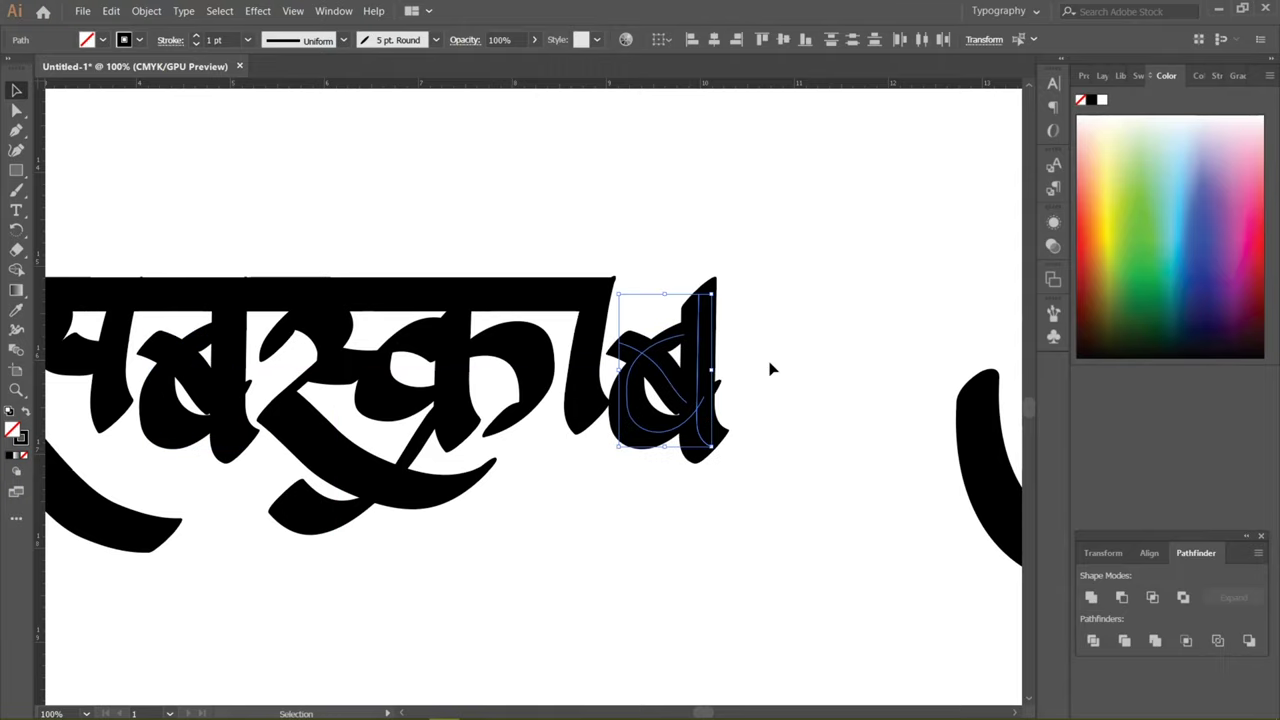
click(770, 369)
Step: Extend the headline about 1.6 inches to the right so that it spans the copied ब
click(545, 298)
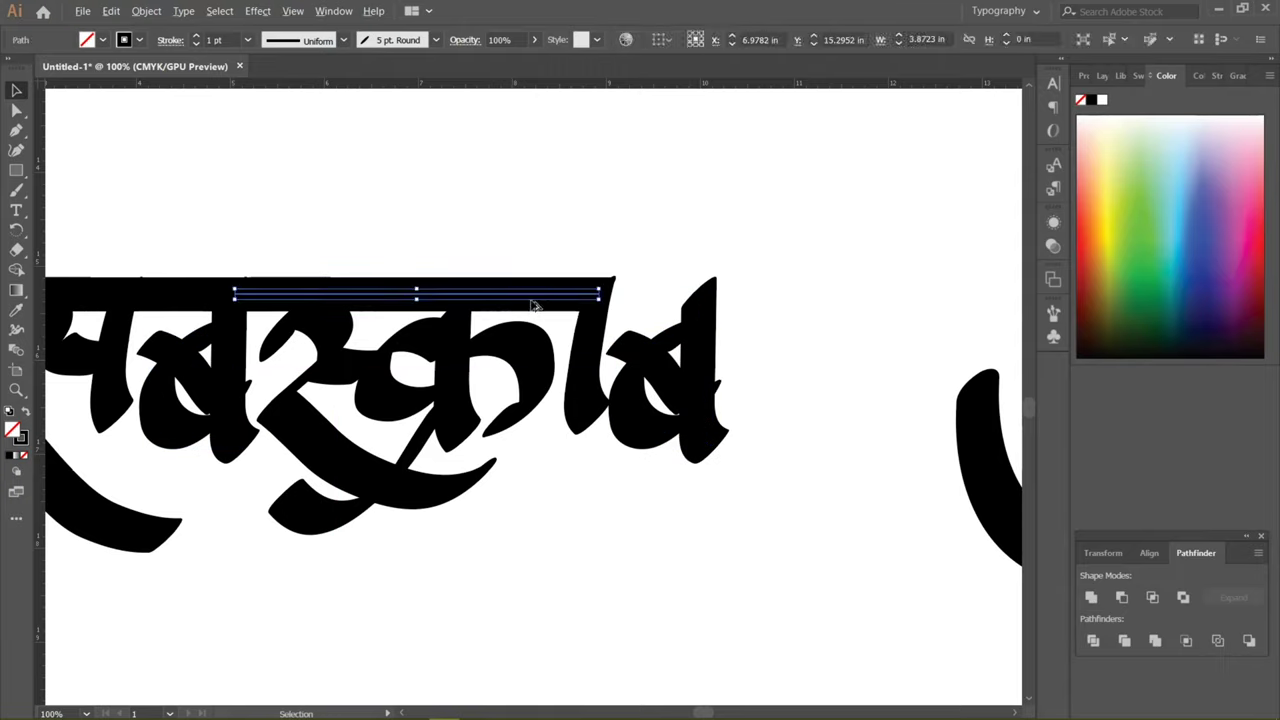
drag(534, 298, 686, 300)
click(777, 343)
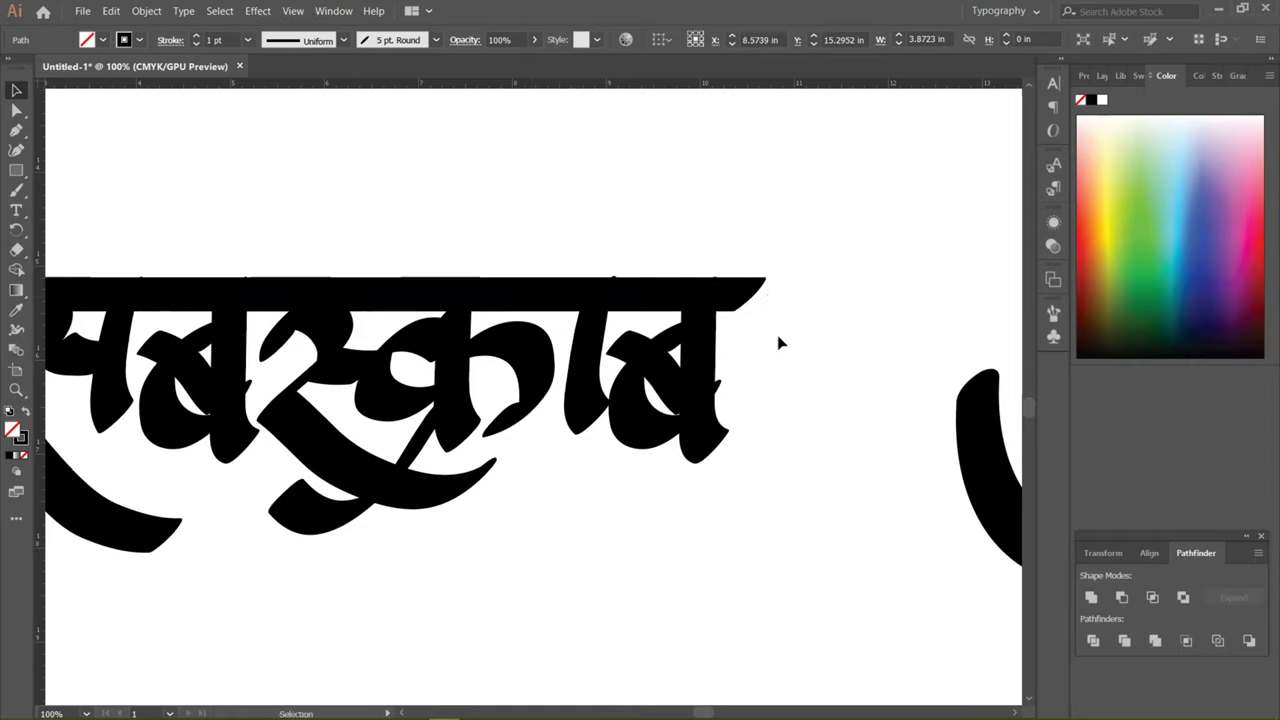
Step: Shift the copied ब about 0.15 inch to the right, away from the ा stem
click(630, 432)
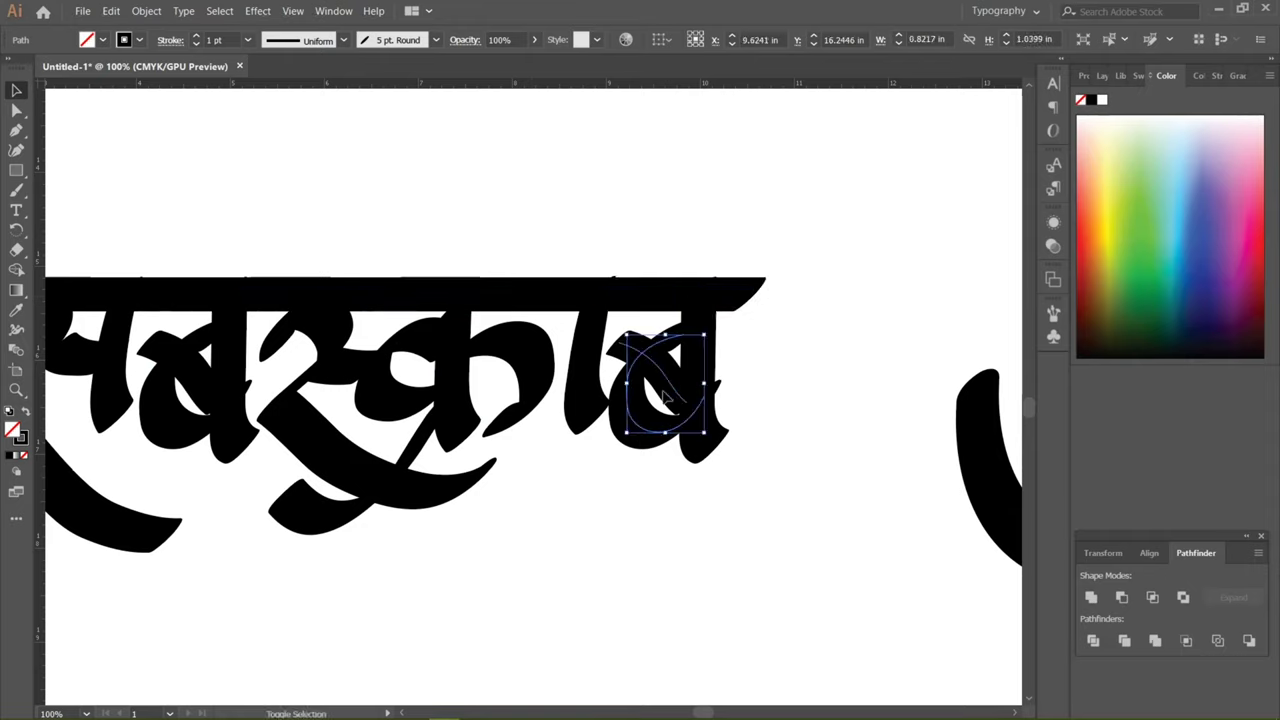
shift+click(705, 428)
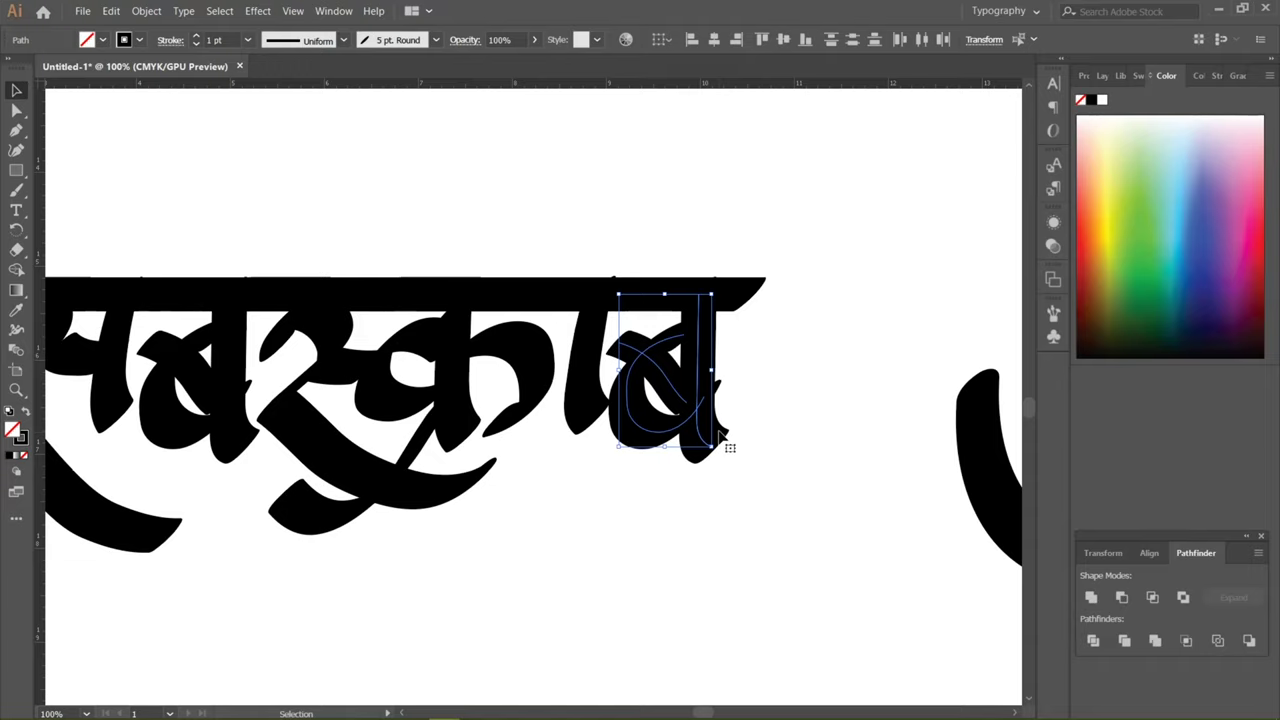
click(806, 401)
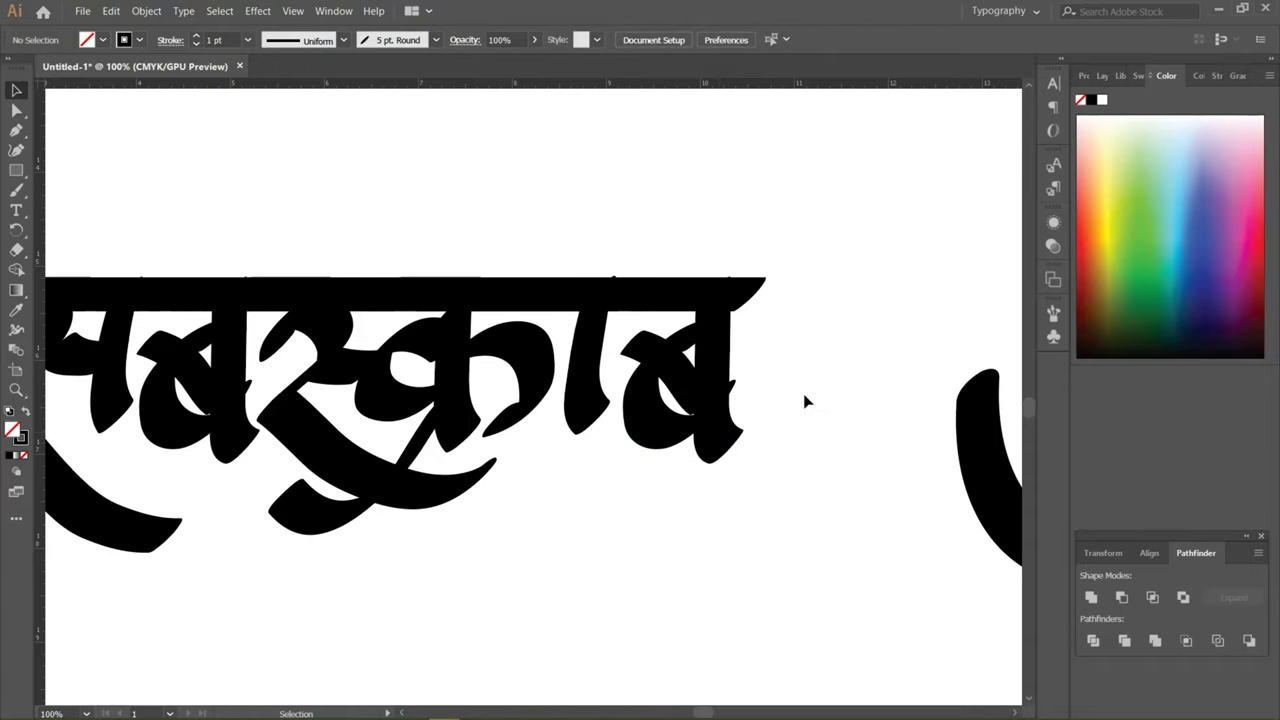
key(ctrl+minus)
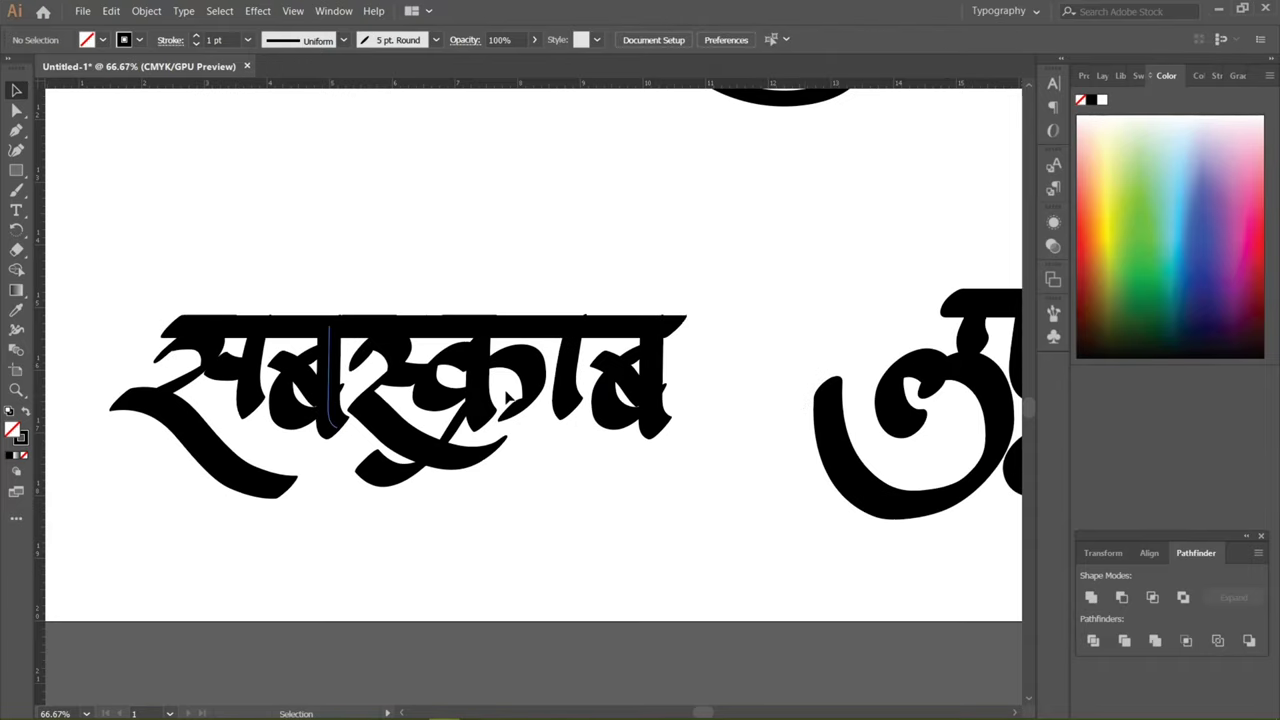
key(a)
key(ctrl+equal)
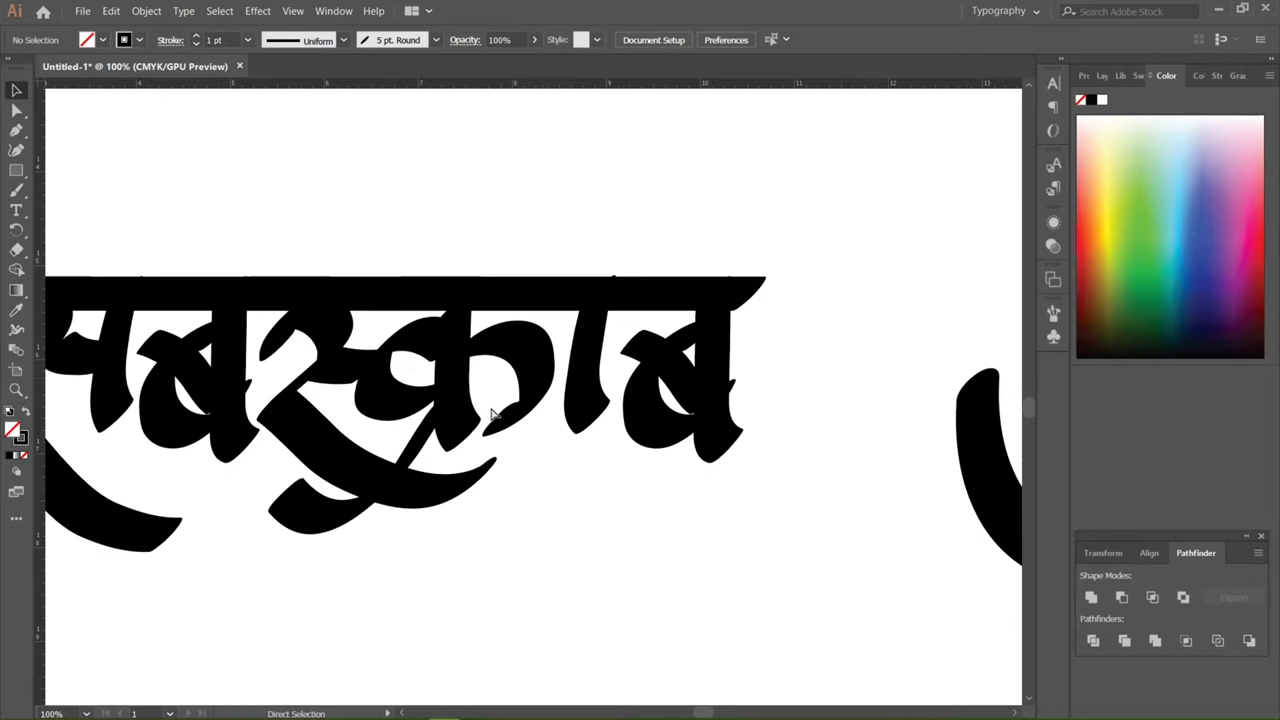
key(ctrl+minus)
key(v)
Step: Try a -97° angle, 58% roundness and 18 pt size in the 5 pt. Flat calligraphic brush options without keeping them
mouse_move(469, 309)
mouse_down()
mouse_move(509, 460)
mouse_move(449, 546)
mouse_move(289, 491)
mouse_move(582, 454)
mouse_move(537, 460)
mouse_up()
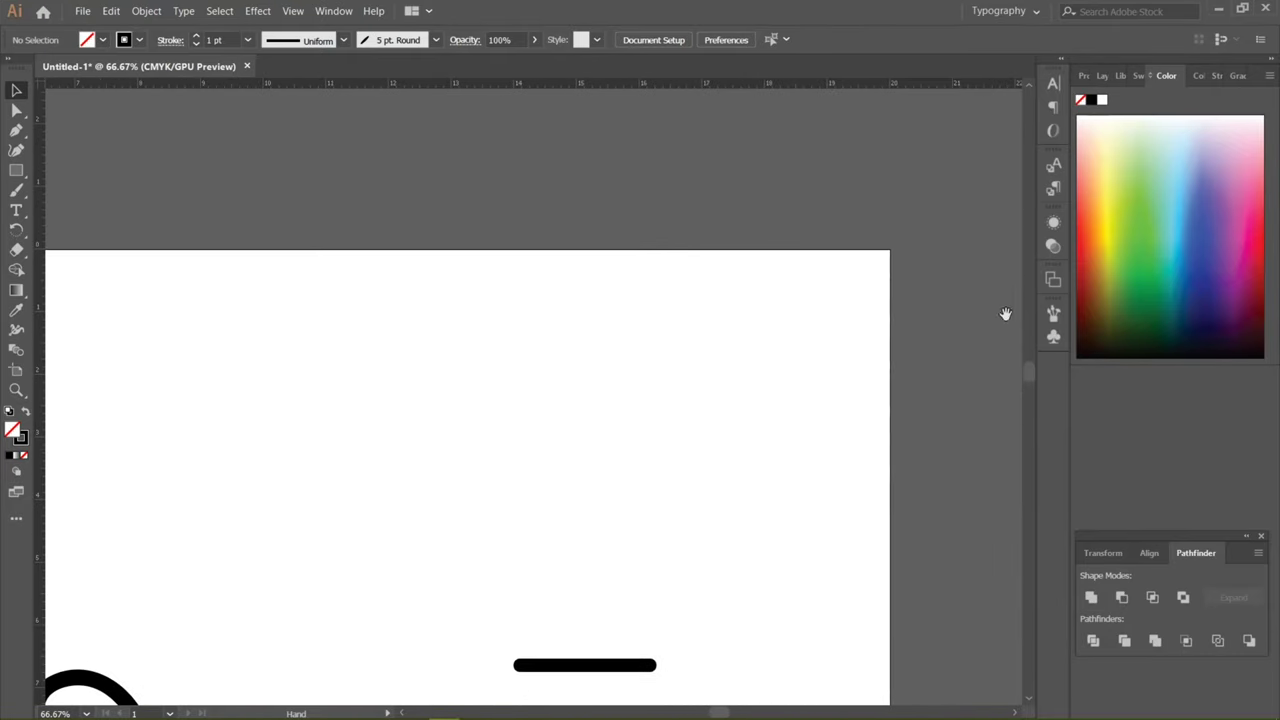
click(1053, 315)
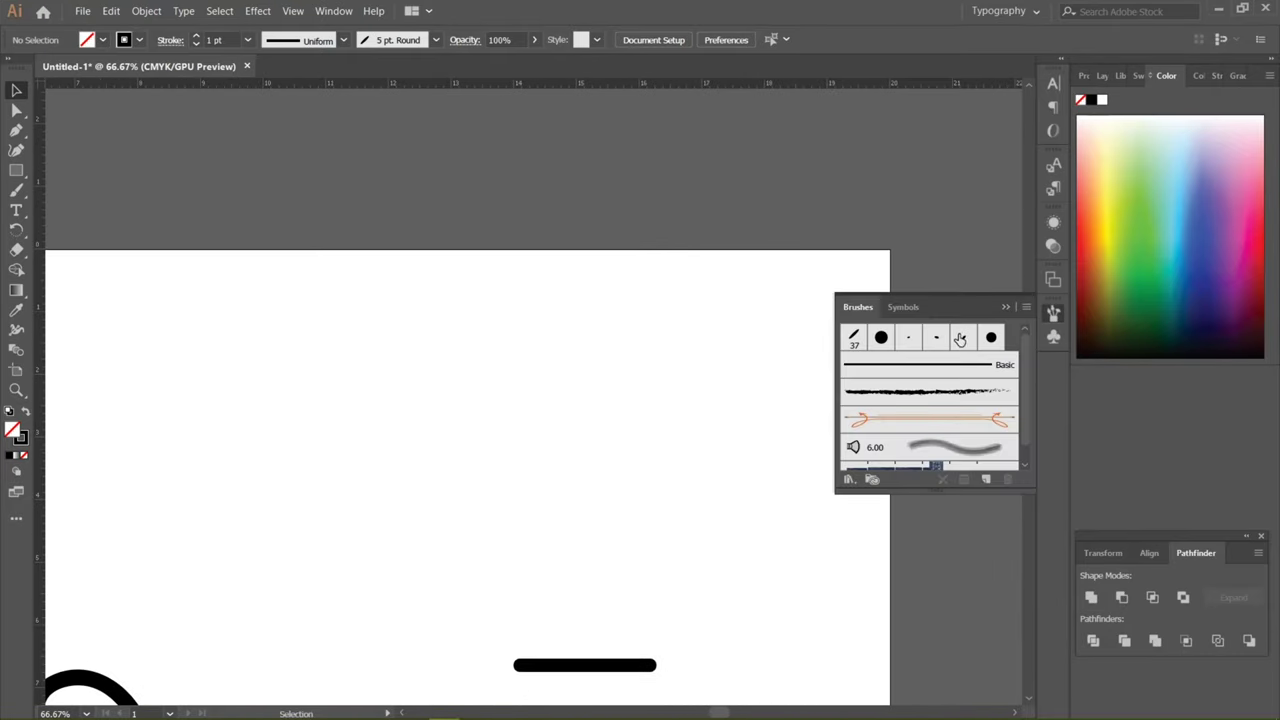
double_click(962, 337)
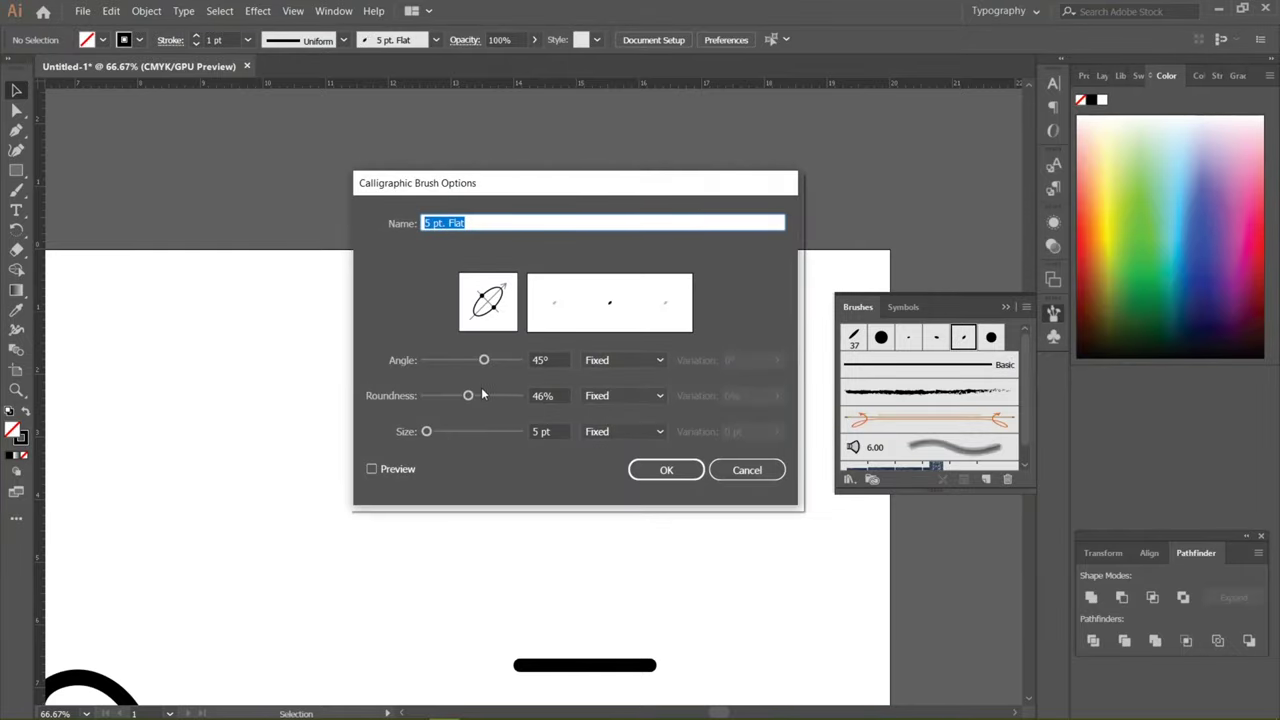
mouse_move(468, 395)
mouse_down()
mouse_move(512, 361)
mouse_move(486, 362)
mouse_up()
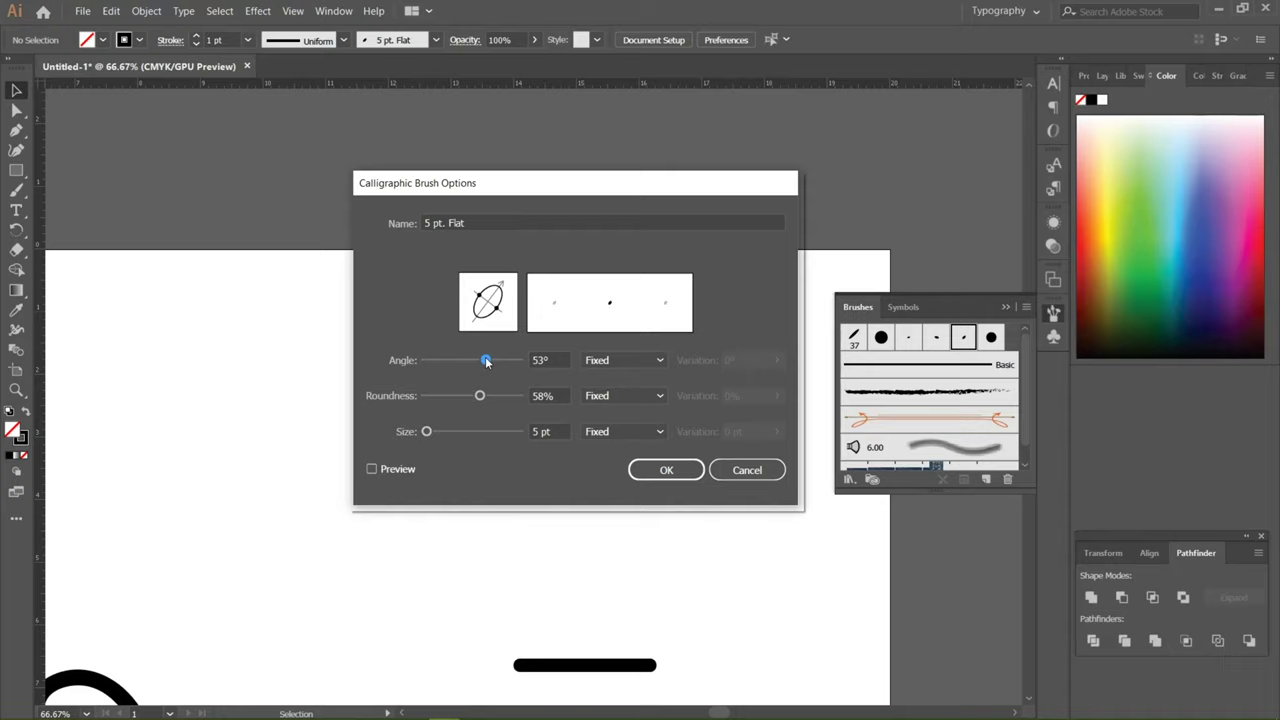
click(616, 399)
click(617, 412)
click(620, 360)
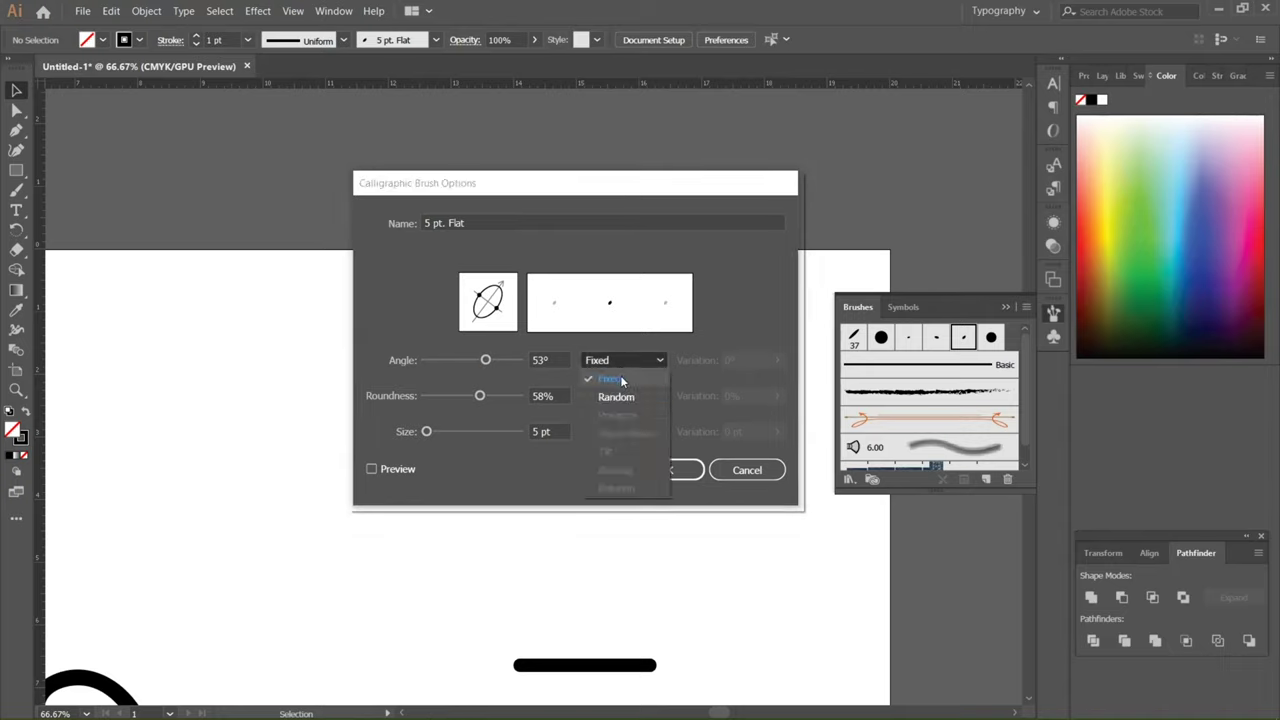
click(610, 378)
drag(486, 360, 446, 360)
mouse_move(426, 431)
mouse_down()
mouse_move(503, 434)
mouse_move(434, 432)
mouse_up()
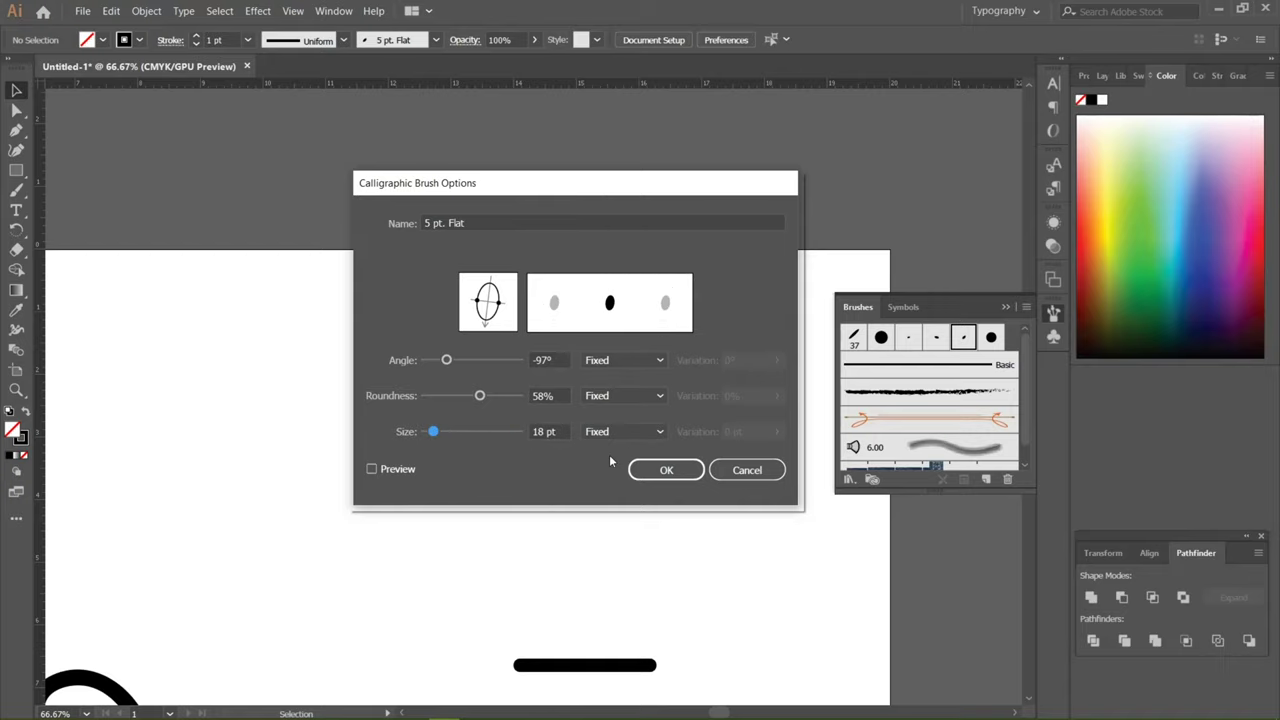
click(747, 470)
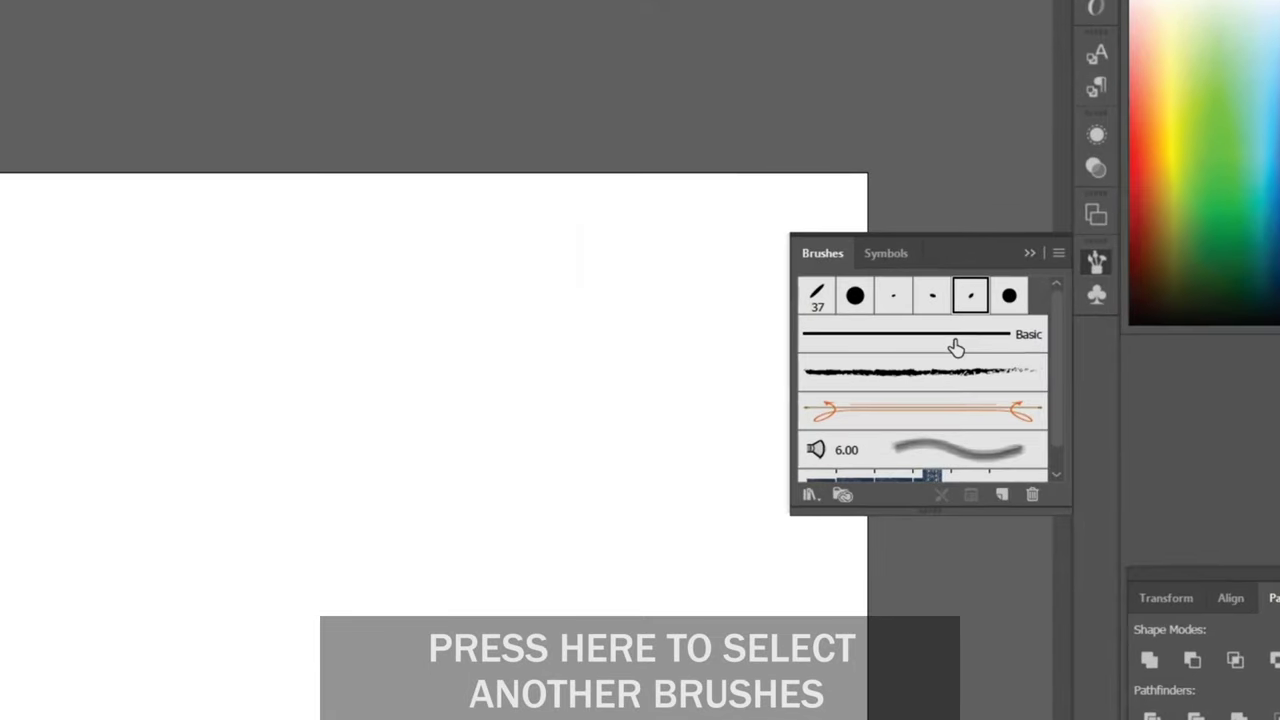
Step: Load the Arrows_Special brush library and choose its first arrow brush, with a solid black tail
scroll(942, 407, down, 1)
click(770, 510)
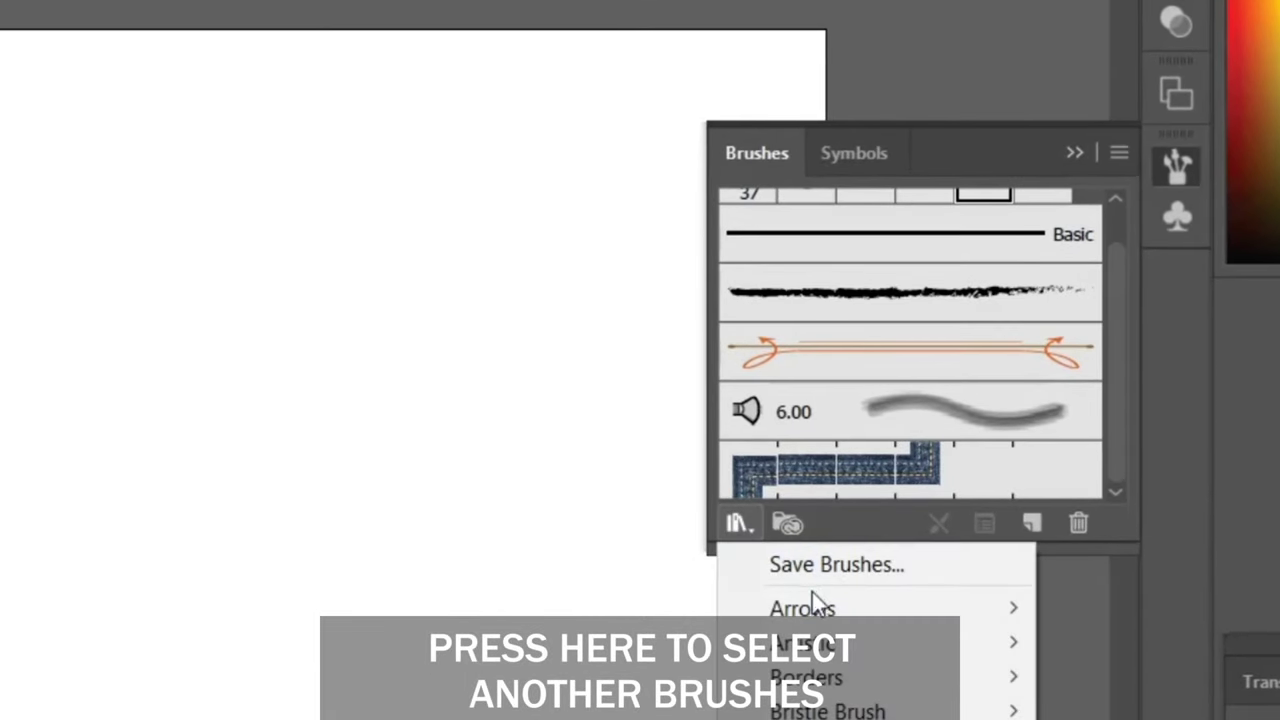
mouse_move(812, 606)
click(1133, 607)
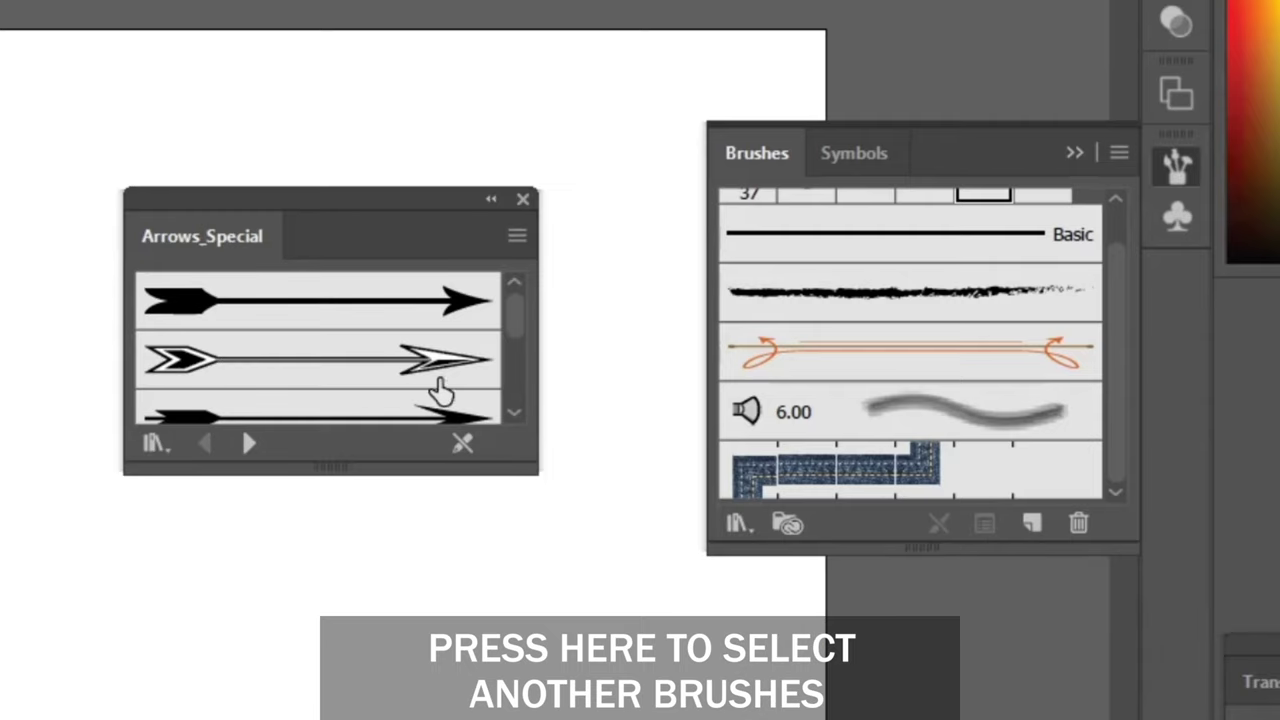
click(314, 306)
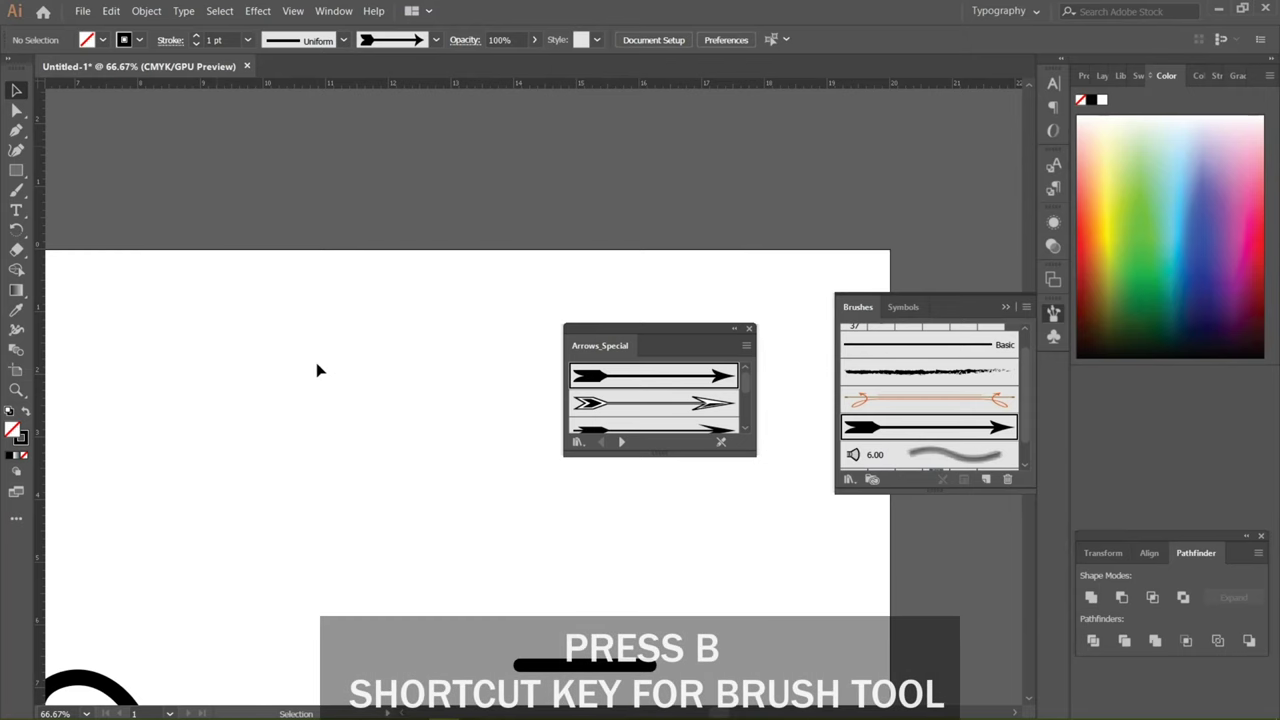
Step: Paint headline-less Devanagari letter strokes on the blank artboard with the arrow brush: a long-tailed र, a short stem, a loop and a hooked stem
key(b)
drag(447, 374, 286, 471)
key(ctrl+z)
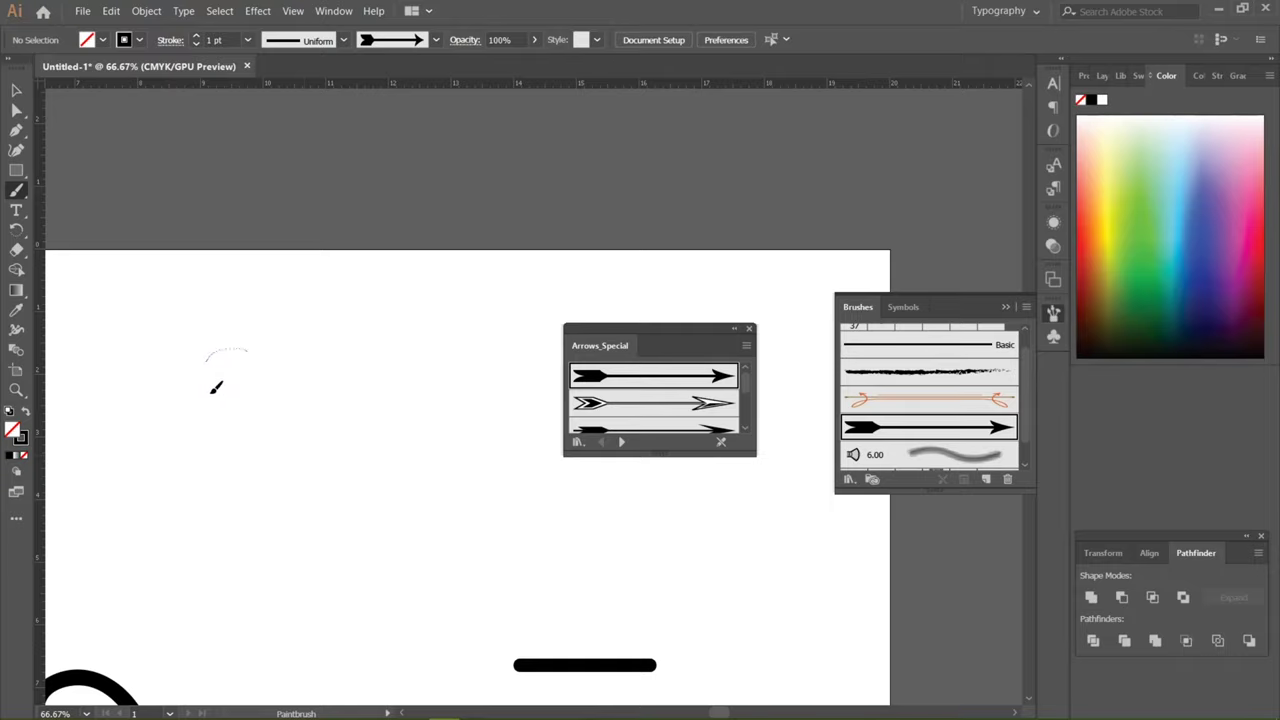
drag(296, 492, 297, 494)
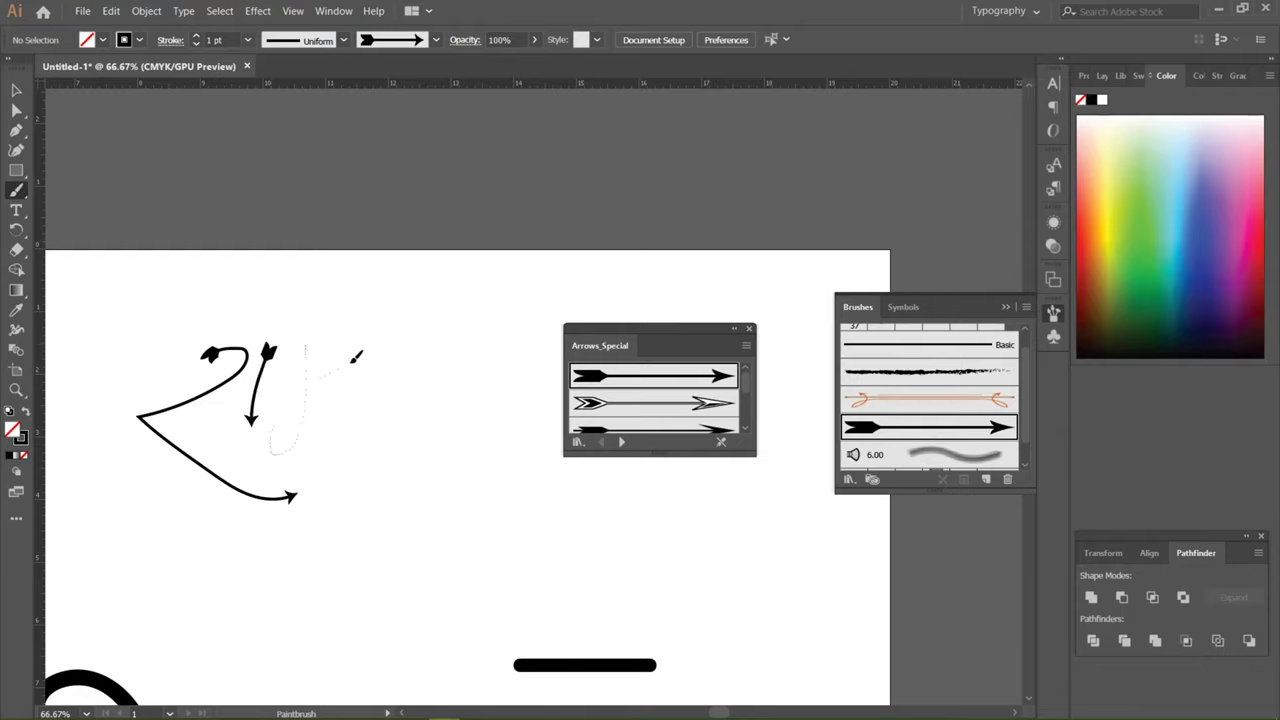
drag(353, 359, 357, 350)
drag(339, 456, 358, 470)
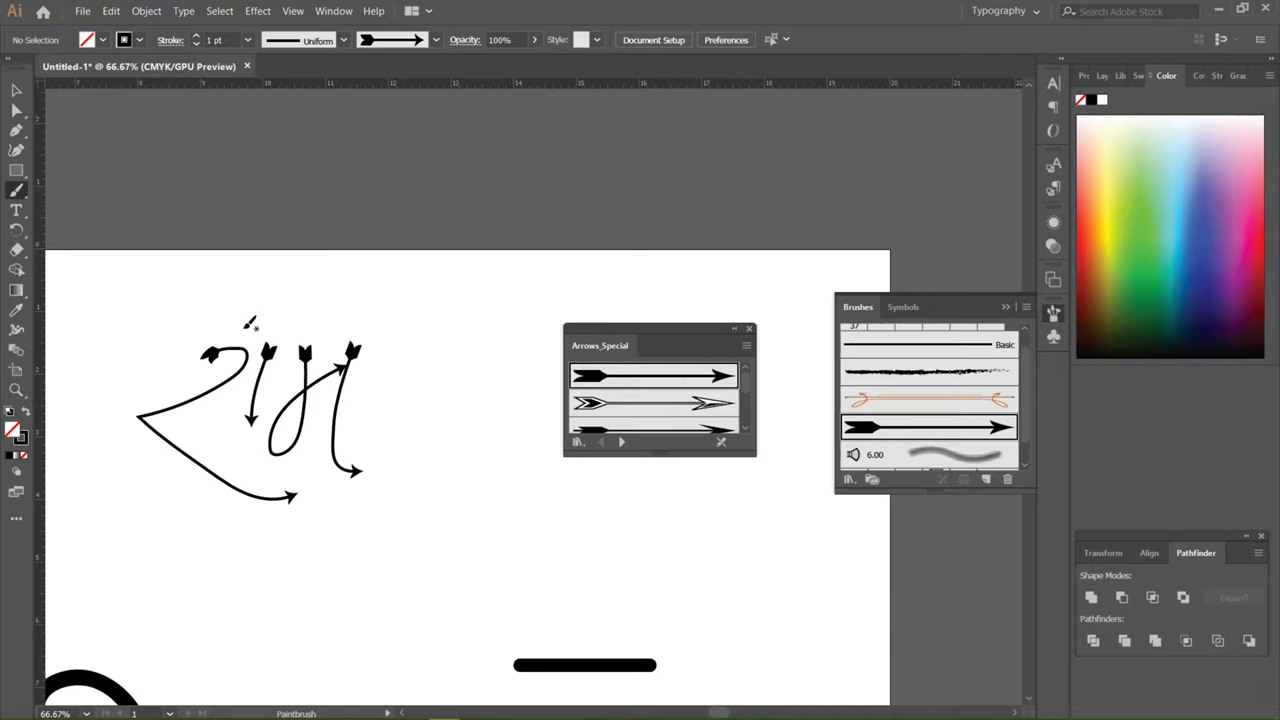
key(v)
Step: Load the Arrows_Standard brush library and choose its solid tapered wedge brush for the Paintbrush tool
scroll(507, 460, right, 3)
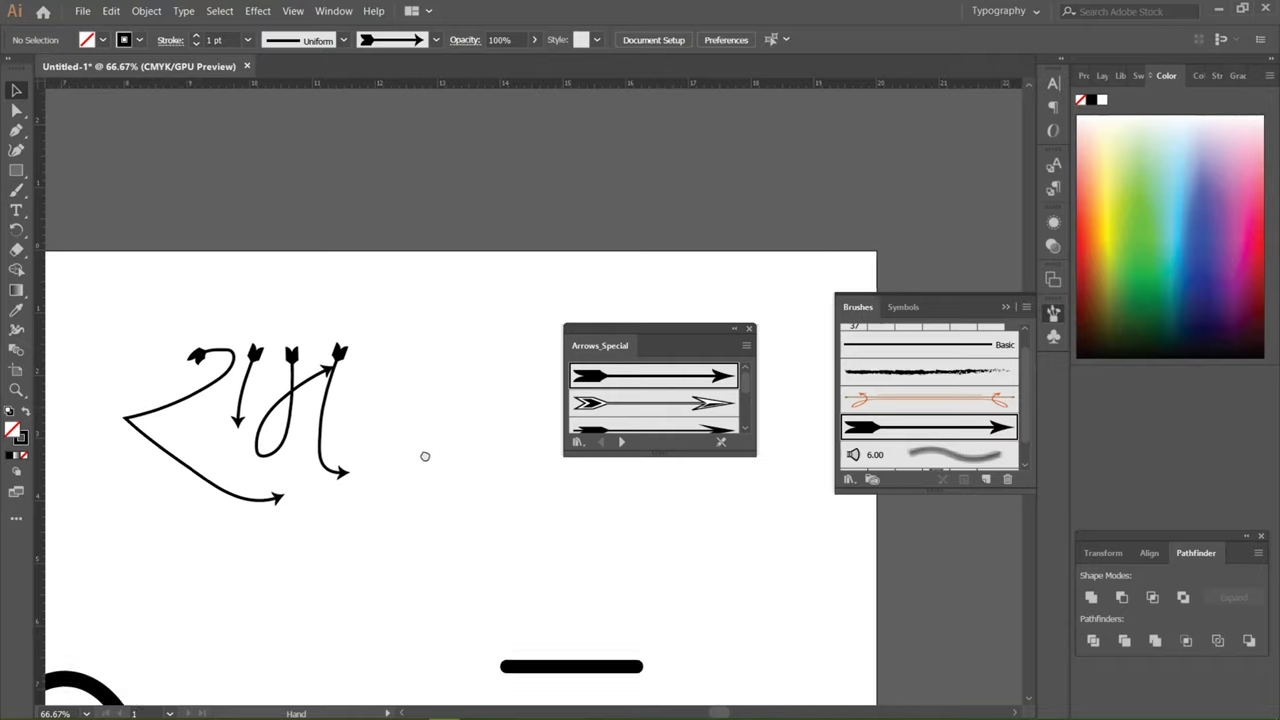
scroll(644, 407, down, 1)
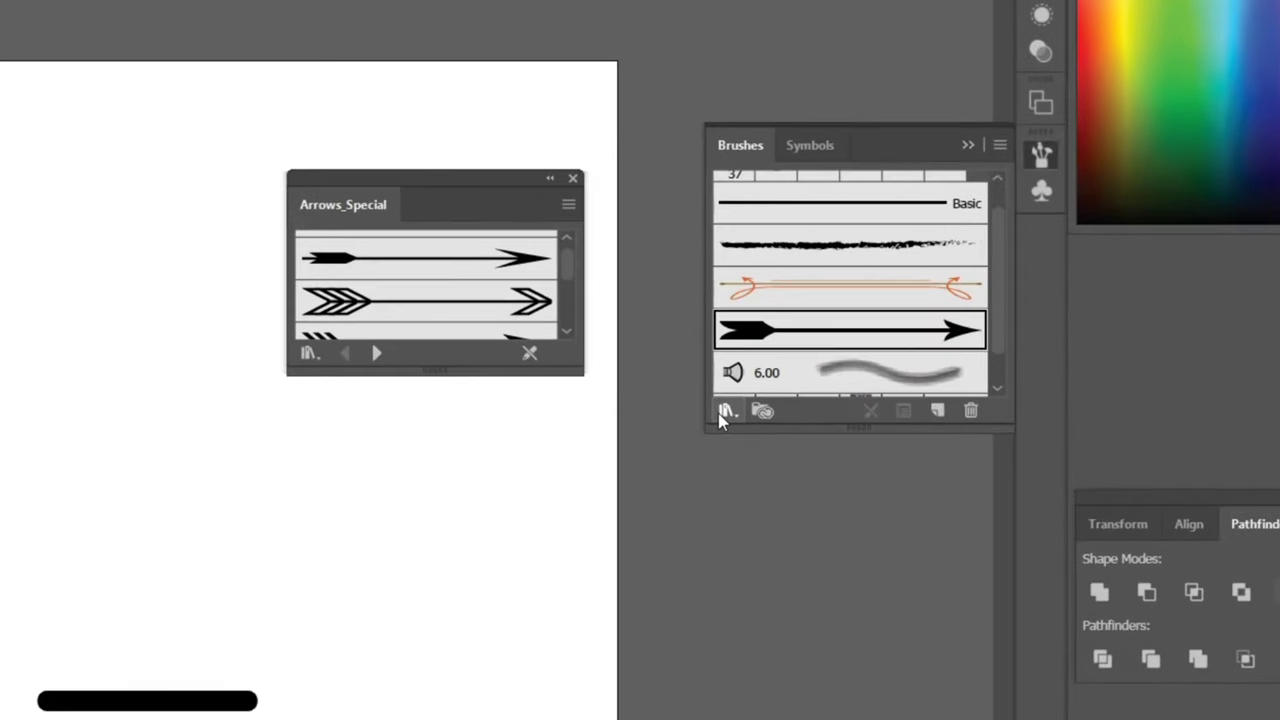
click(849, 479)
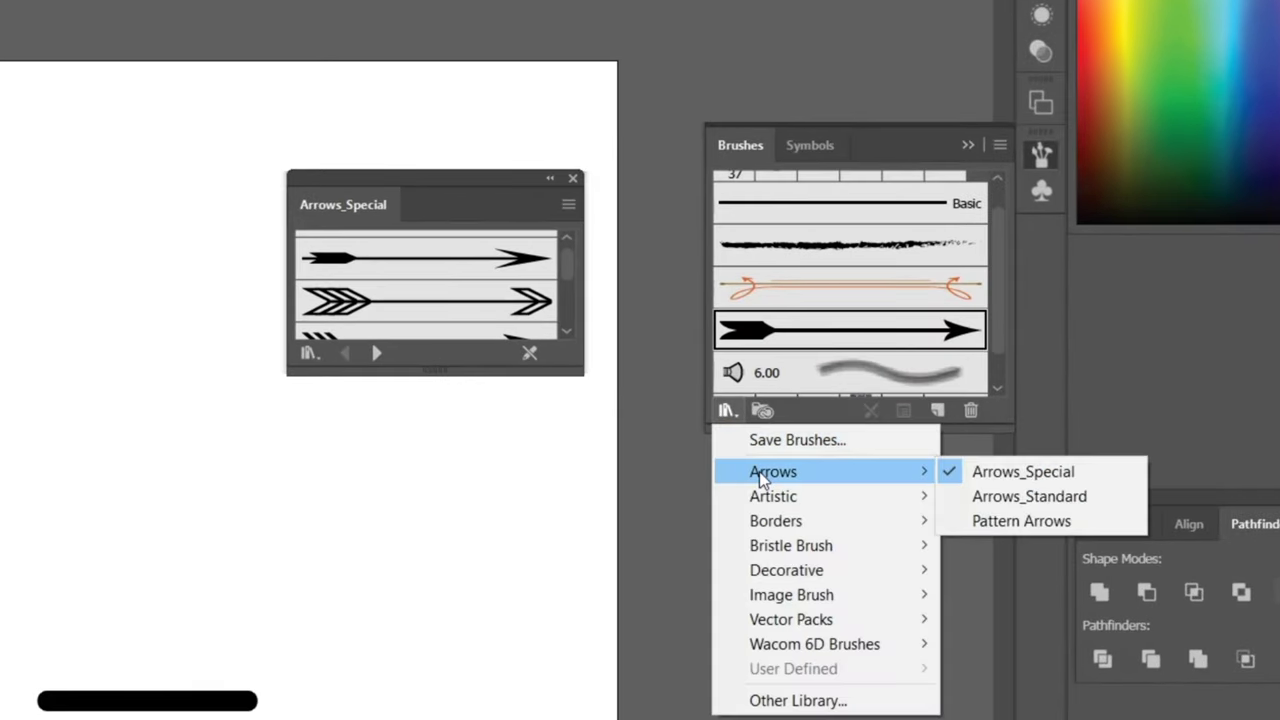
click(1040, 496)
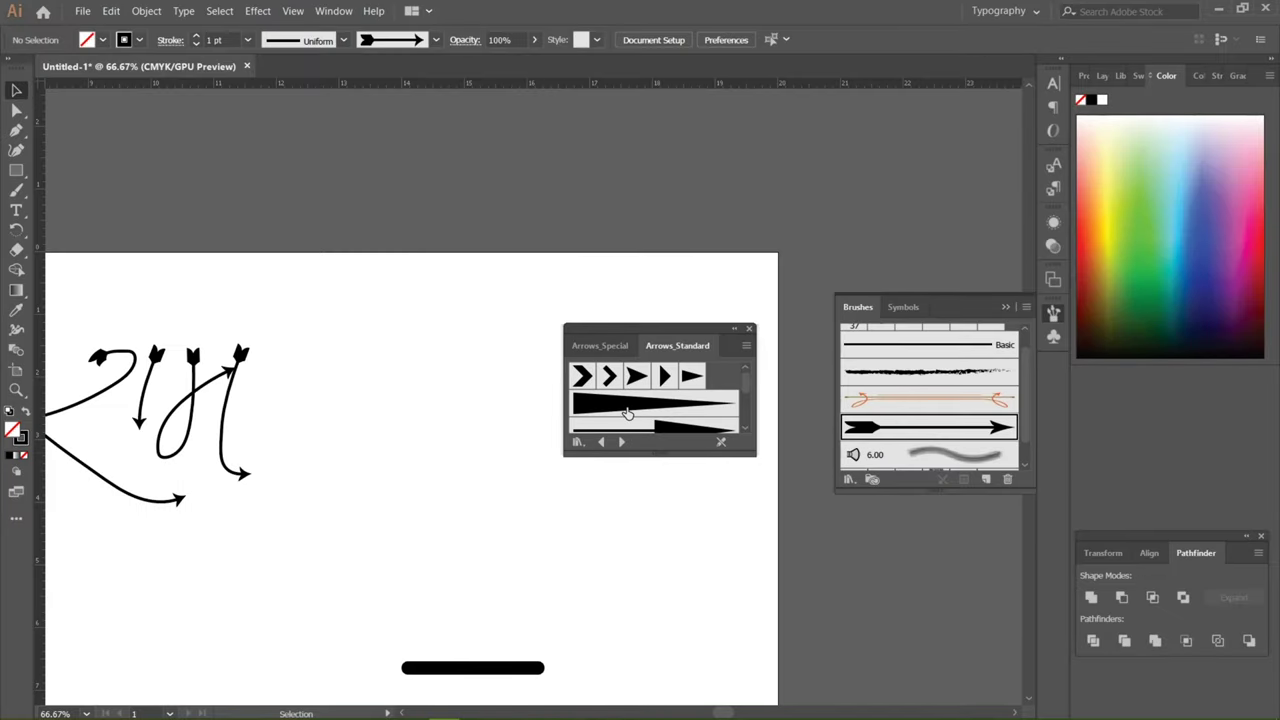
click(627, 410)
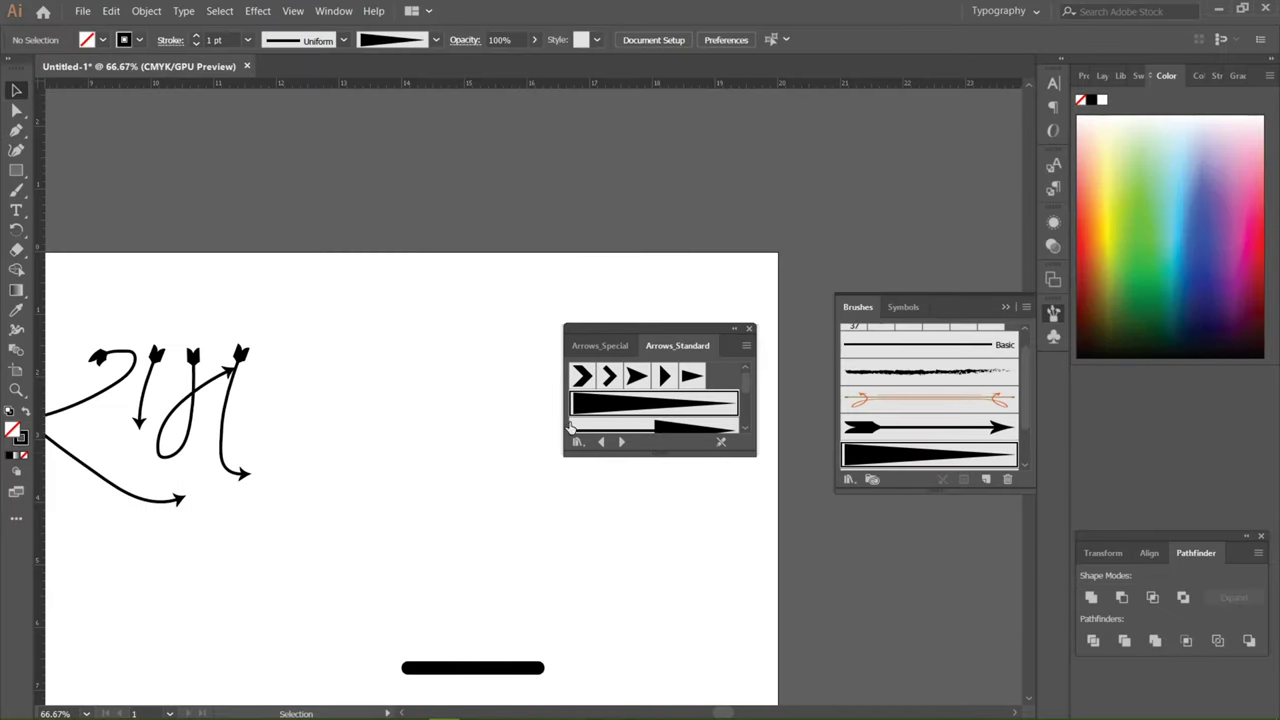
key(b)
scroll(337, 480, up, 8)
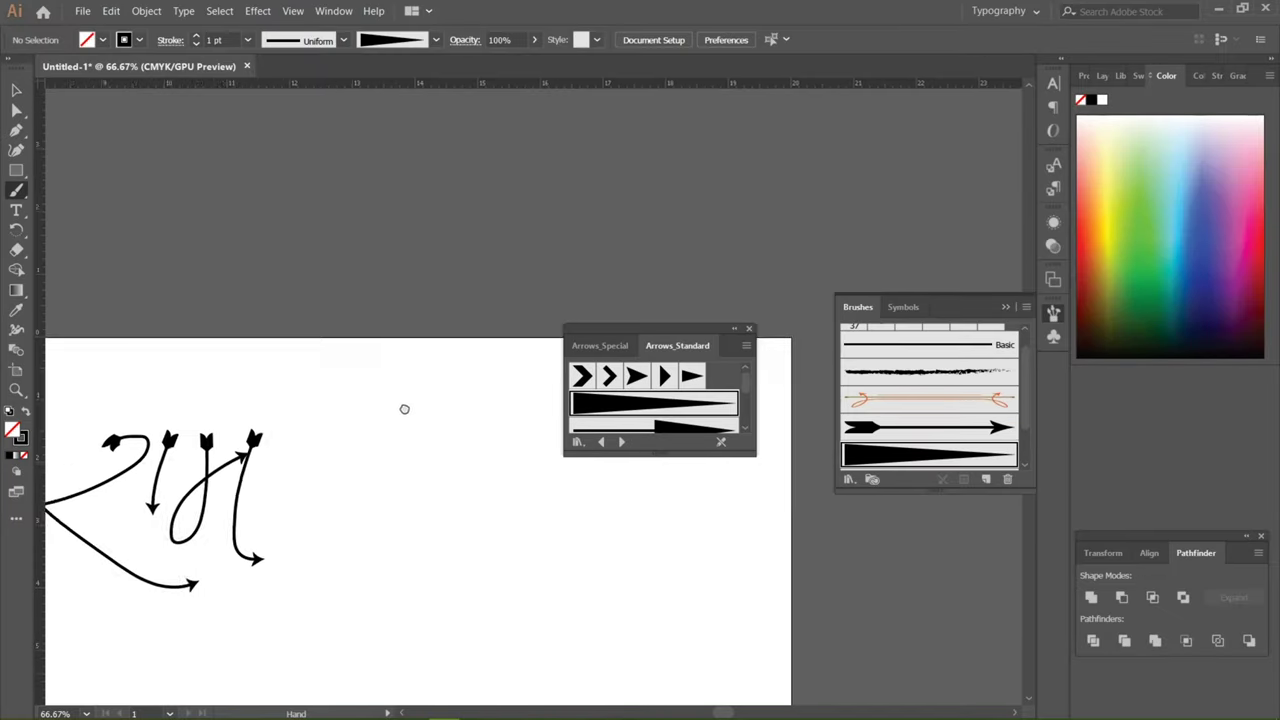
drag(214, 437, 237, 451)
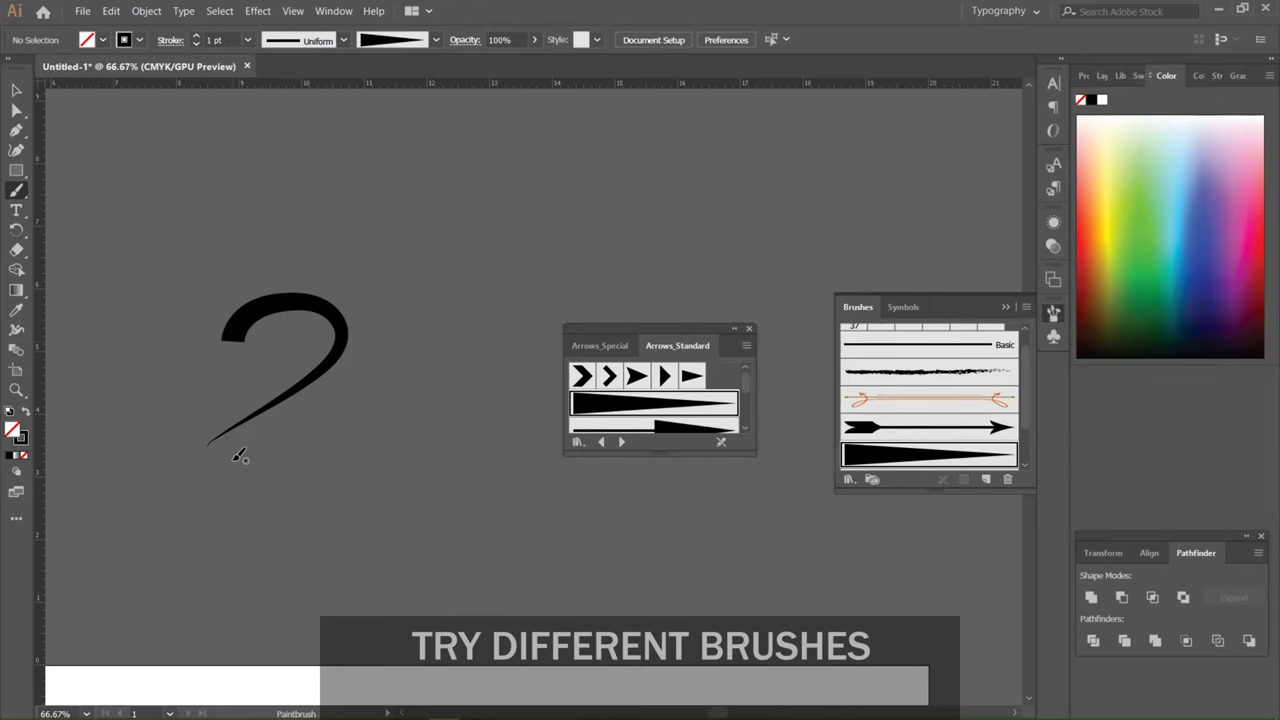
key(ctrl+z)
mouse_move(197, 348)
mouse_down()
mouse_move(133, 402)
mouse_move(575, 518)
mouse_up()
key(ctrl+z)
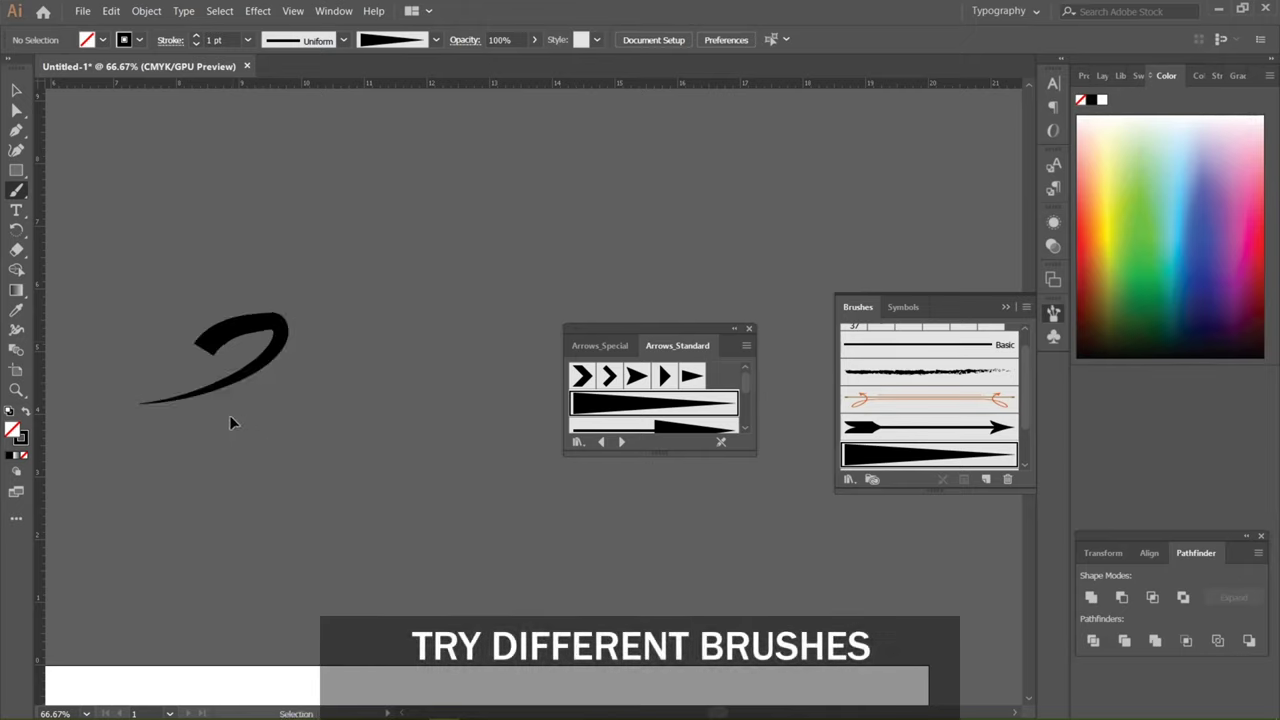
key(ctrl+z)
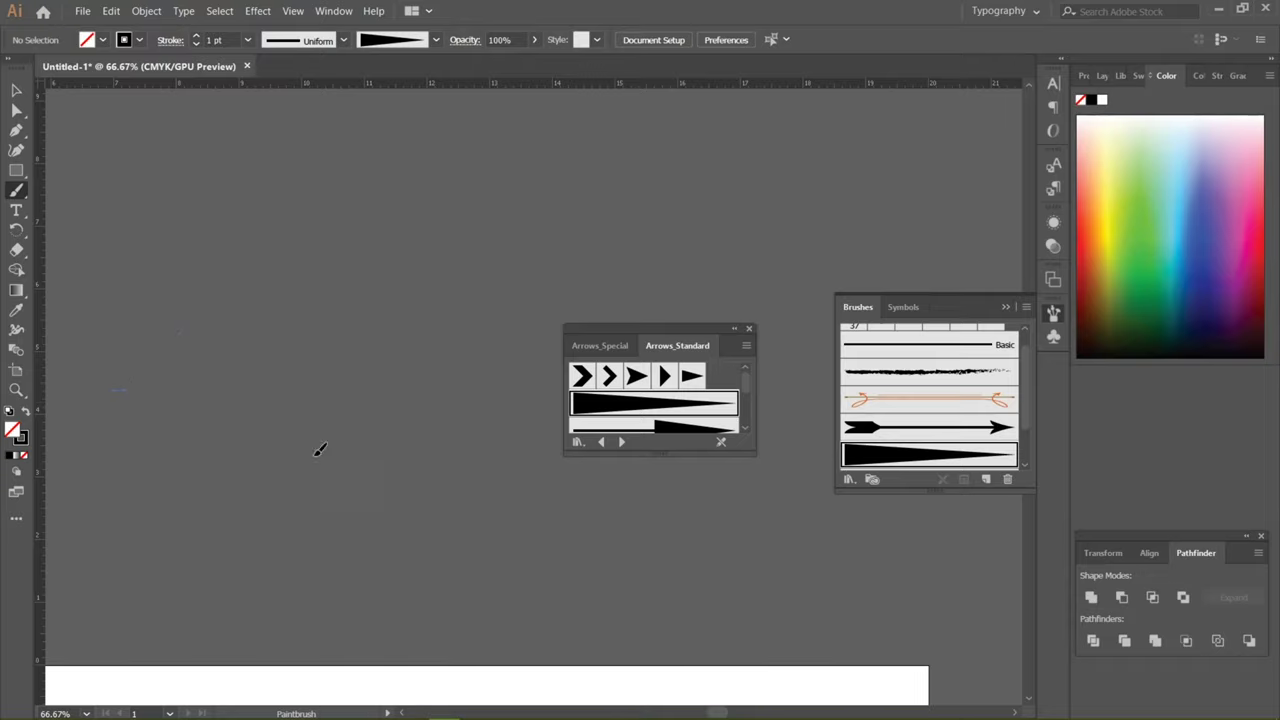
drag(178, 328, 318, 452)
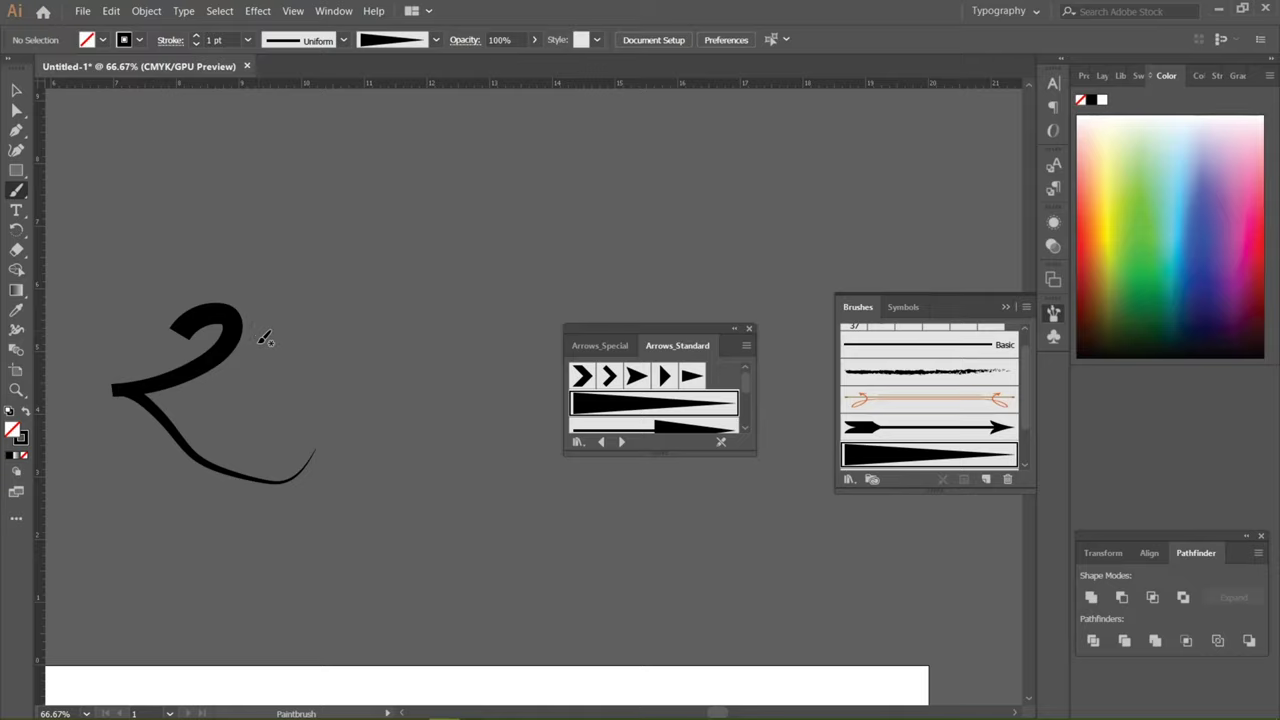
key(ctrl+z)
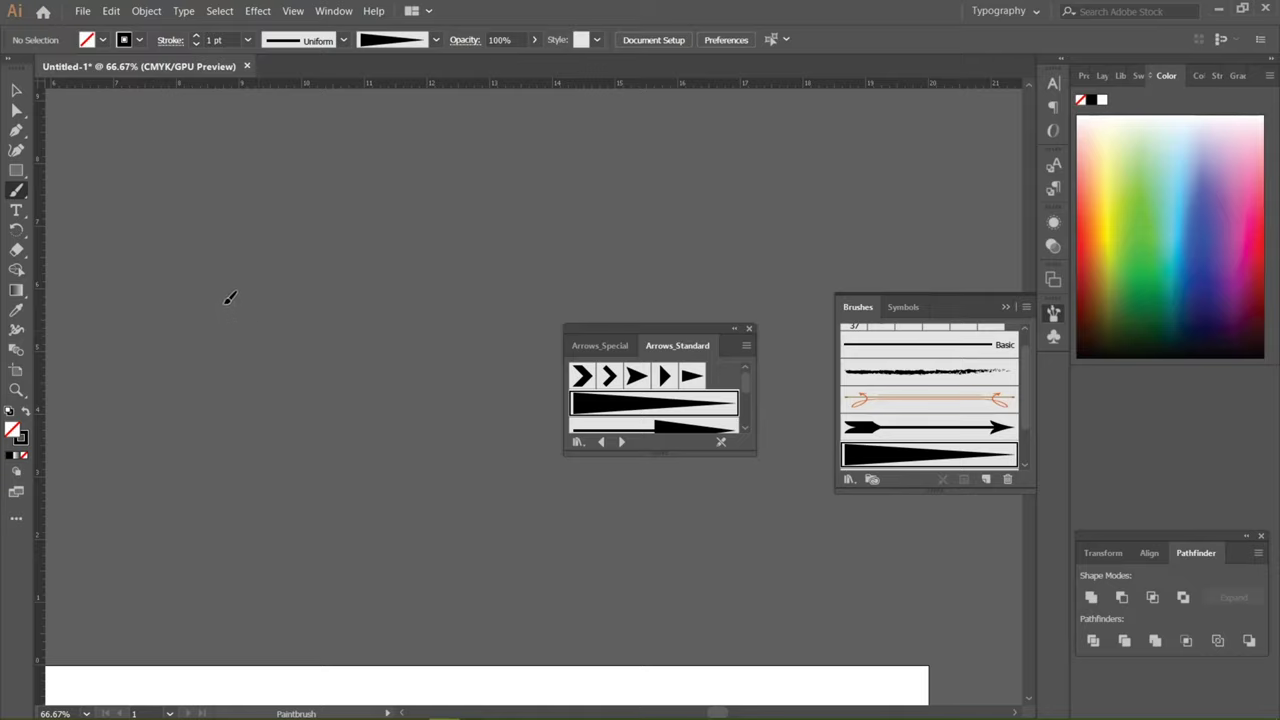
Step: Paint Devanagari letter strokes above the artboard with the wedge brush: a curled र with a long tail, a short slanted stem and a matra arching overhead
drag(321, 488, 323, 490)
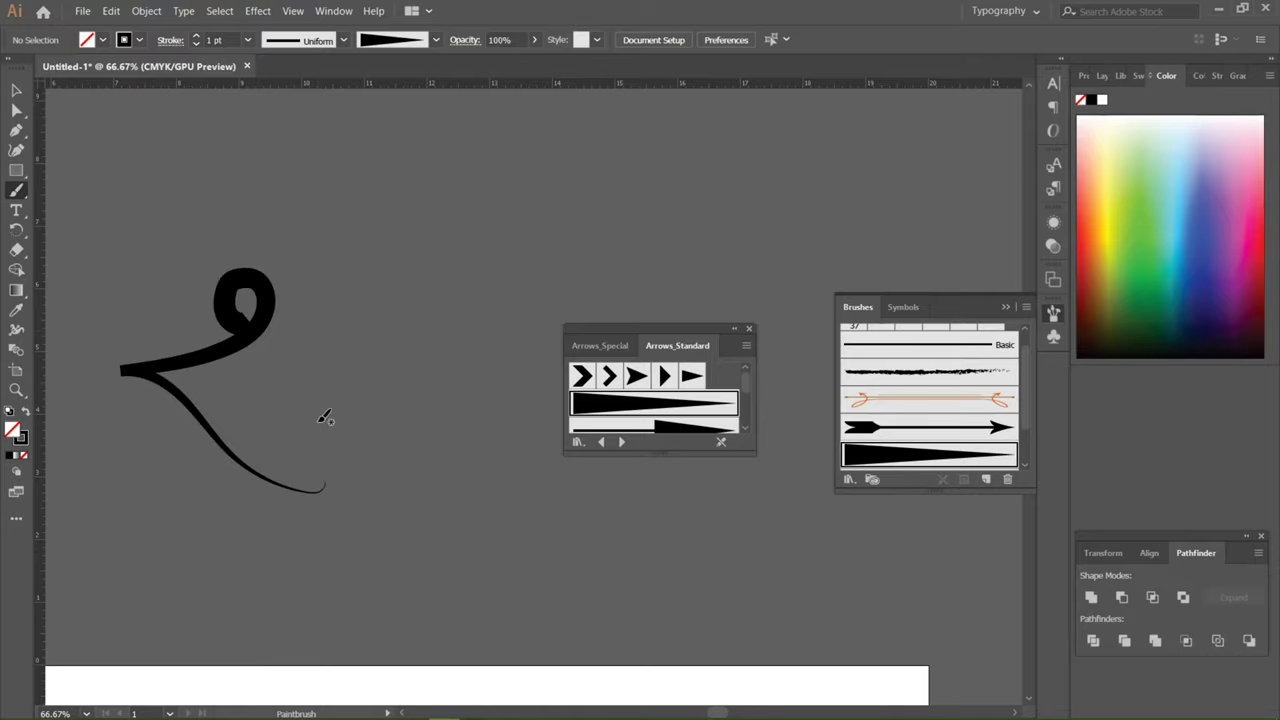
mouse_move(316, 287)
mouse_down()
mouse_move(272, 362)
mouse_move(270, 398)
mouse_up()
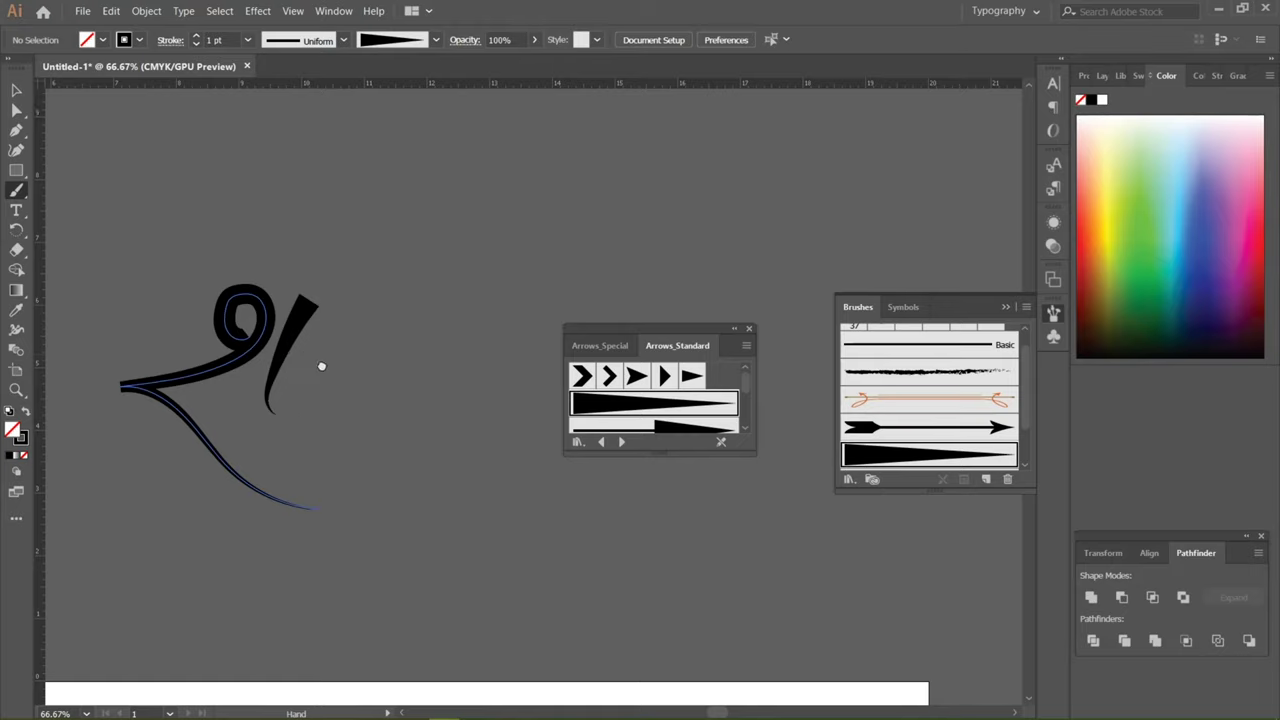
scroll(320, 366, up, 3)
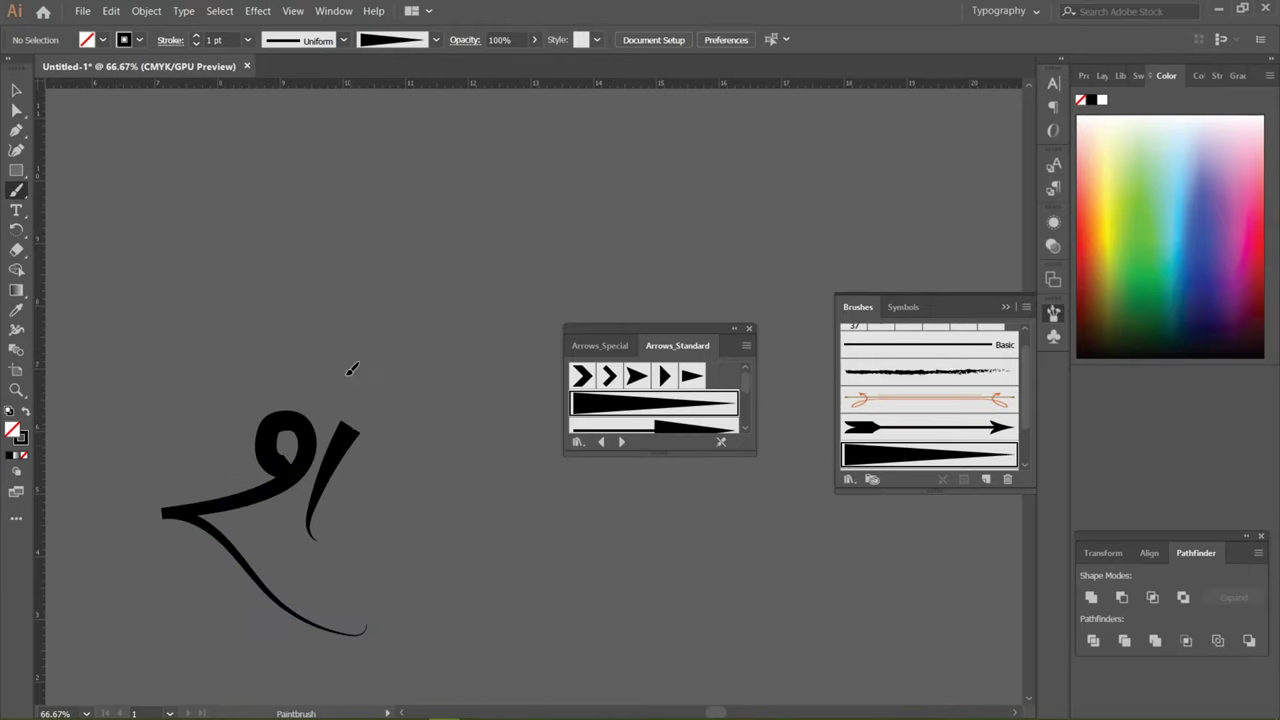
mouse_move(155, 257)
mouse_down()
mouse_move(355, 372)
mouse_move(365, 425)
mouse_up()
key(ctrl+z)
mouse_move(391, 477)
mouse_down()
mouse_move(326, 437)
mouse_move(404, 513)
mouse_up()
drag(313, 355, 233, 384)
drag(305, 441, 308, 442)
drag(463, 545, 343, 430)
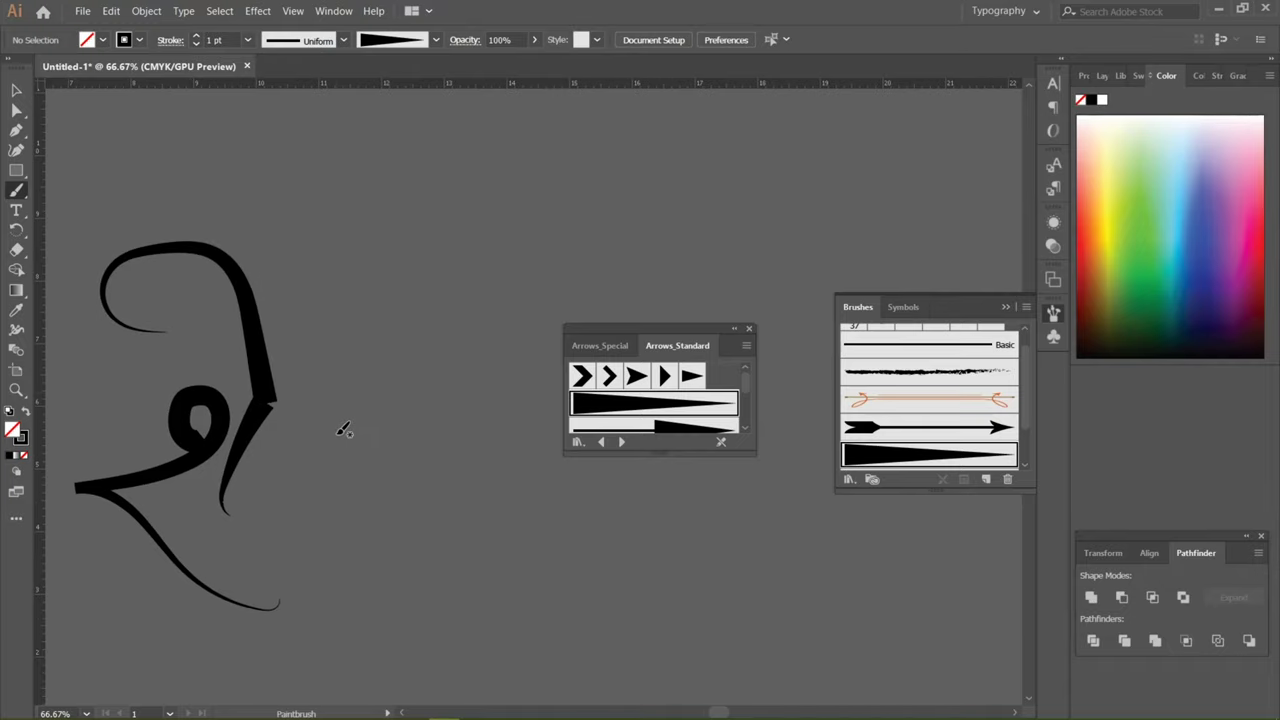
Step: Paint a looped letter beside the slanted stem and join both with a tapering headline
drag(318, 482, 318, 430)
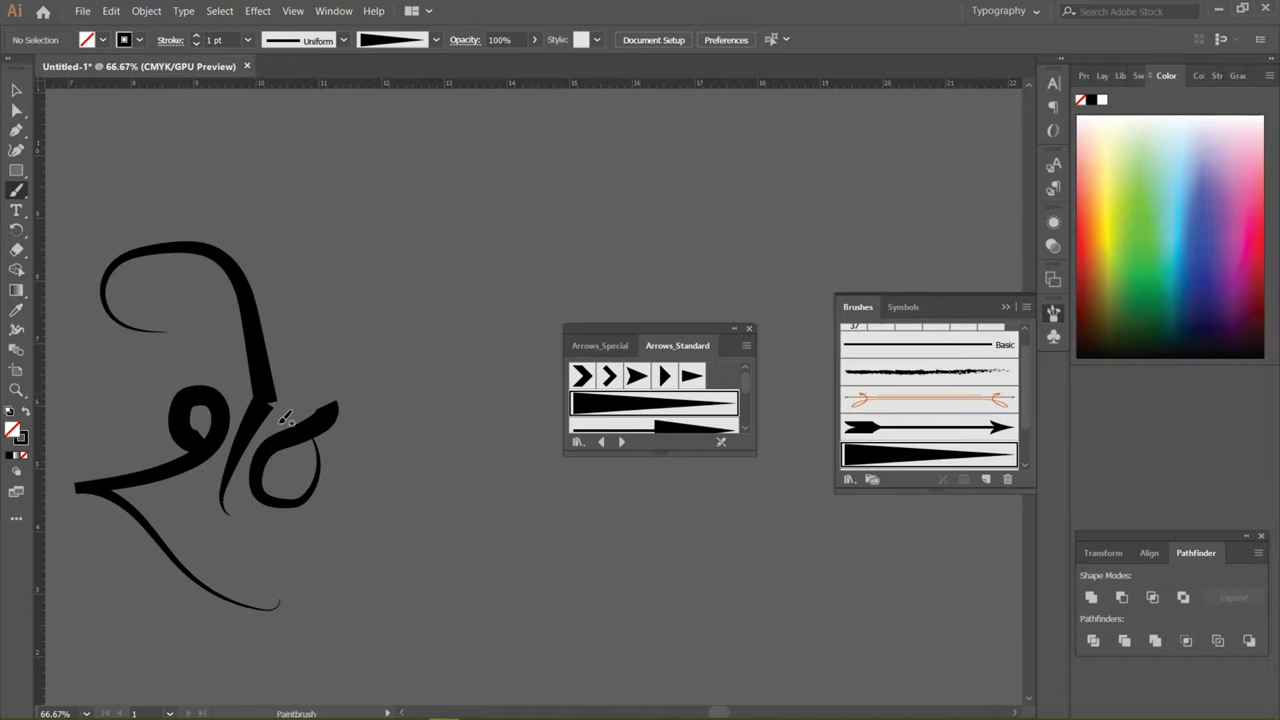
mouse_move(250, 392)
mouse_down()
mouse_move(322, 408)
mouse_move(394, 379)
mouse_up()
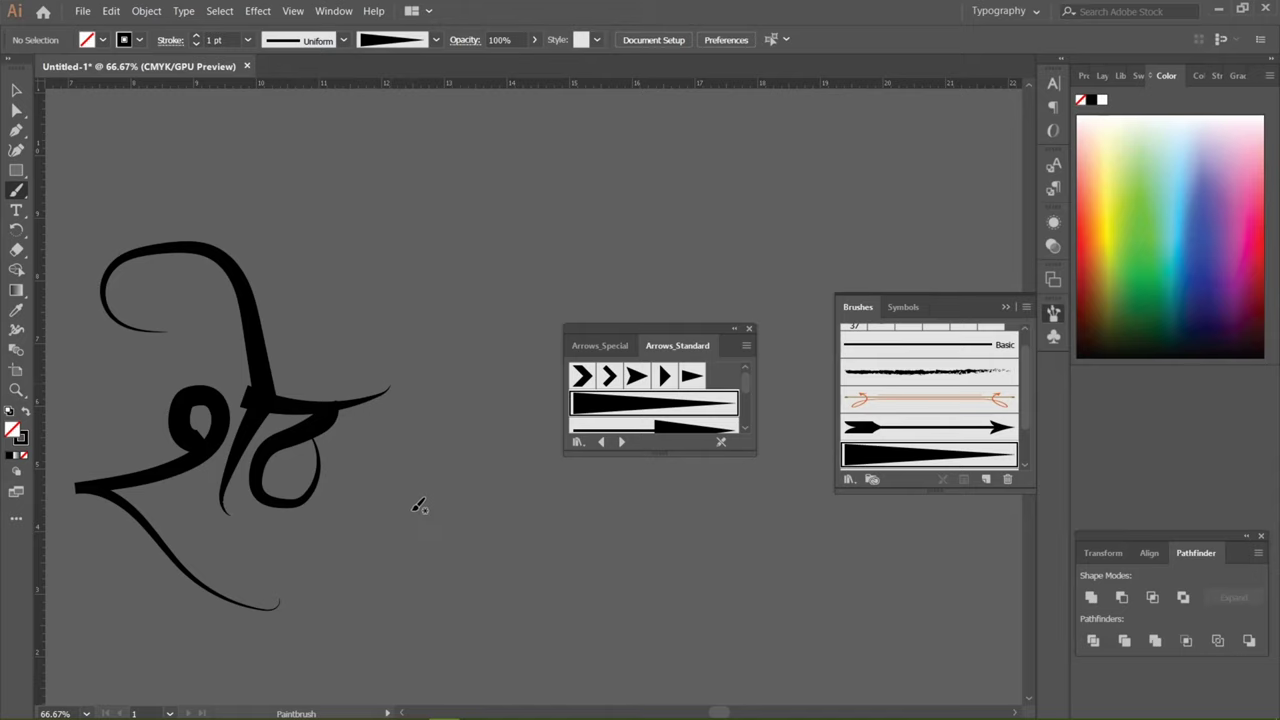
drag(418, 507, 300, 551)
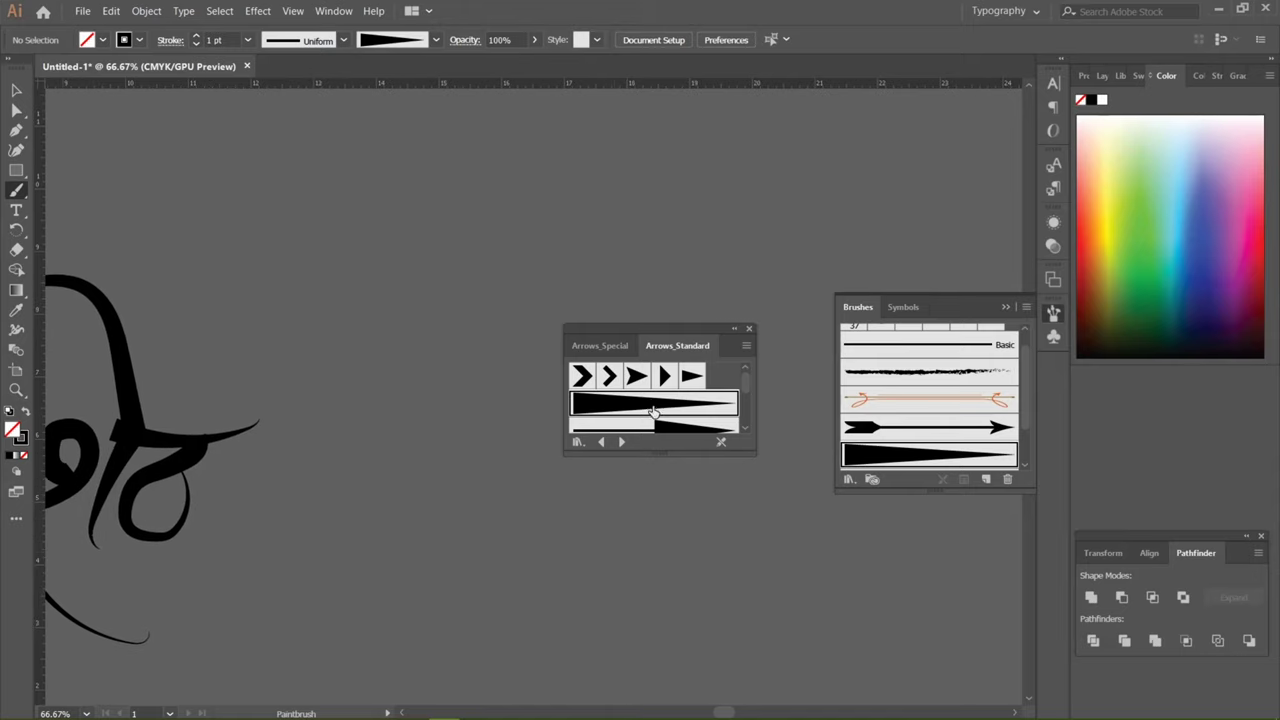
Step: Enlarge the Arrows_Standard and Brushes panels to show more brushes, and dock the arrow libraries as icons
scroll(653, 411, down, 2)
drag(657, 454, 657, 587)
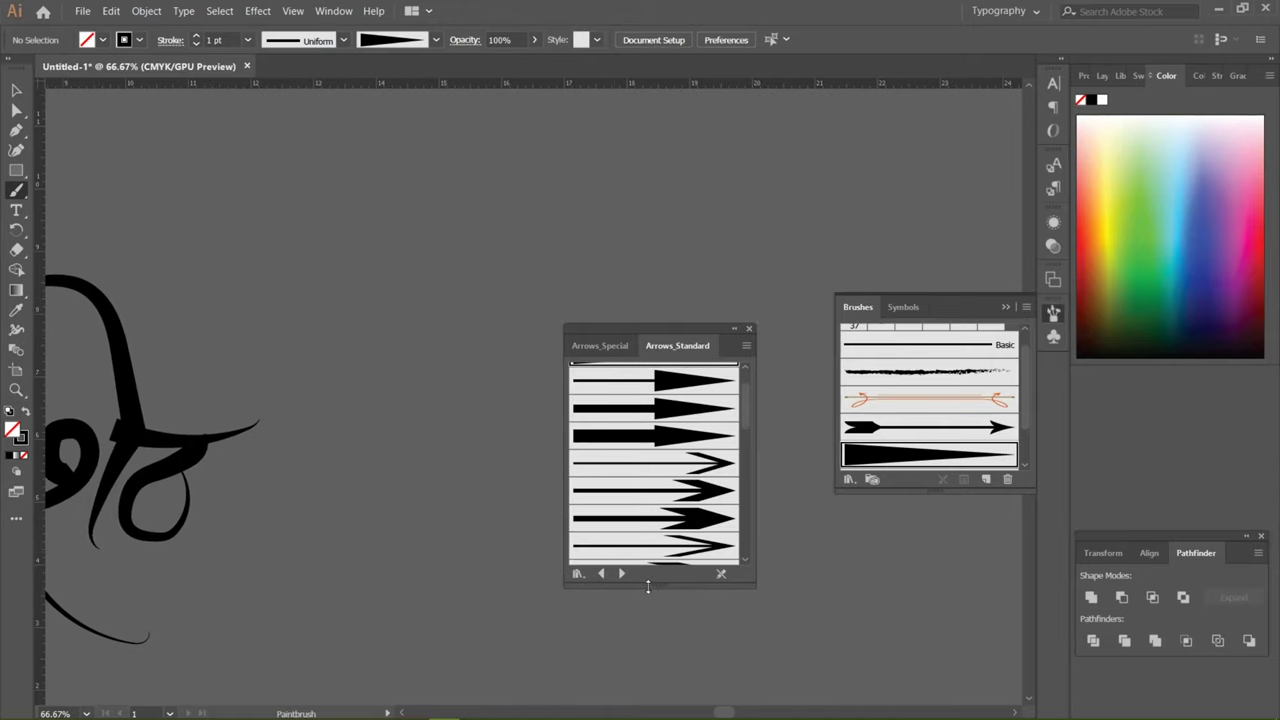
scroll(682, 455, down, 1)
drag(931, 488, 940, 603)
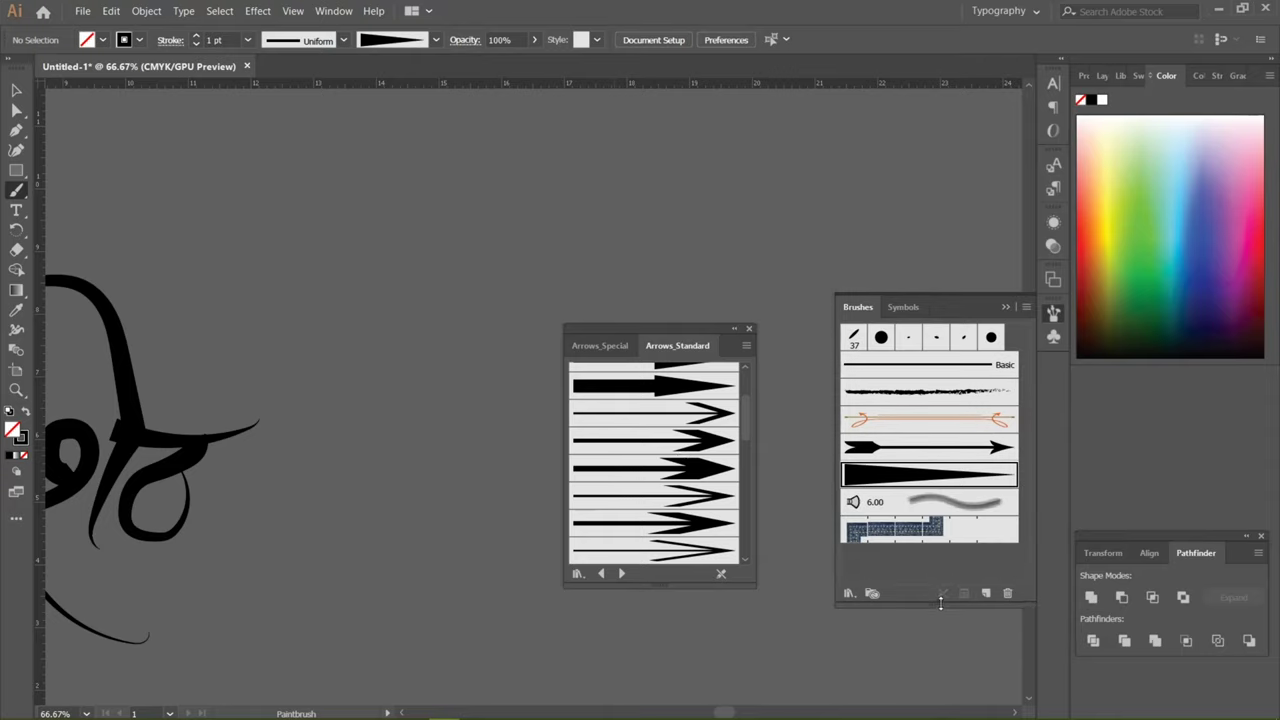
drag(679, 328, 1056, 393)
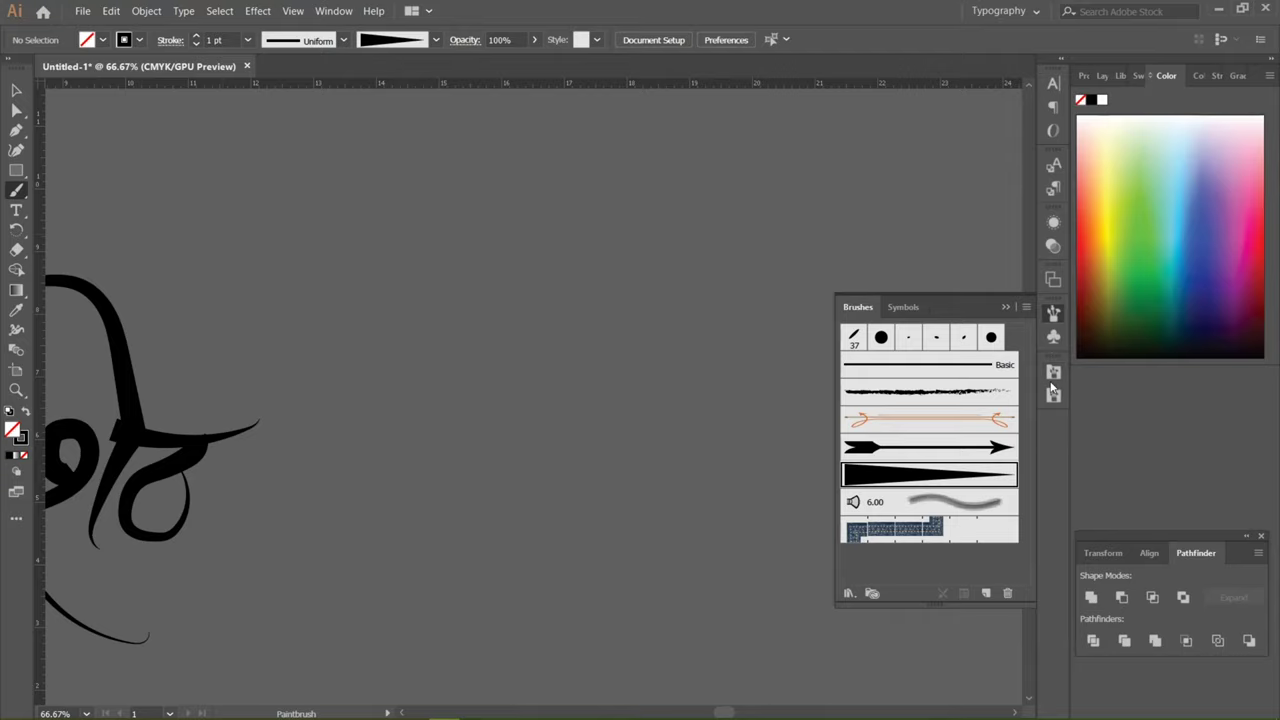
Step: Load the Artistic_Calligraphic brush library, undo the stray stroke beneath it and enlarge the library to show all its brushes
click(849, 592)
mouse_move(893, 429)
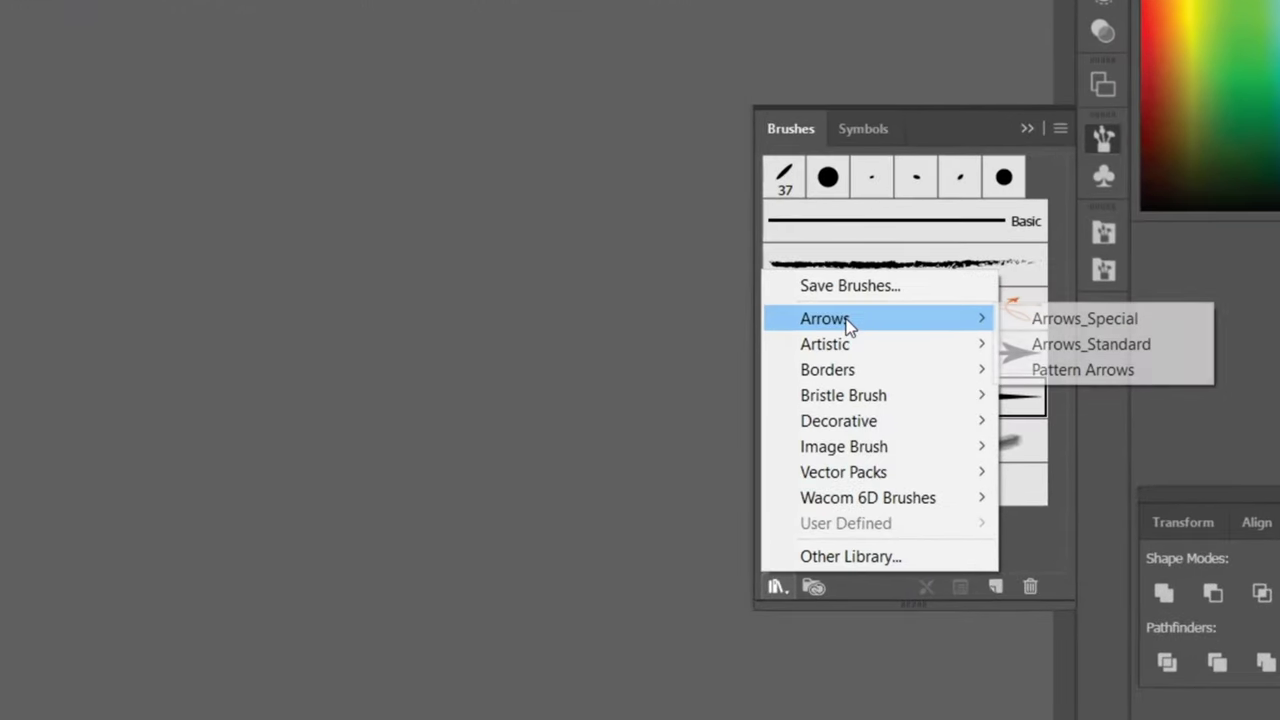
mouse_move(869, 350)
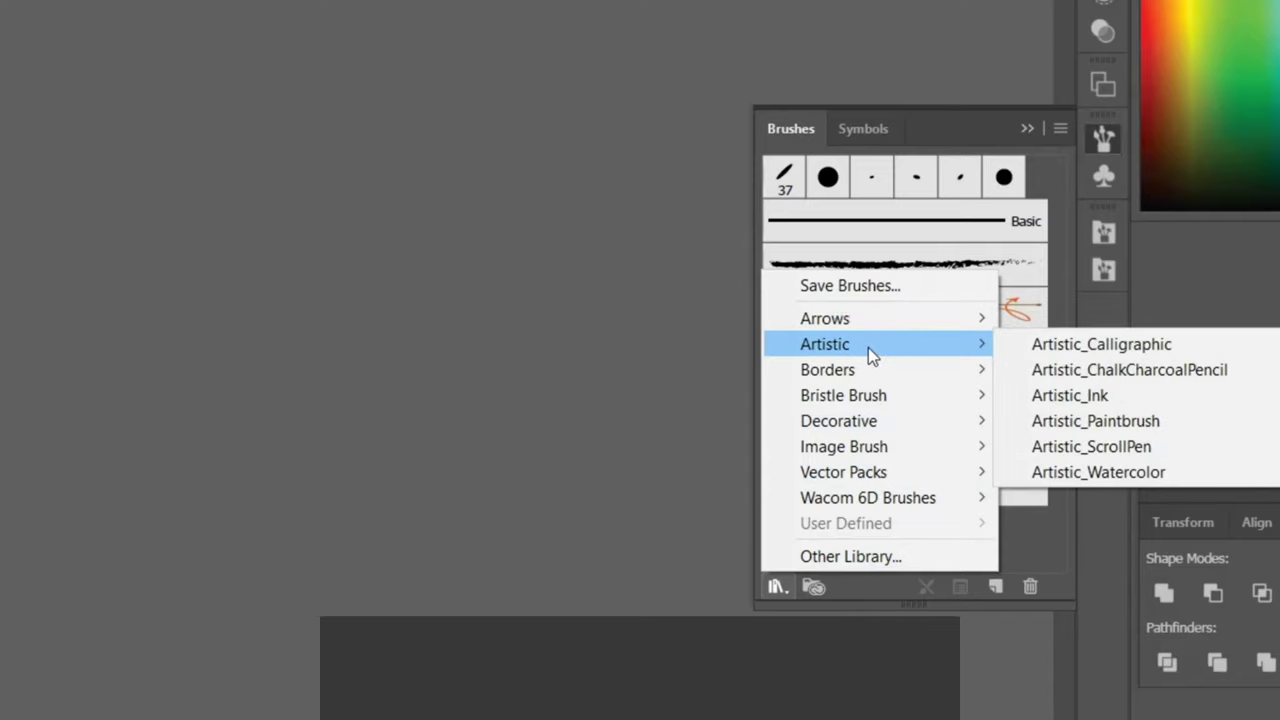
click(1118, 343)
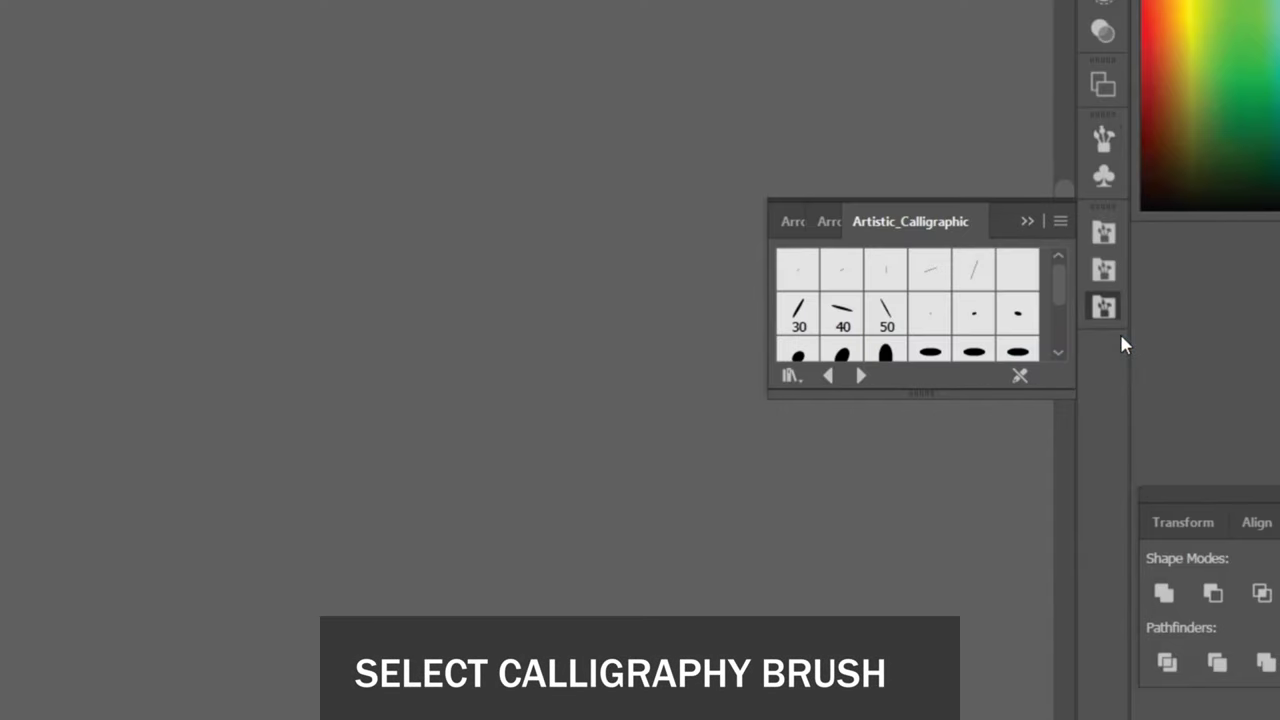
drag(957, 551, 920, 466)
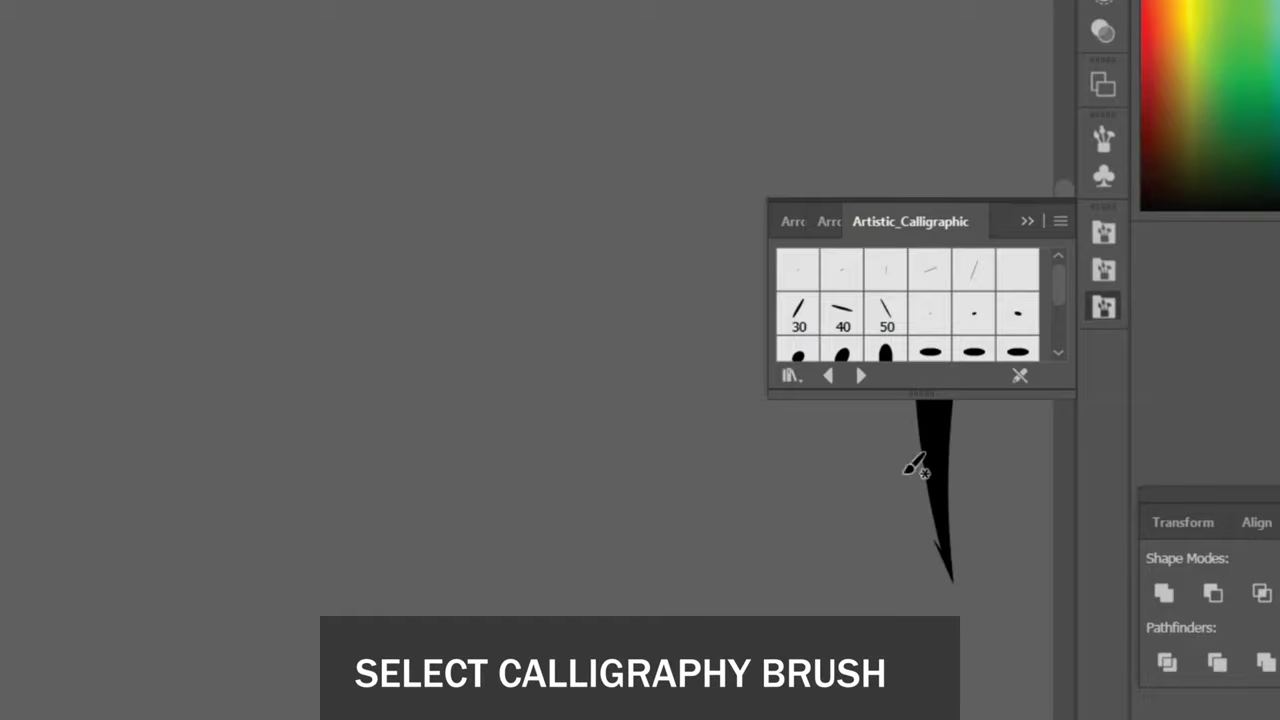
key(ctrl+z)
drag(908, 395, 921, 570)
Step: Try the 40 pt. Flat calligraphic brush with a curved stroke beside the arrow lettering, and undo the stroke
click(843, 318)
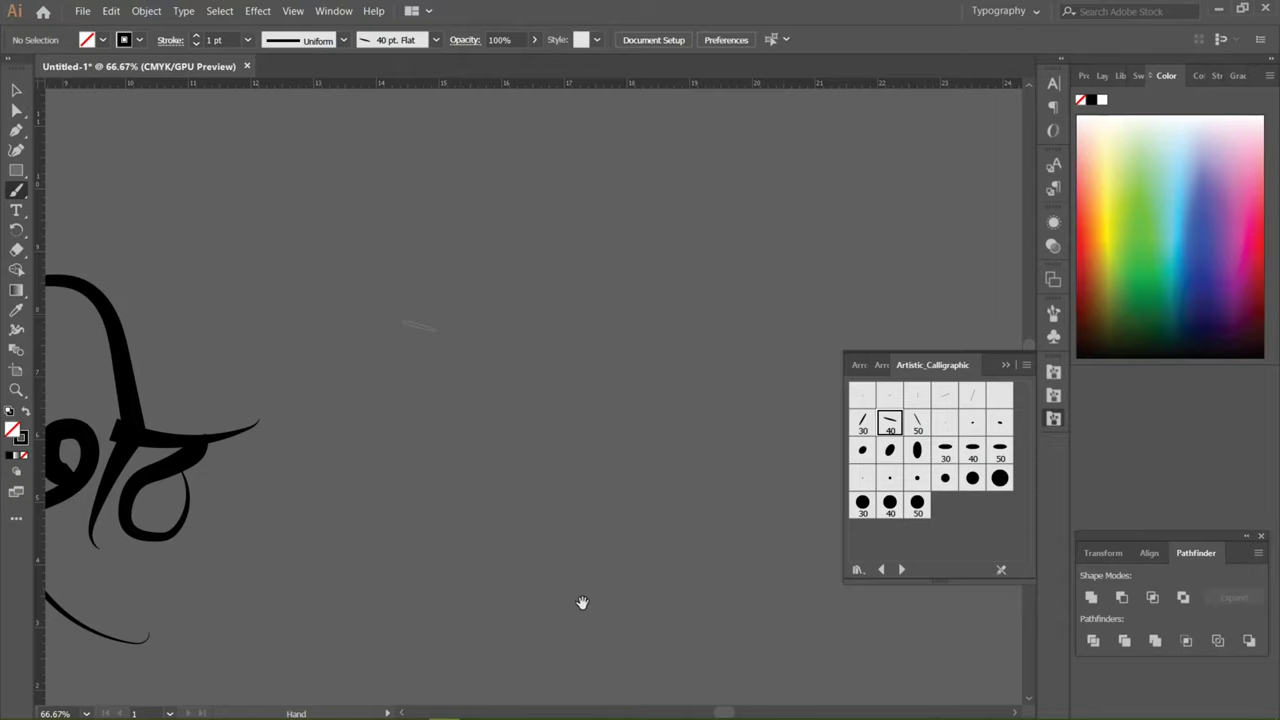
scroll(583, 603, down, 10)
mouse_move(424, 413)
mouse_down()
mouse_move(440, 384)
mouse_move(410, 474)
mouse_move(384, 490)
mouse_up()
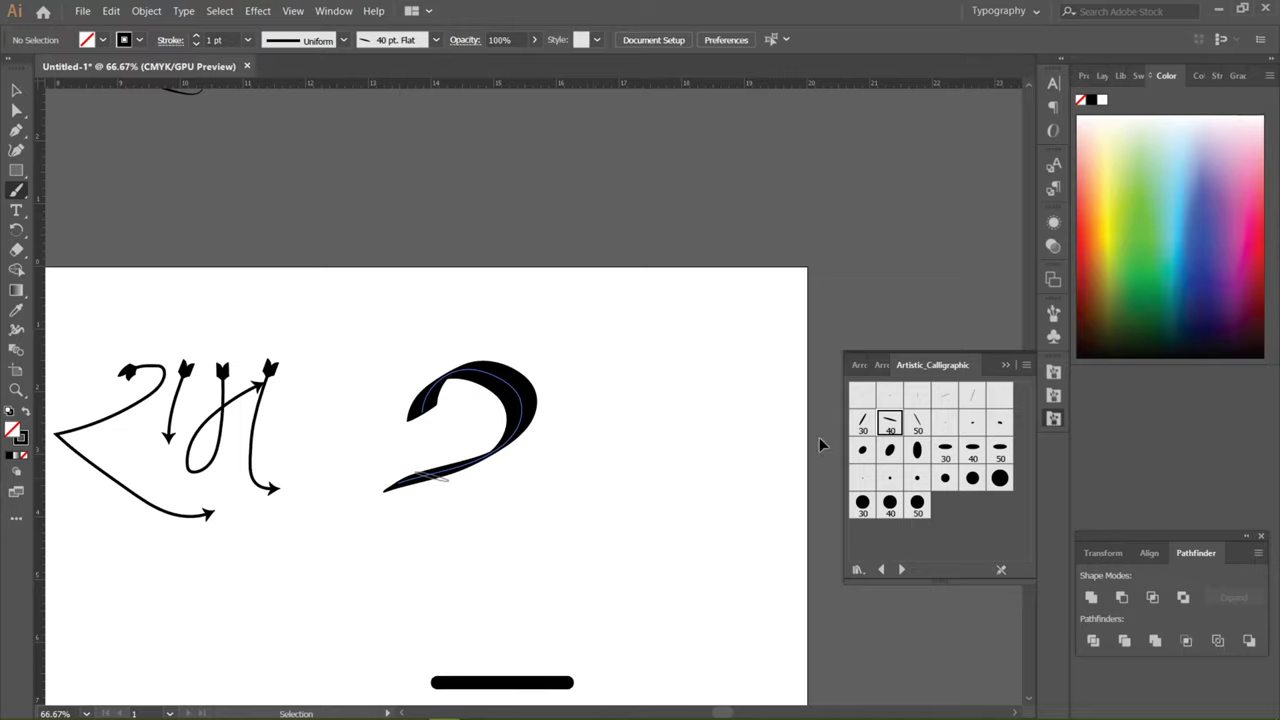
key(ctrl+z)
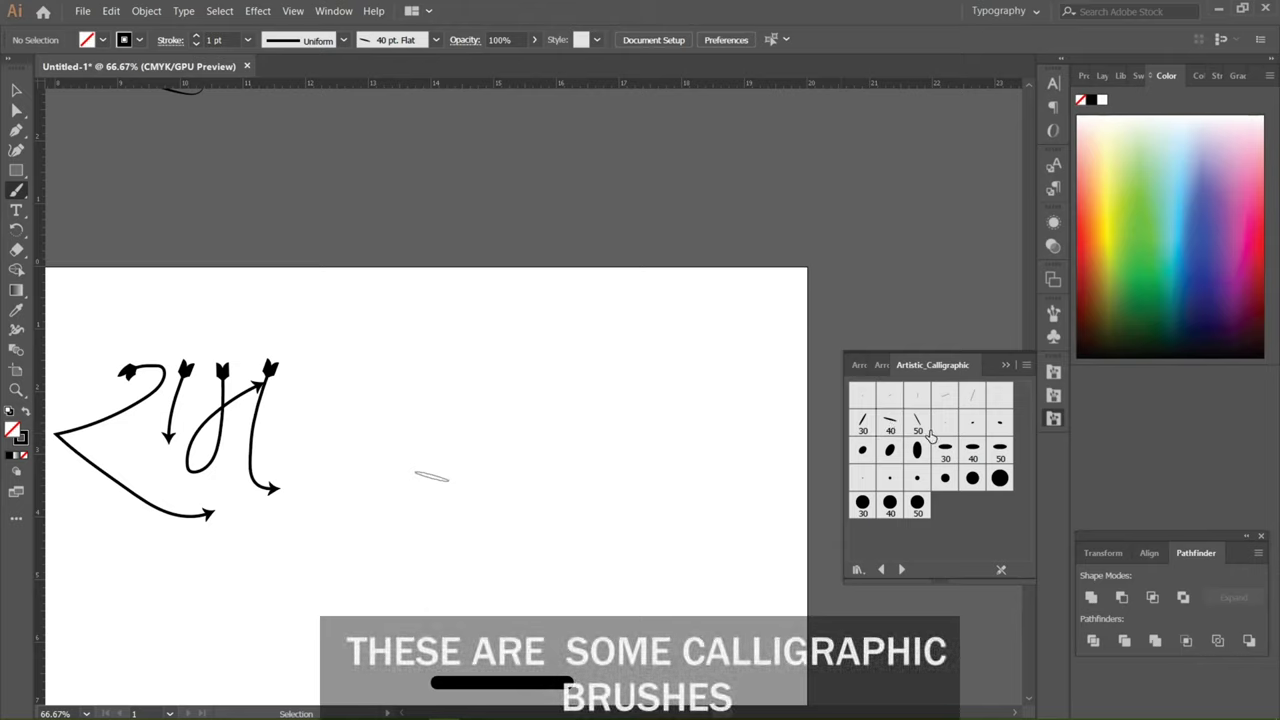
Step: Try the 50 pt. Flat calligraphic brush with a large र and a slanted stem beside the arrow lettering, and undo the strokes
click(917, 422)
mouse_move(480, 378)
mouse_down()
mouse_move(447, 501)
mouse_move(380, 523)
mouse_up()
key(ctrl+z)
mouse_move(440, 418)
mouse_down()
mouse_move(468, 384)
mouse_move(443, 467)
mouse_move(335, 525)
mouse_up()
key(ctrl+z)
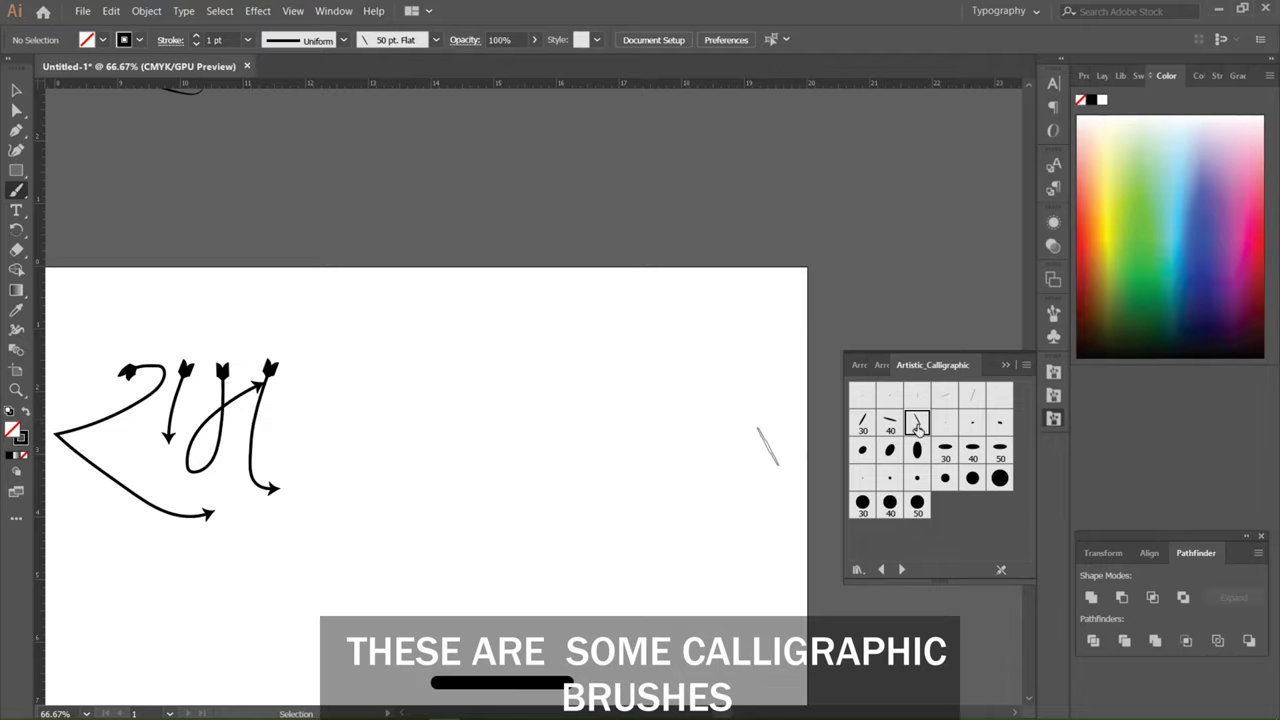
mouse_move(414, 390)
mouse_down()
mouse_move(533, 389)
mouse_move(342, 505)
mouse_move(594, 520)
mouse_up()
drag(600, 352, 522, 490)
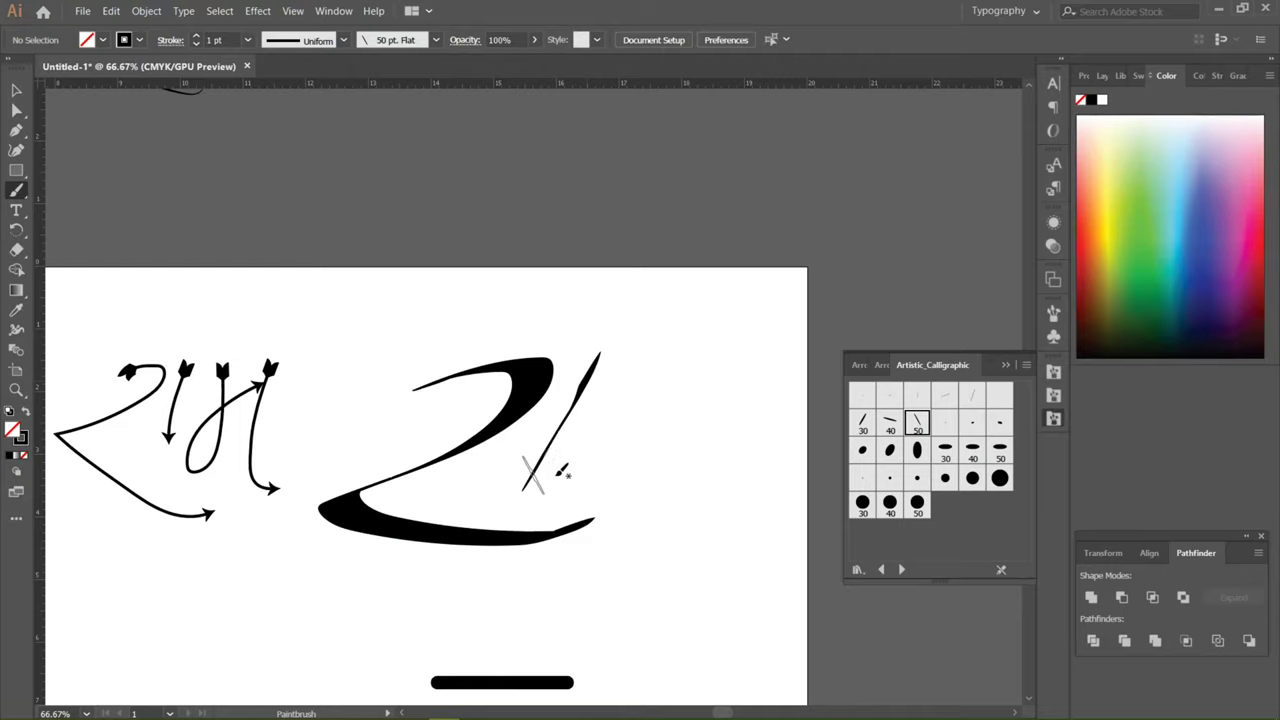
key(ctrl+z)
key(ctrl+z)
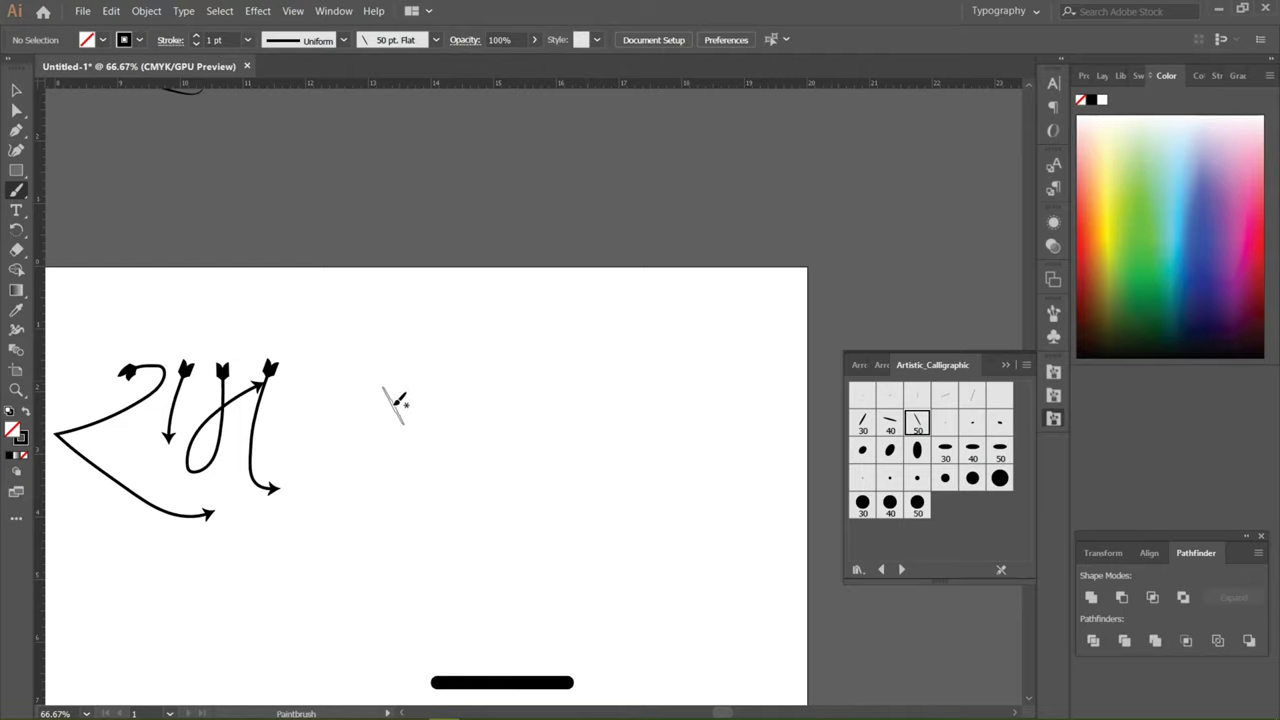
Step: Choose the 15 pt. Oval calligraphic brush and test it with a curved stroke on the artboard, undoing the stroke
scroll(528, 468, down, 4)
scroll(528, 468, left, 3)
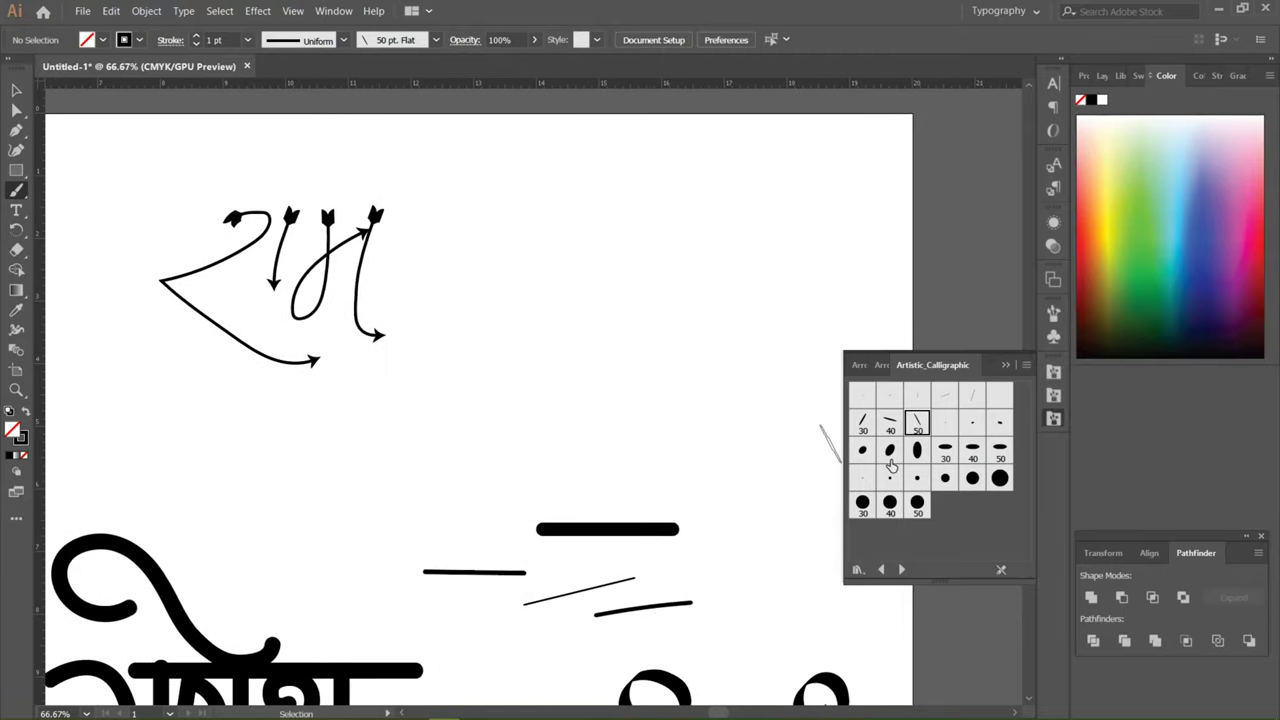
click(889, 450)
mouse_move(516, 324)
mouse_down()
mouse_move(538, 302)
mouse_move(481, 400)
mouse_move(422, 428)
mouse_move(487, 390)
mouse_move(414, 429)
mouse_move(662, 372)
mouse_up()
key(ctrl+z)
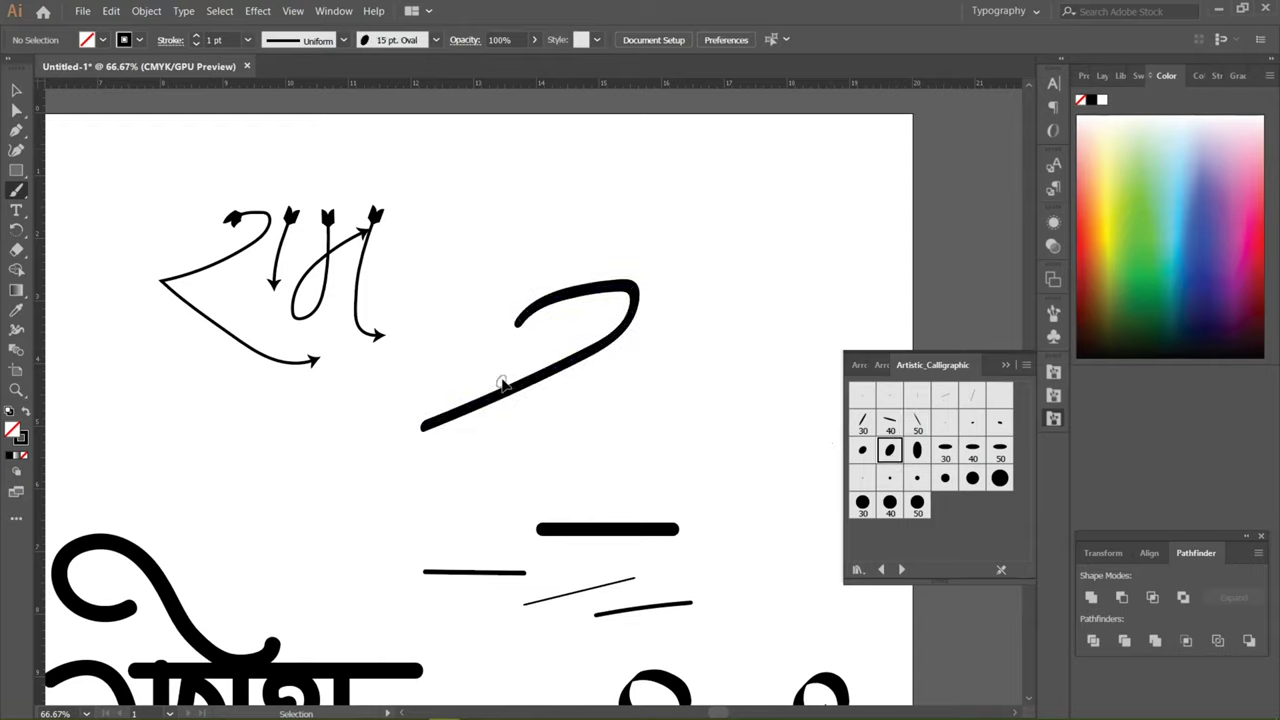
key(ctrl+z)
Step: Paint the first Devanagari strokes near the artboard's left edge: a looped letter, slanted stems, a matra arching overhead and a curl starting the second letter
scroll(497, 386, up, 2)
scroll(497, 386, left, 3)
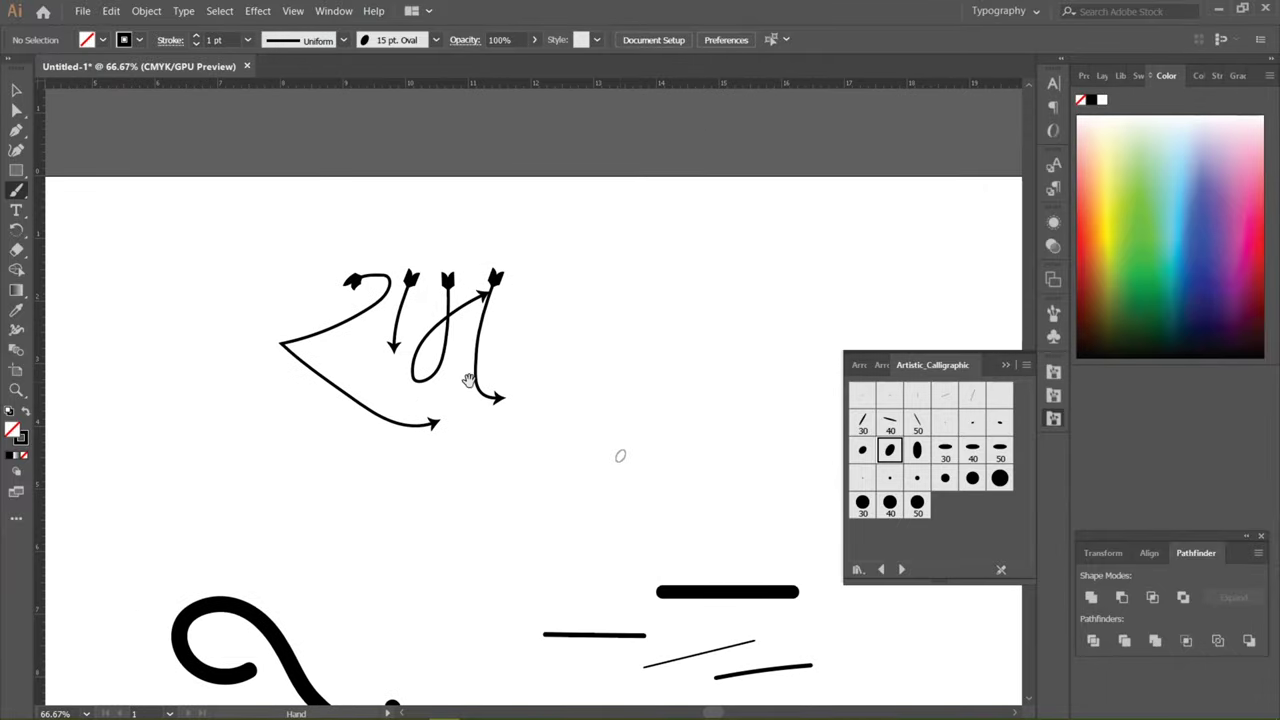
drag(305, 386, 626, 397)
mouse_move(283, 437)
mouse_down()
mouse_move(237, 476)
mouse_move(330, 402)
mouse_move(273, 535)
mouse_up()
drag(243, 393, 196, 516)
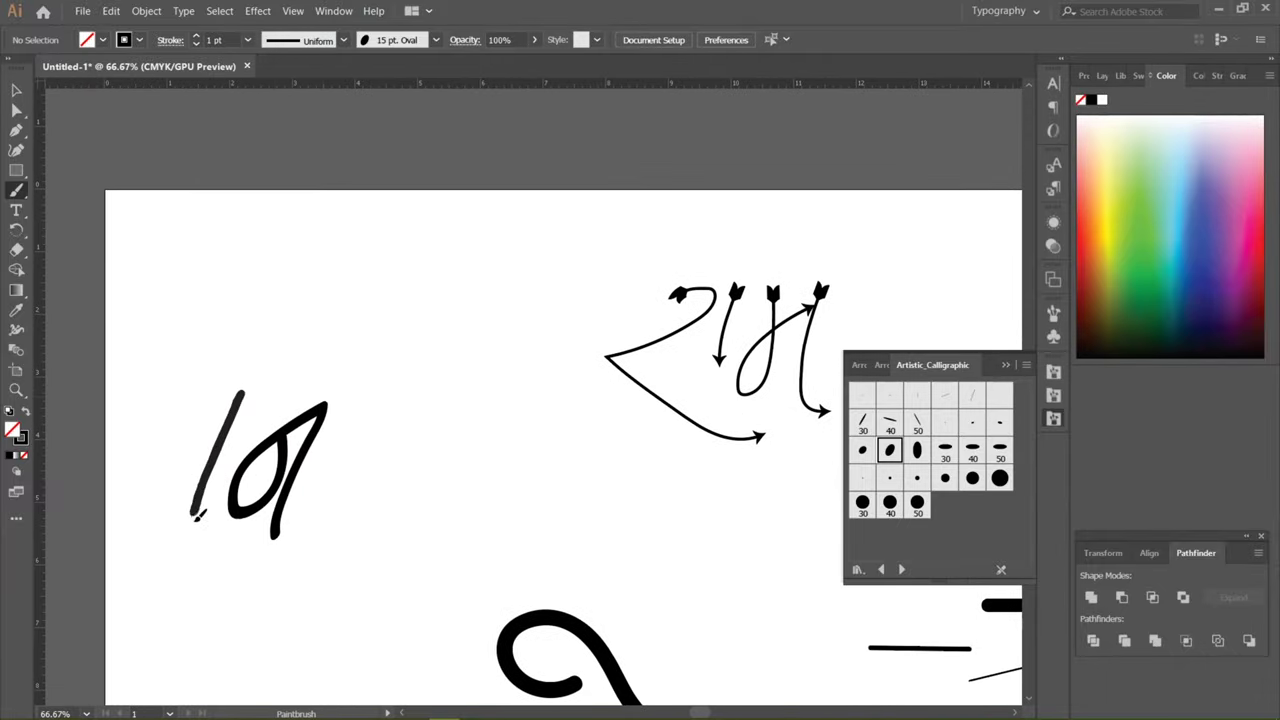
key(ctrl+z)
drag(241, 394, 212, 520)
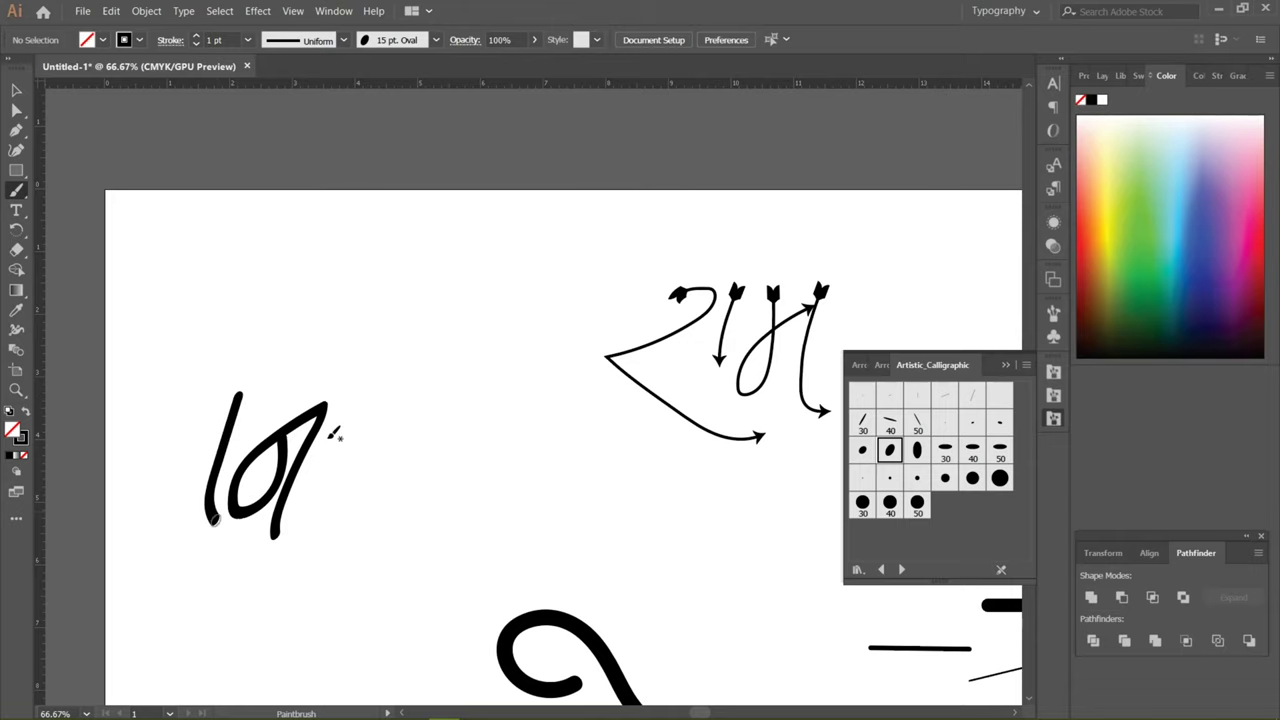
drag(335, 433, 378, 506)
mouse_move(249, 505)
mouse_down()
mouse_move(336, 361)
mouse_move(354, 456)
mouse_move(312, 515)
mouse_up()
mouse_move(357, 432)
mouse_down()
mouse_move(388, 434)
mouse_move(361, 492)
mouse_move(412, 458)
mouse_up()
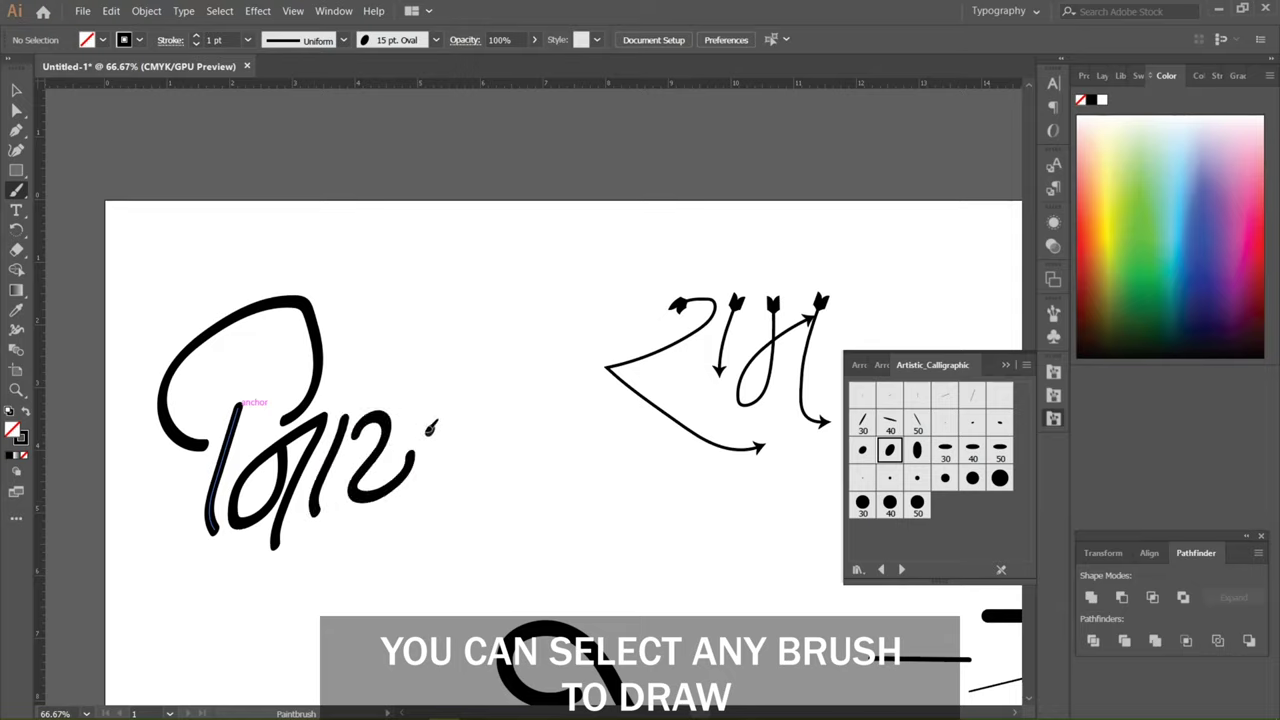
Step: Complete the Devanagari word with a looped stem, a second arching matra and a last letter whose tail sweeps under the word
drag(442, 408, 434, 512)
mouse_move(360, 408)
mouse_down()
mouse_move(333, 366)
mouse_move(453, 304)
mouse_move(459, 347)
mouse_move(410, 385)
mouse_up()
mouse_move(448, 490)
mouse_down()
mouse_move(456, 439)
mouse_move(474, 448)
mouse_move(464, 471)
mouse_move(494, 435)
mouse_move(537, 457)
mouse_move(528, 528)
mouse_move(348, 568)
mouse_up()
mouse_move(506, 432)
mouse_down()
mouse_move(509, 386)
mouse_move(362, 410)
mouse_move(148, 400)
mouse_up()
key(ctrl+z)
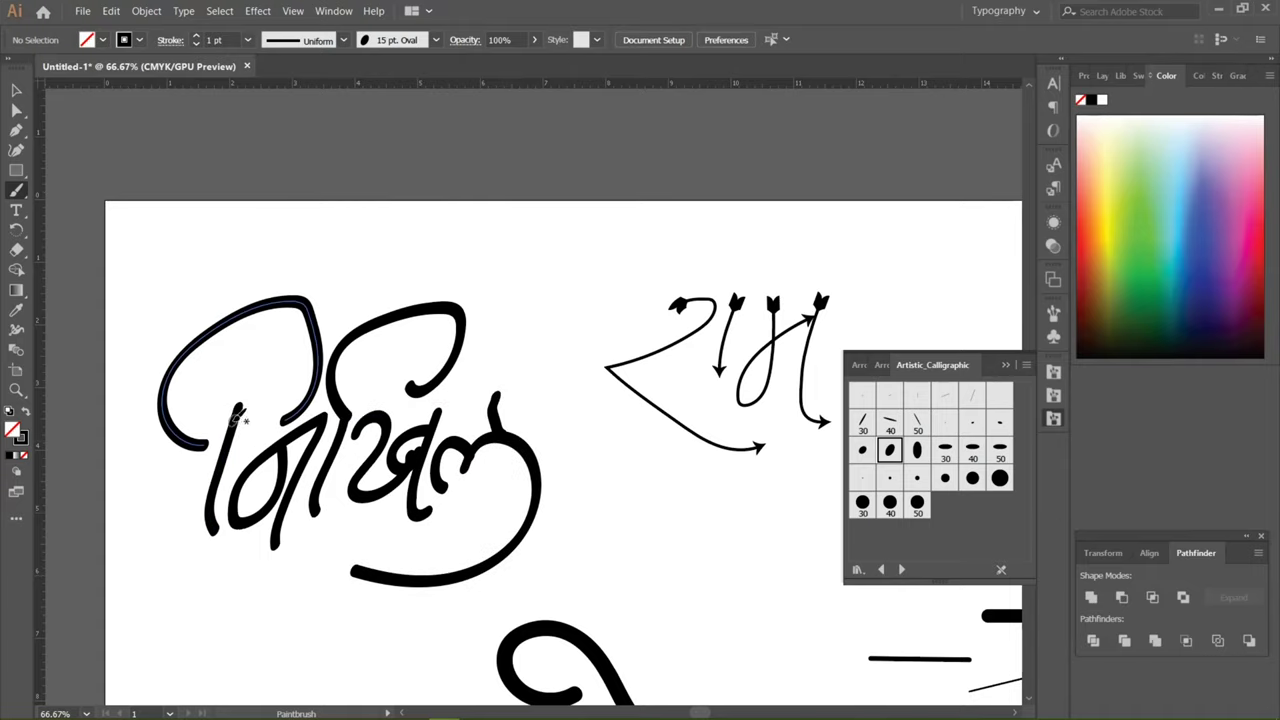
drag(430, 418, 556, 358)
Step: Paint a headline stroke across the last two letters of the left Devanagari word, ending in an upward flick
mouse_move(552, 508)
mouse_down()
mouse_move(439, 554)
mouse_move(309, 507)
mouse_move(355, 466)
mouse_move(393, 494)
mouse_move(311, 490)
mouse_up()
drag(482, 447, 440, 426)
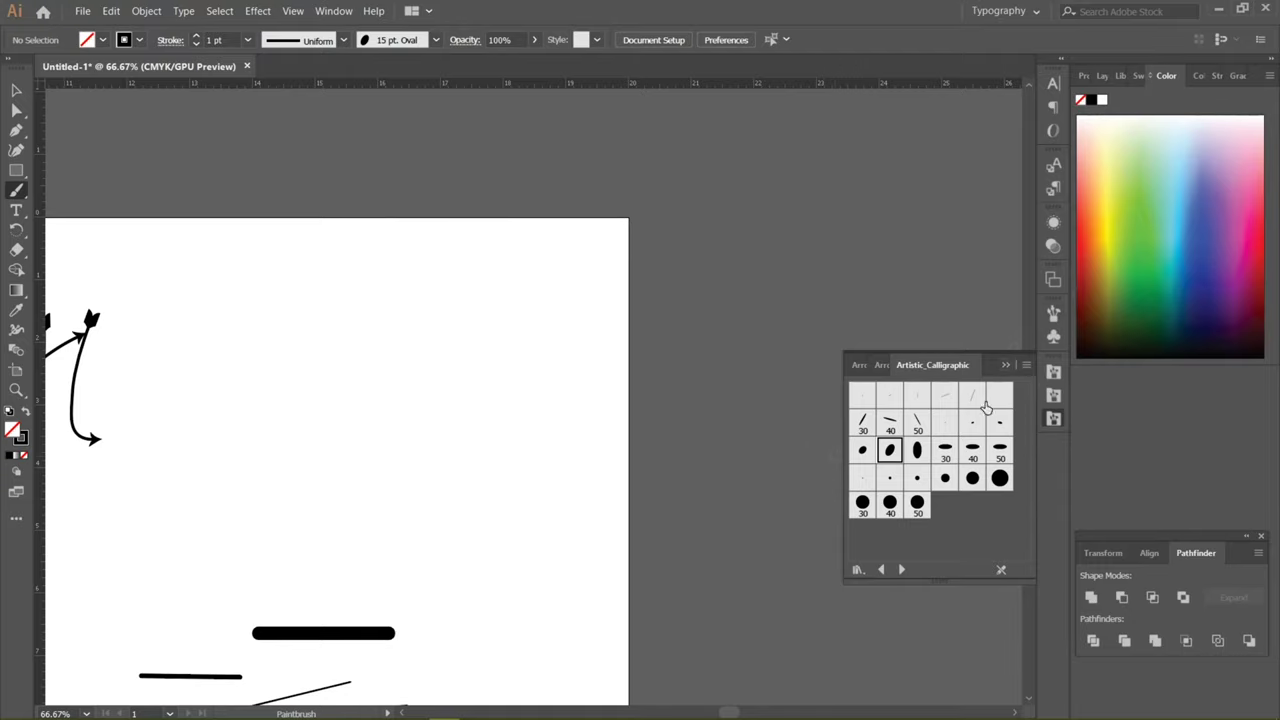
Step: Load the Artistic_ChalkCharcoalPencil brush library and choose its thick, rough-edged brush with a ragged tapered end
click(857, 569)
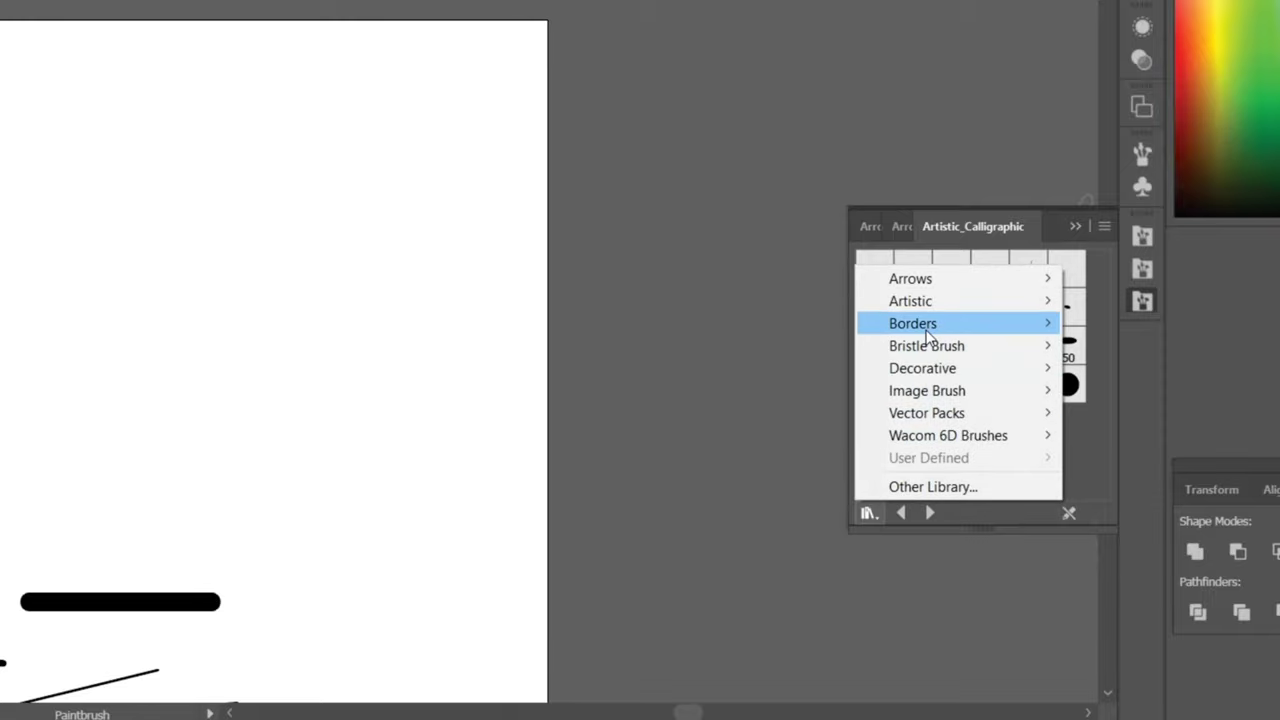
mouse_move(926, 328)
mouse_move(929, 305)
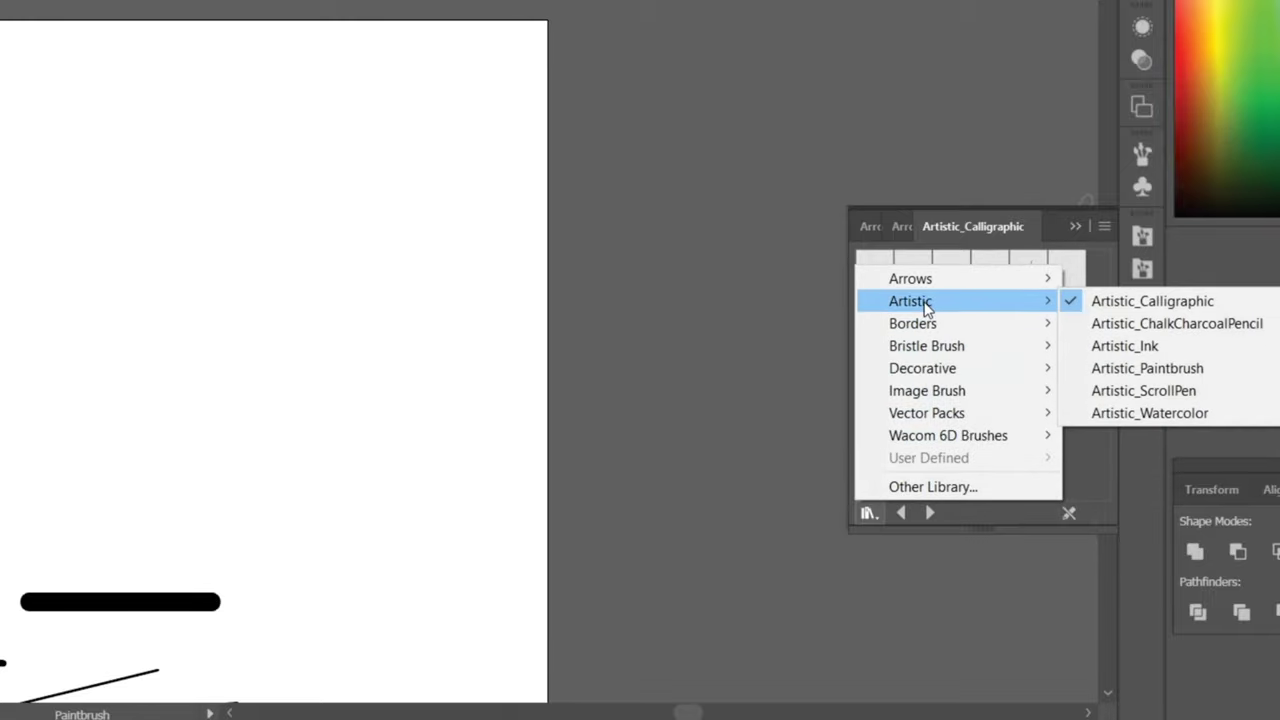
click(1163, 323)
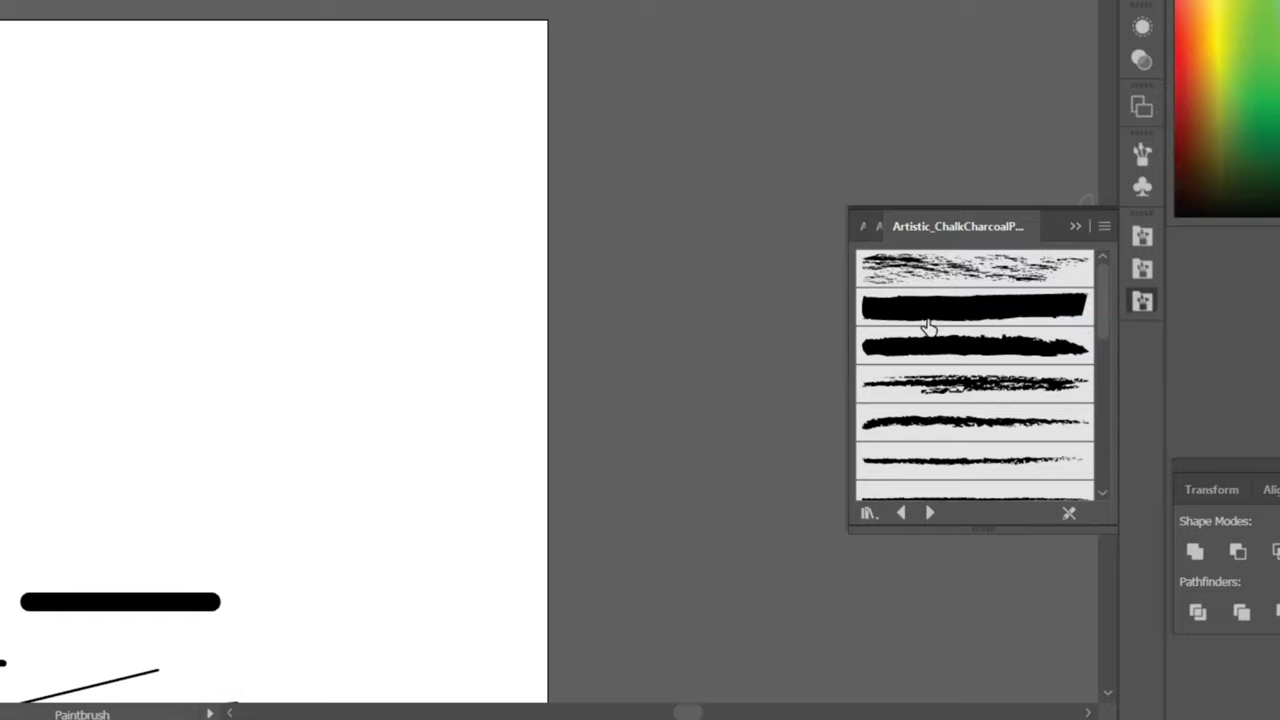
click(974, 345)
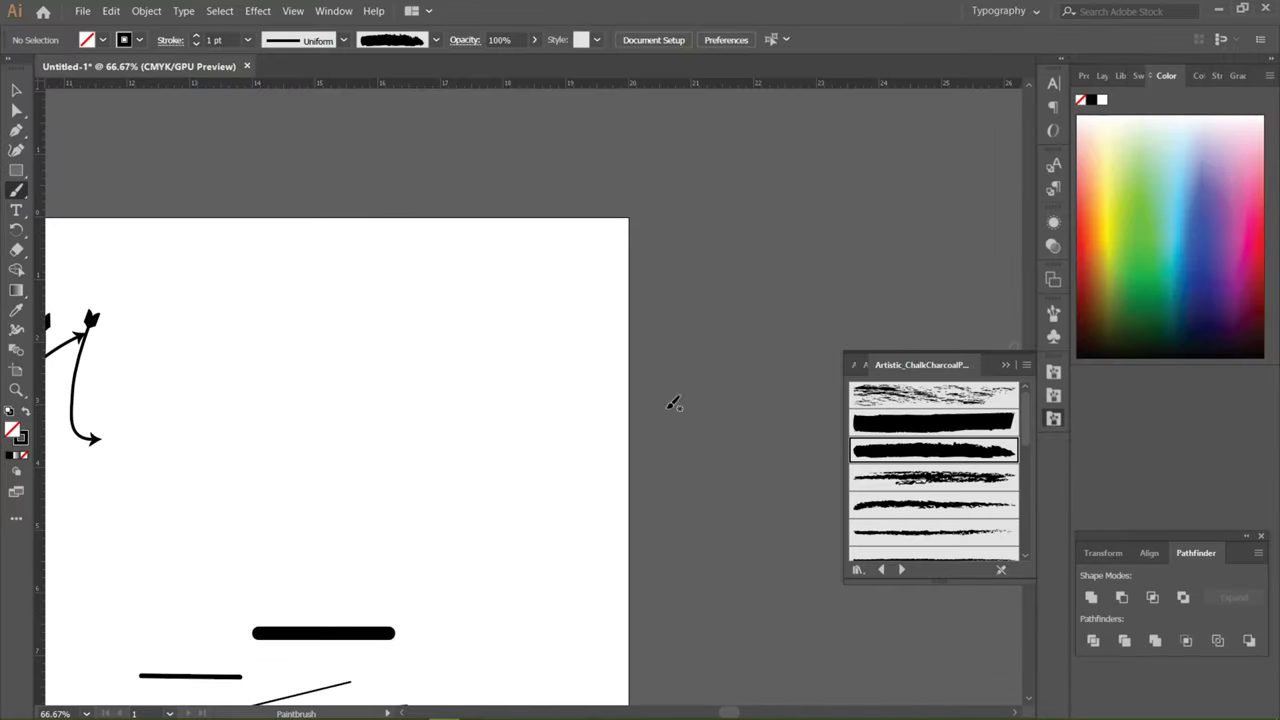
Step: Test the thick charcoal brush with curved and looped letter strokes near the artboard's right edge, undoing the strokes
drag(272, 473, 275, 468)
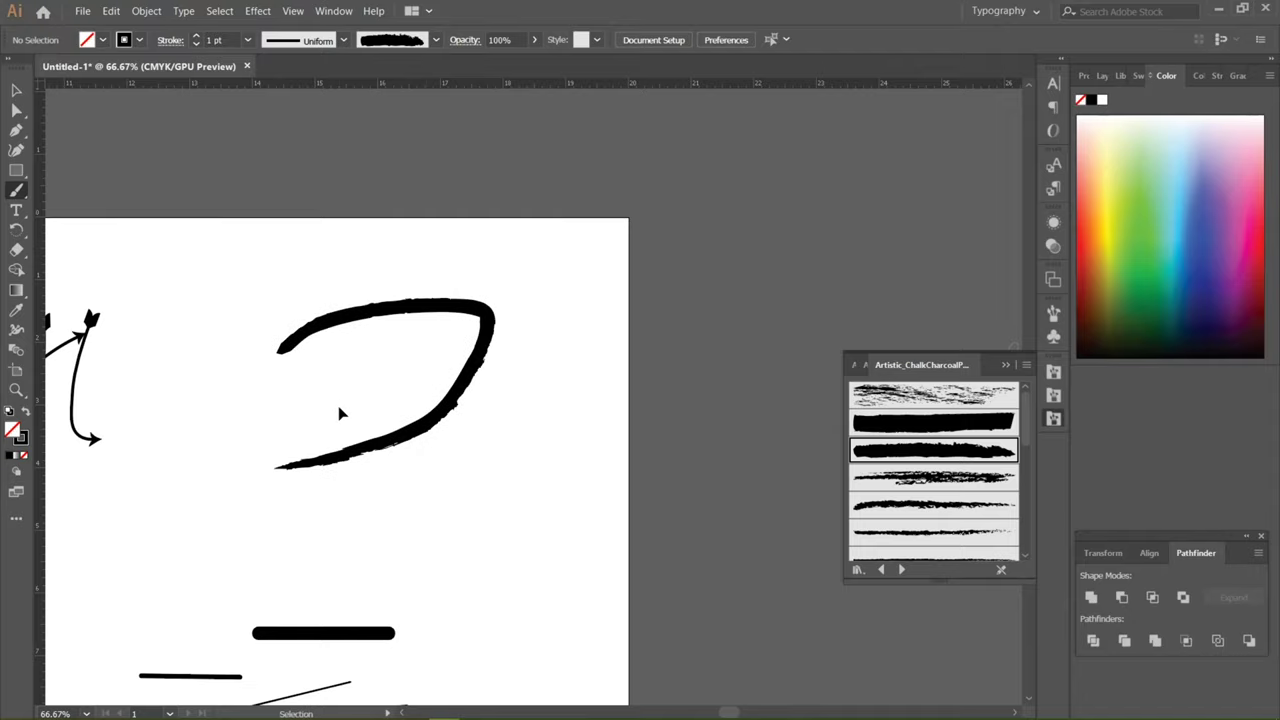
key(ctrl+z)
key(ctrl+plus)
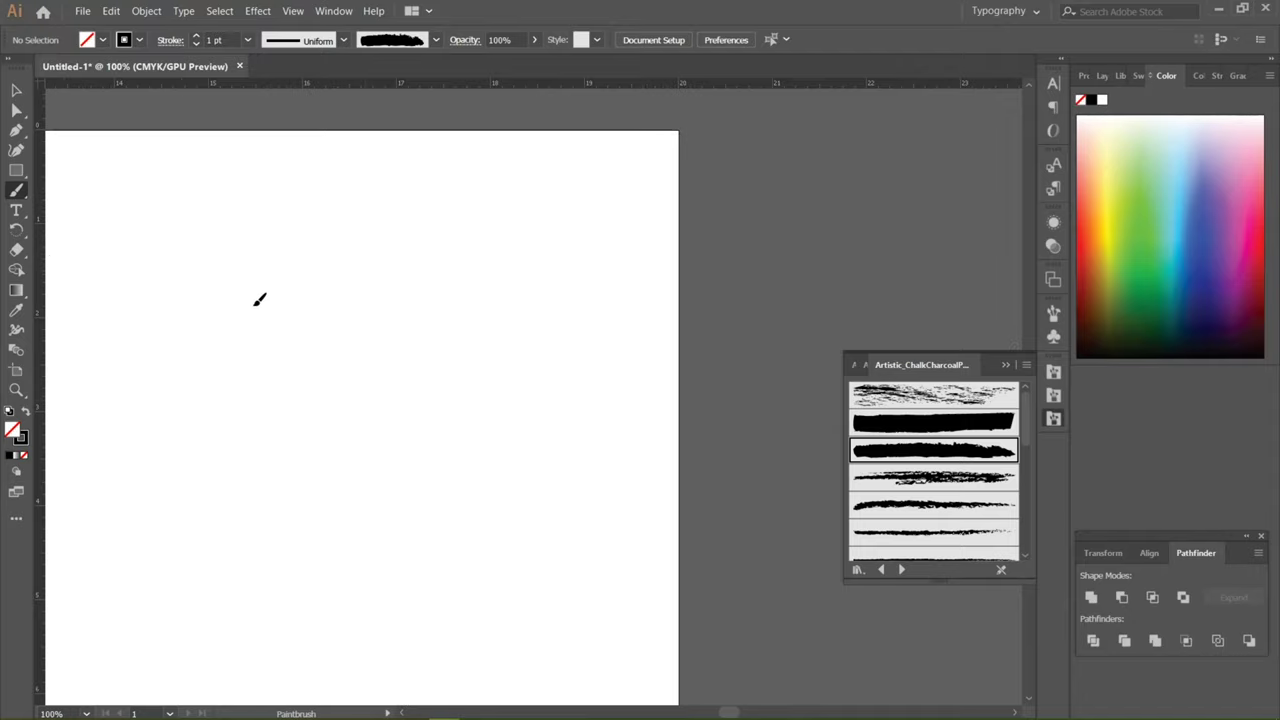
drag(255, 303, 214, 420)
key(ctrl+z)
mouse_move(358, 341)
mouse_down()
mouse_move(394, 400)
mouse_move(397, 303)
mouse_move(425, 252)
mouse_move(411, 286)
mouse_move(369, 305)
mouse_up()
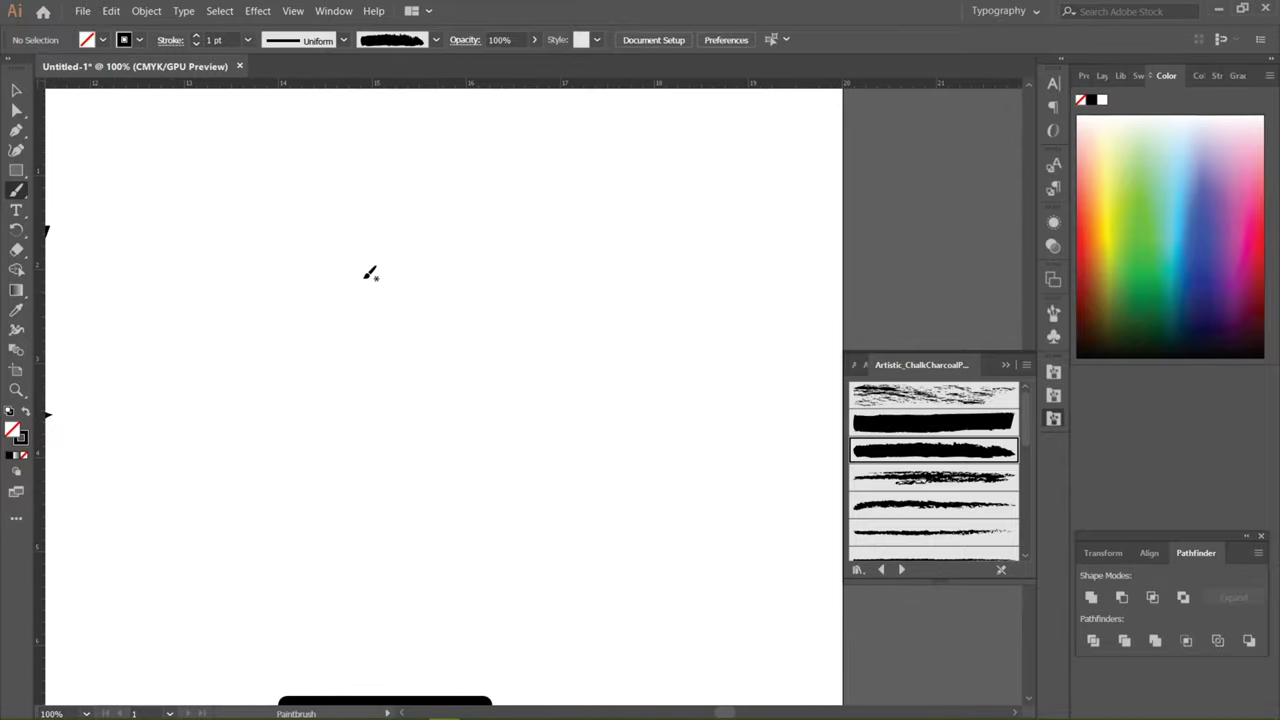
drag(366, 289, 357, 314)
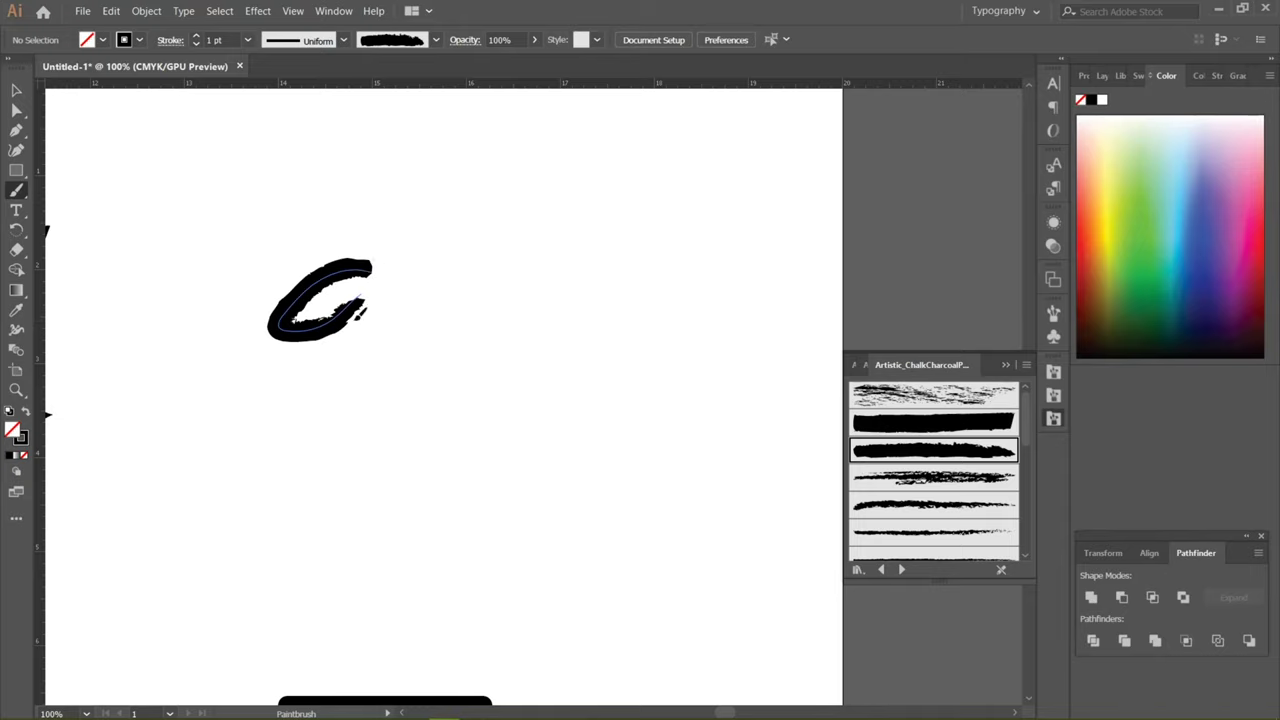
drag(374, 264, 350, 368)
key(ctrl+z)
key(ctrl+z)
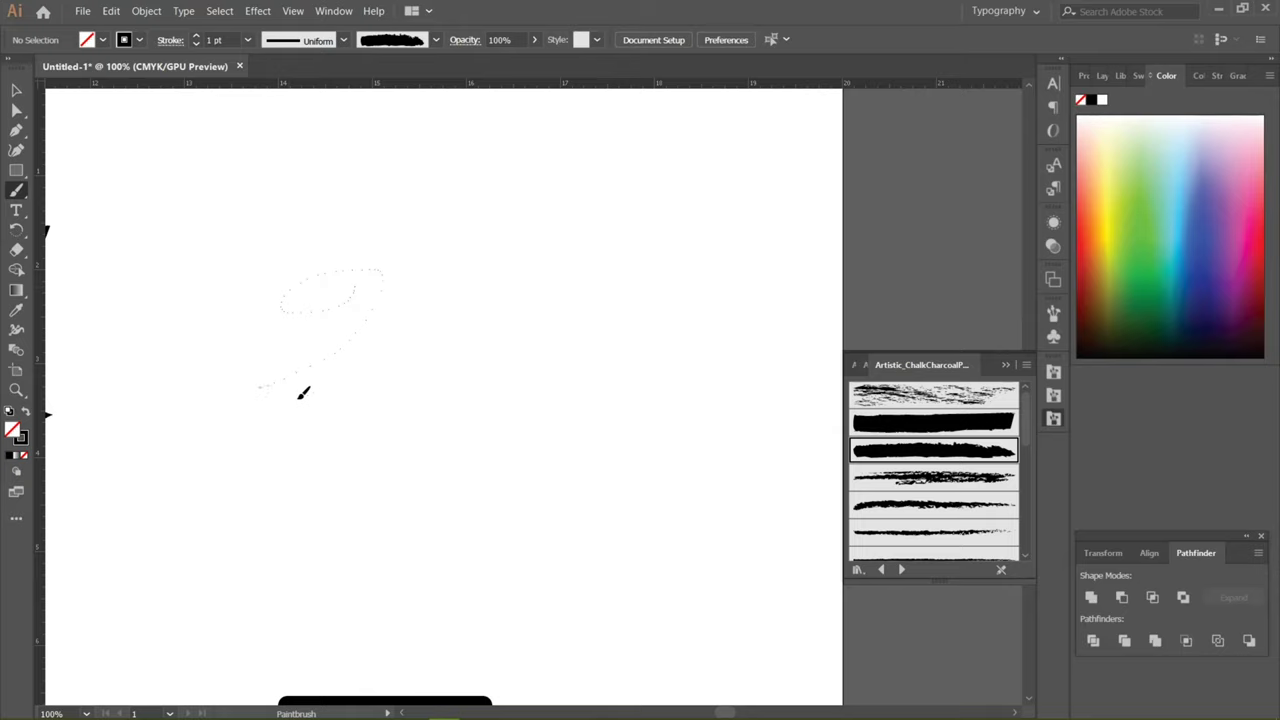
Step: Paint a looped first letter with a diagonal tail, a slanted stem and a matra arching overhead beside the arrow lettering
drag(300, 396, 437, 468)
drag(420, 274, 390, 402)
scroll(429, 363, up, 3)
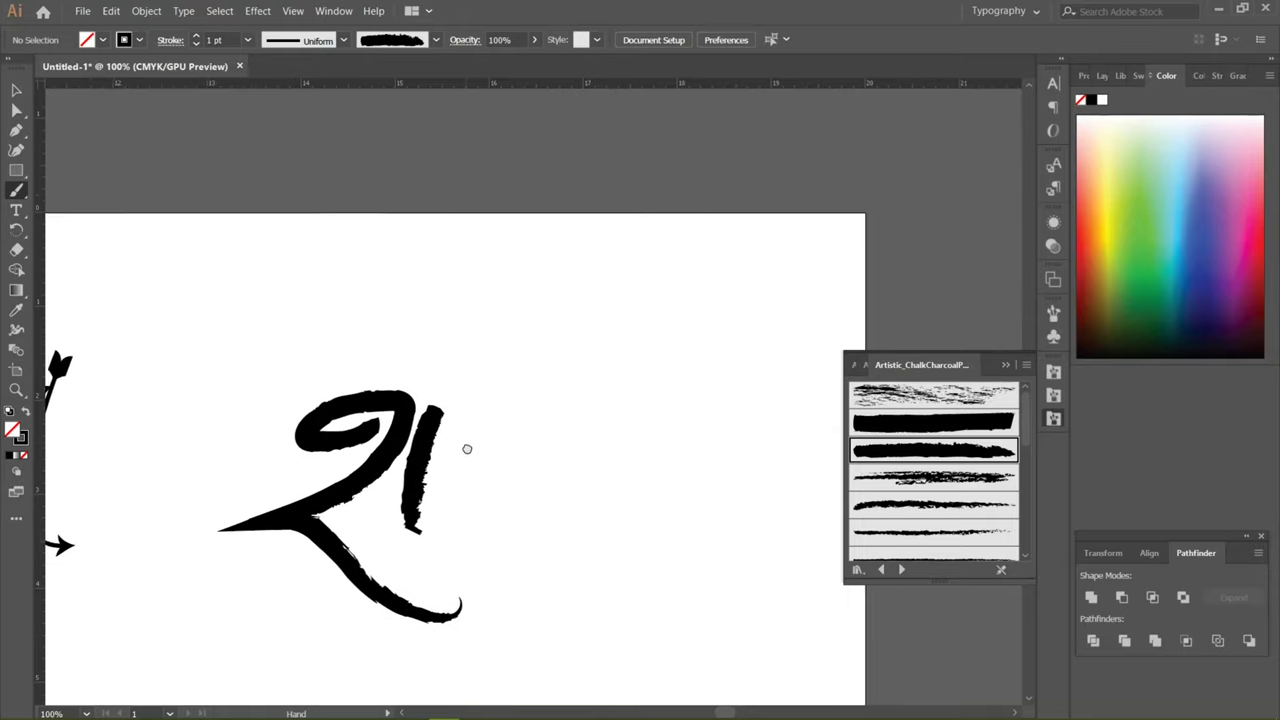
drag(427, 337, 222, 365)
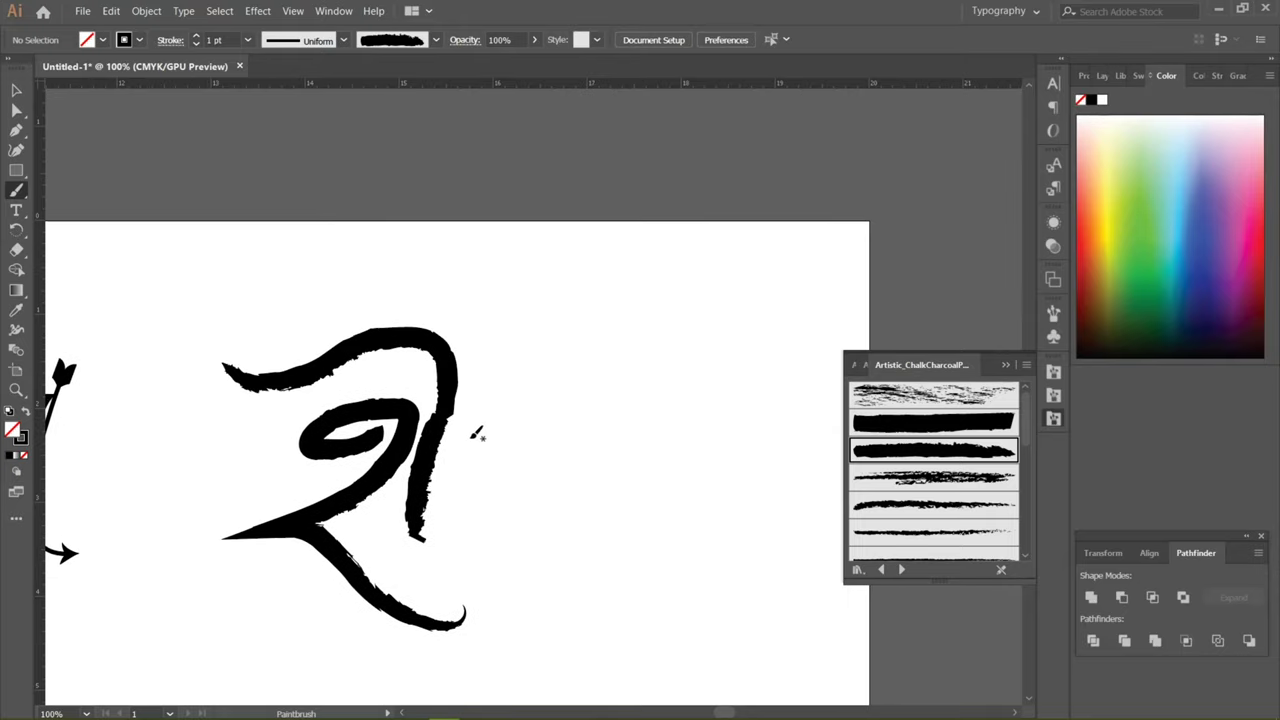
Step: Complete the charcoal word with a curled second letter, an upright stem and a final र whose long tail sweeps to the artboard's edge
drag(456, 502, 530, 477)
drag(589, 446, 593, 450)
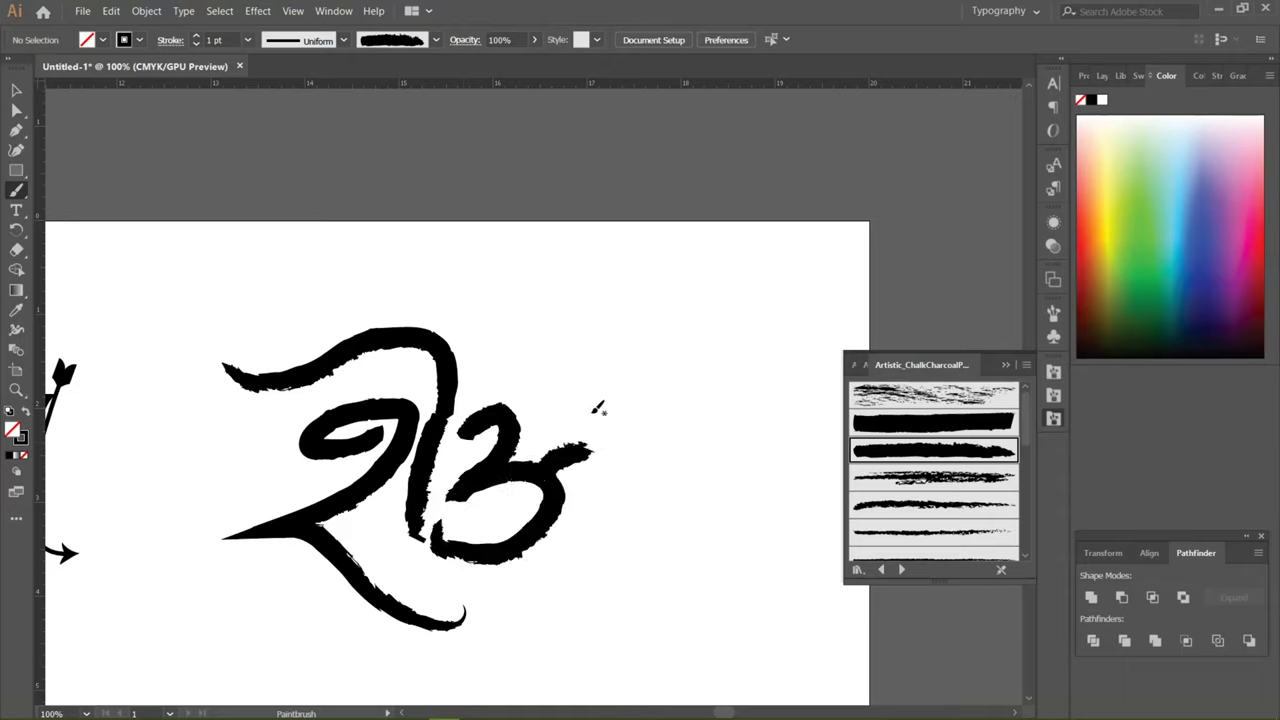
mouse_move(630, 520)
mouse_down()
mouse_move(626, 502)
mouse_move(852, 566)
mouse_up()
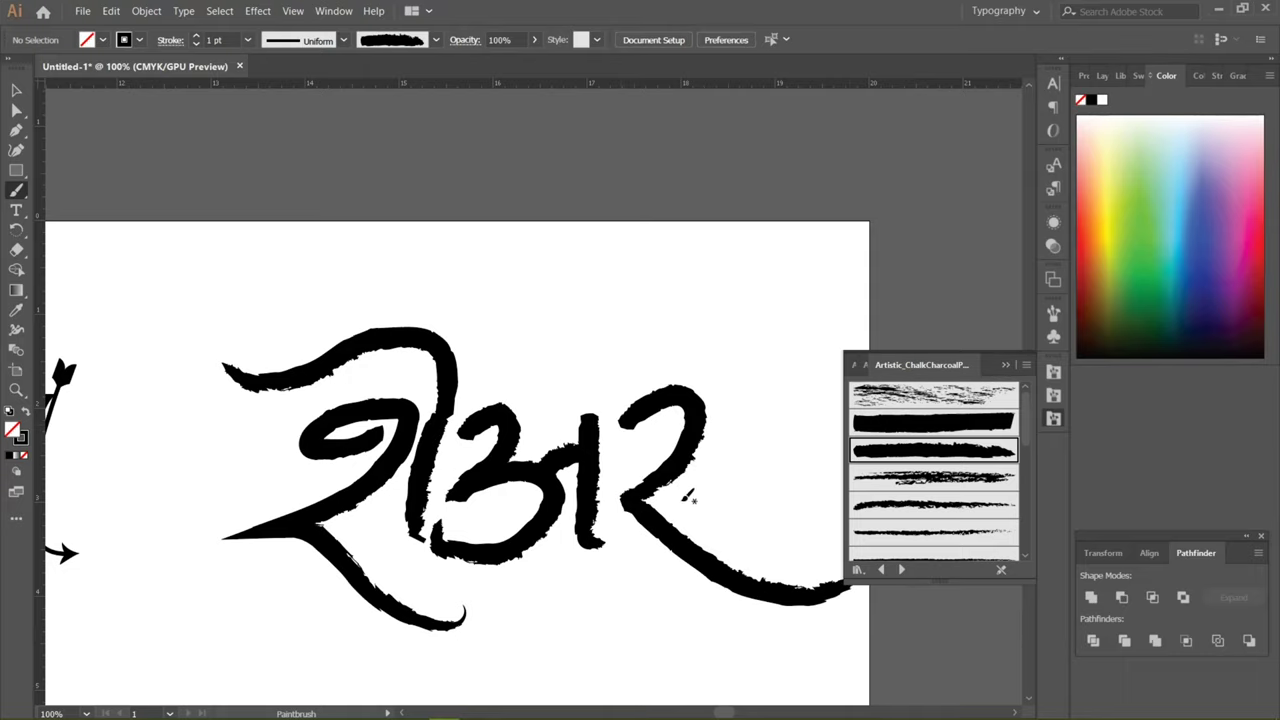
scroll(557, 500, right, 5)
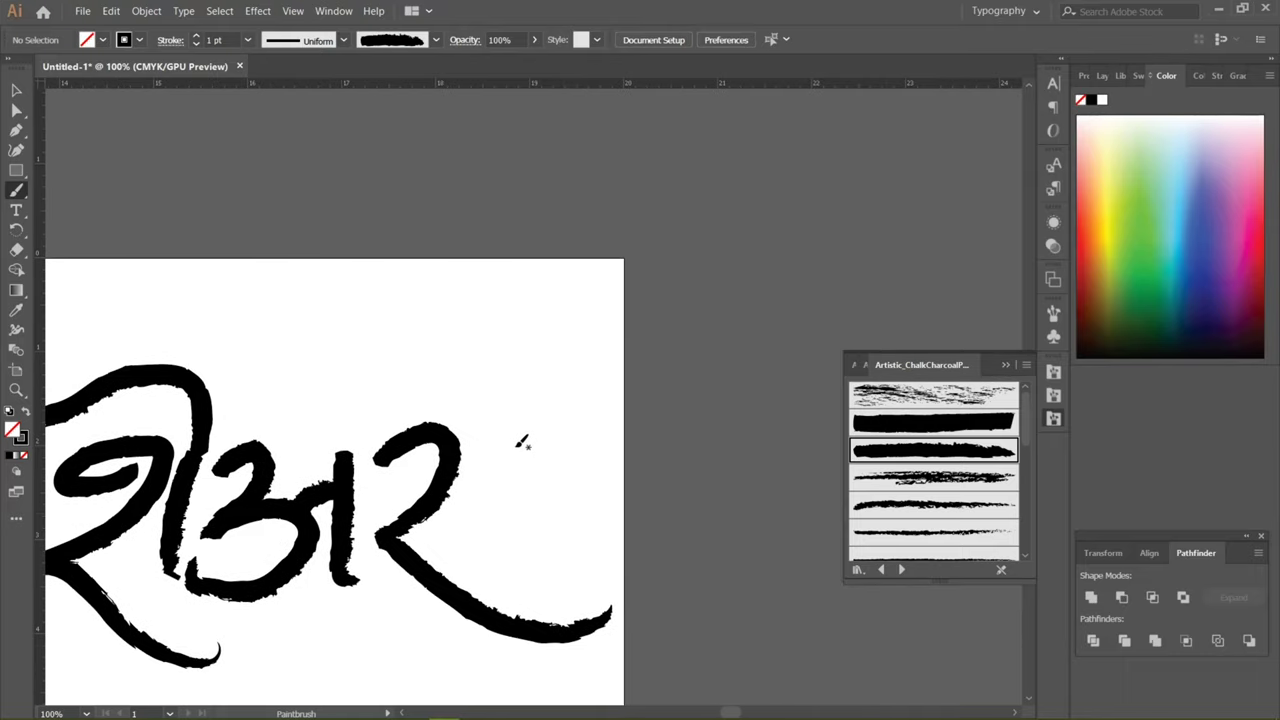
Step: Try the thinner tapering charcoal brush with a curved stroke above the word's last letter, undoing the stroke
click(920, 507)
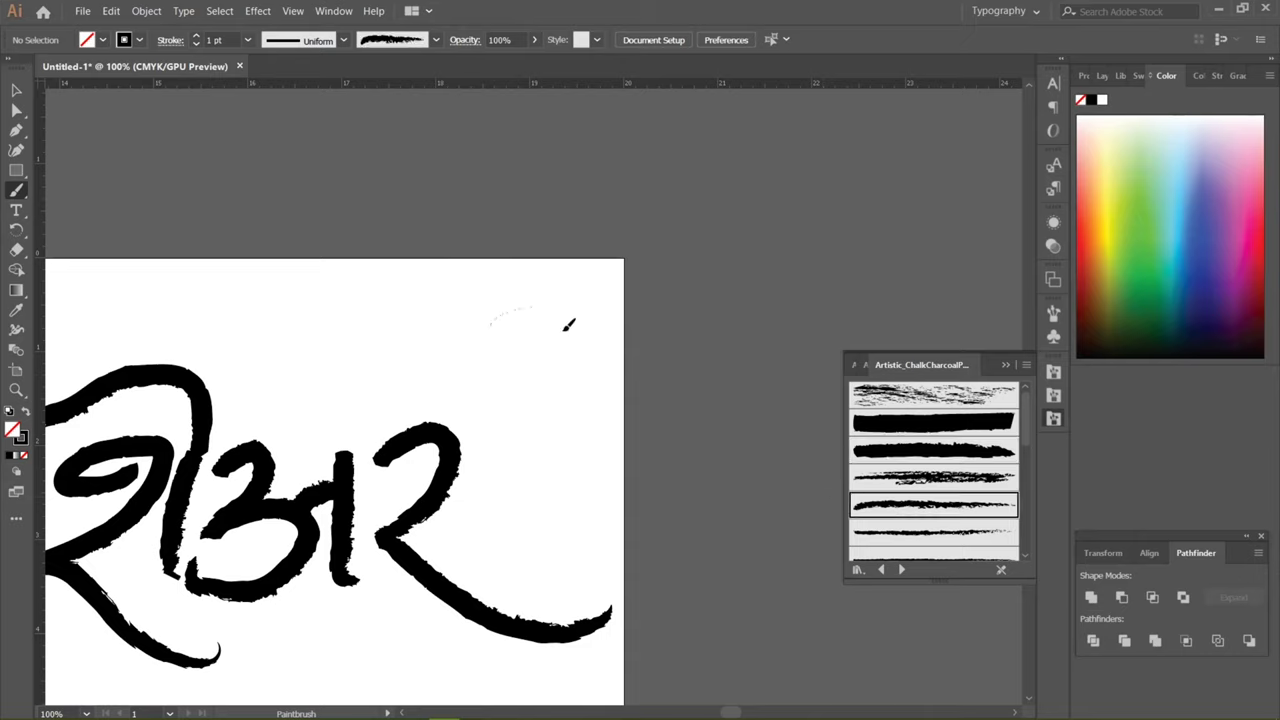
drag(568, 325, 520, 425)
key(ctrl+z)
Step: Browse the available brush libraries and load Borders_Decorative
click(1053, 314)
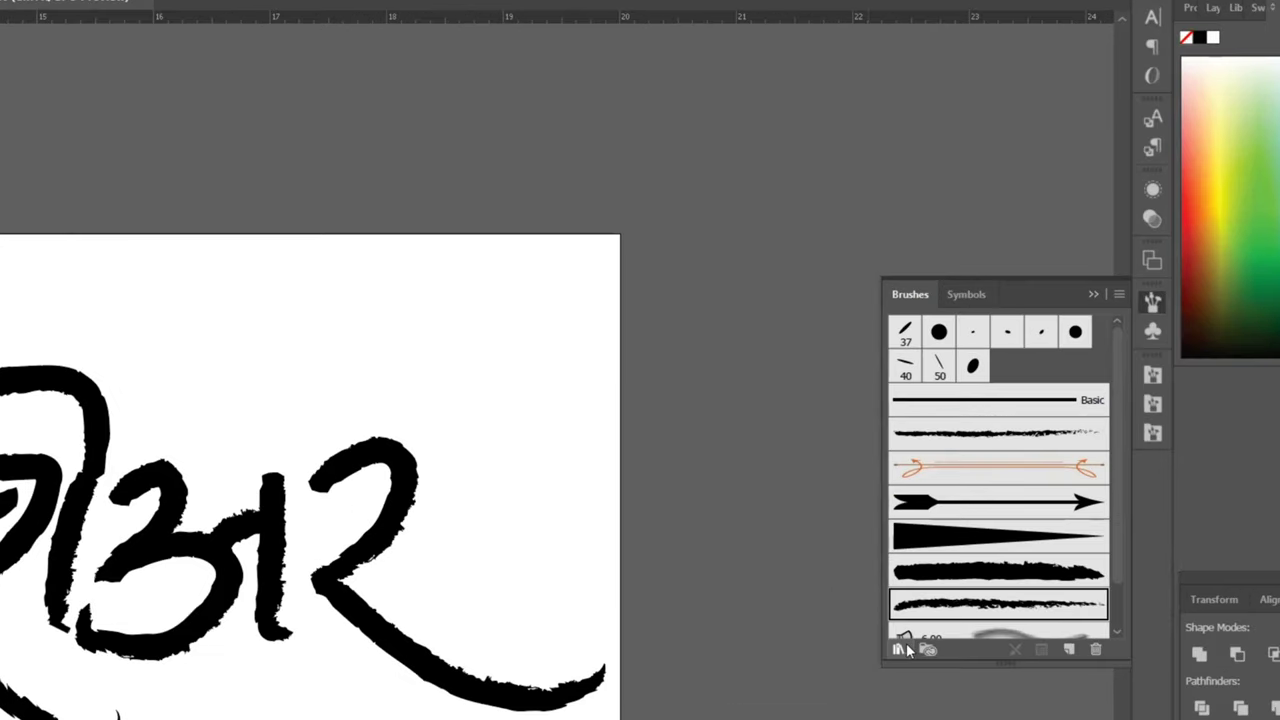
click(849, 592)
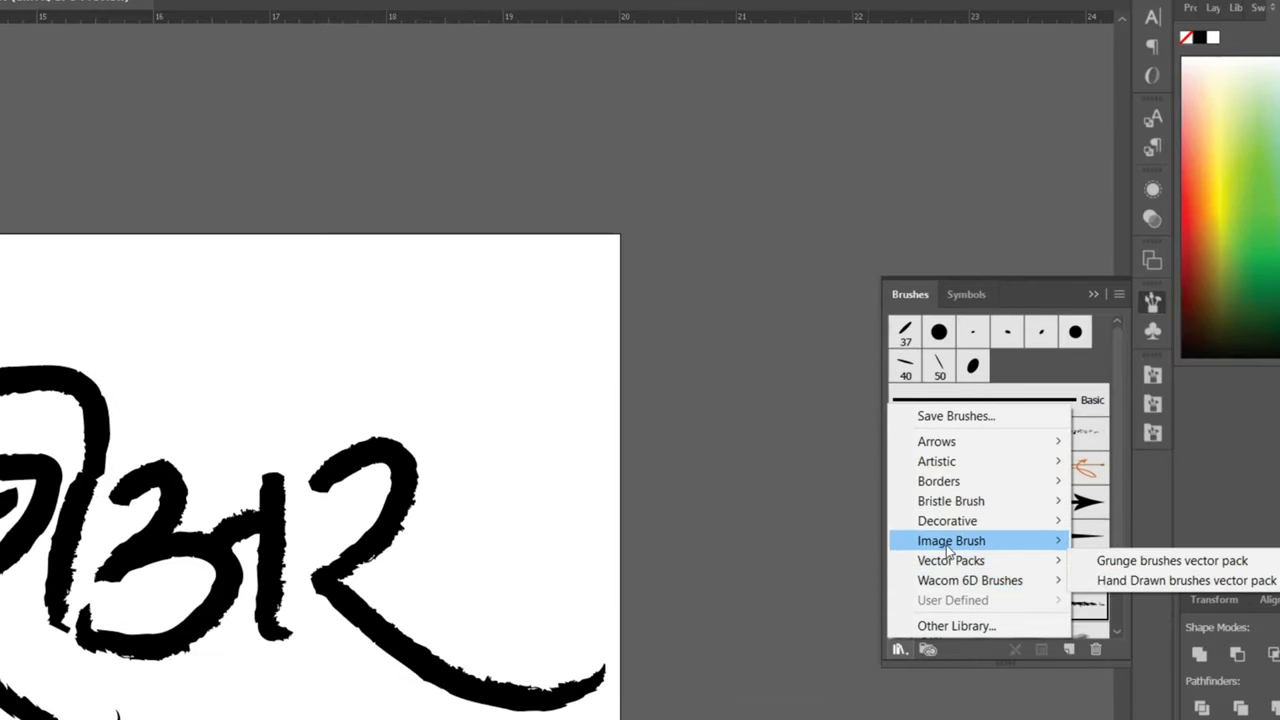
mouse_move(945, 515)
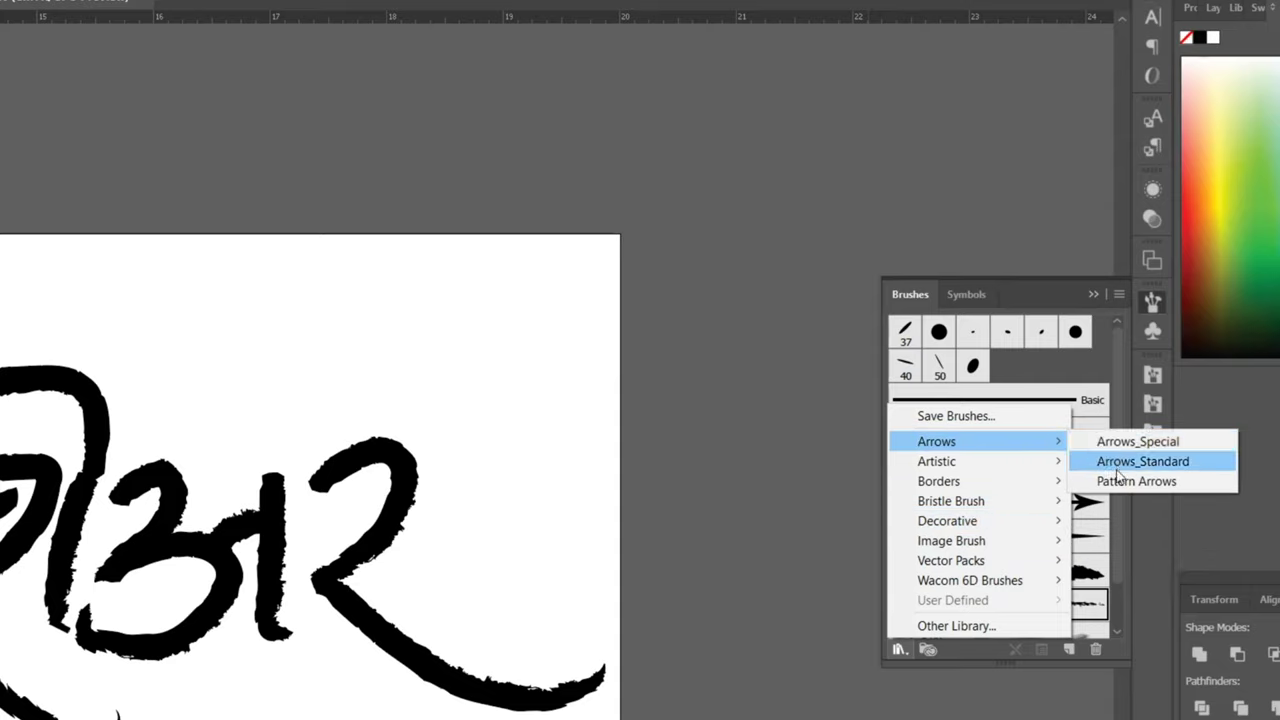
mouse_move(1040, 463)
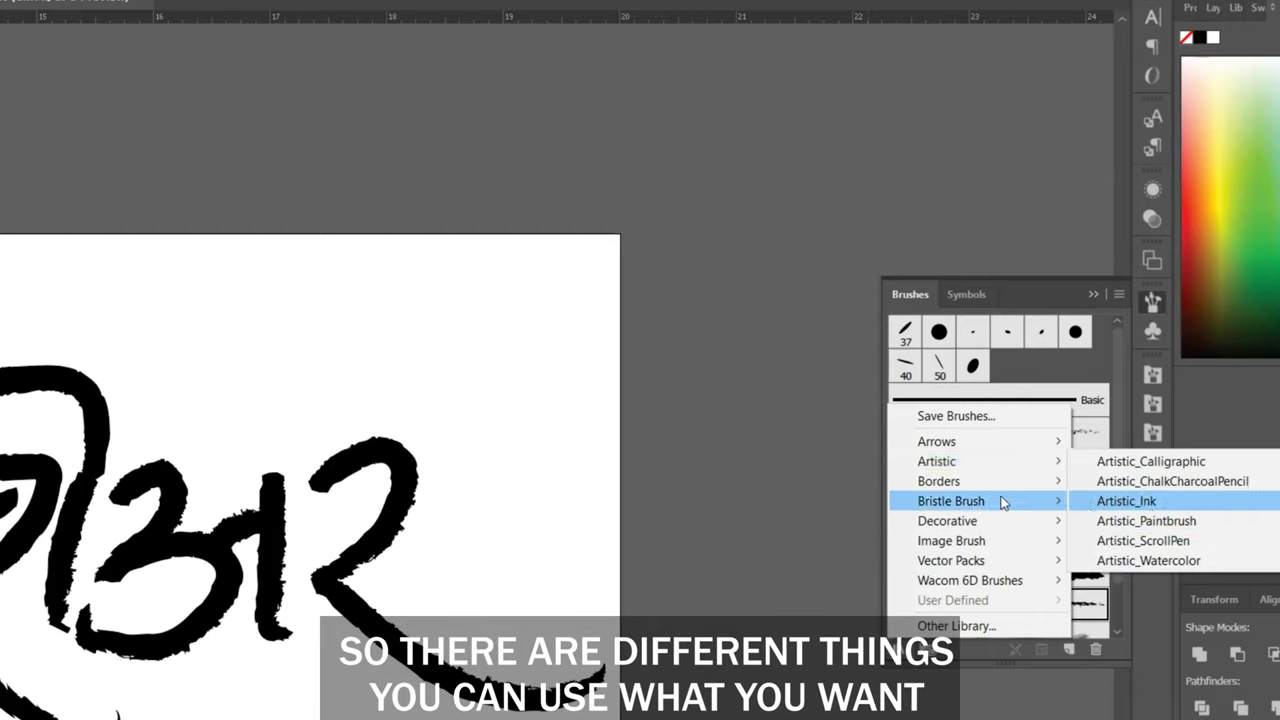
mouse_move(988, 485)
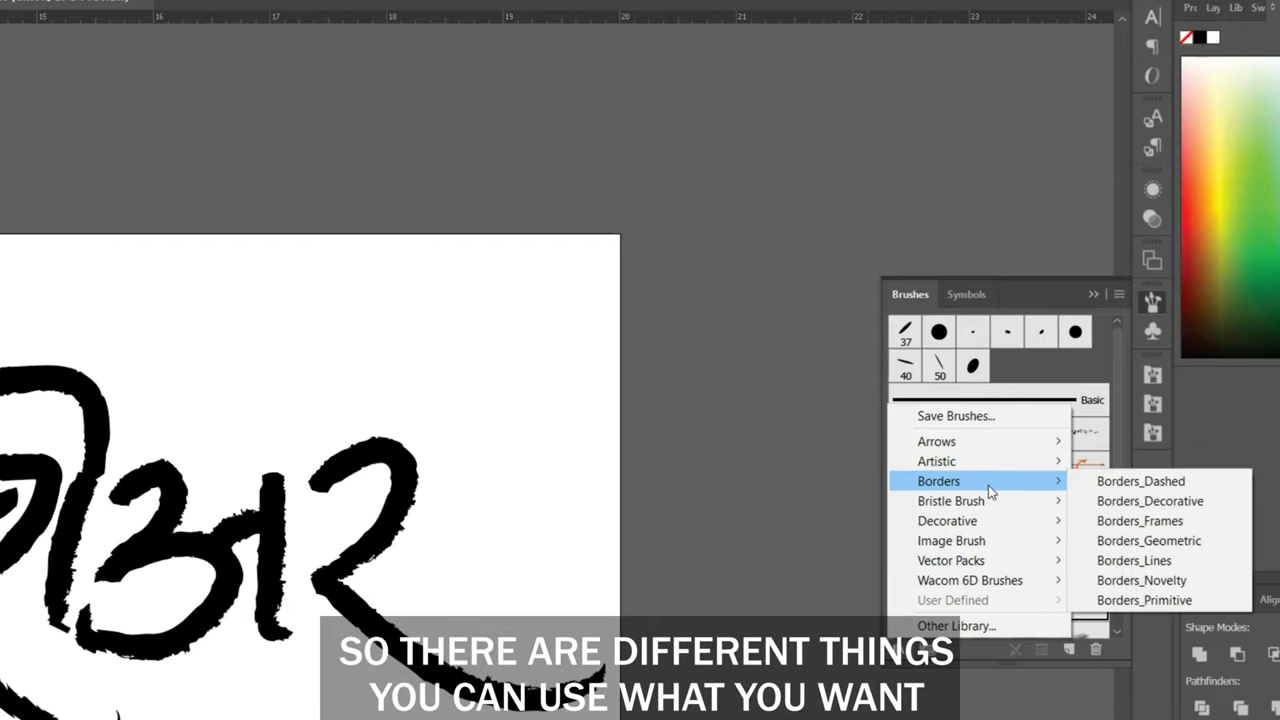
click(1136, 501)
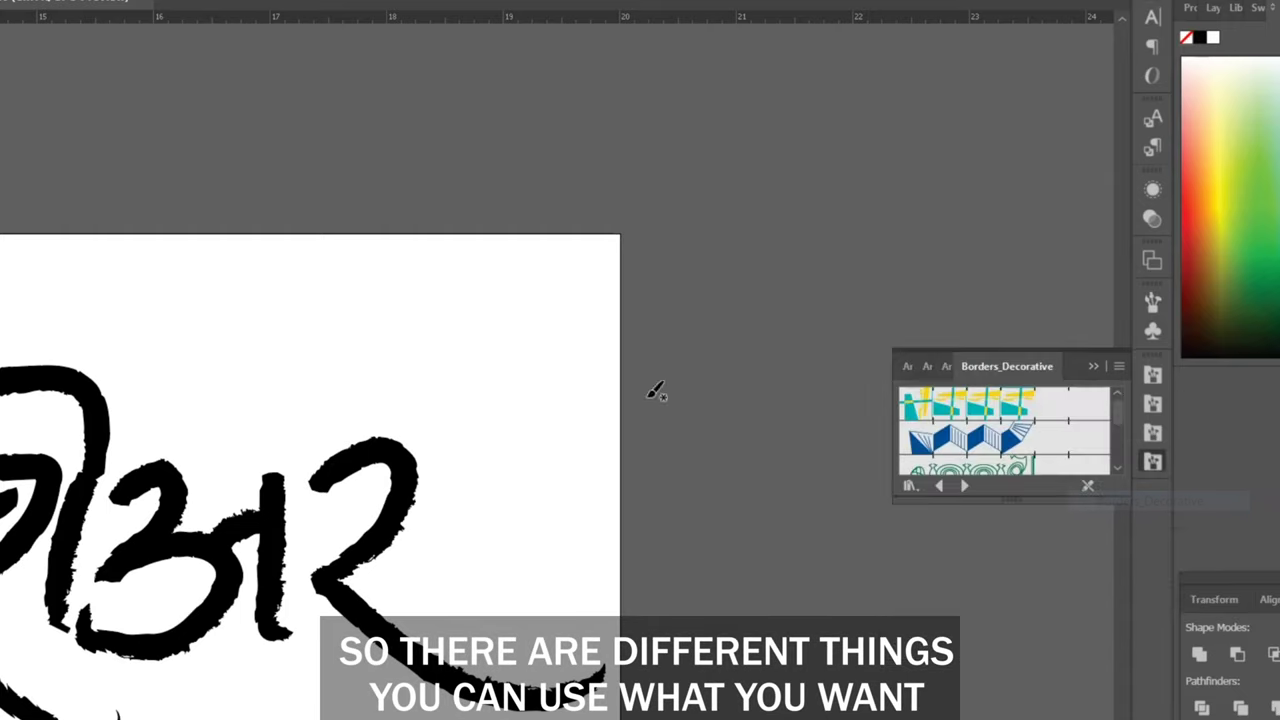
Step: Try the blue folded-ribbon border brush with strokes across the artboard's upper-right corner and undo them
click(950, 440)
drag(424, 330, 726, 352)
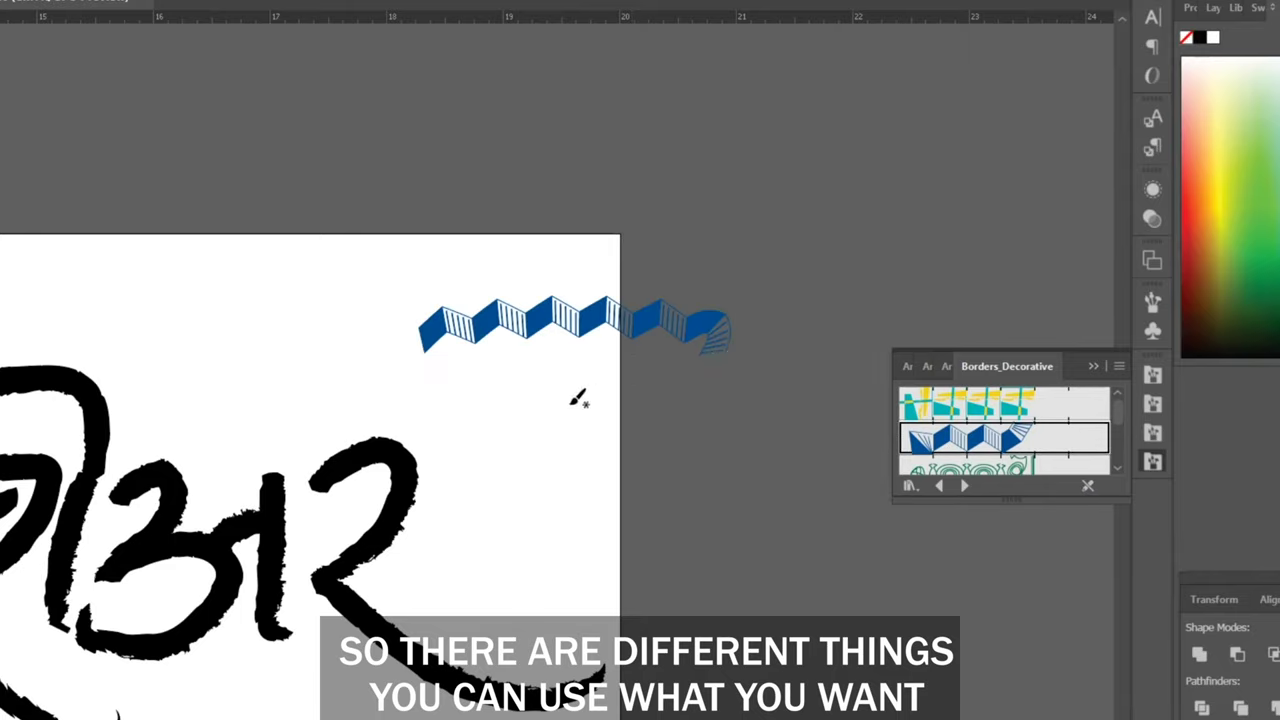
key(ctrl+z)
key(ctrl+shift+z)
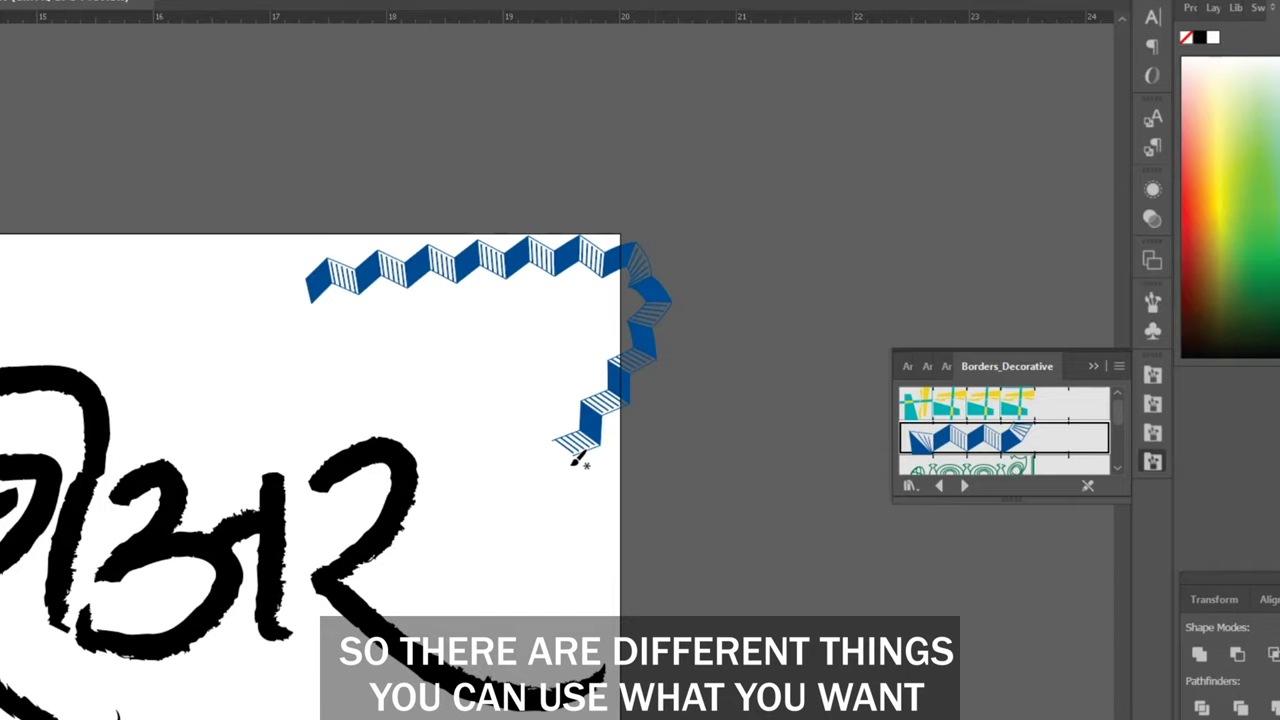
key(ctrl+z)
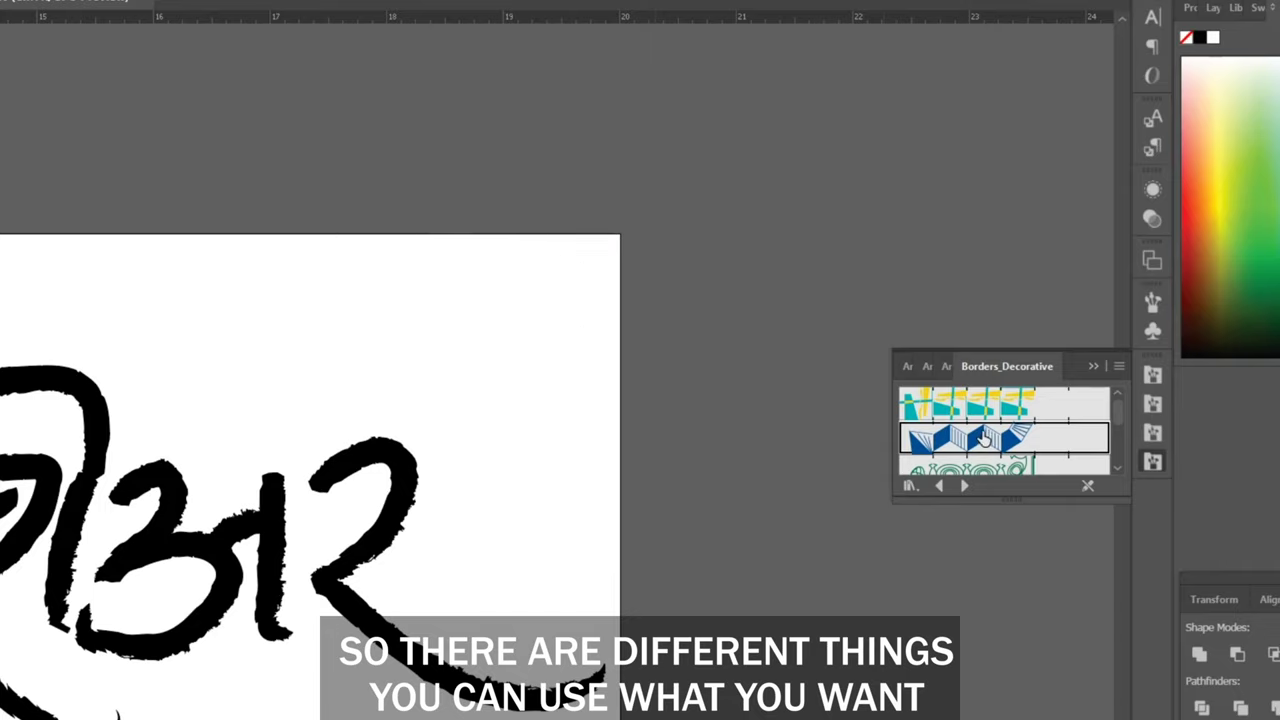
Step: Load the 6d Art Pen Brushes library and test a size 27 brush with one stroke, undoing the stroke
click(1151, 302)
click(906, 648)
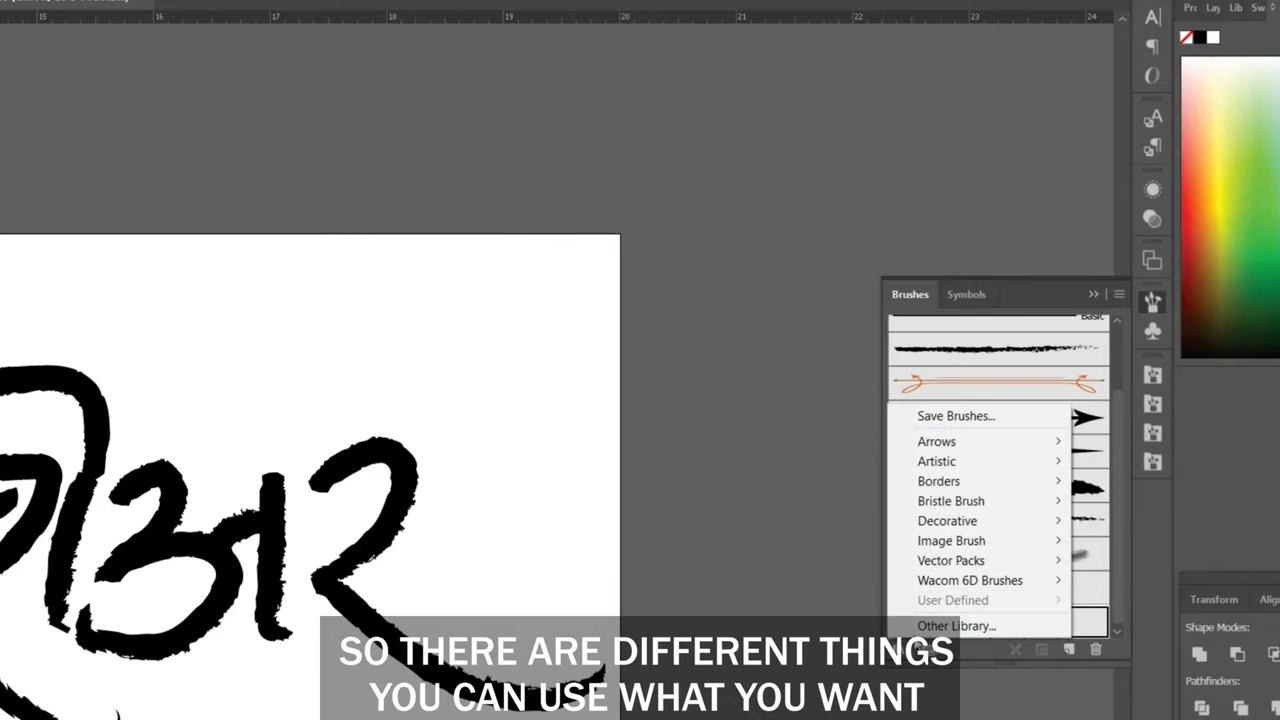
mouse_move(936, 584)
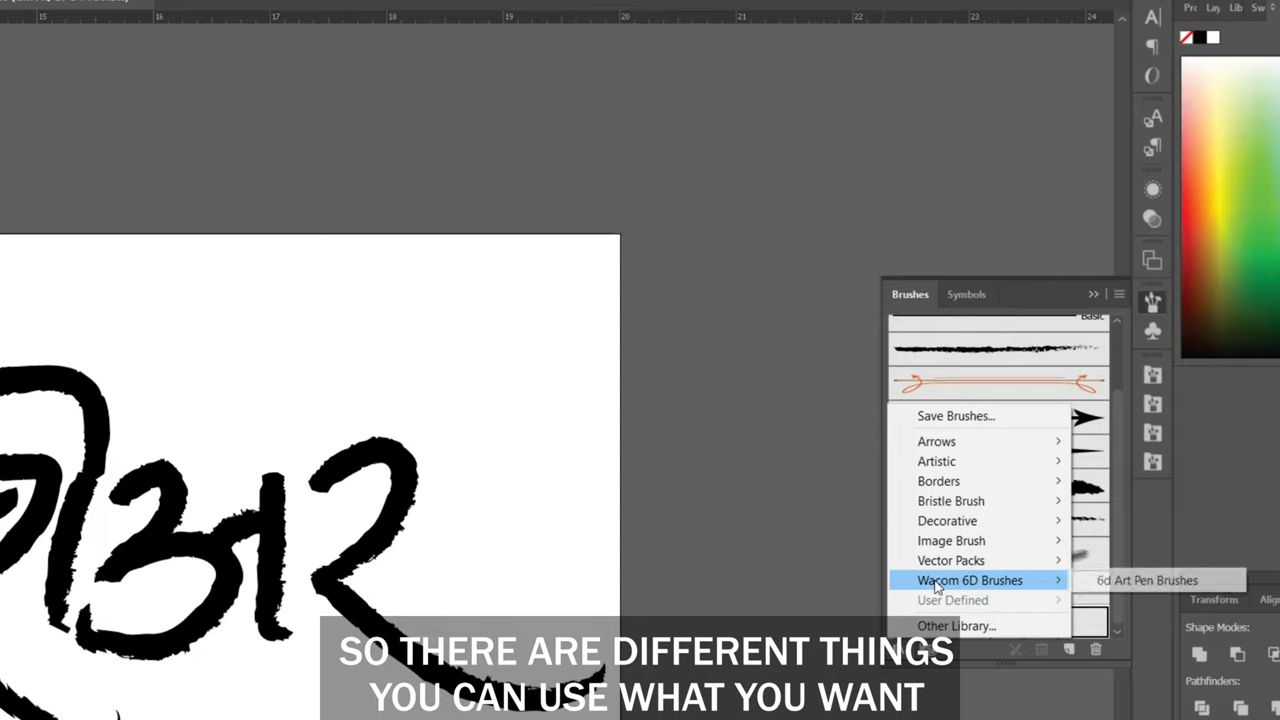
click(1100, 582)
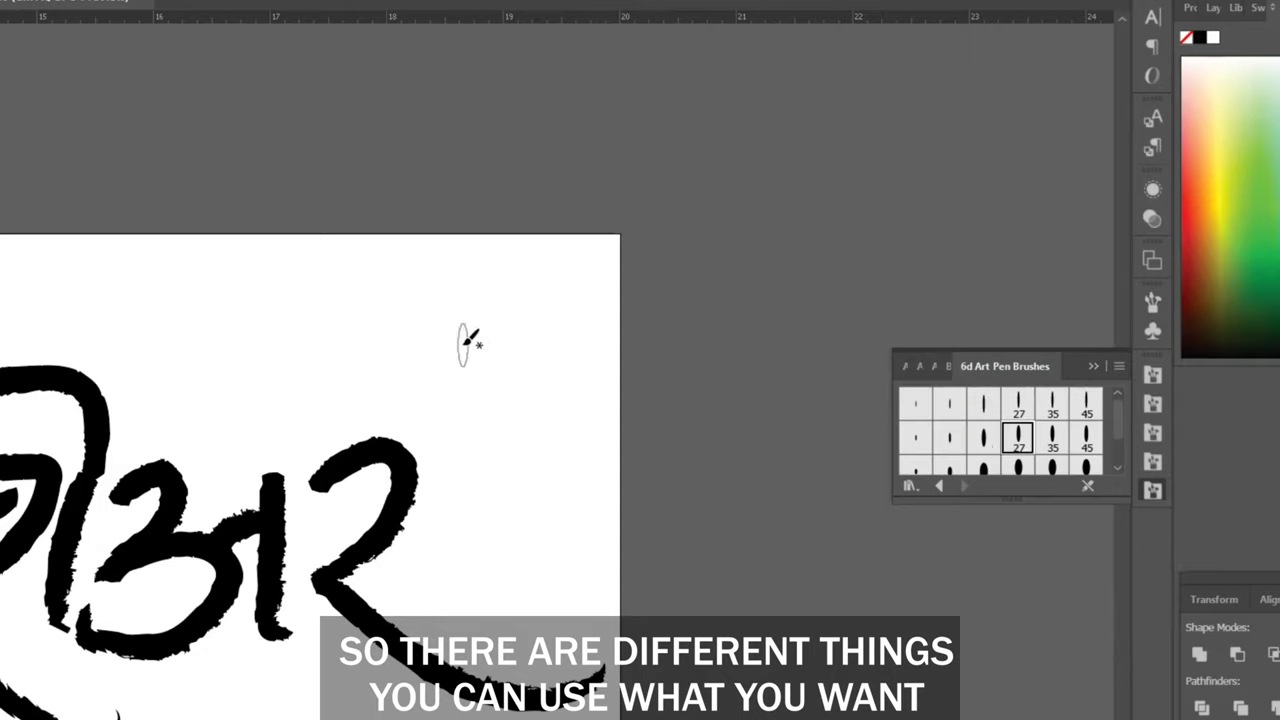
mouse_move(469, 340)
mouse_down()
mouse_move(545, 314)
mouse_move(579, 422)
mouse_move(502, 535)
mouse_move(590, 630)
mouse_up()
key(ctrl+z)
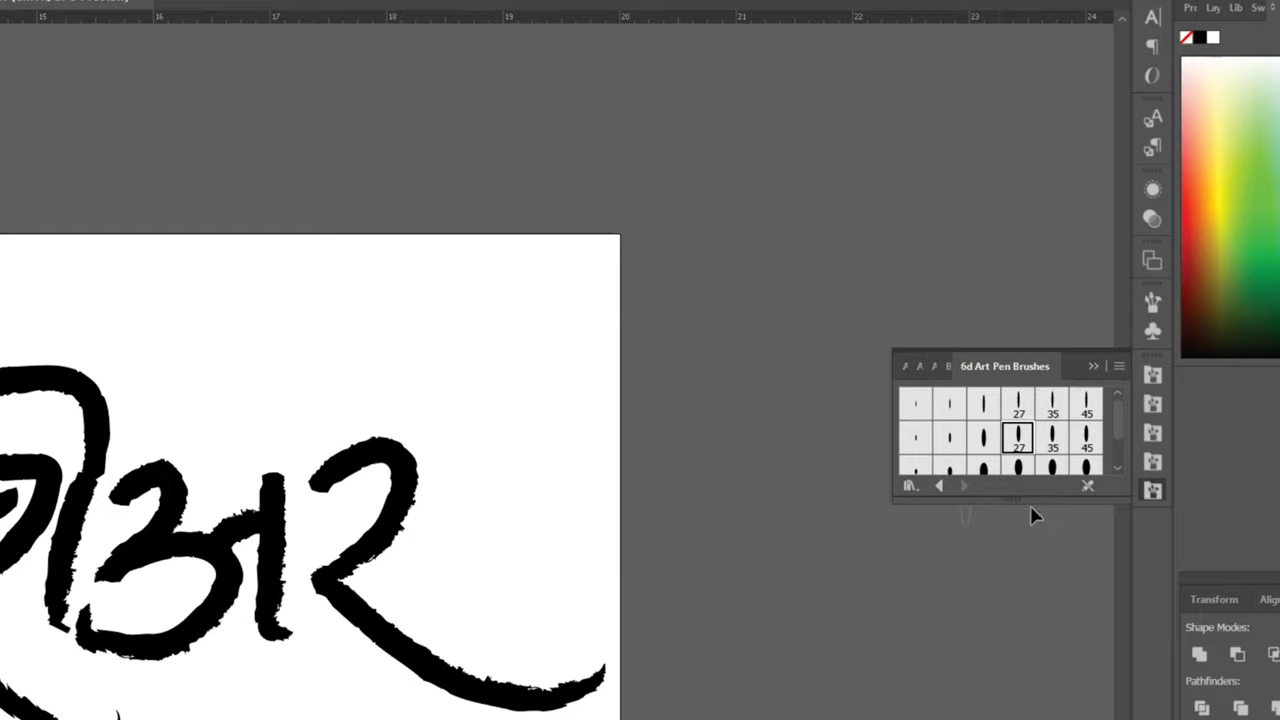
Step: Enlarge the brush library view, choose a rough 6d Scatter brush and test it with curved strokes, undoing them
drag(1036, 496, 1034, 676)
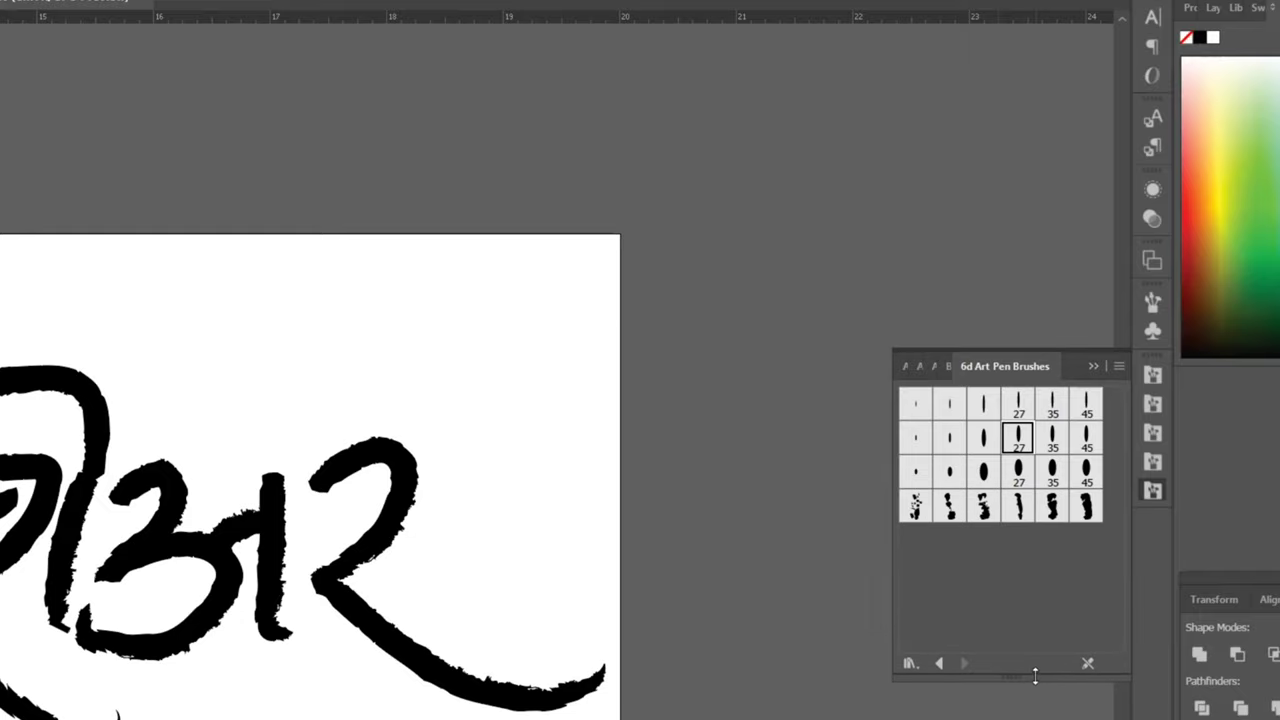
click(1050, 508)
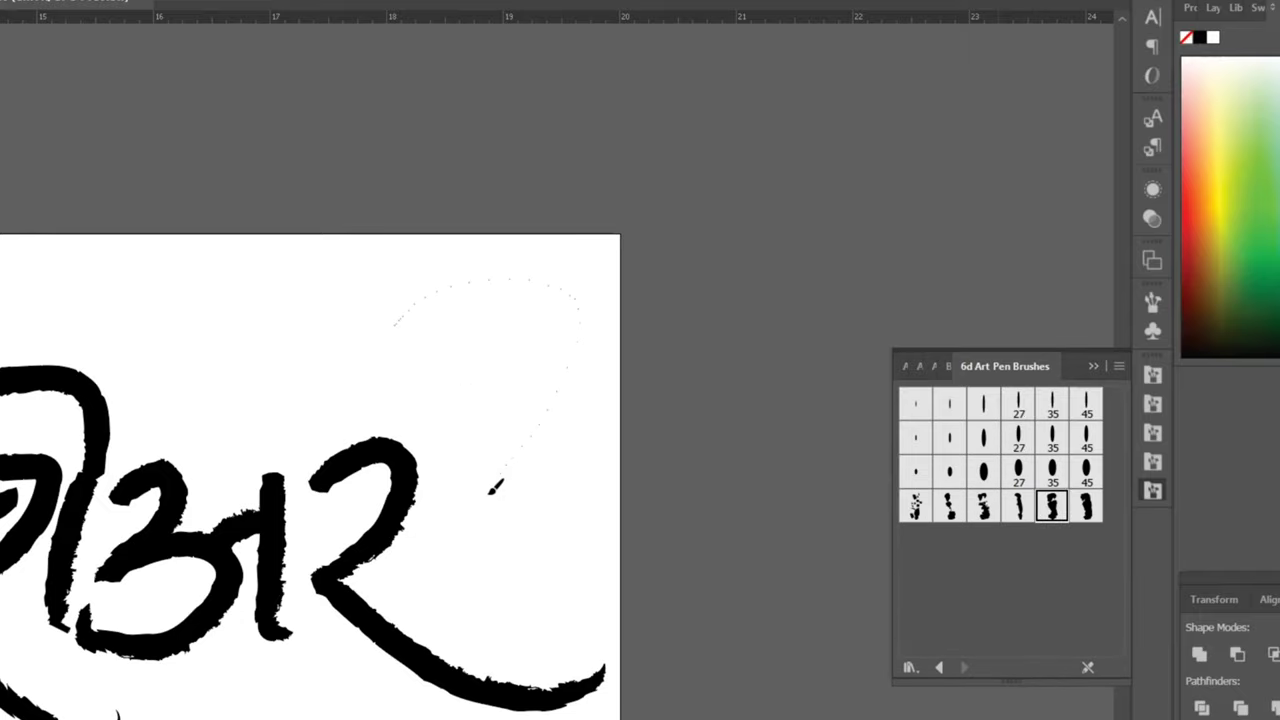
drag(495, 488, 496, 490)
key(ctrl+z)
mouse_move(562, 283)
mouse_down()
mouse_move(410, 365)
mouse_move(703, 500)
mouse_up()
key(ctrl+z)
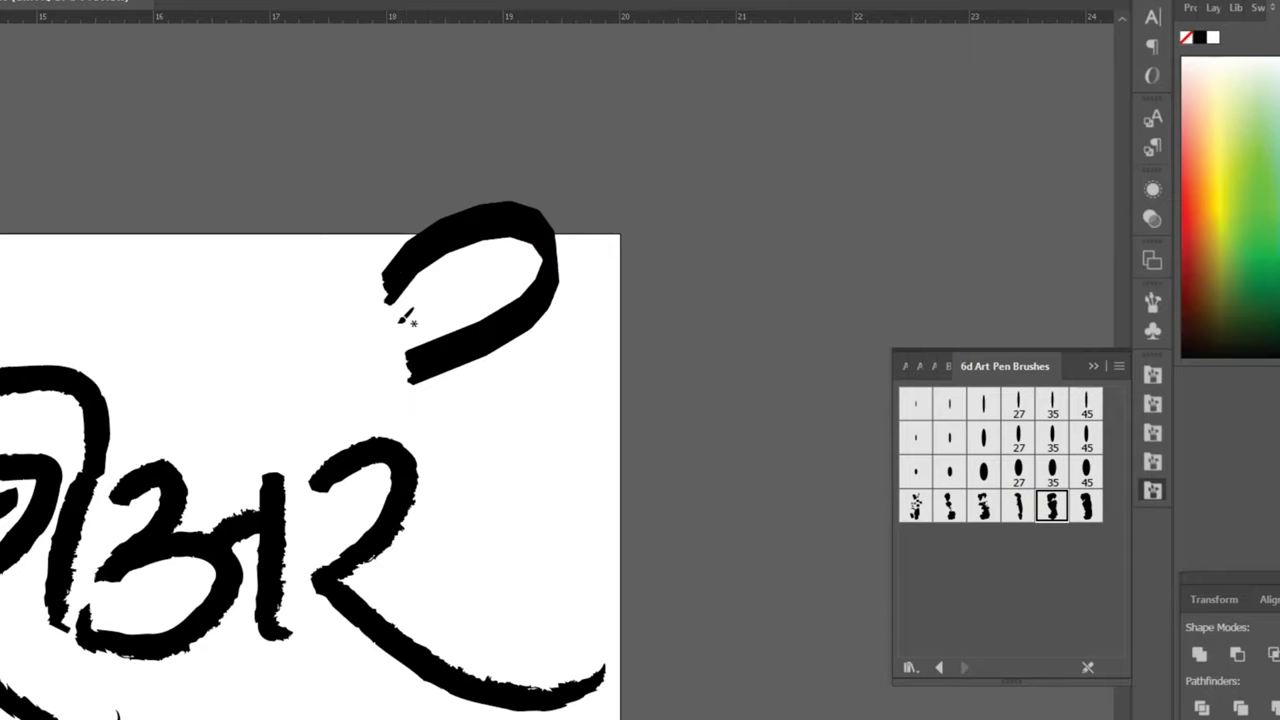
key(ctrl+z)
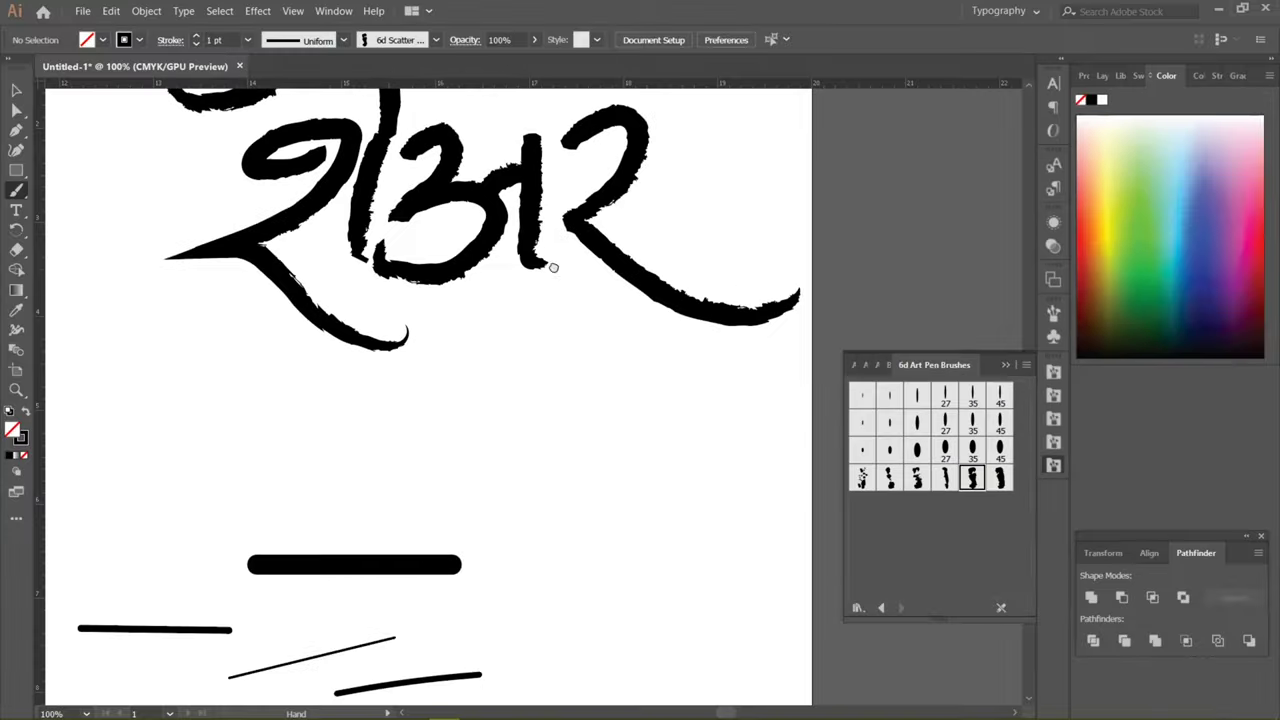
scroll(449, 443, left, 10)
scroll(449, 443, up, 4)
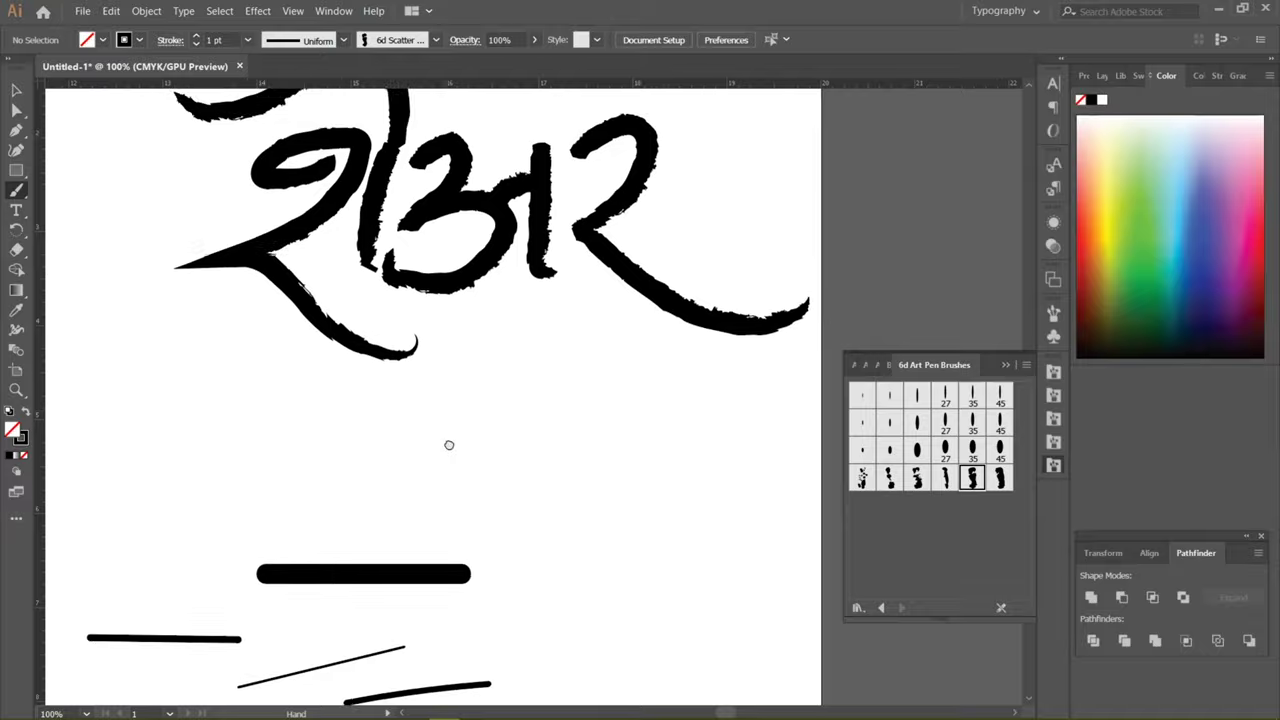
scroll(275, 400, left, 15)
scroll(389, 360, down, 8)
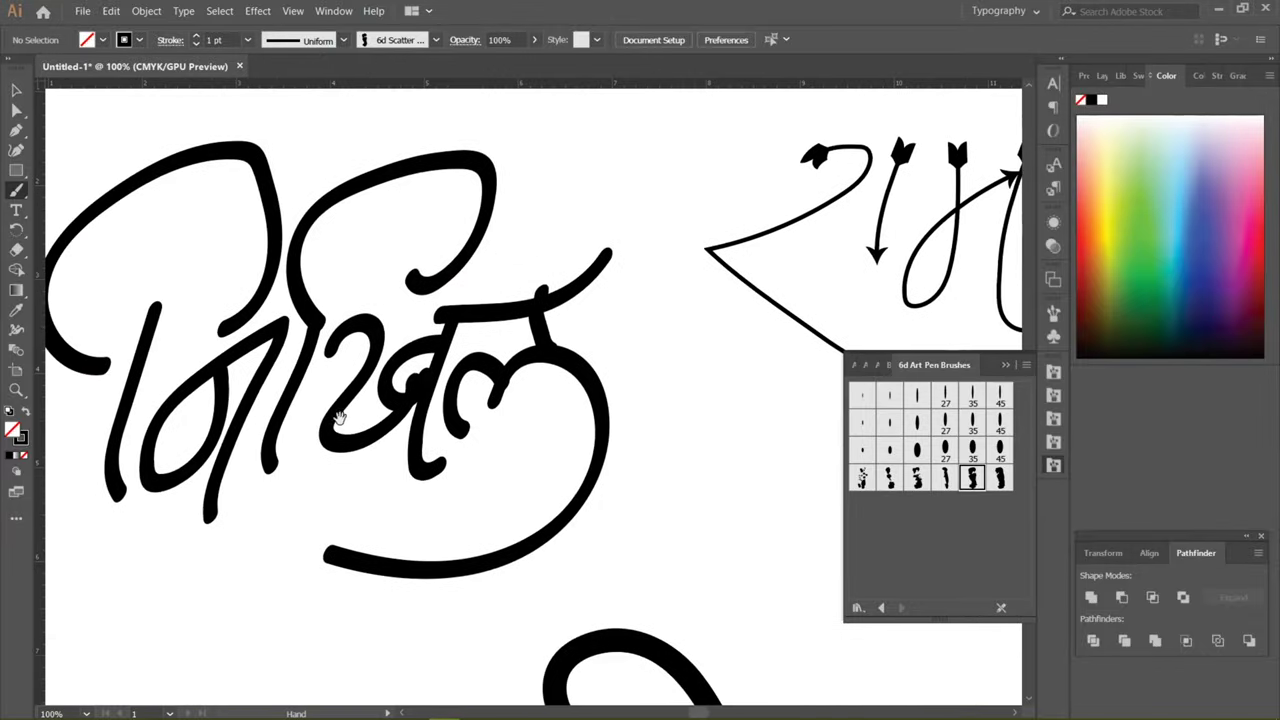
Step: Load the Grunge brushes vector pack library
scroll(389, 316, down, 2)
scroll(370, 308, left, 1)
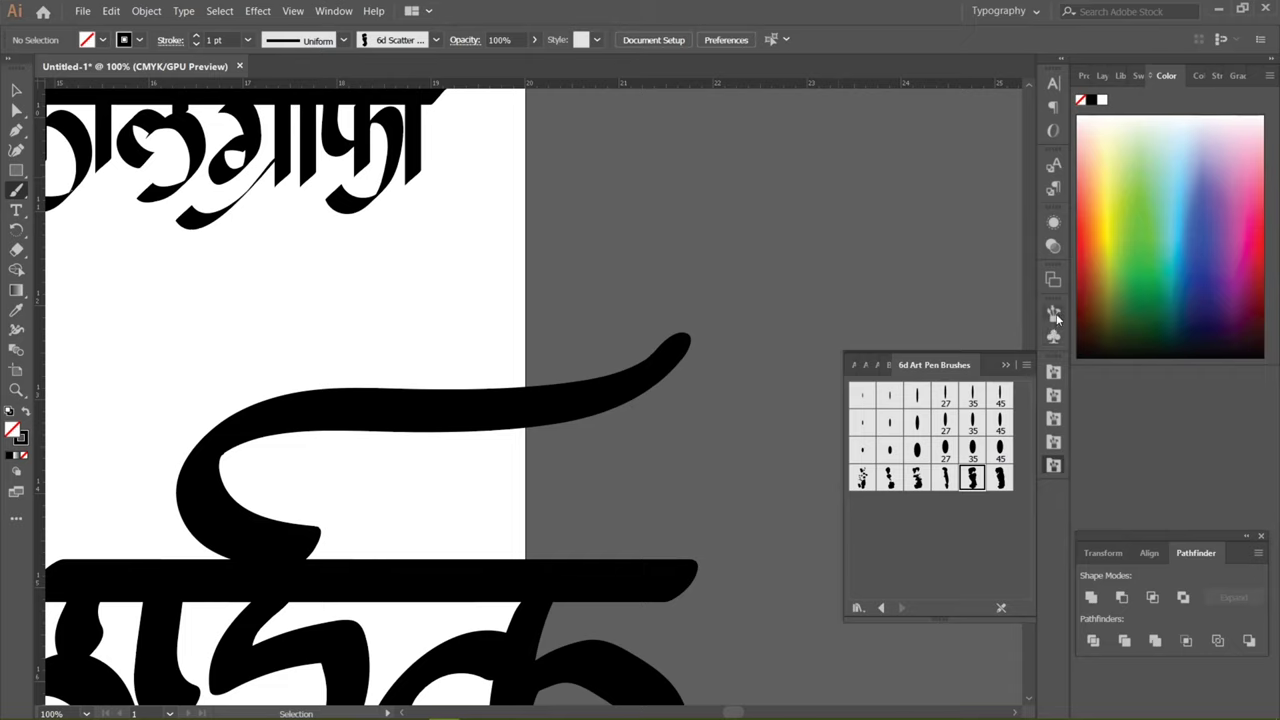
click(1054, 313)
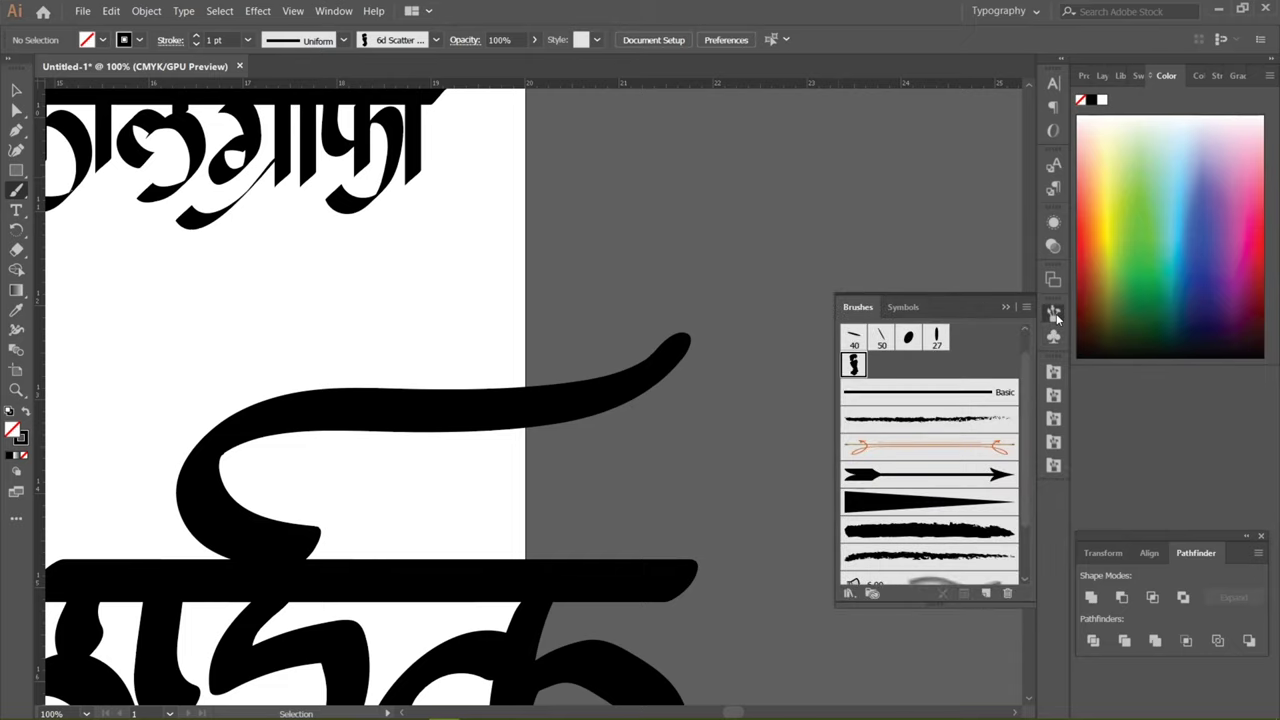
click(849, 594)
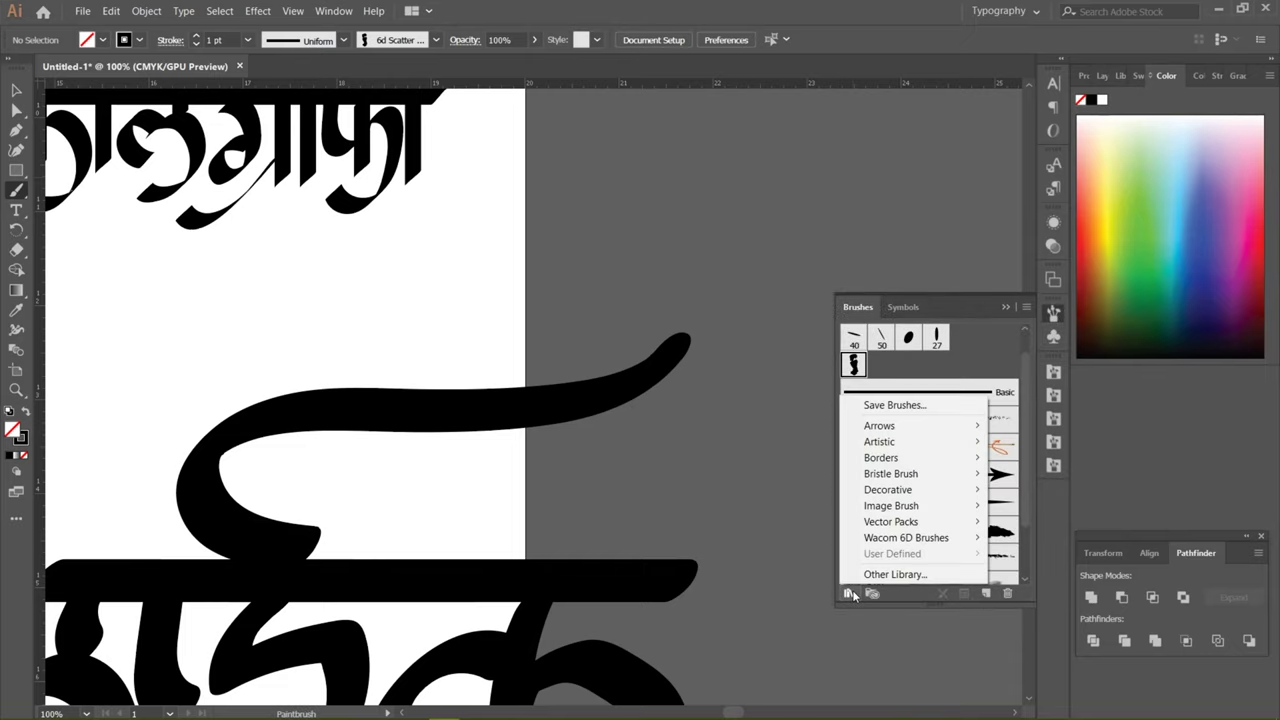
mouse_move(898, 523)
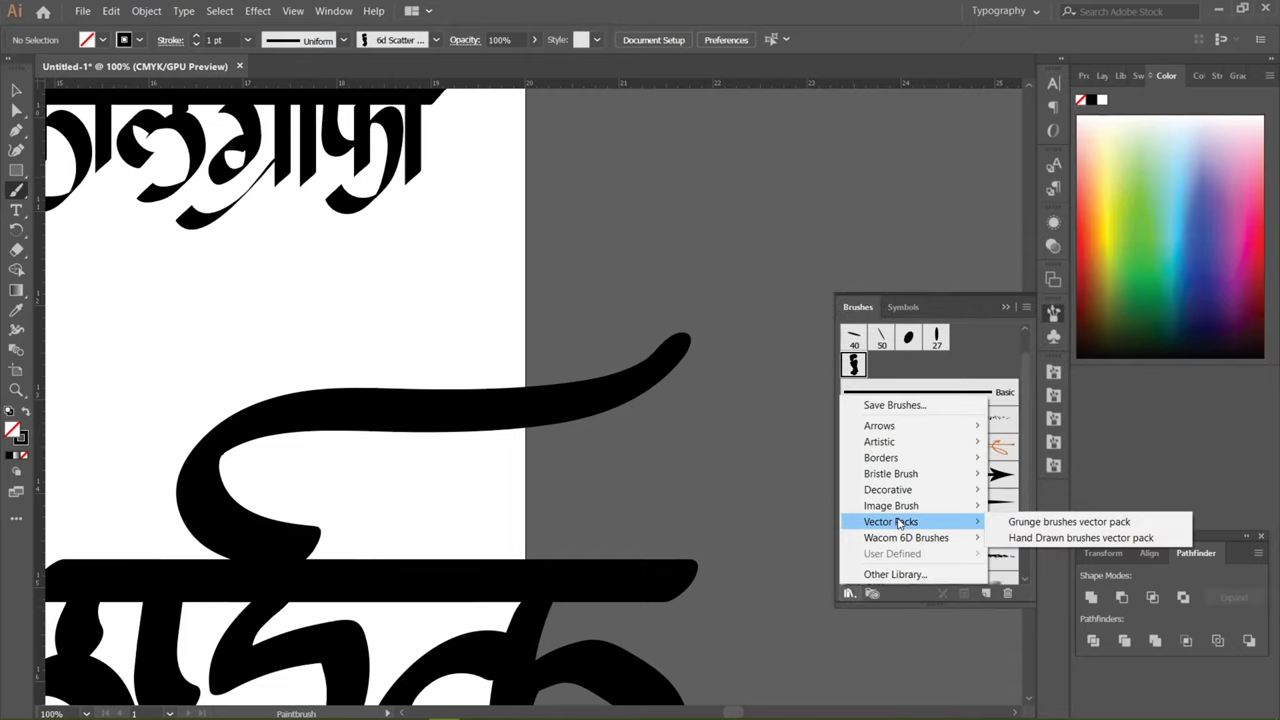
click(1069, 522)
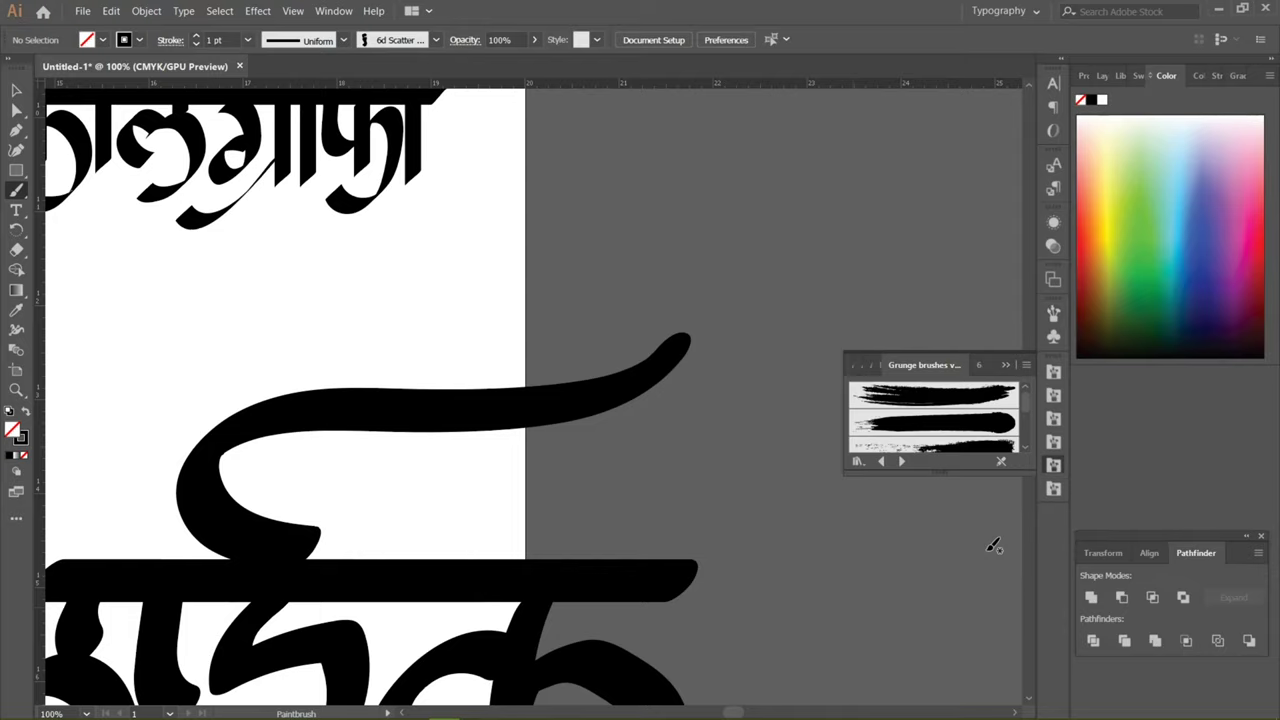
Step: Try the solid grunge brush with one dry end in a curved stroke above the lower-right word, and undo it
click(936, 428)
drag(685, 325, 660, 318)
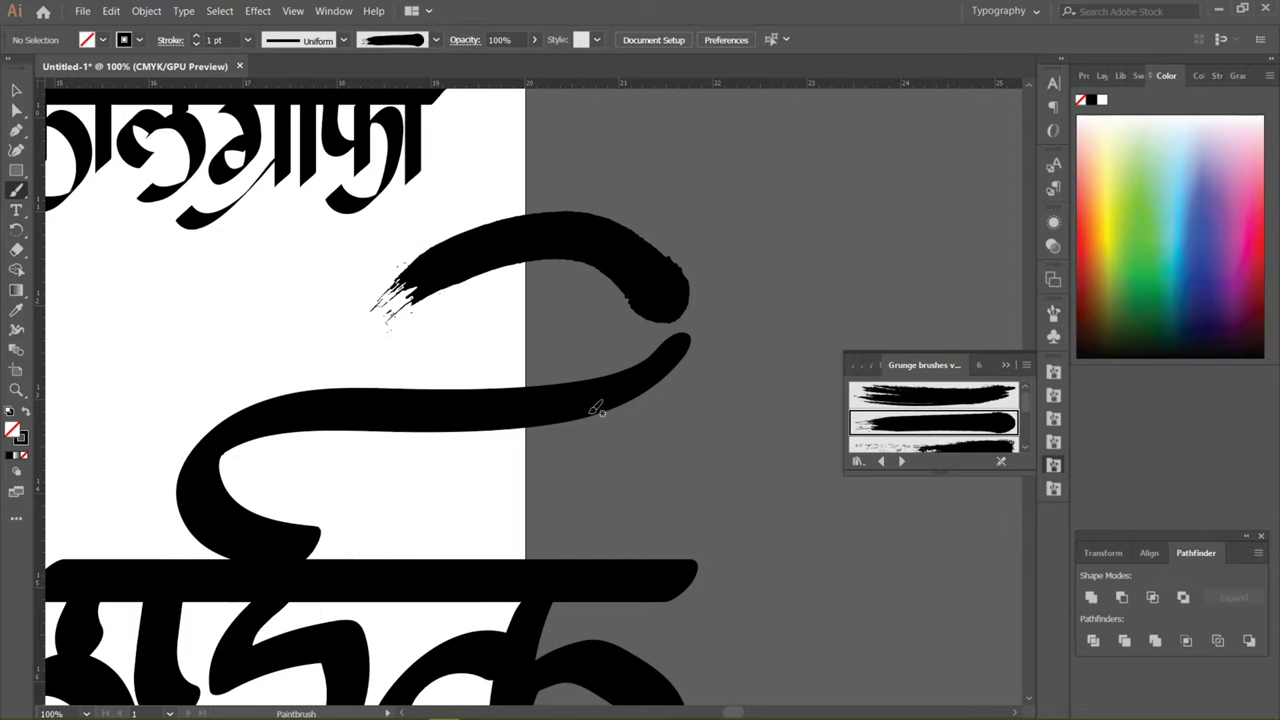
key(ctrl+z)
key(ctrl+z)
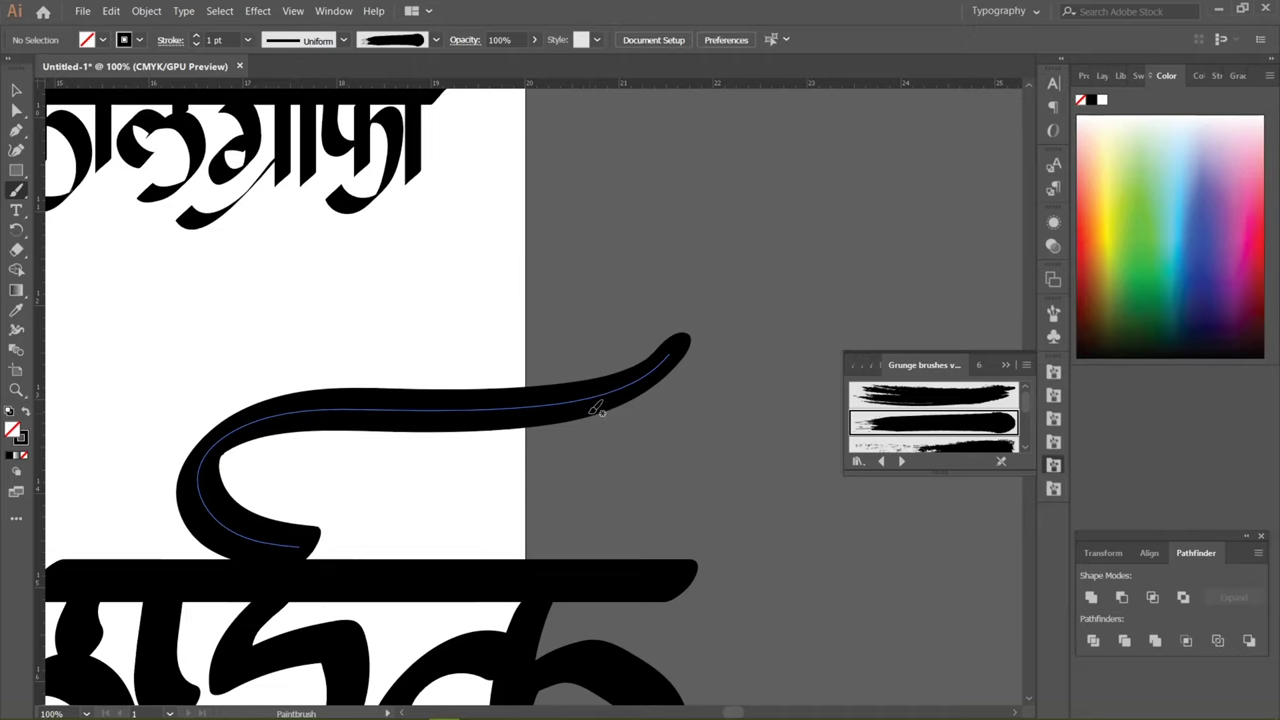
Step: Try the same grunge brush with short curved strokes on the empty canvas beyond the artboard's upper-right corner, and undo them
key(ctrl+minus)
key(ctrl+minus)
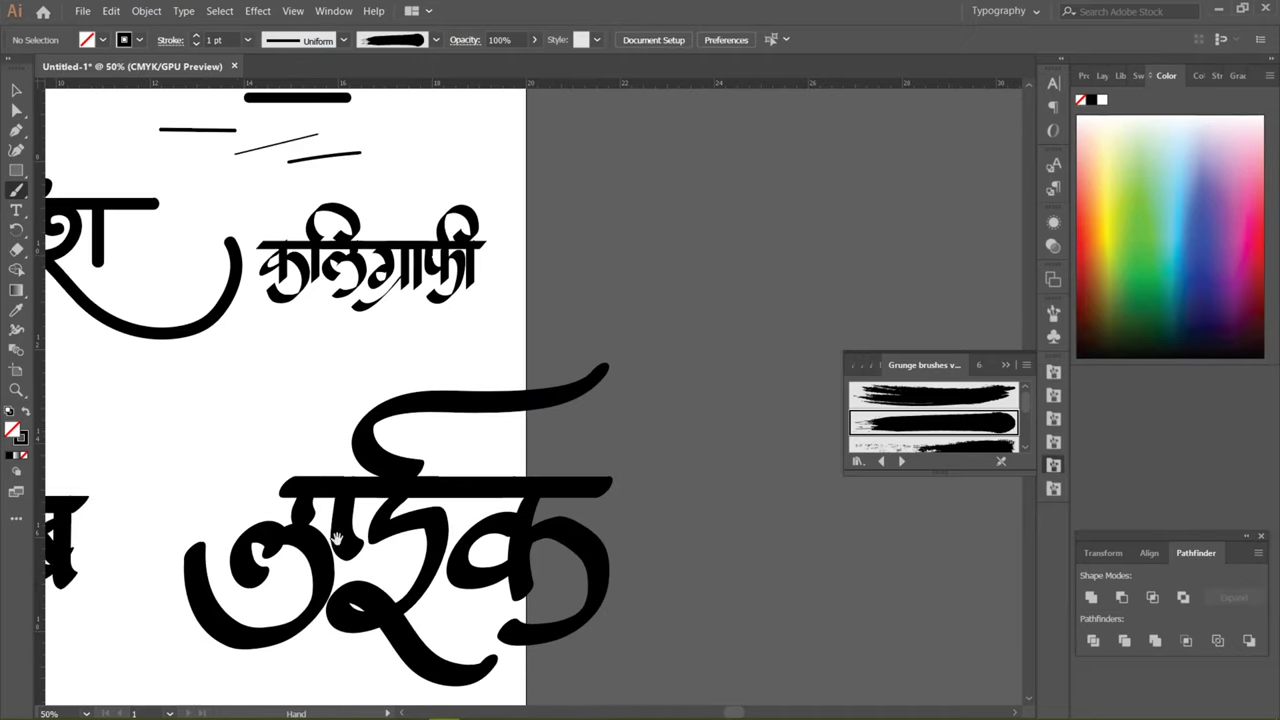
drag(286, 491, 568, 218)
scroll(568, 218, up, 10)
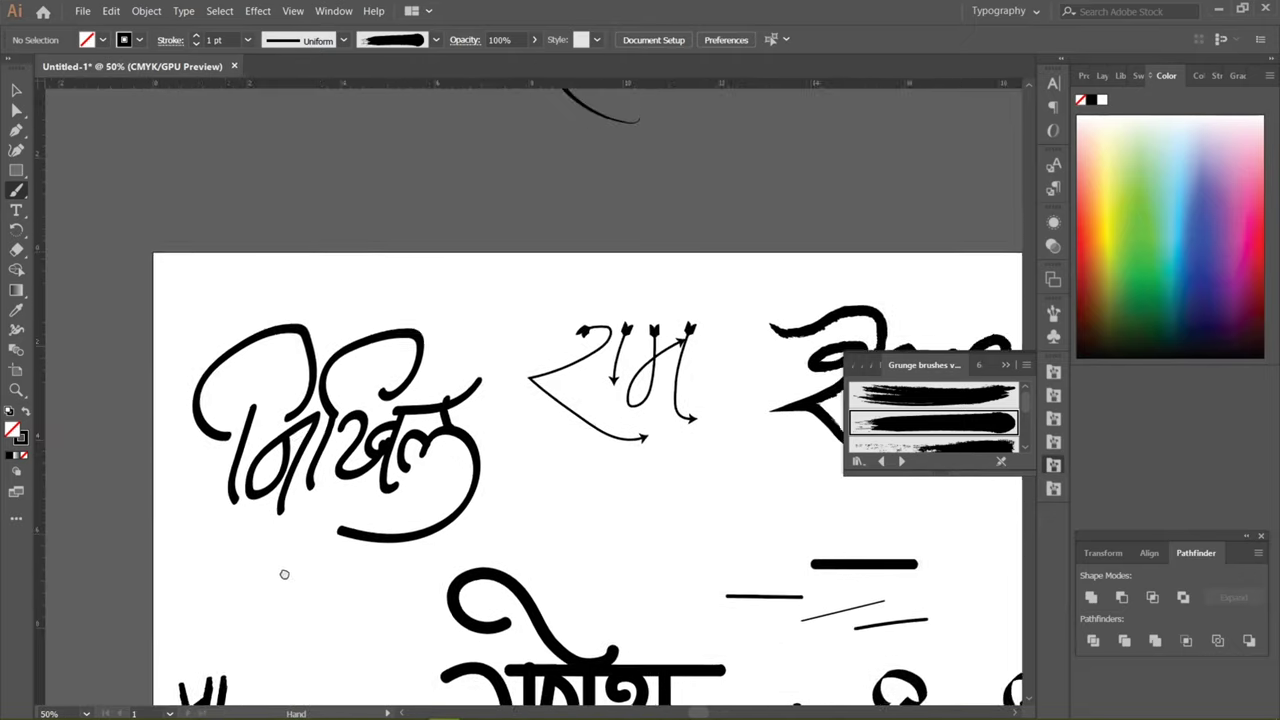
scroll(467, 404, up, 5)
drag(580, 357, 197, 489)
scroll(480, 306, down, 3)
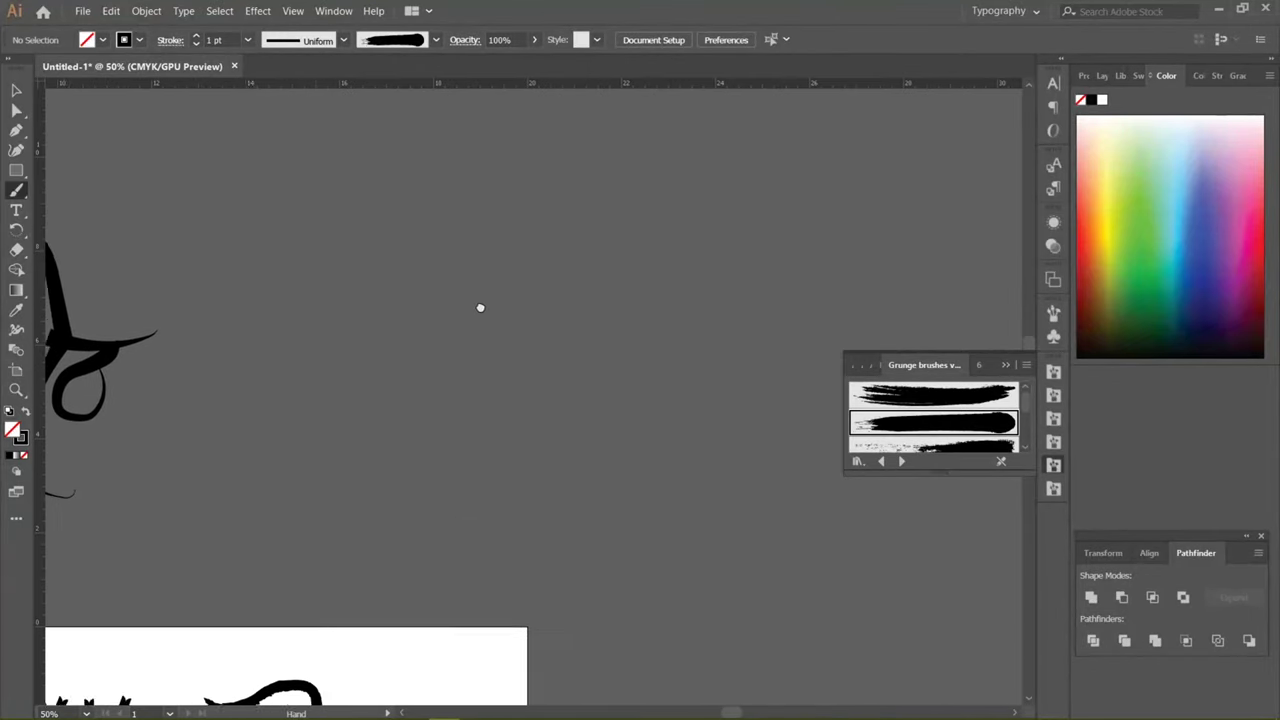
key(ctrl+plus)
key(ctrl+plus)
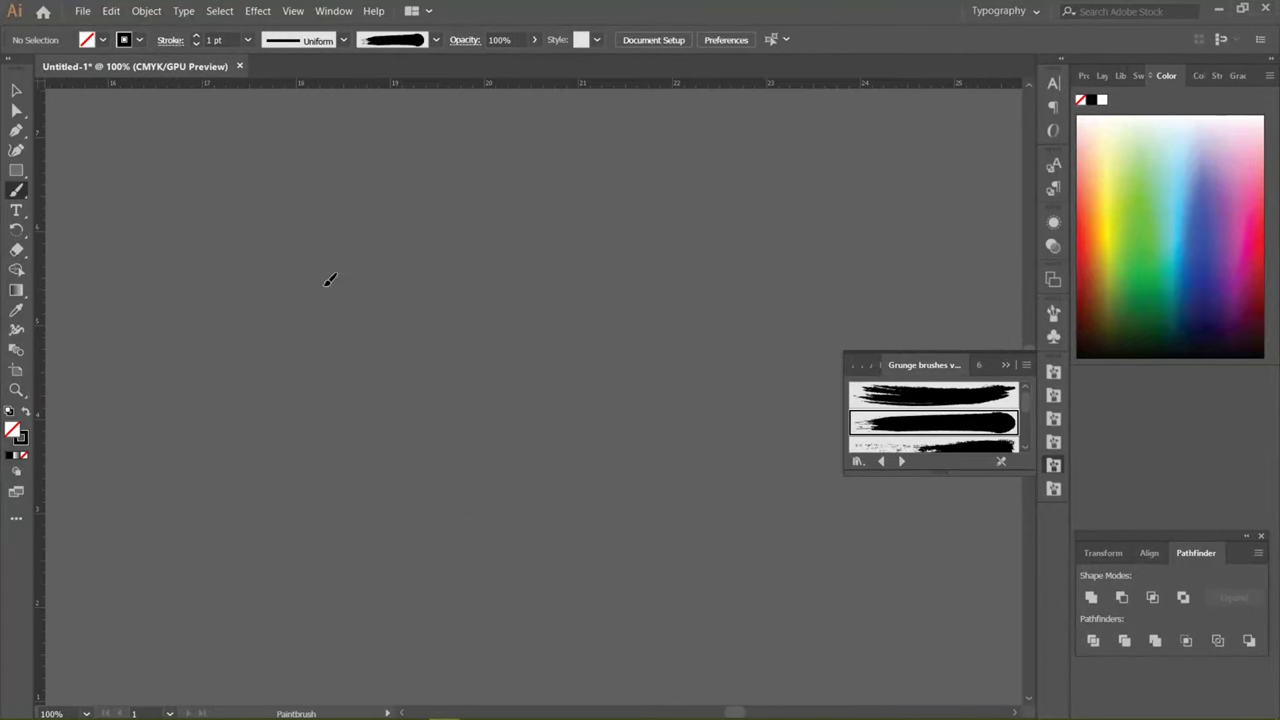
key(v)
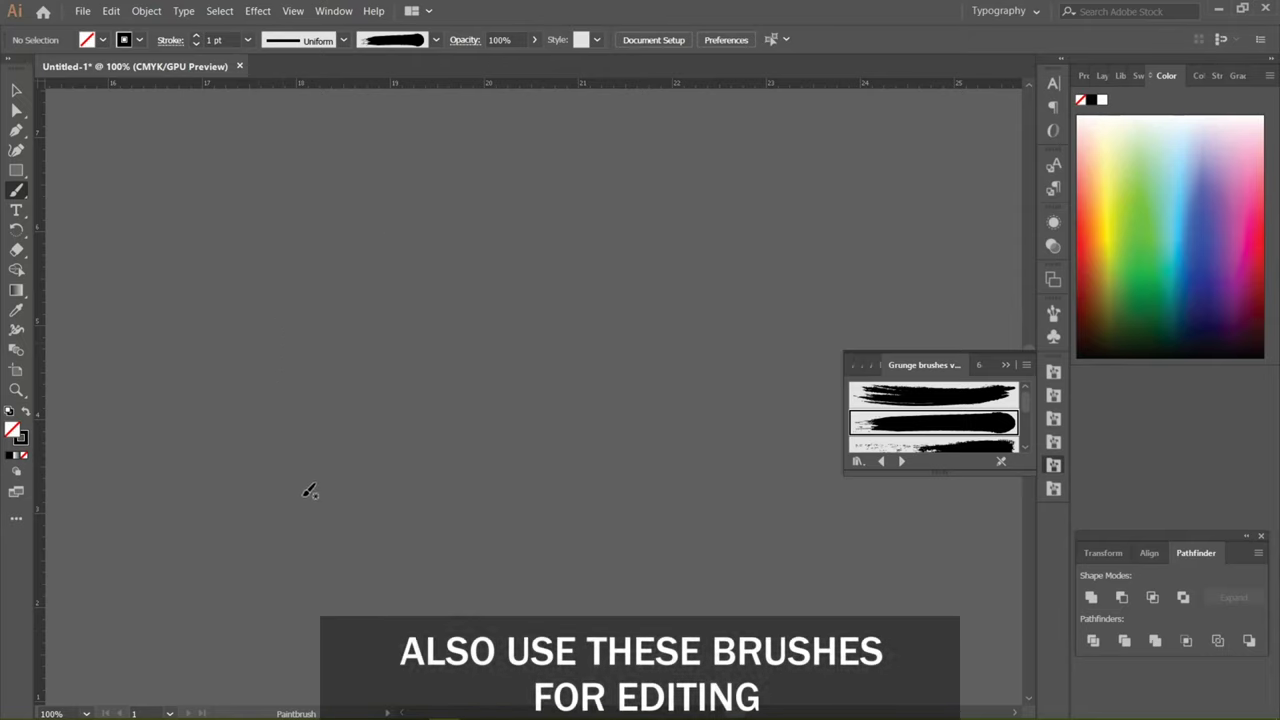
drag(272, 490, 338, 412)
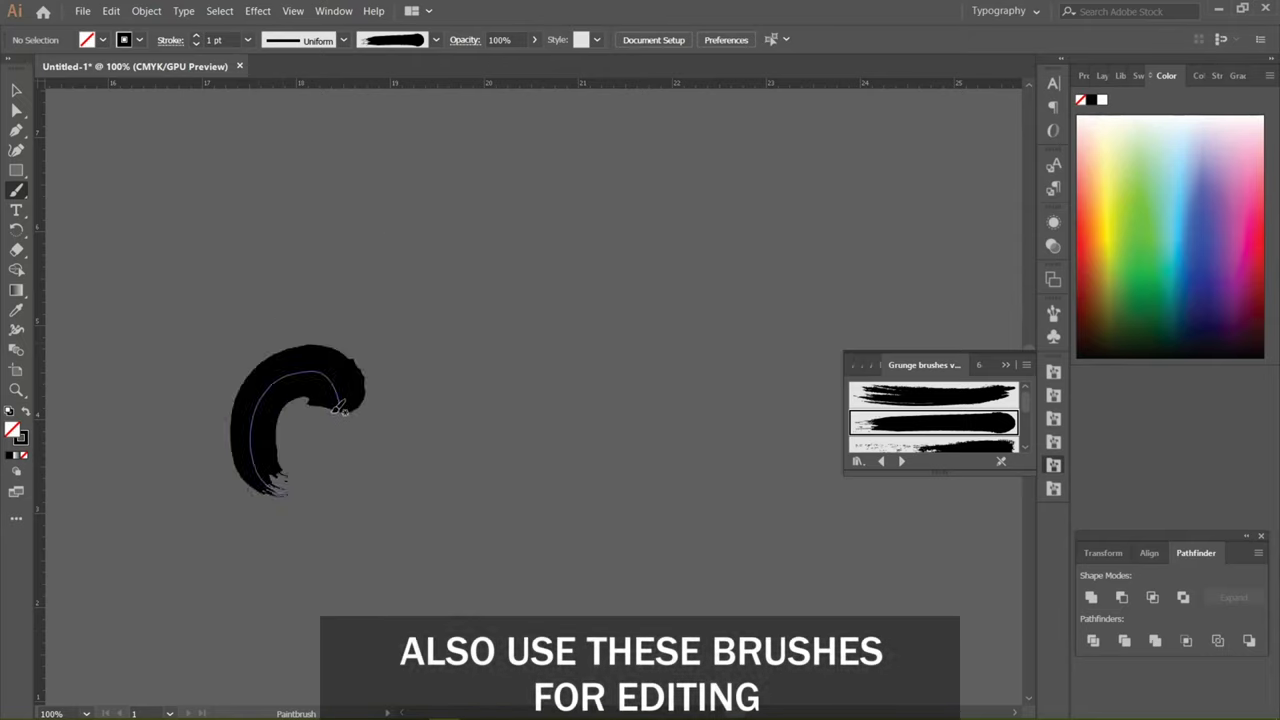
drag(228, 440, 280, 392)
key(ctrl+z)
key(ctrl+z)
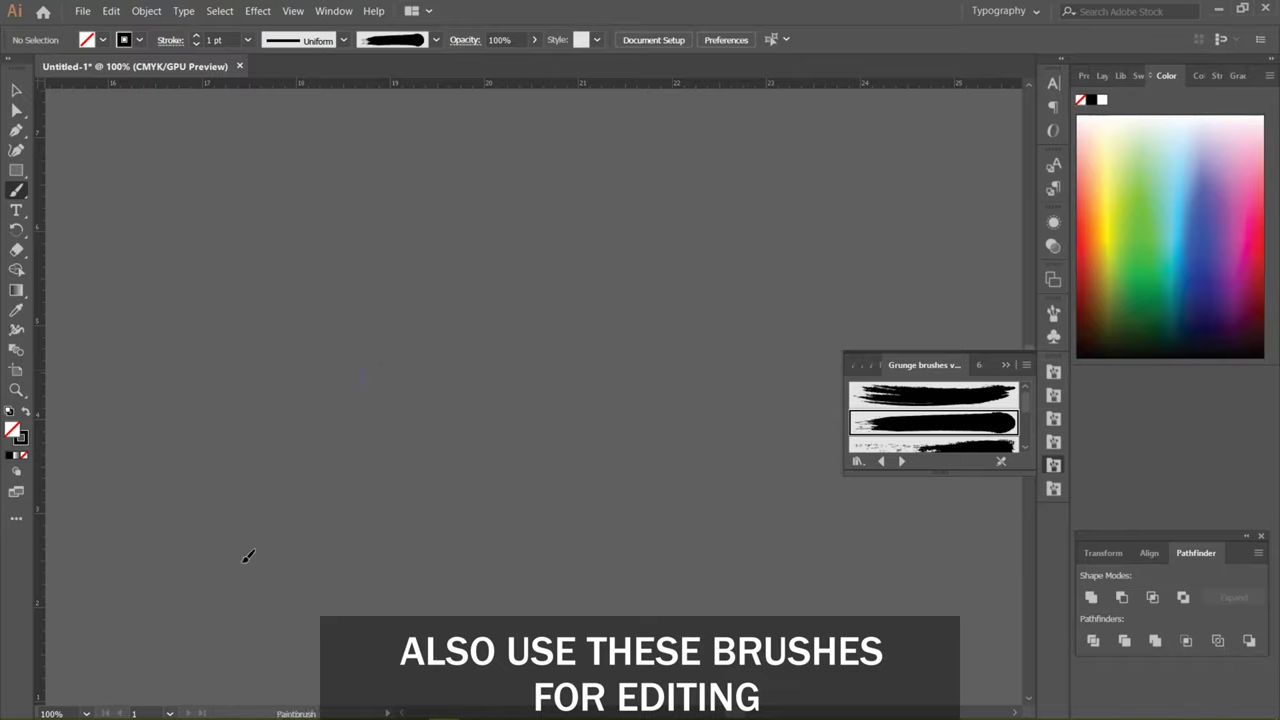
Step: Try larger facing curves with the solid grunge brush on the empty canvas and undo them
drag(245, 559, 387, 418)
key(ctrl+z)
key(ctrl+shift+z)
key(ctrl+shift+z)
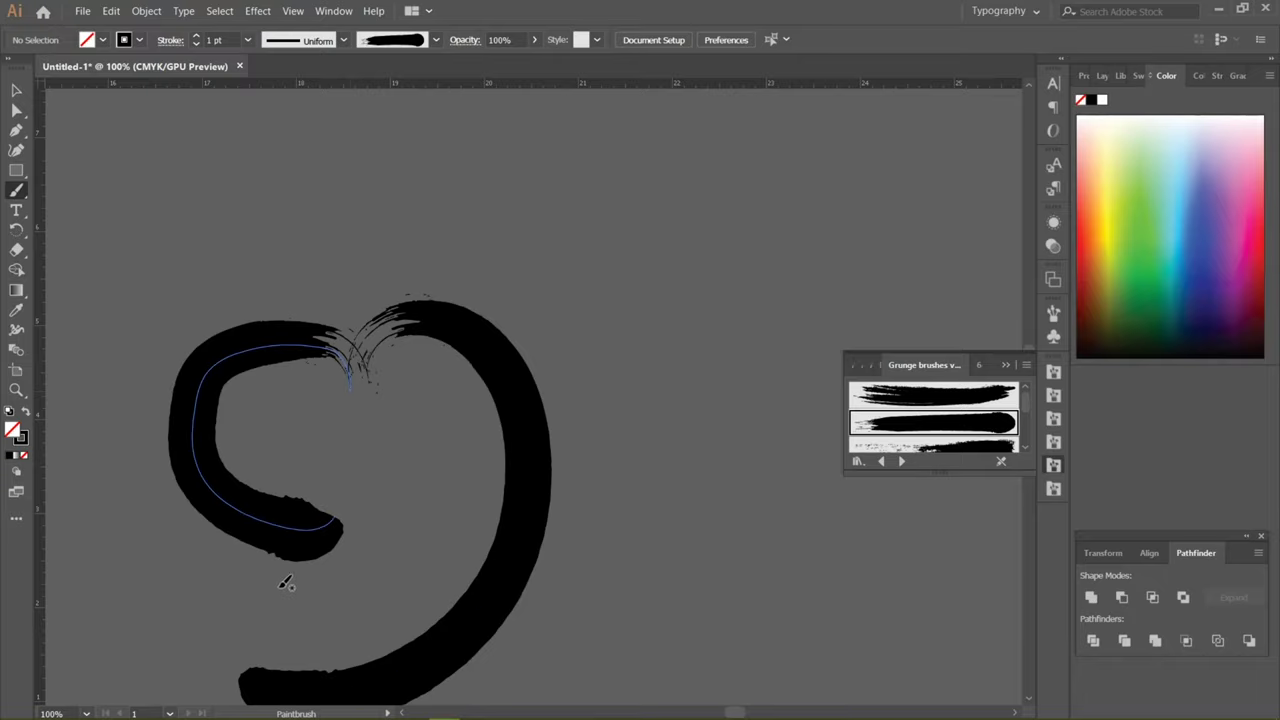
key(ctrl+z)
key(ctrl+z)
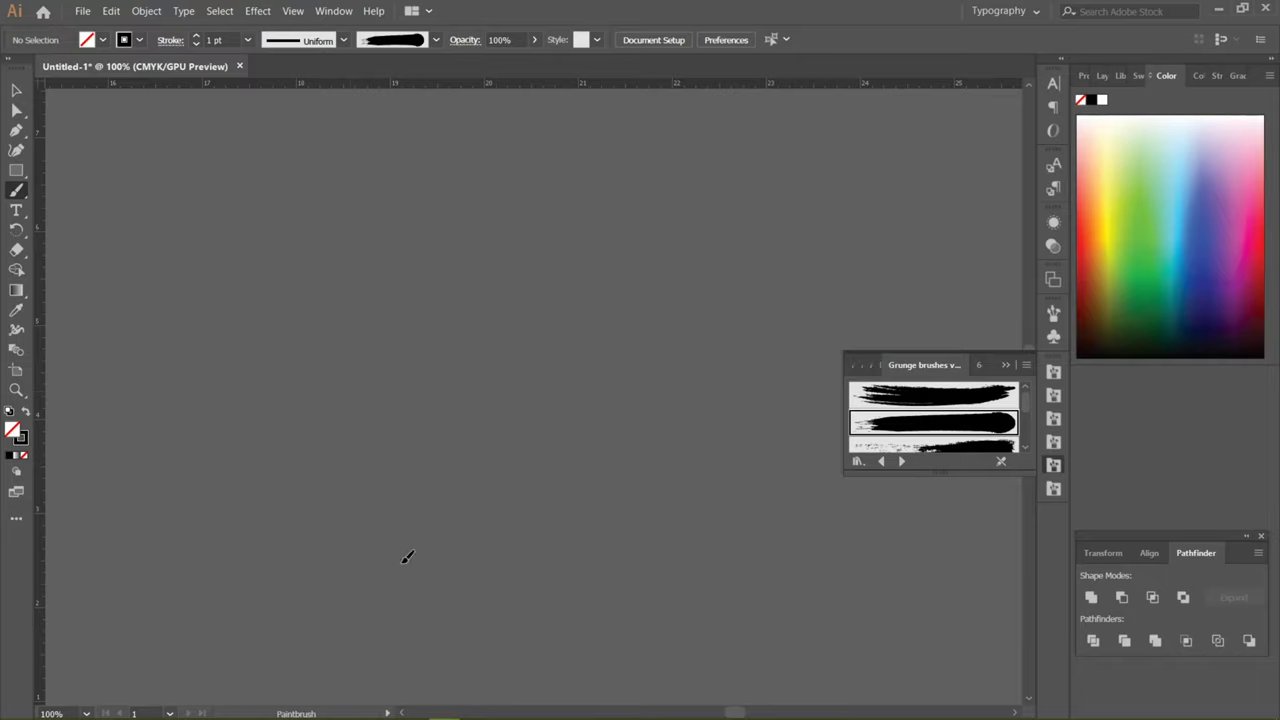
Step: Keep one large hook-shaped grunge stroke on the empty canvas, trying diagonal strokes across it and undoing those
key(ctrl+shift+z)
key(ctrl+shift+z)
key(ctrl+z)
key(ctrl+z)
key(ctrl+shift+z)
drag(386, 490, 518, 580)
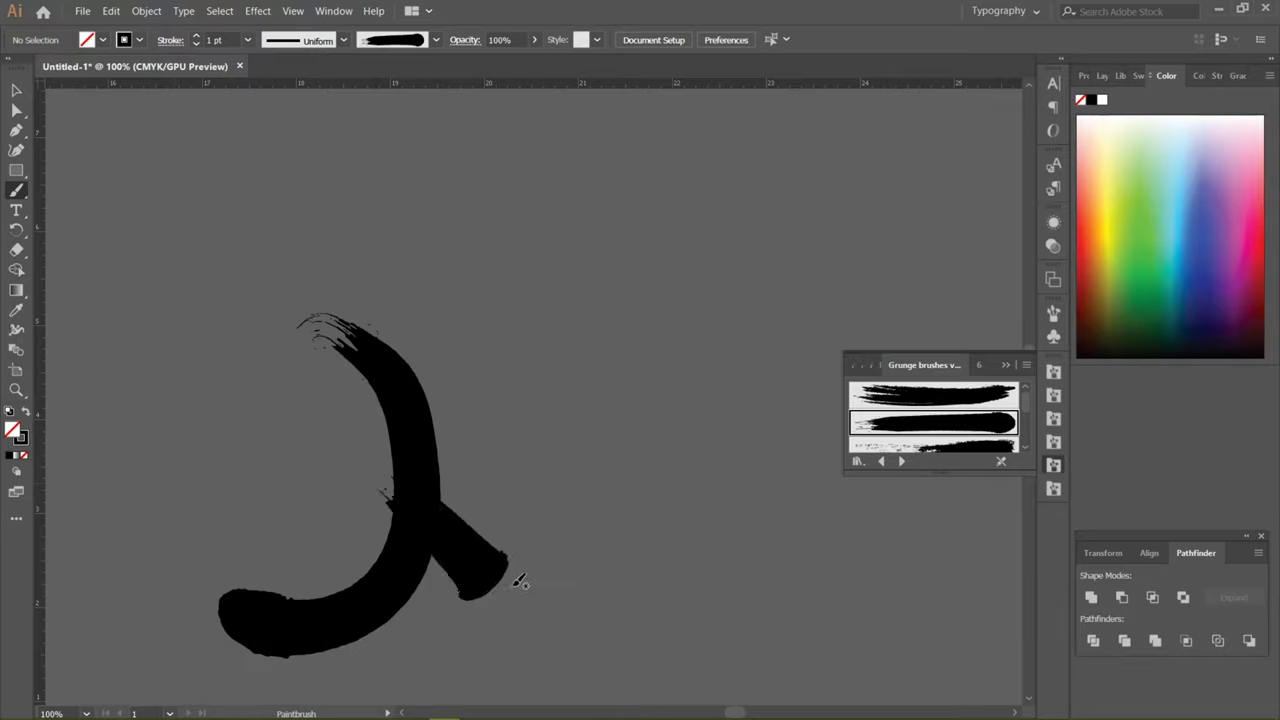
key(ctrl+z)
key(ctrl+shift+z)
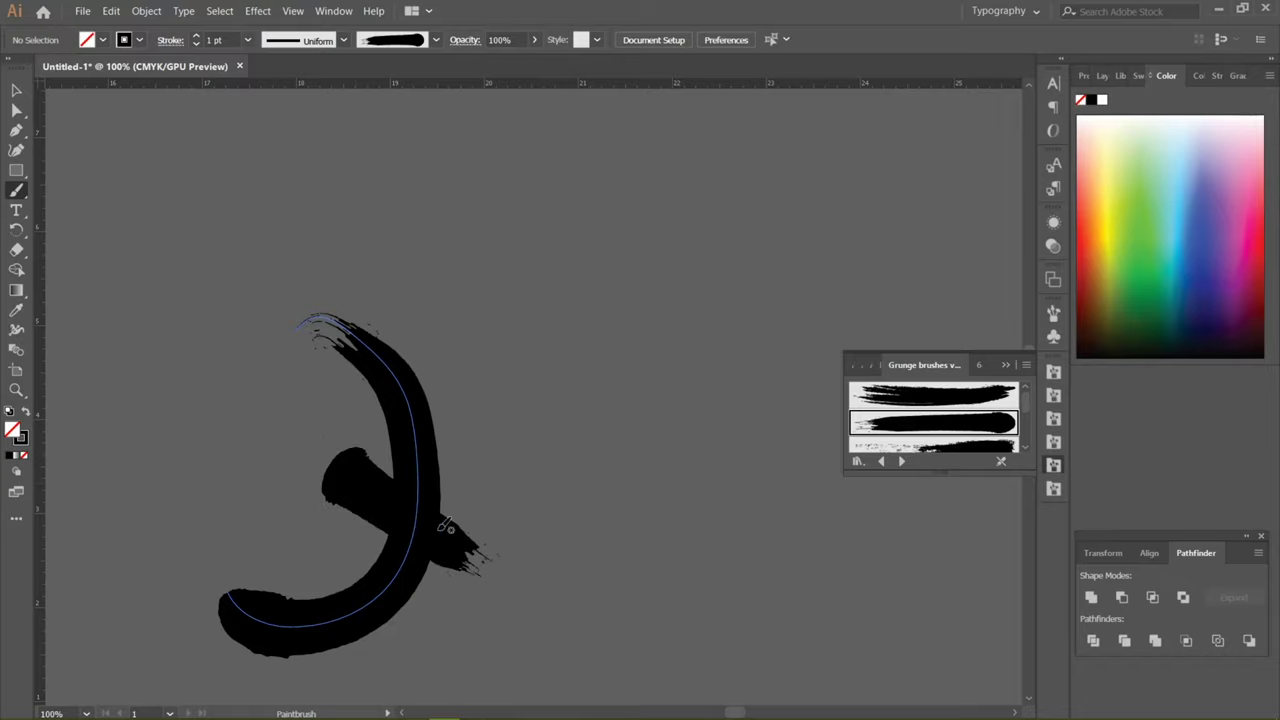
key(ctrl+z)
ctrl+click(448, 612)
Step: Choose the first grunge brush with streaked bristle ends and paint a curve beside the hook-shaped stroke
click(937, 401)
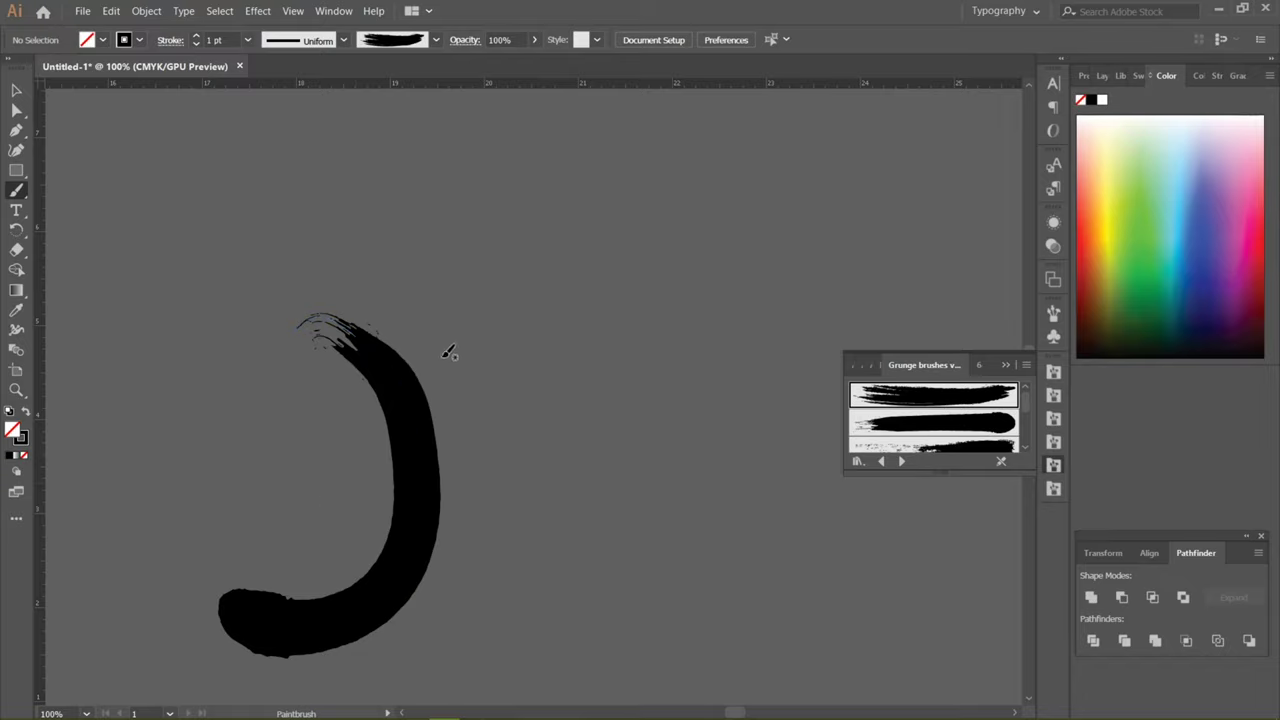
drag(467, 344, 482, 622)
key(ctrl+z)
mouse_move(599, 374)
mouse_down()
mouse_move(352, 316)
mouse_move(312, 402)
mouse_up()
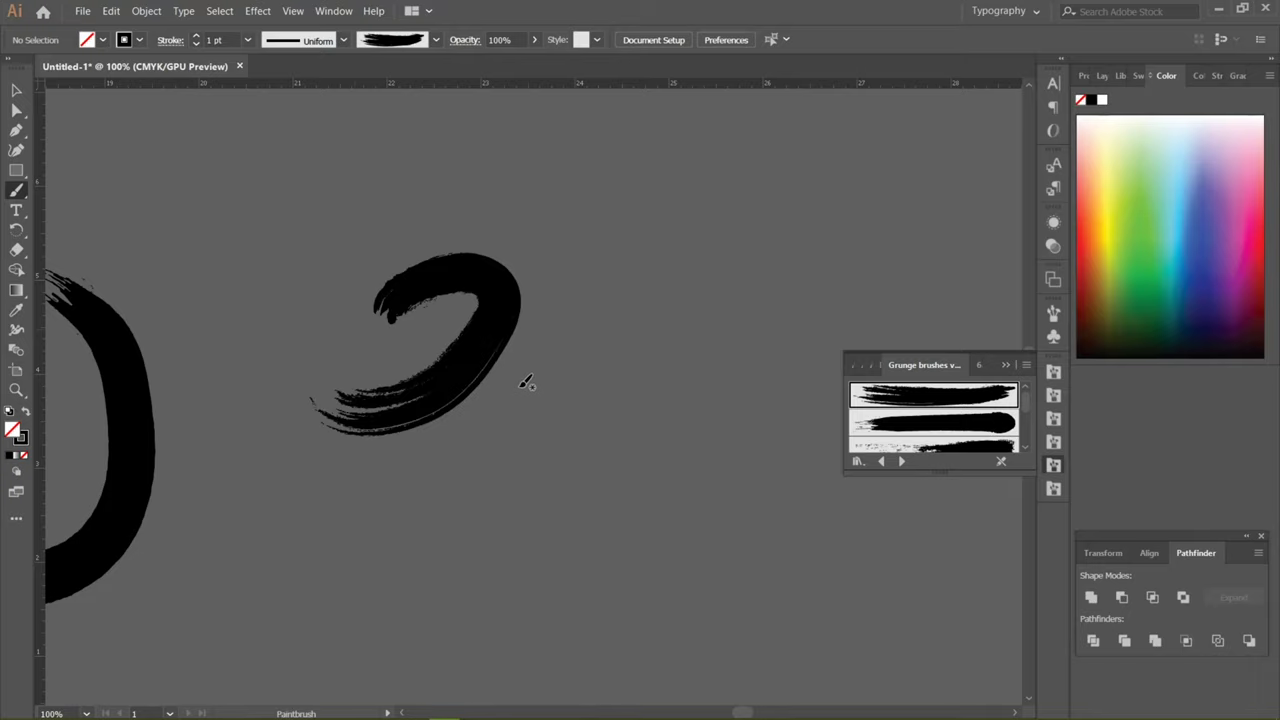
Step: Choose the third, dry-fading grunge brush and paint two bent strokes on the empty canvas
click(903, 446)
drag(352, 490, 372, 540)
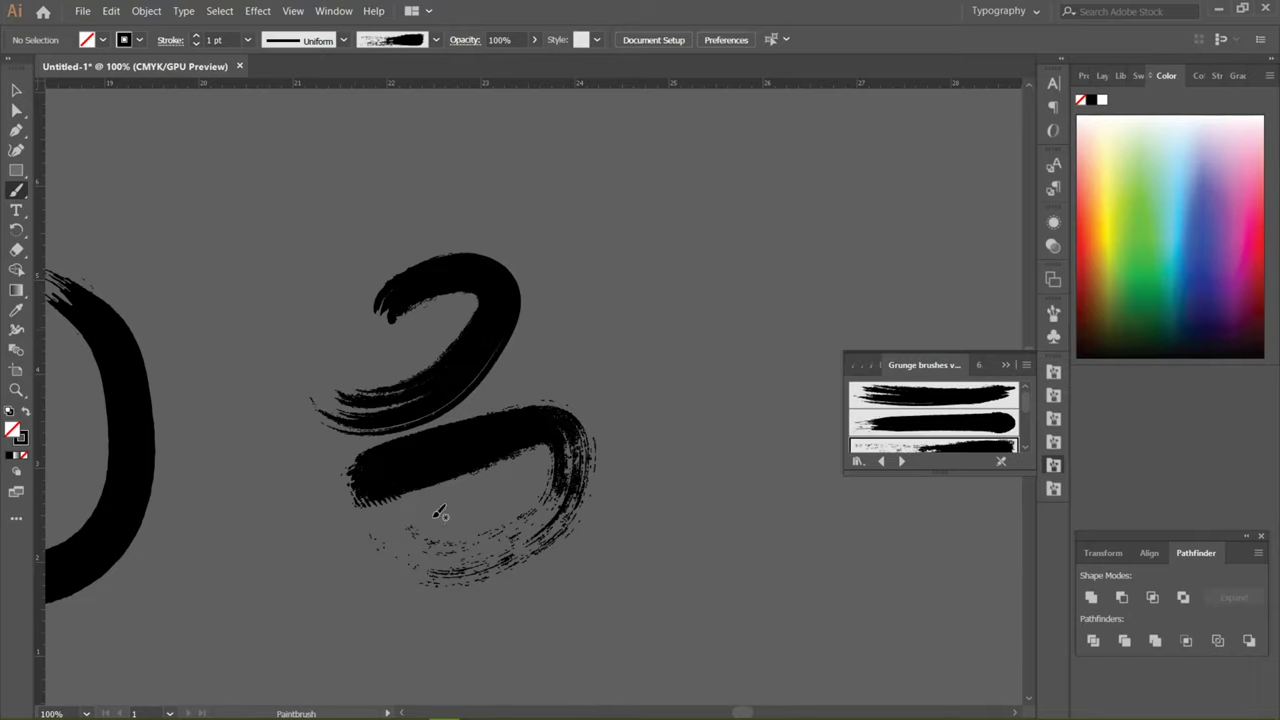
drag(572, 513, 215, 296)
drag(400, 338, 345, 492)
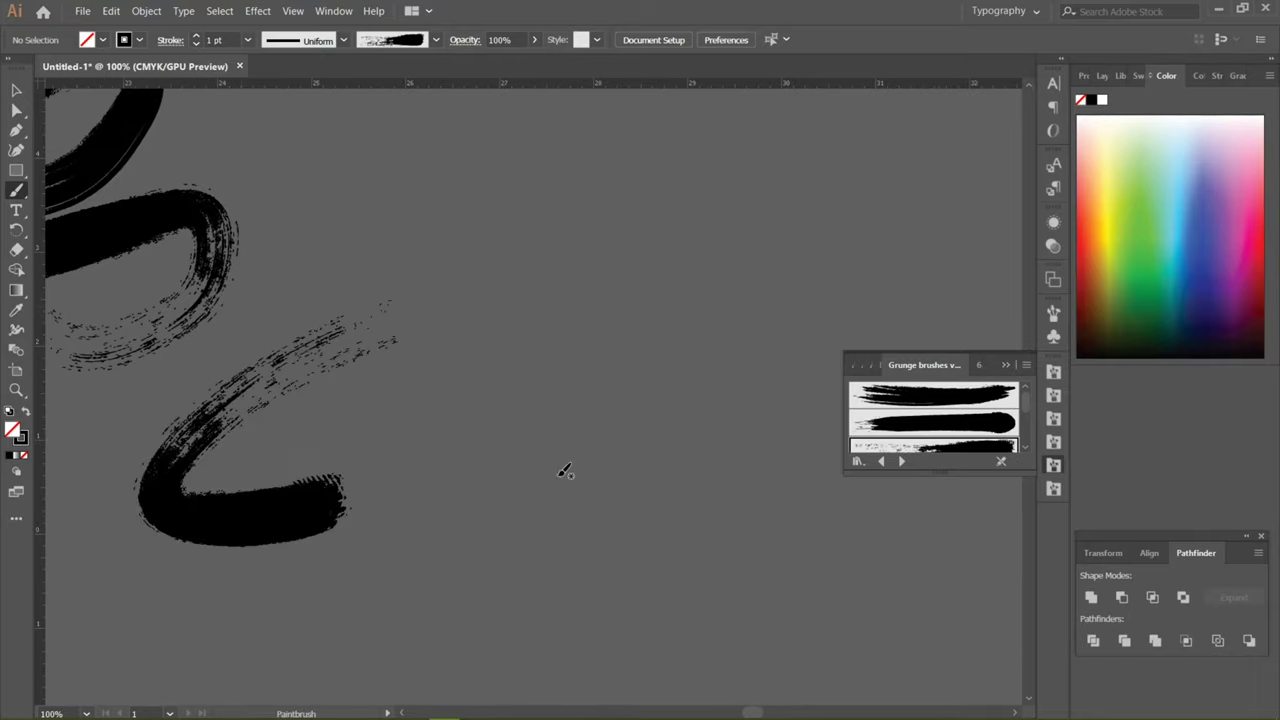
Step: Test the splattered brushes further down the grunge library with several sweeping strokes on the empty canvas
scroll(915, 446, down, 2)
click(917, 432)
drag(340, 522, 493, 481)
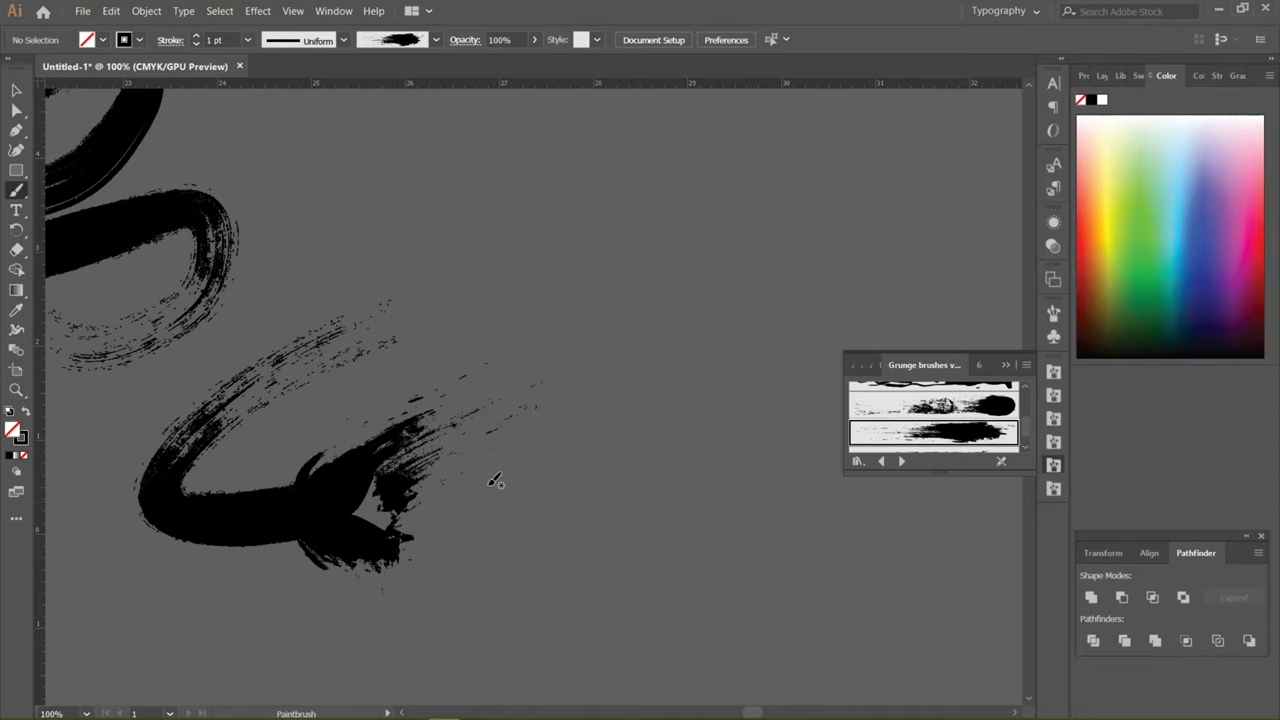
mouse_move(613, 527)
mouse_down()
mouse_move(263, 351)
mouse_move(110, 612)
mouse_up()
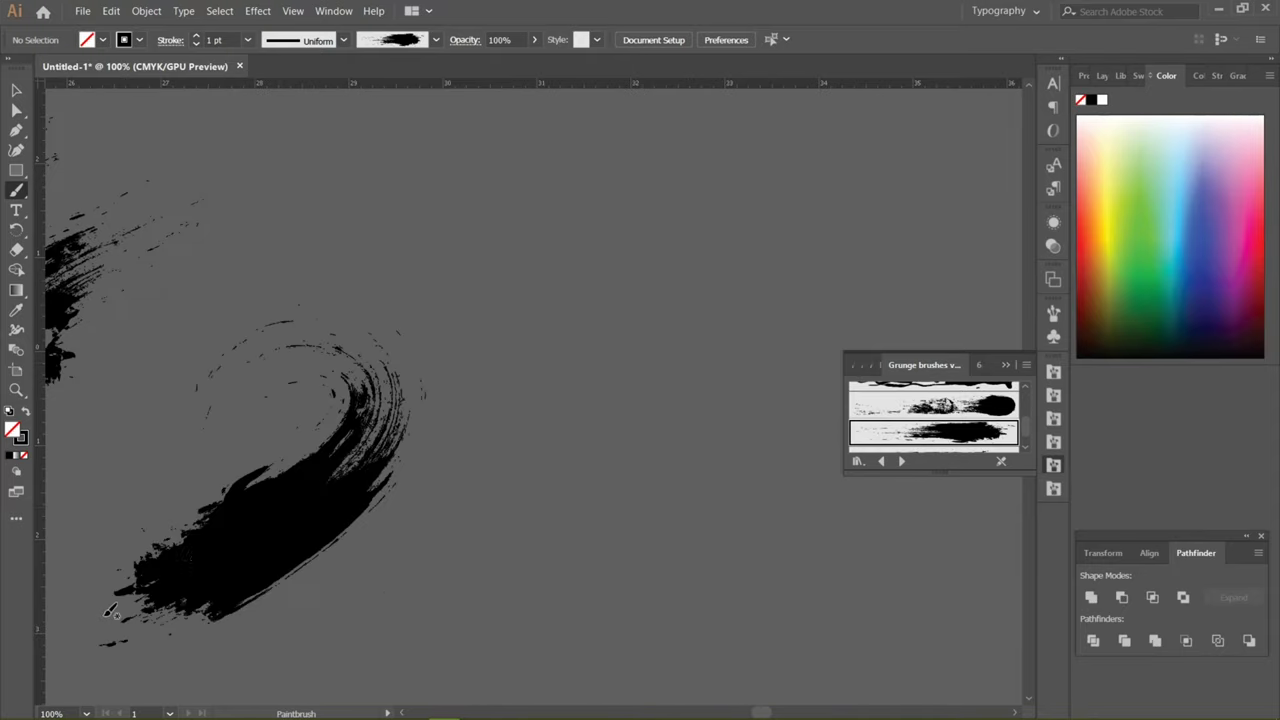
drag(427, 530, 249, 326)
drag(354, 560, 264, 410)
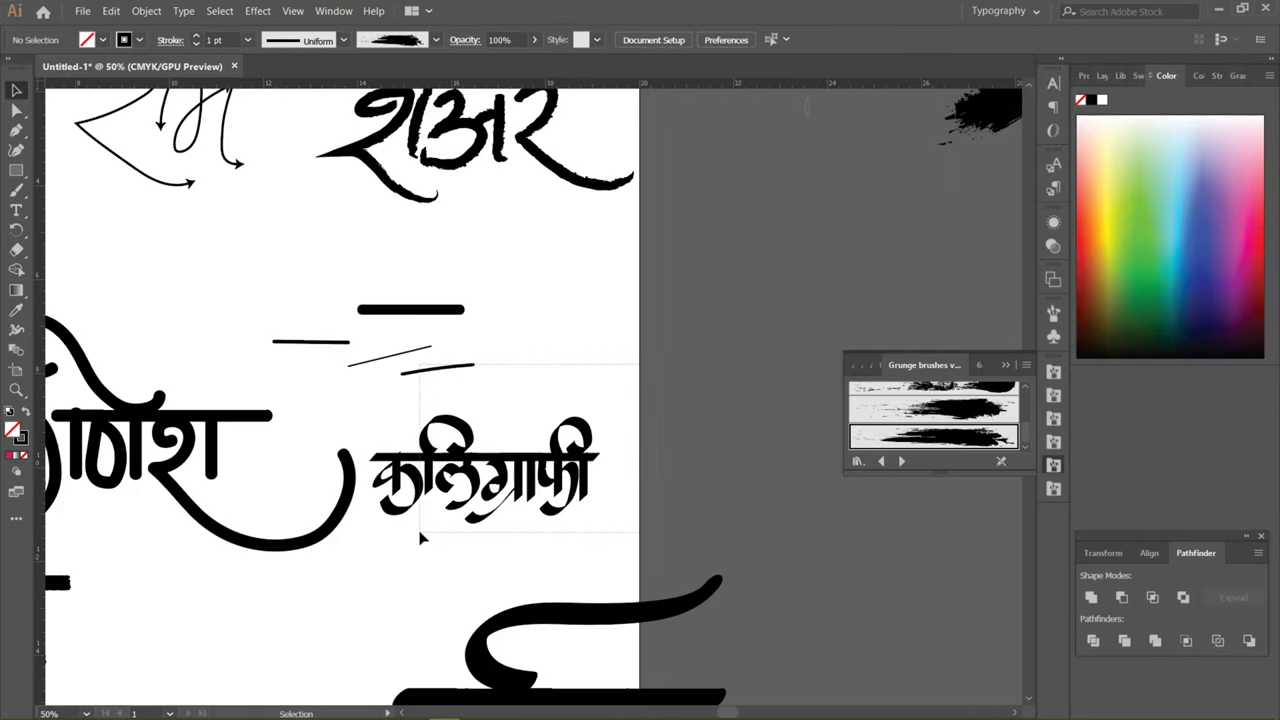
Step: Select only the strokes of the word कलिग्राफी on the artboard, leaving out the short line above it
drag(694, 511, 711, 477)
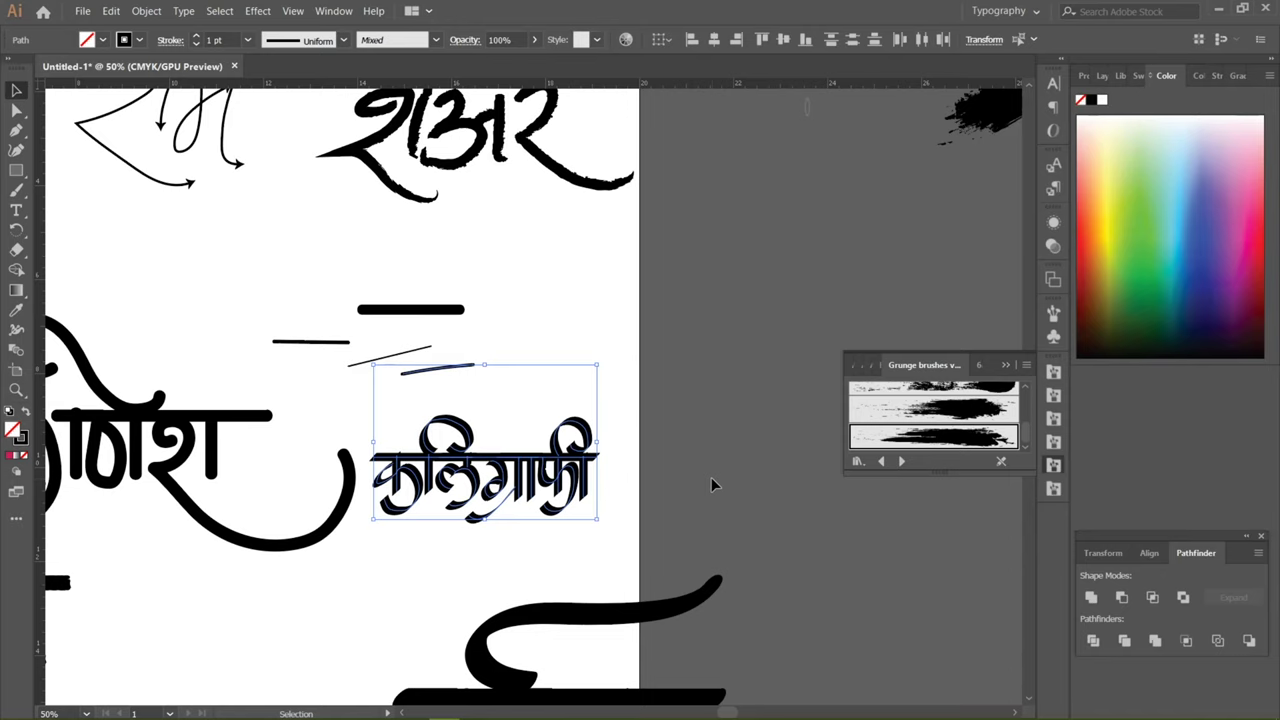
click(711, 477)
key(ctrl+plus)
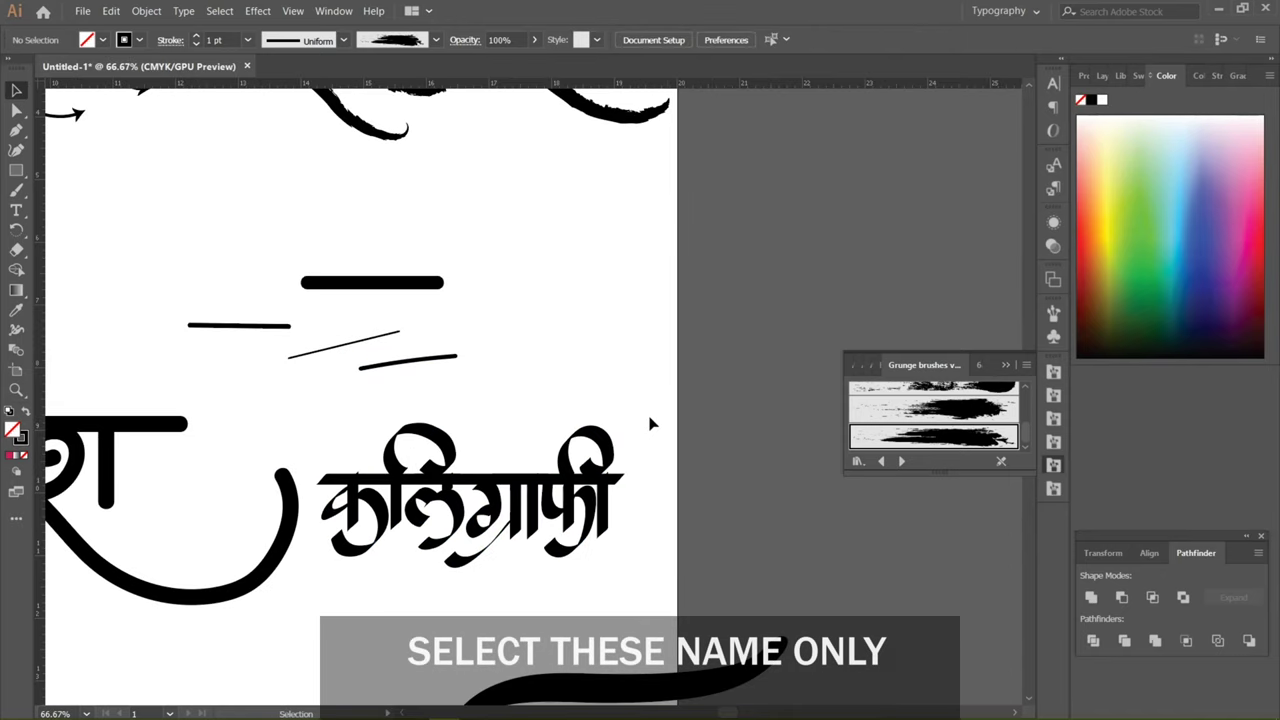
drag(650, 417, 320, 572)
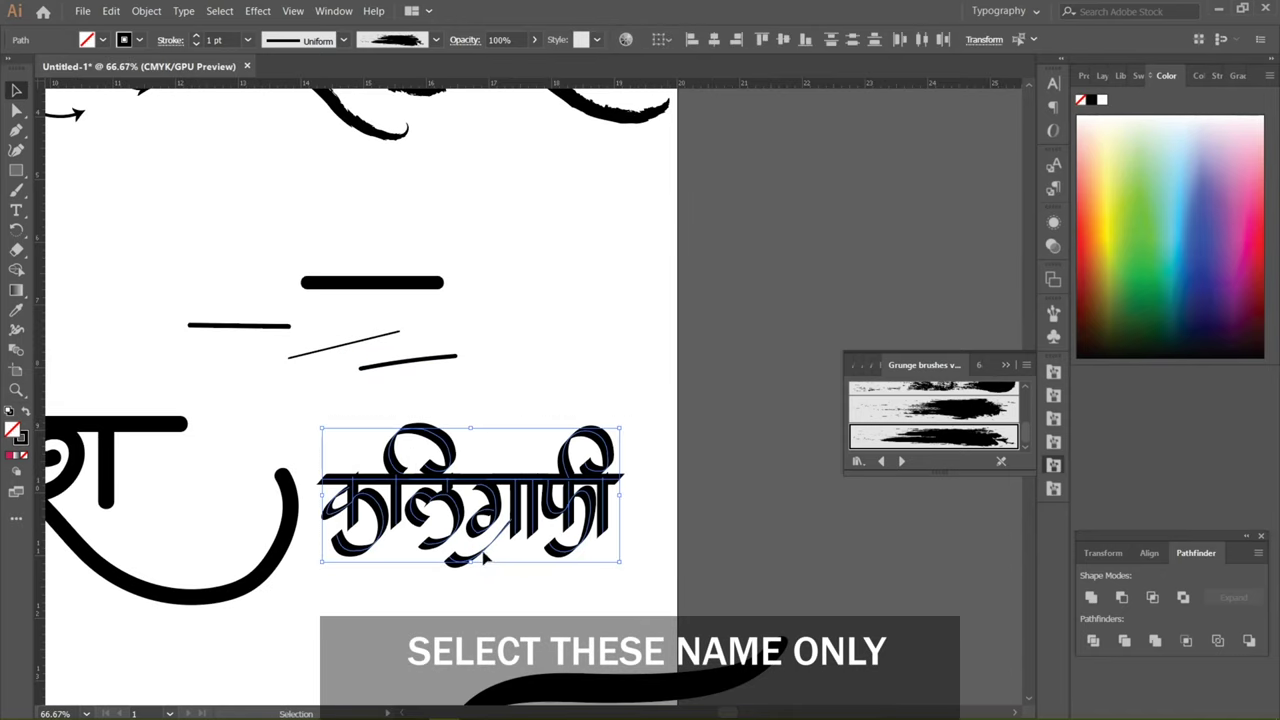
Step: Create a new 20 × 20 in CMYK document and copy the selected कलिग्राफी lettering into its upper middle area
click(83, 11)
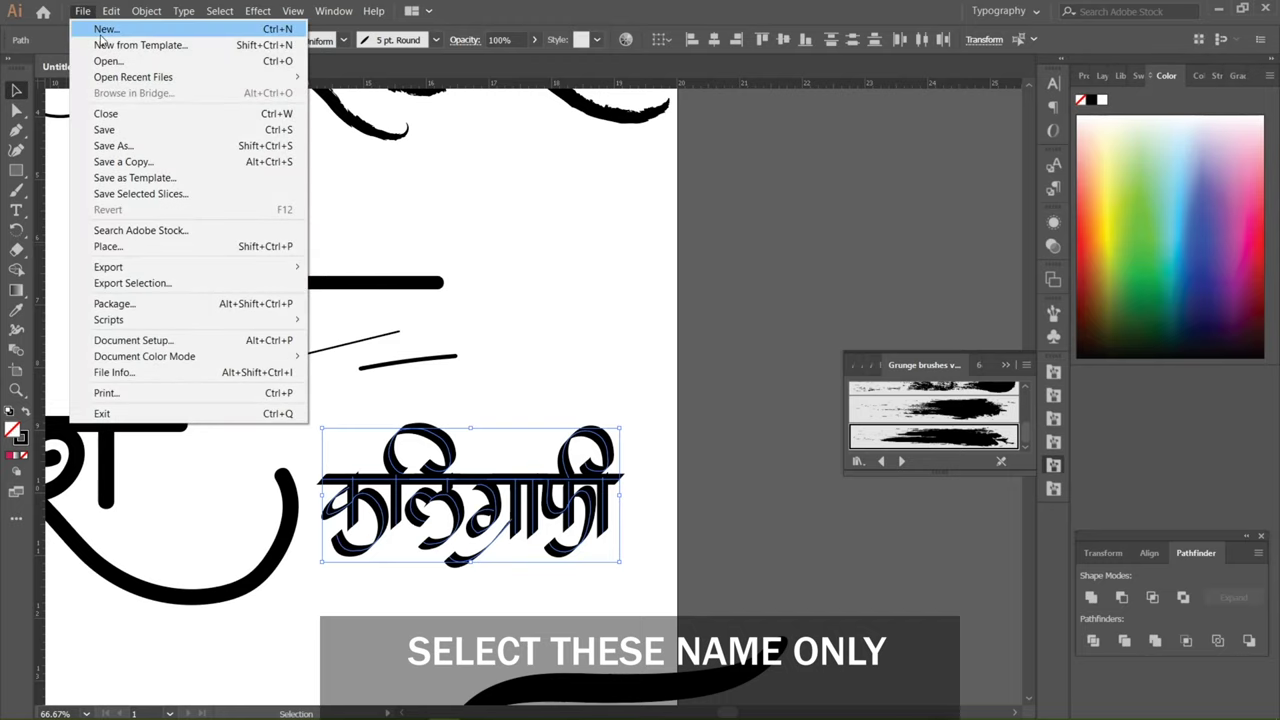
click(140, 92)
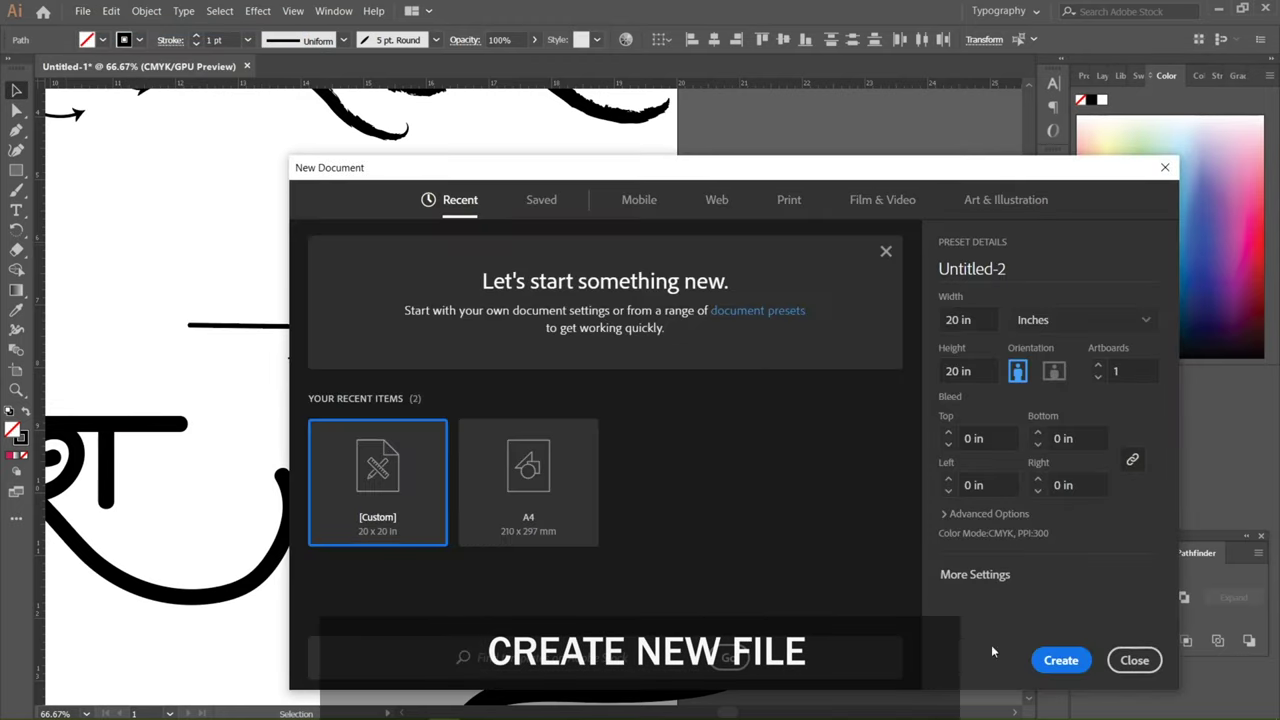
click(1083, 670)
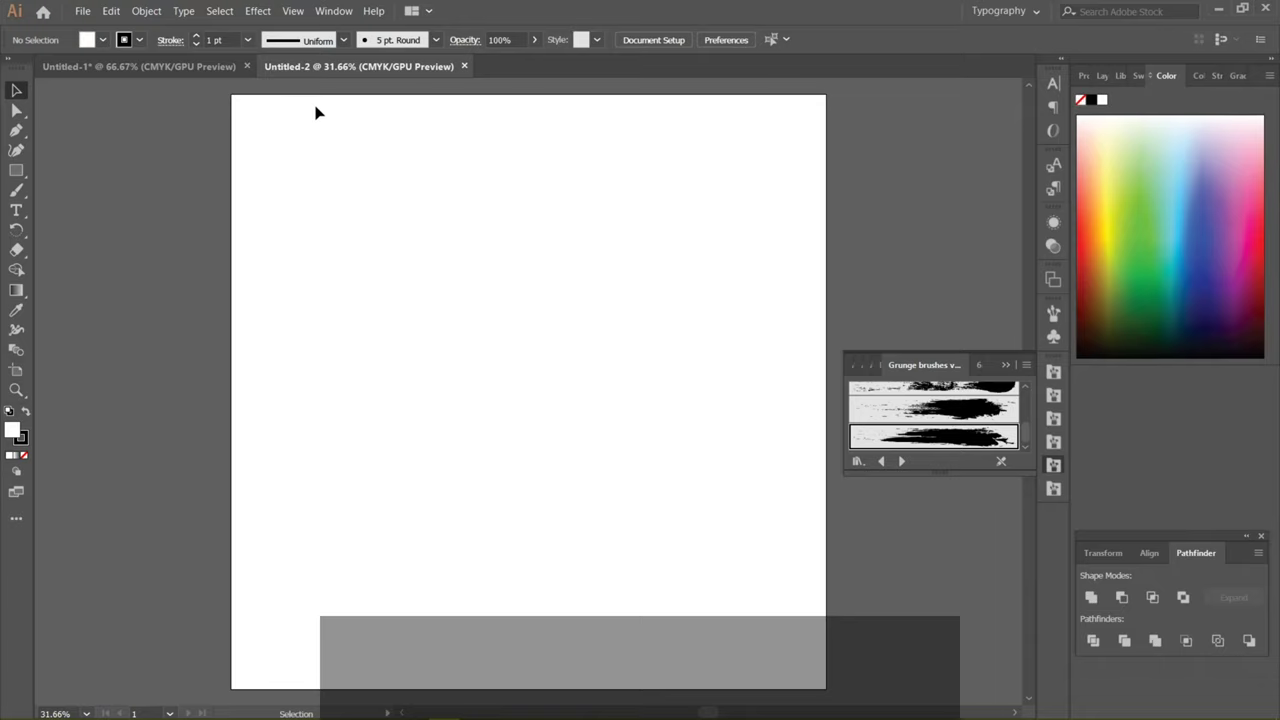
click(212, 66)
drag(502, 452, 460, 322)
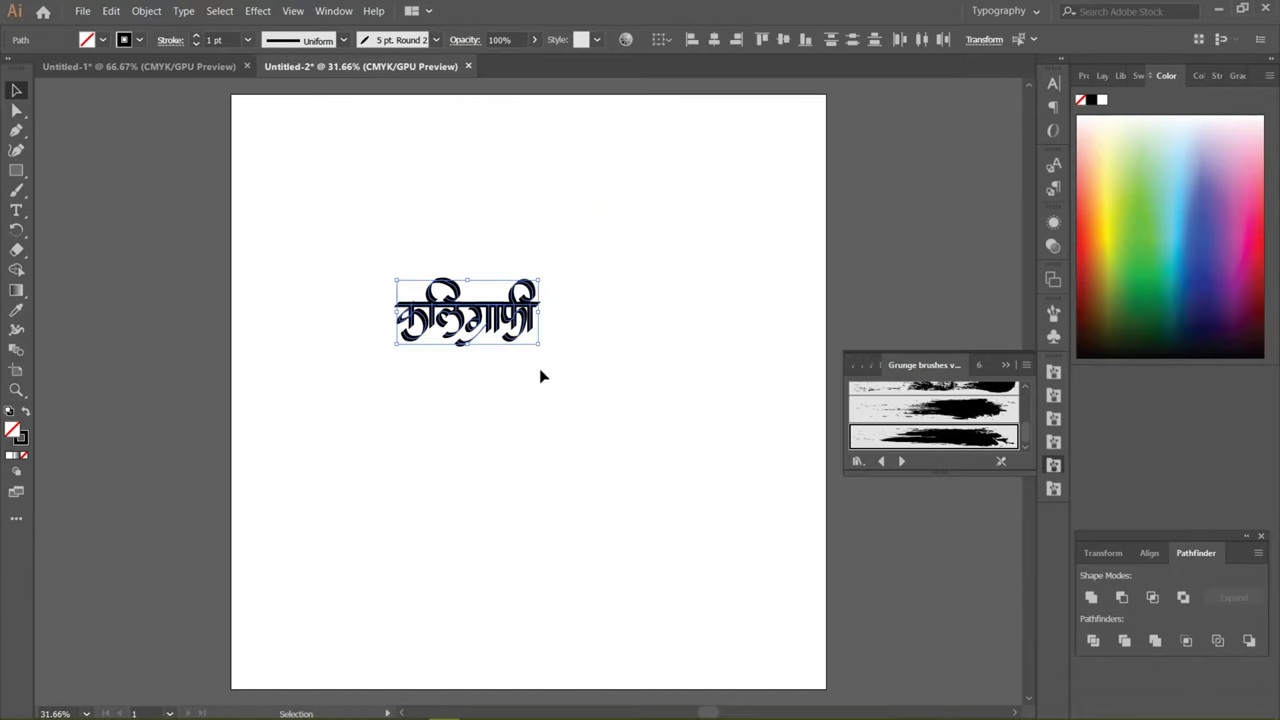
Step: Collapse the grunge brush library and apply Expand Appearance to the copied कलिग्राफी lettering
click(1055, 465)
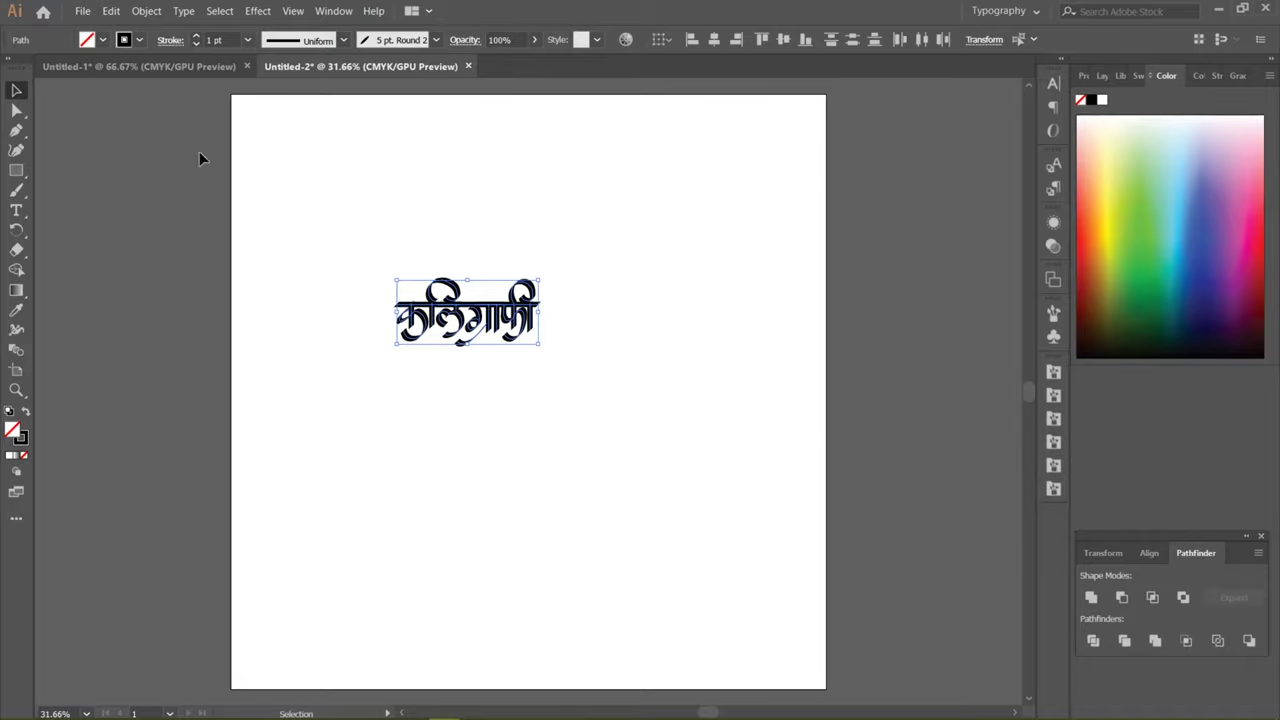
click(146, 11)
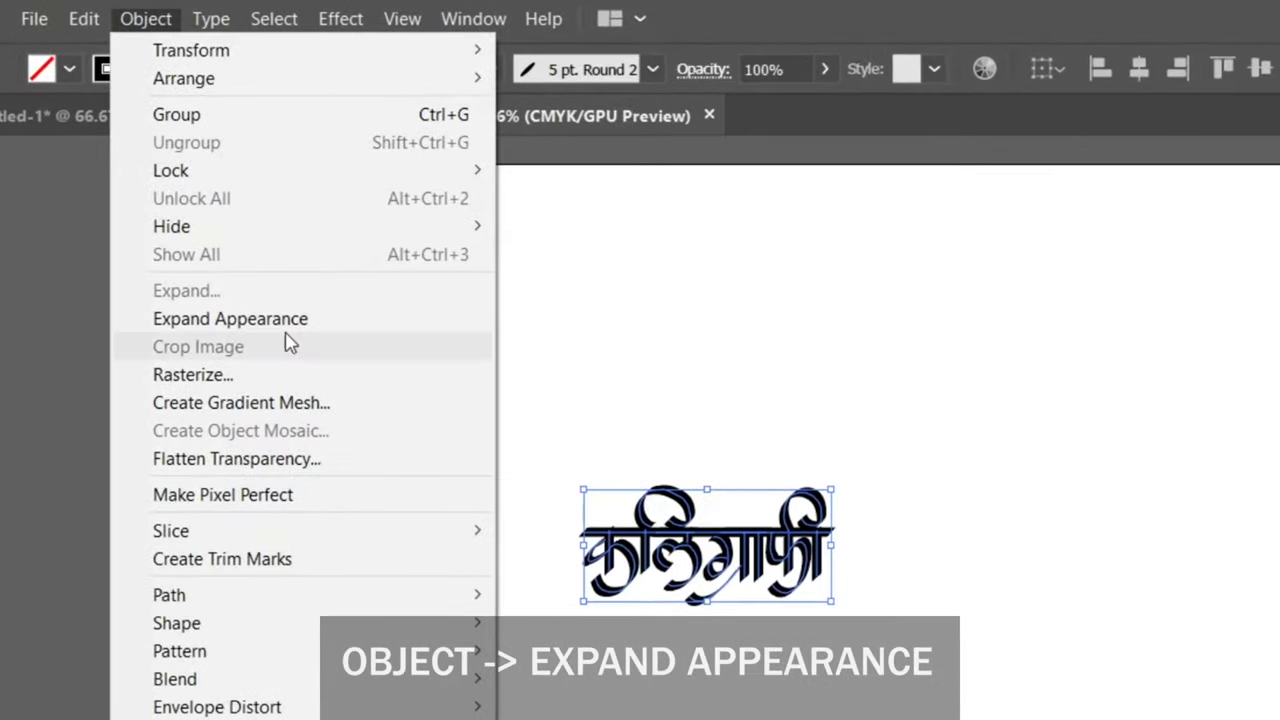
click(289, 335)
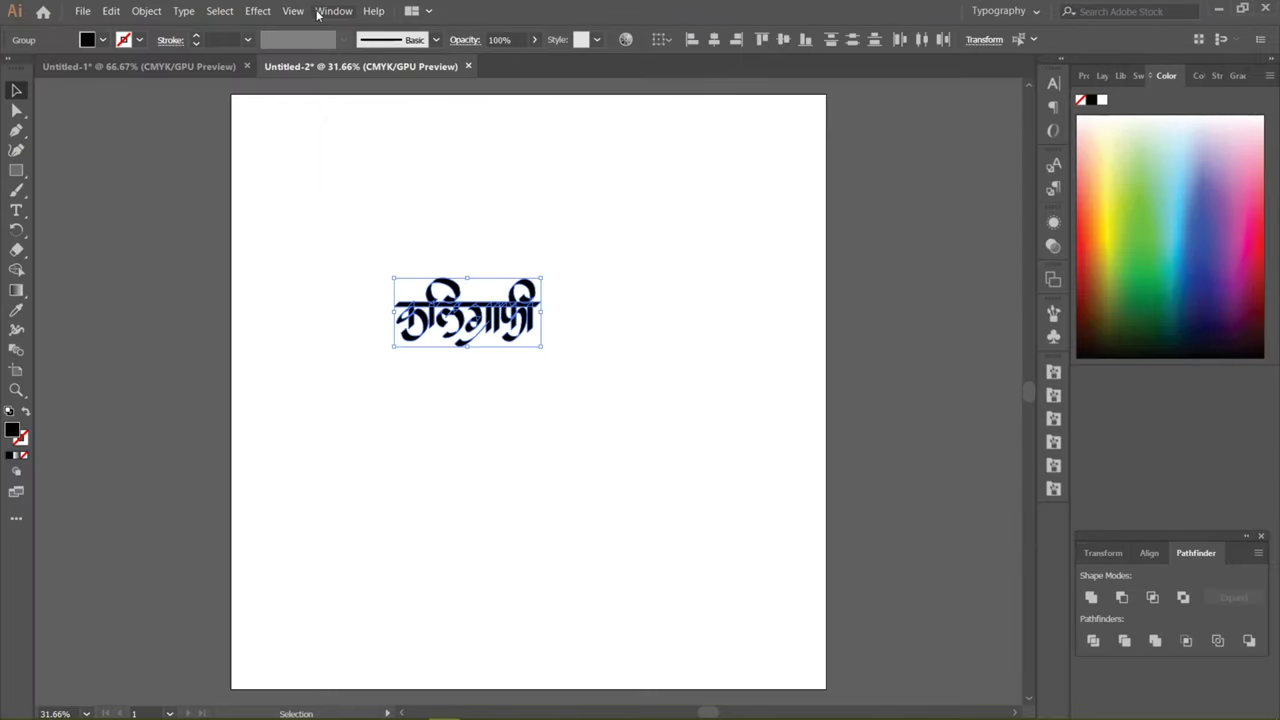
Step: Reopen the Pathfinder controls and unite the overlapping shapes of the कलिग्राफी lettering
click(320, 12)
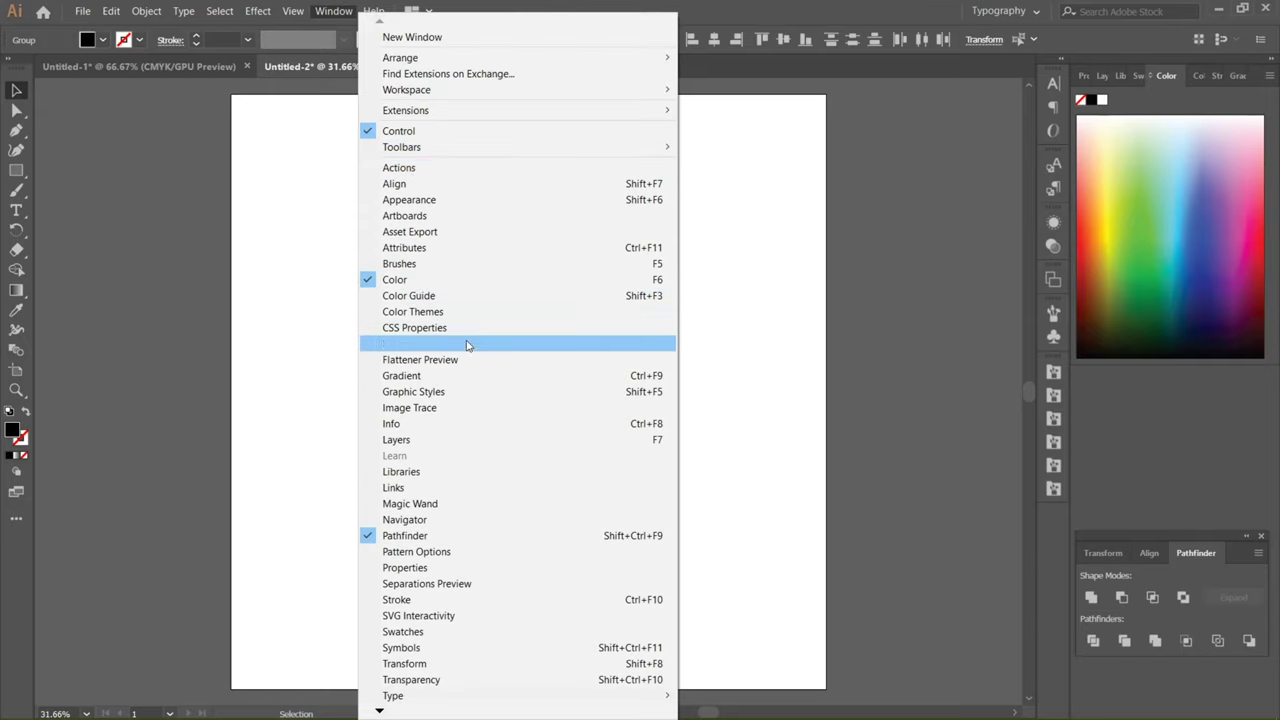
click(466, 537)
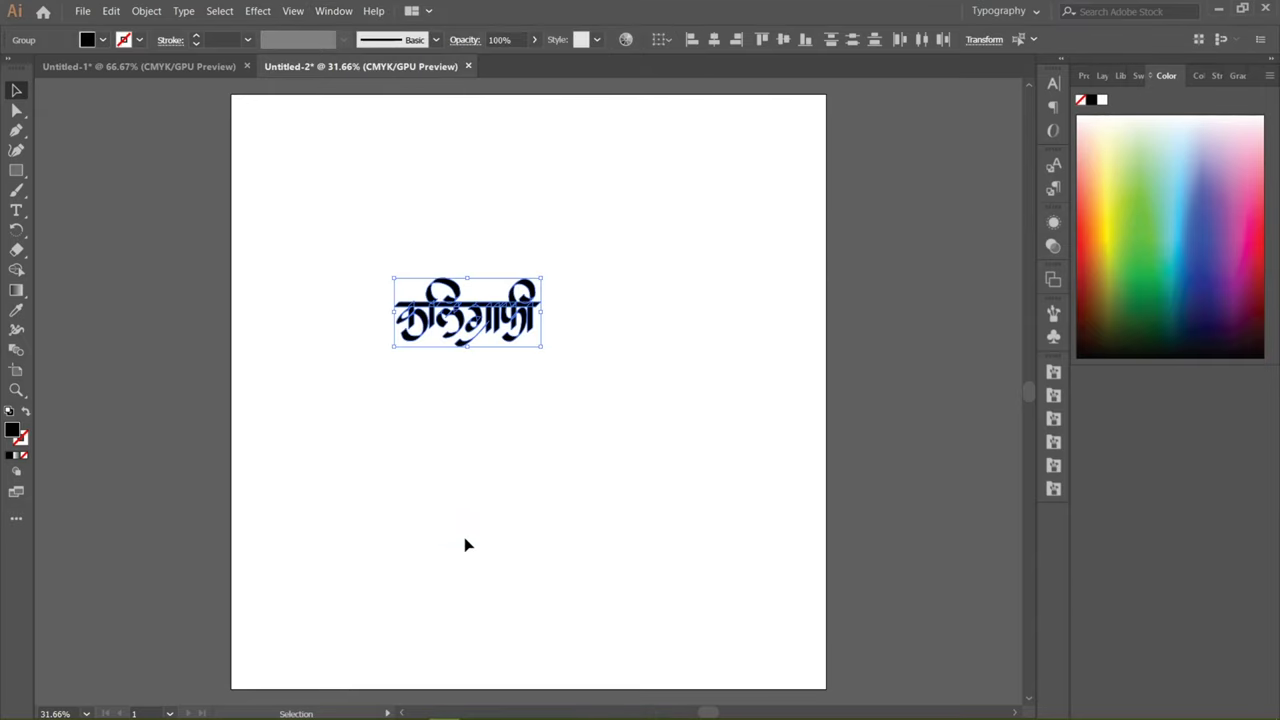
click(333, 11)
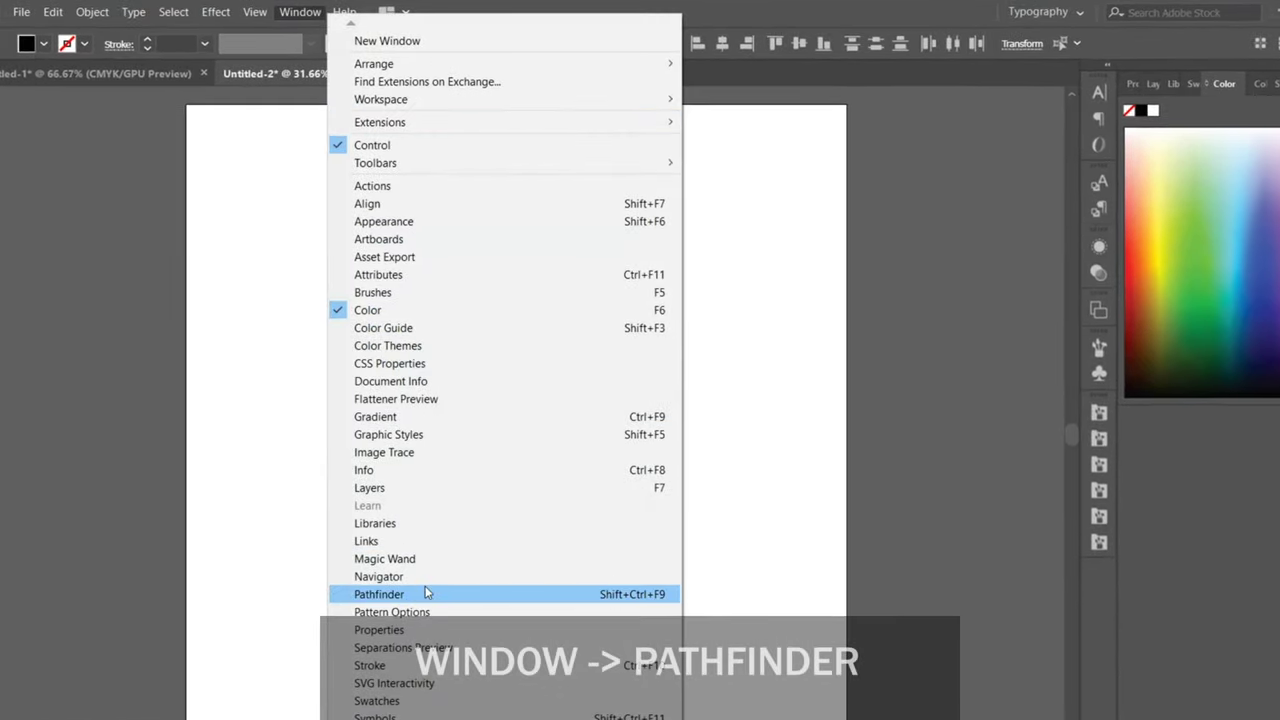
click(423, 587)
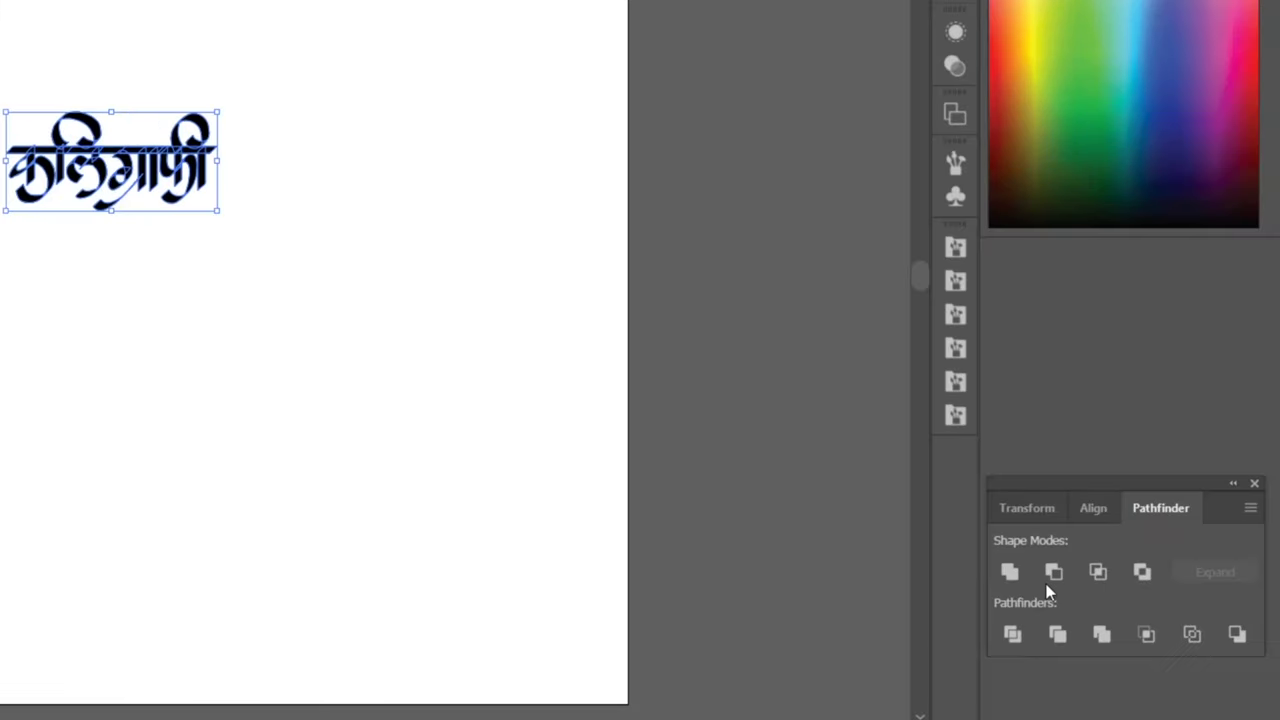
click(1010, 572)
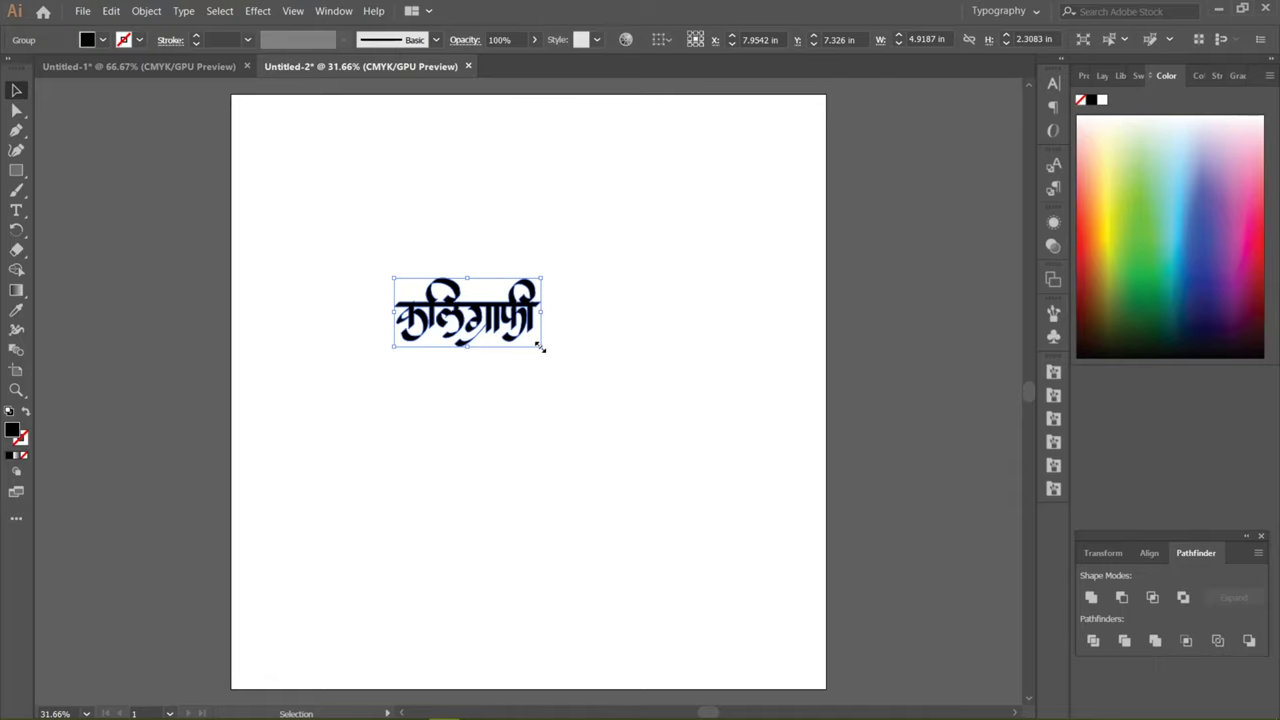
Step: Enlarge the कलिग्राफी lettering to about 12.86 × 6.95 in and move it near the middle of the artboard
drag(540, 347, 660, 441)
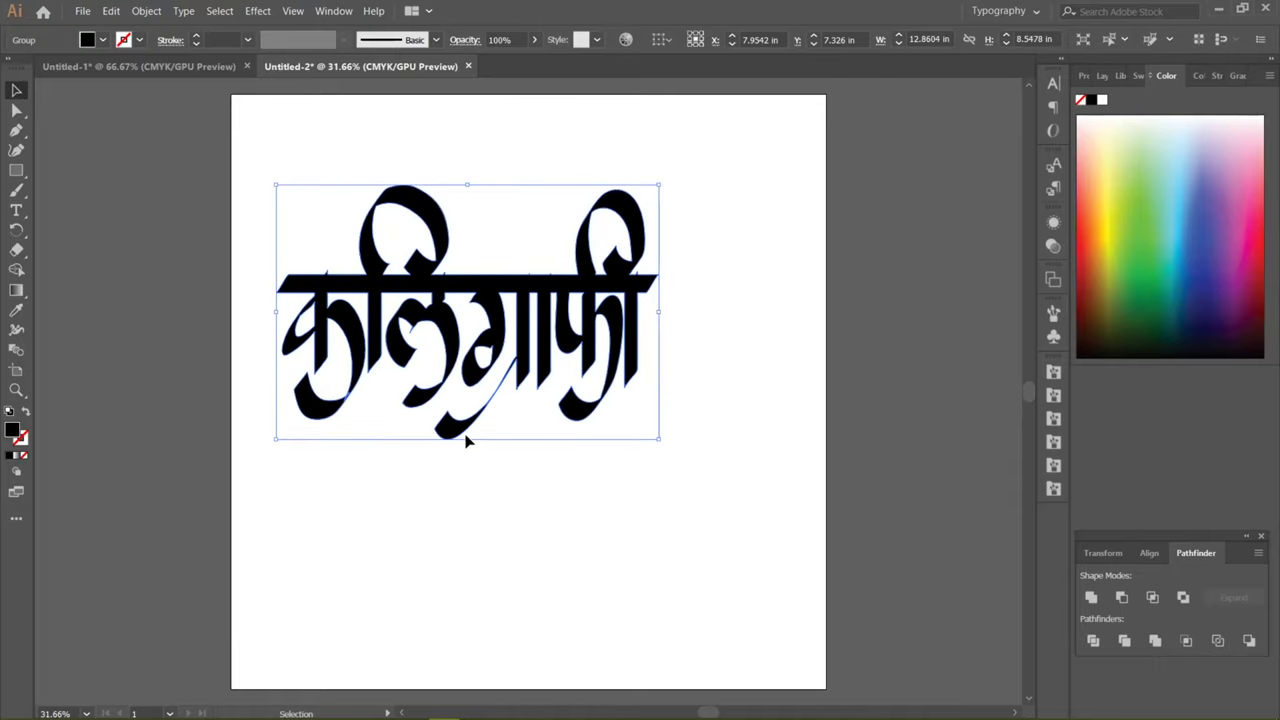
drag(469, 440, 470, 392)
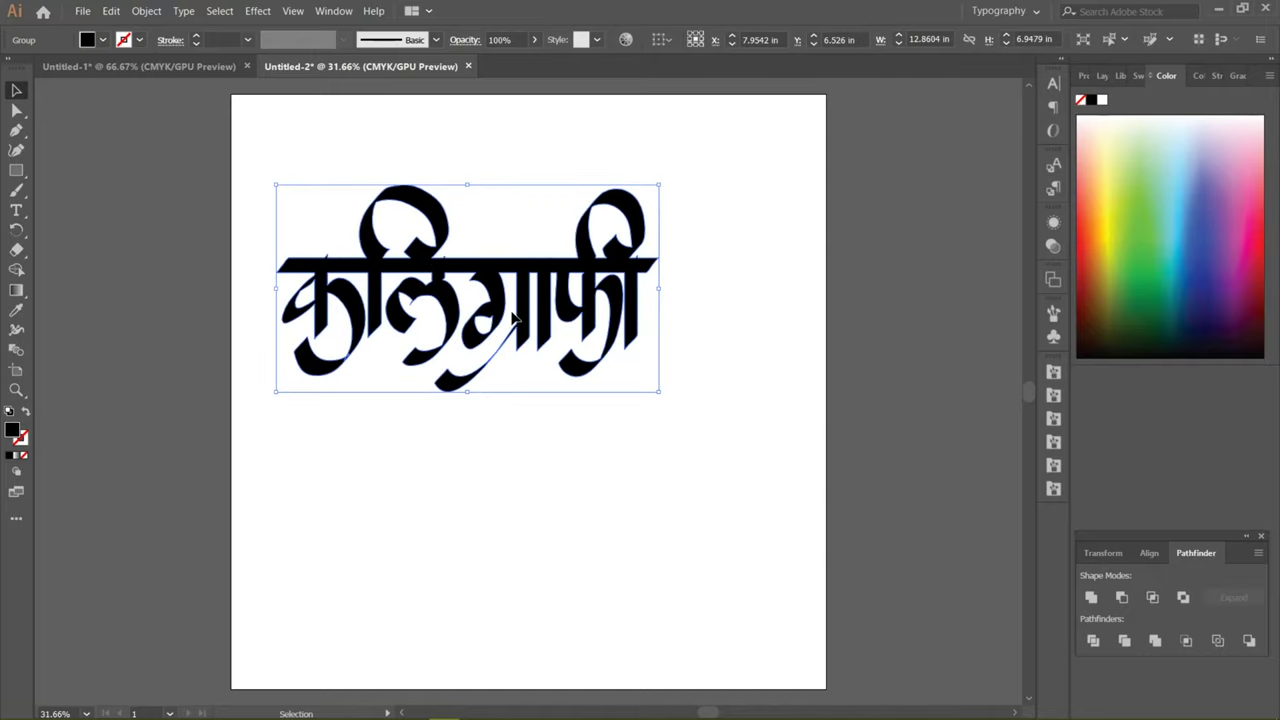
drag(522, 317, 552, 420)
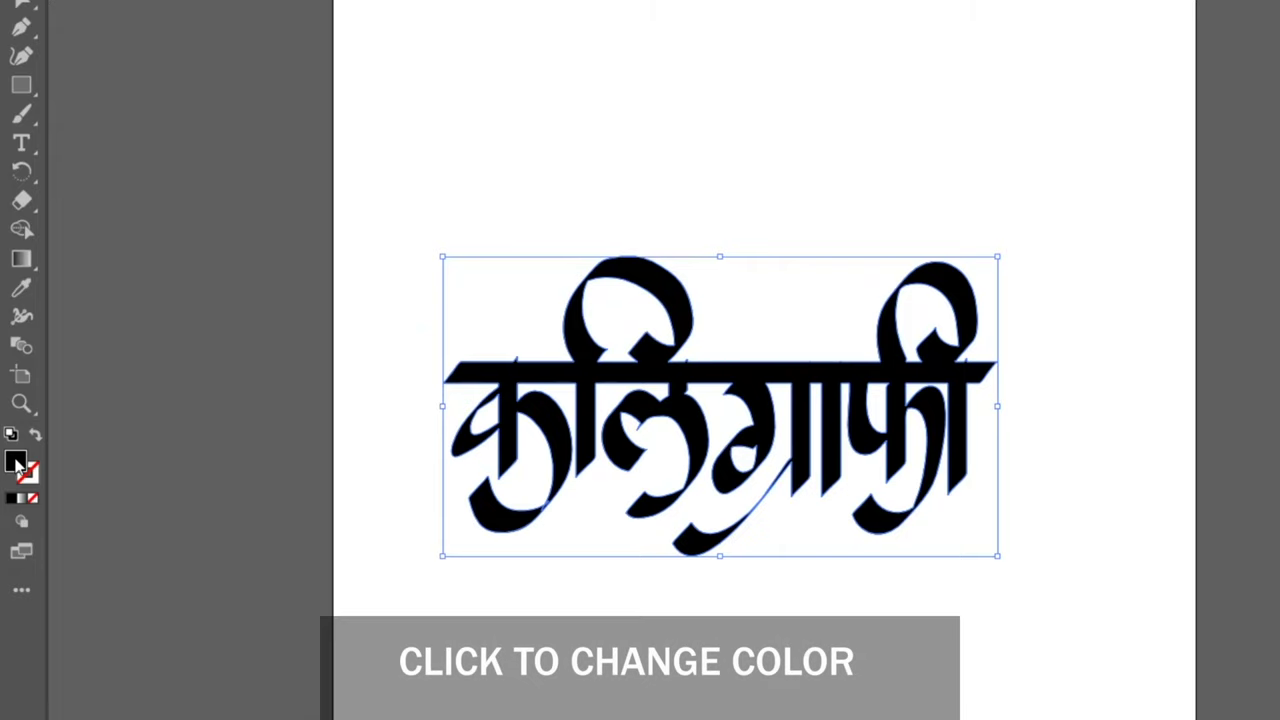
Step: Fill the कलिग्राफी lettering with pink E83166
double_click(12, 430)
click(737, 523)
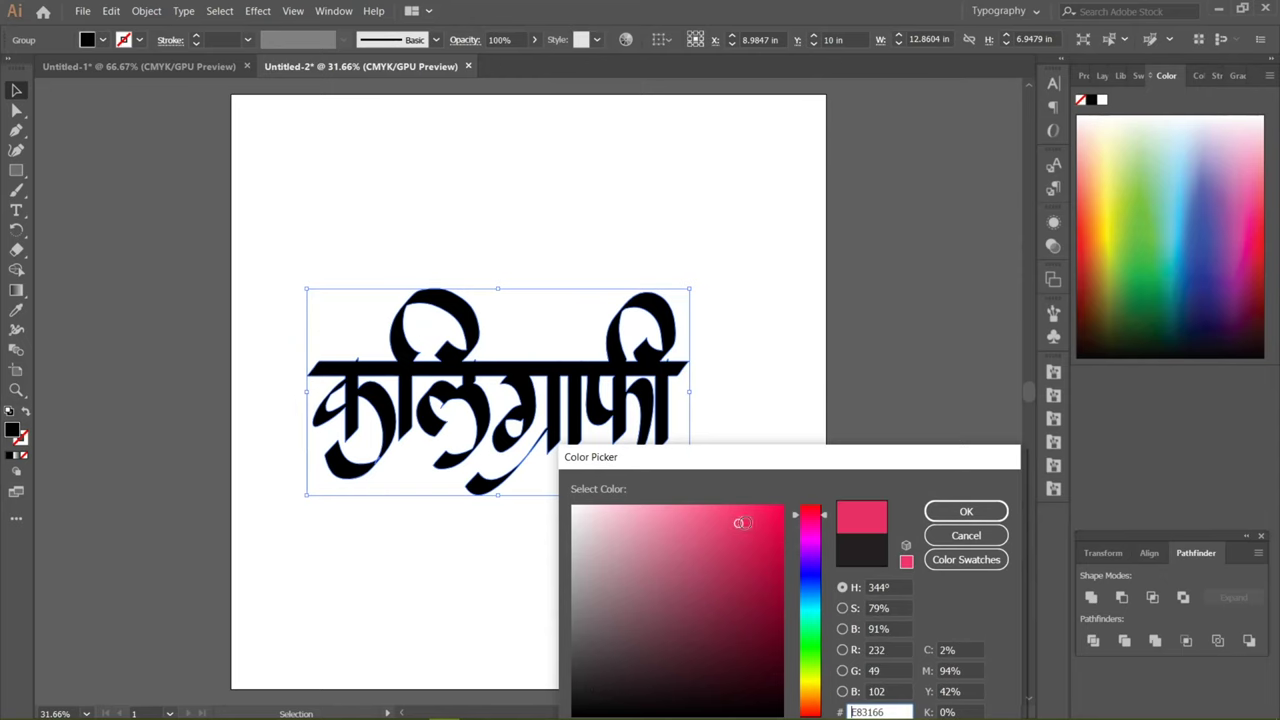
click(946, 508)
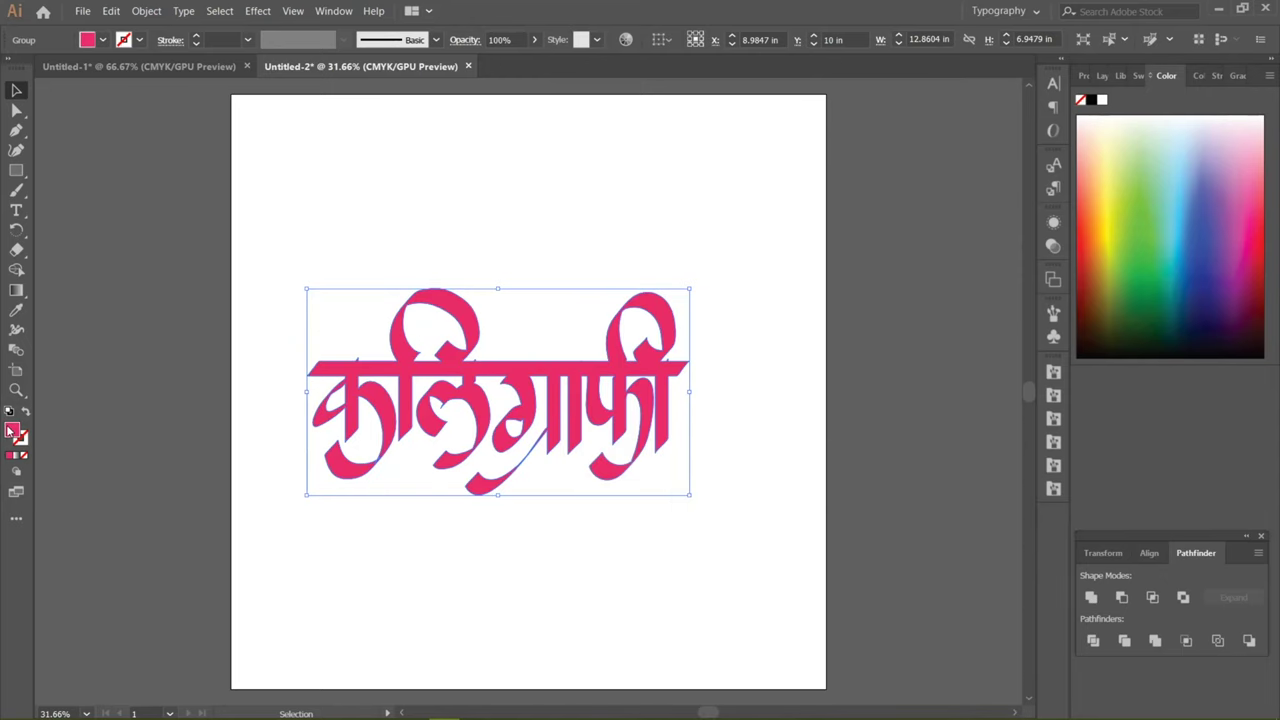
Step: Fill the कलिग्राफी lettering with dark crimson 8E002F and deselect it
double_click(12, 430)
click(769, 598)
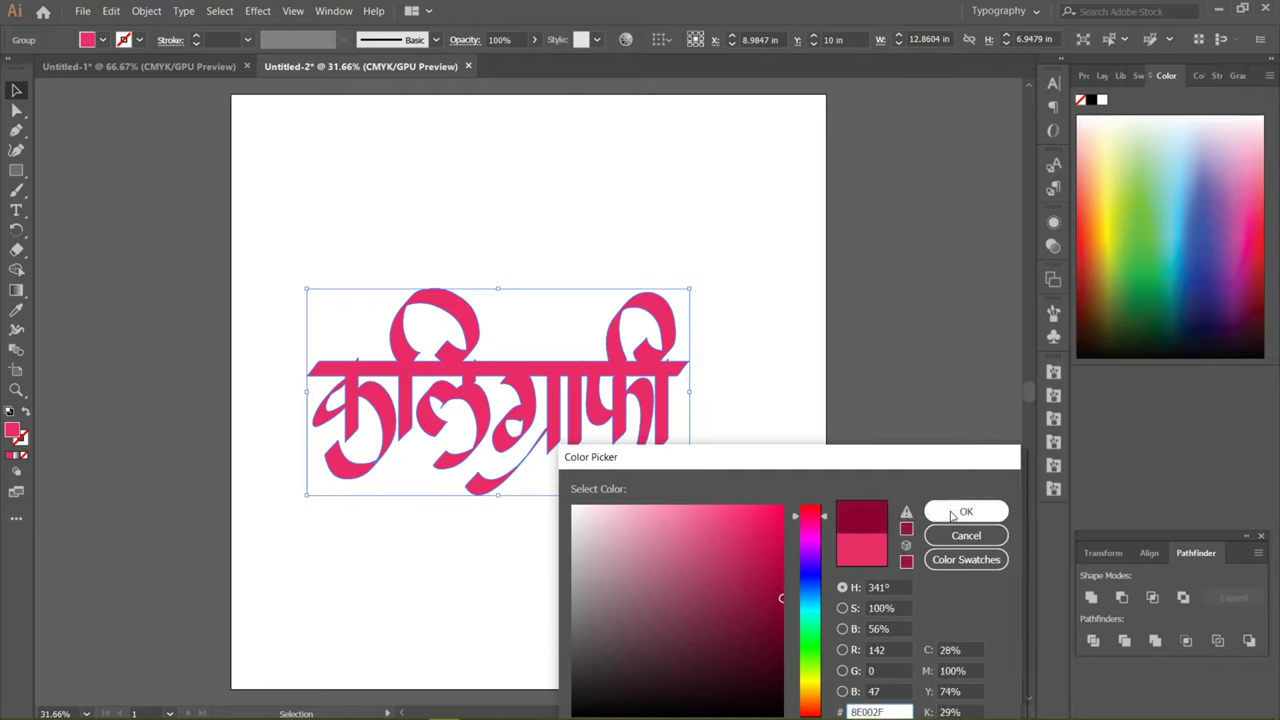
click(955, 511)
click(611, 537)
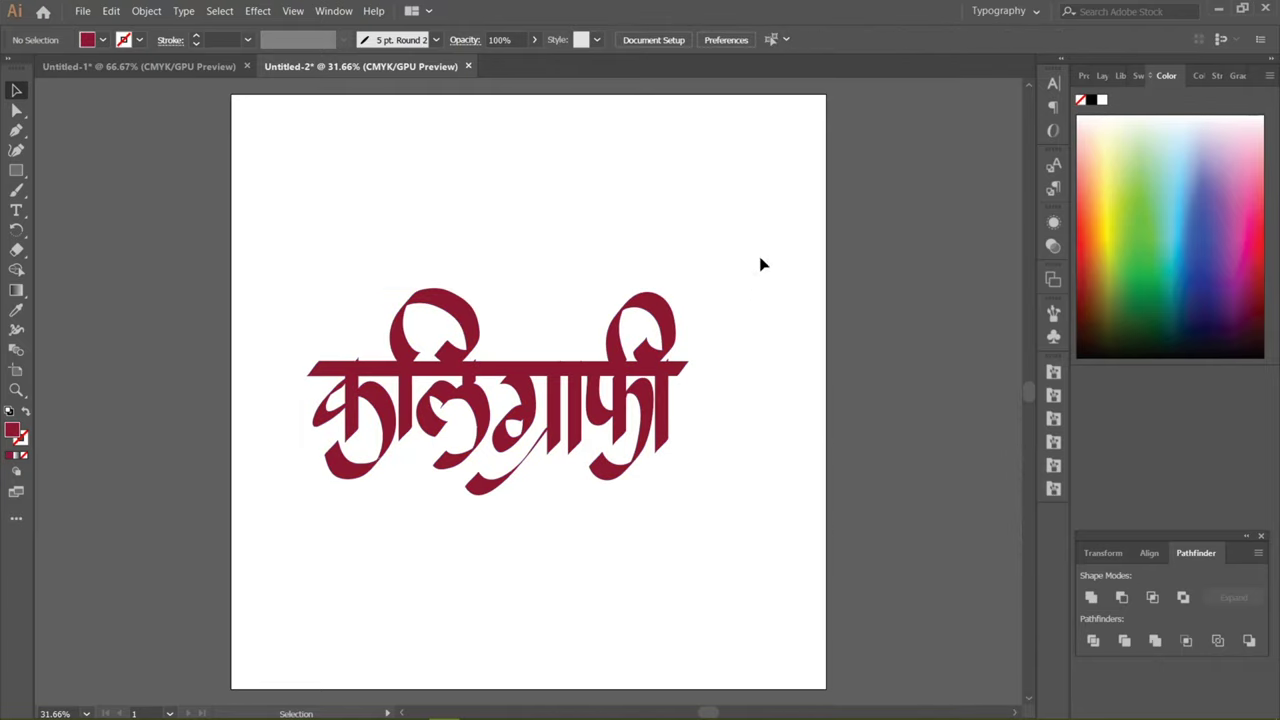
Step: Select the crimson lettering and save the document as "calligraphy 2" in Illustrator EPS format with the default EPS options
drag(760, 264, 382, 665)
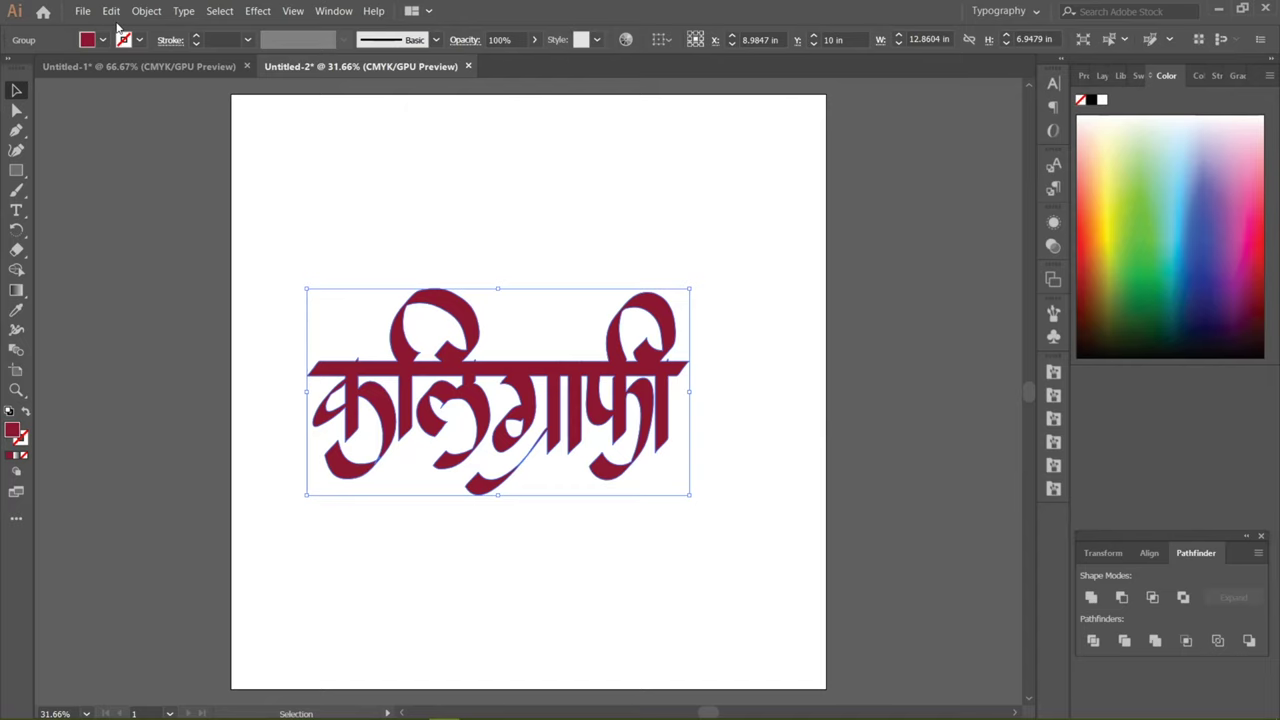
click(83, 11)
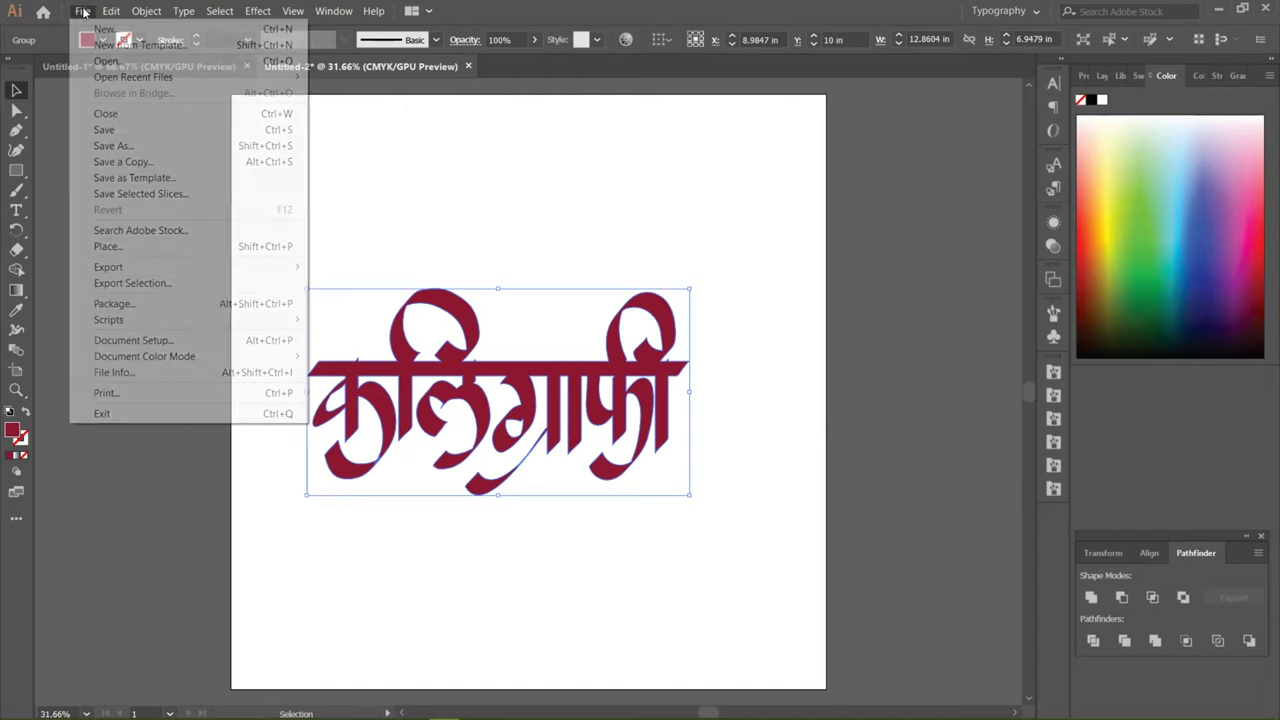
click(131, 153)
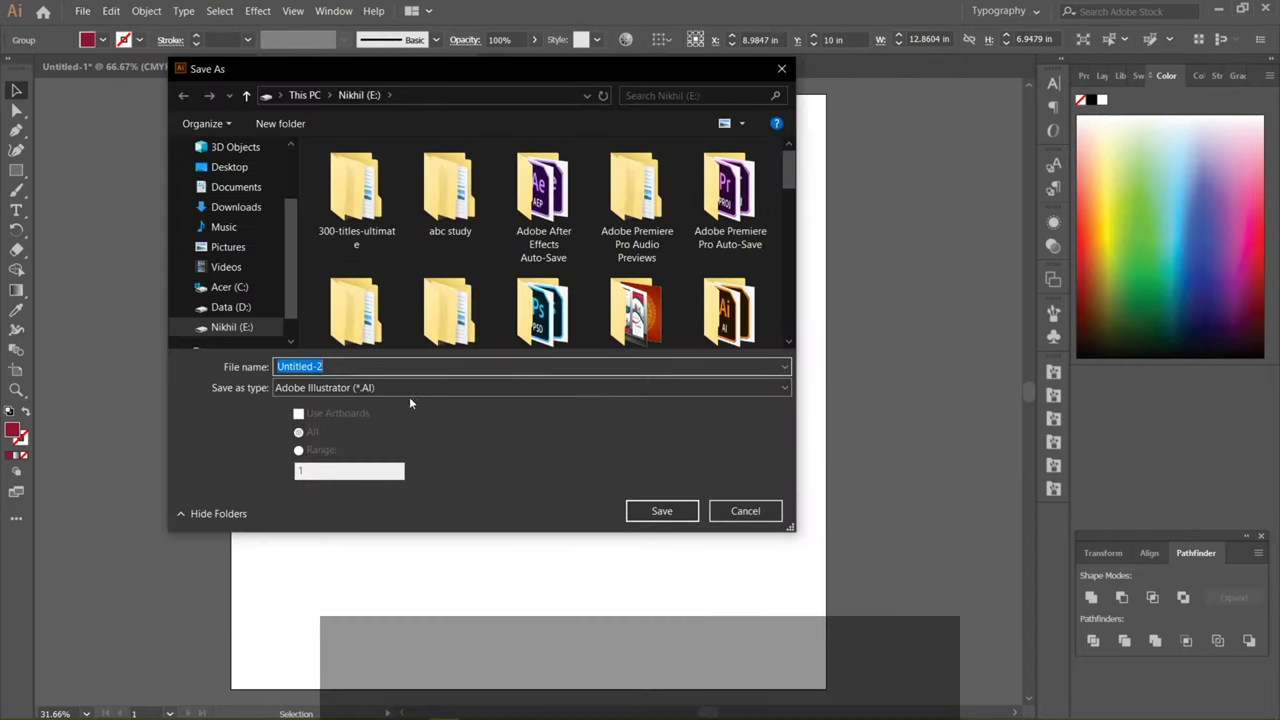
click(353, 387)
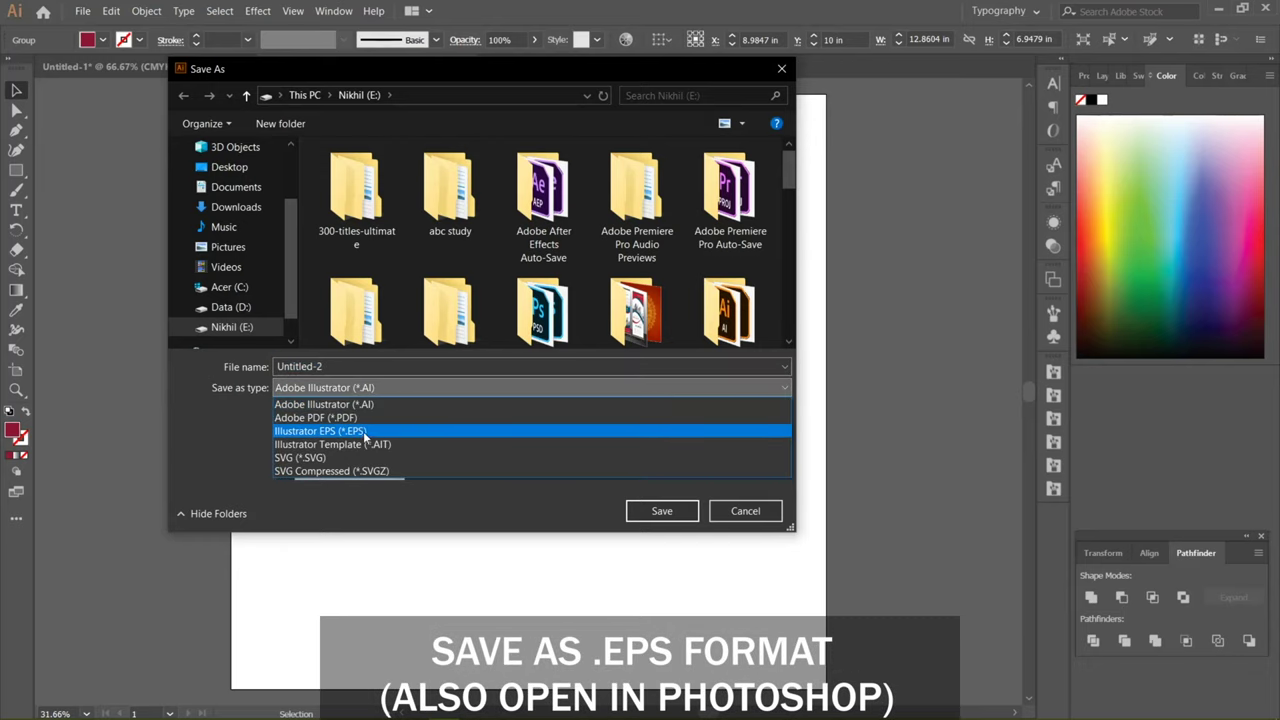
click(364, 431)
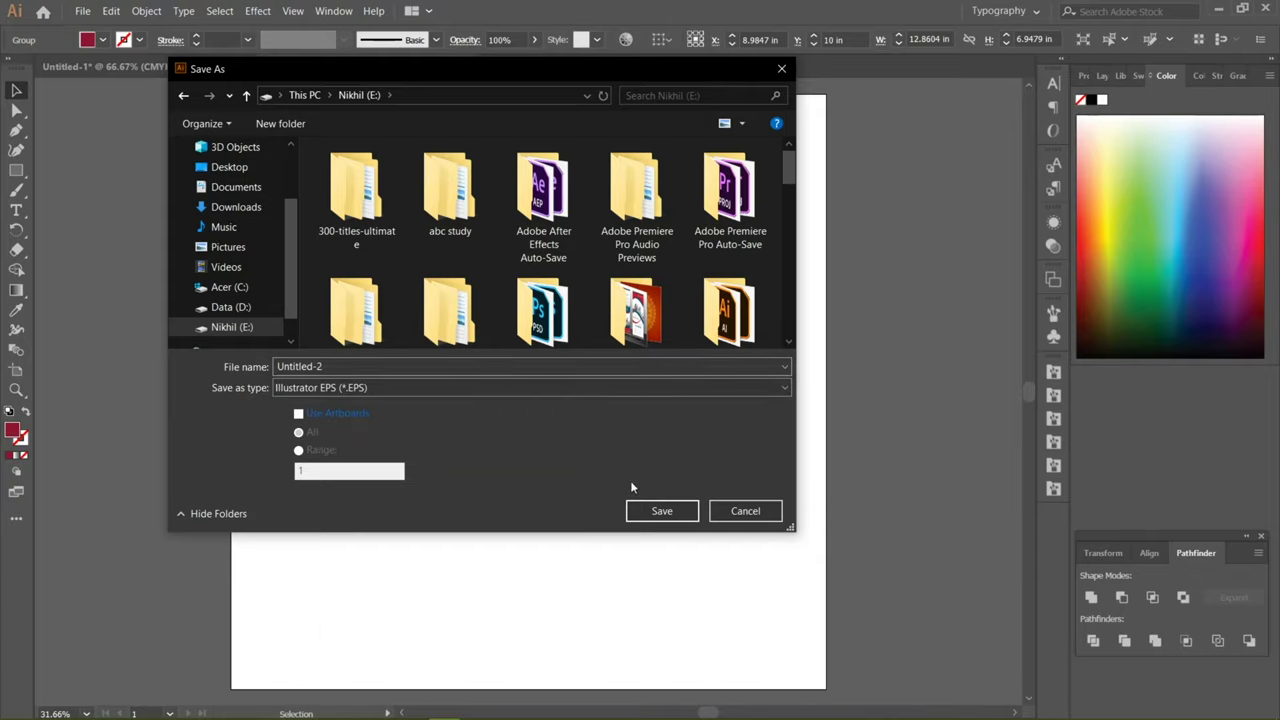
click(376, 368)
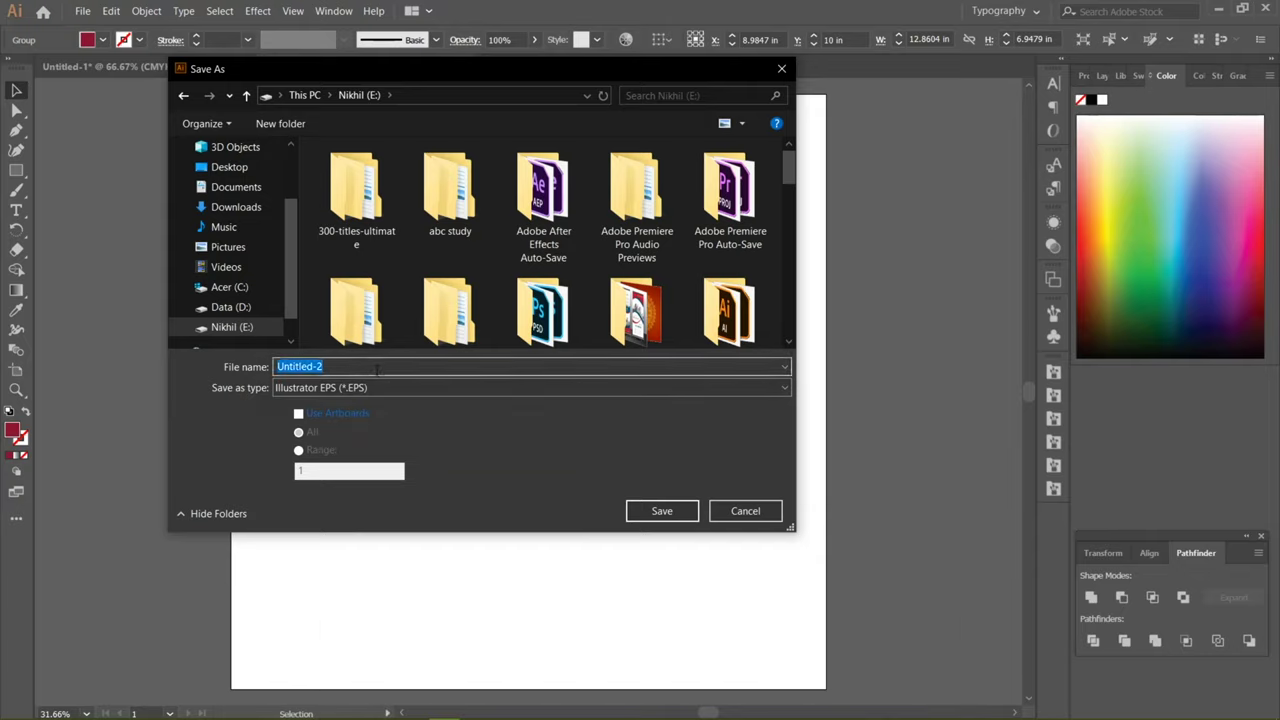
text(CALLI)
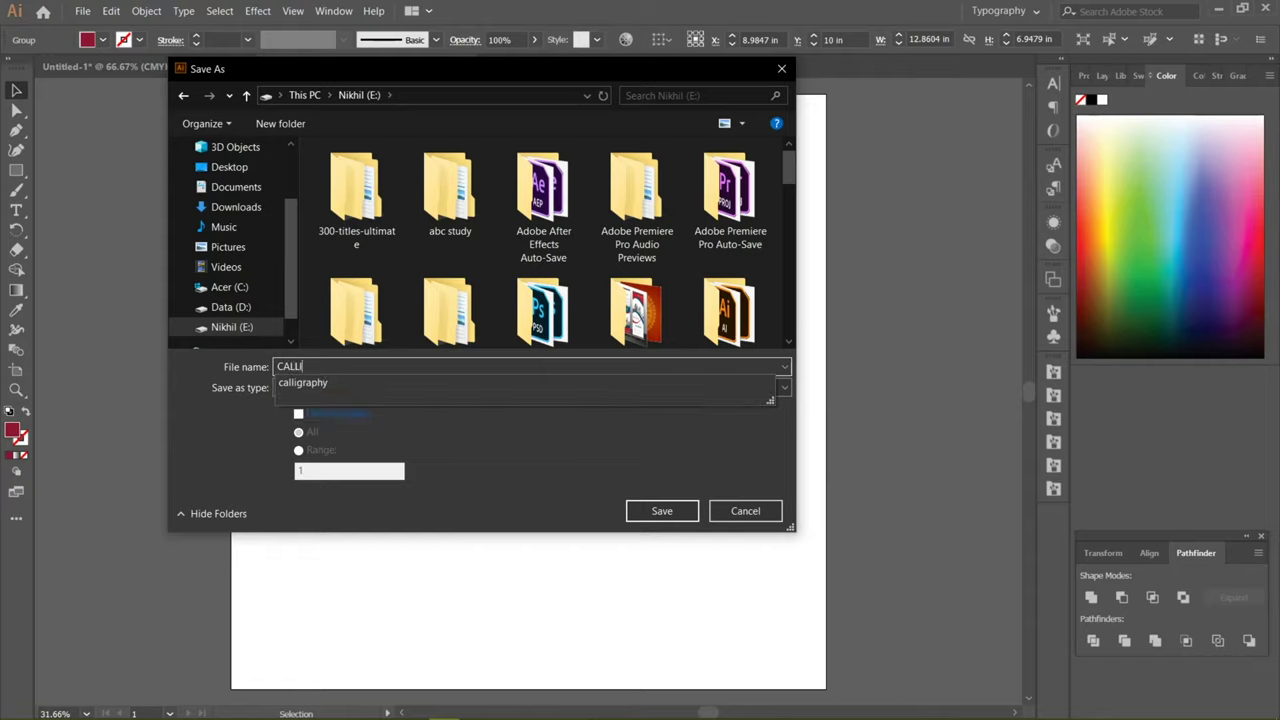
click(343, 383)
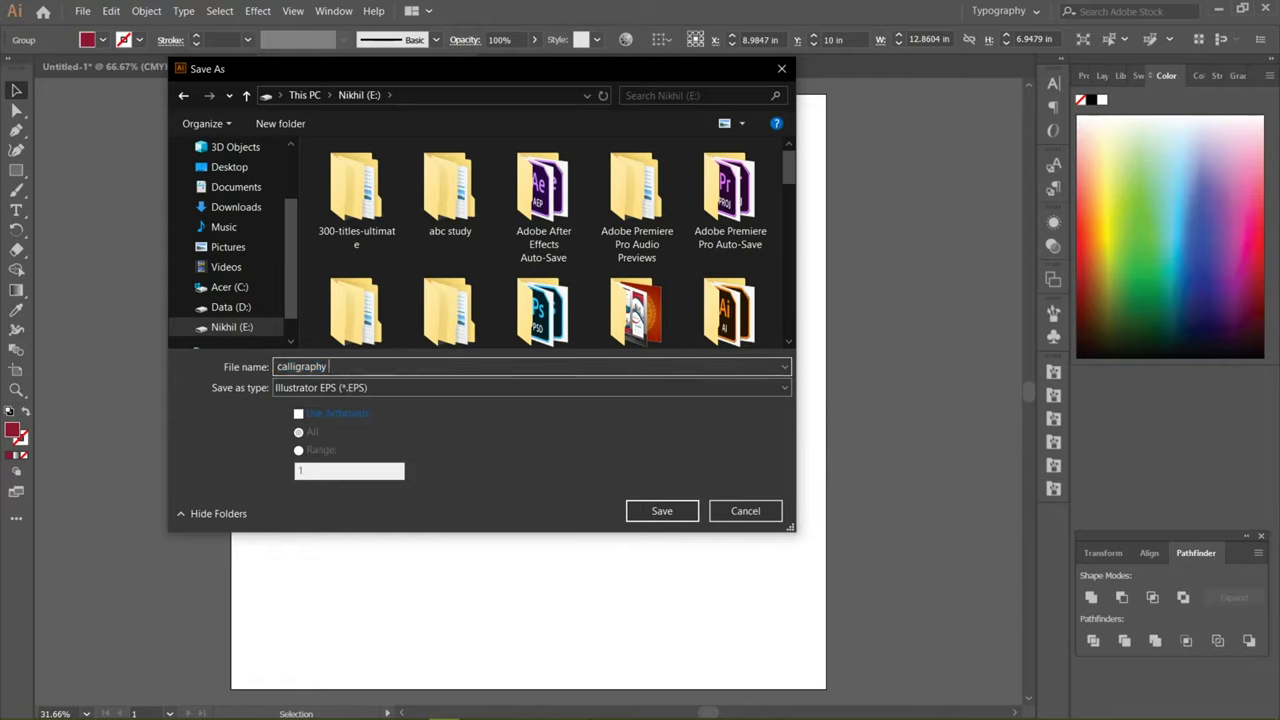
text(2)
click(686, 513)
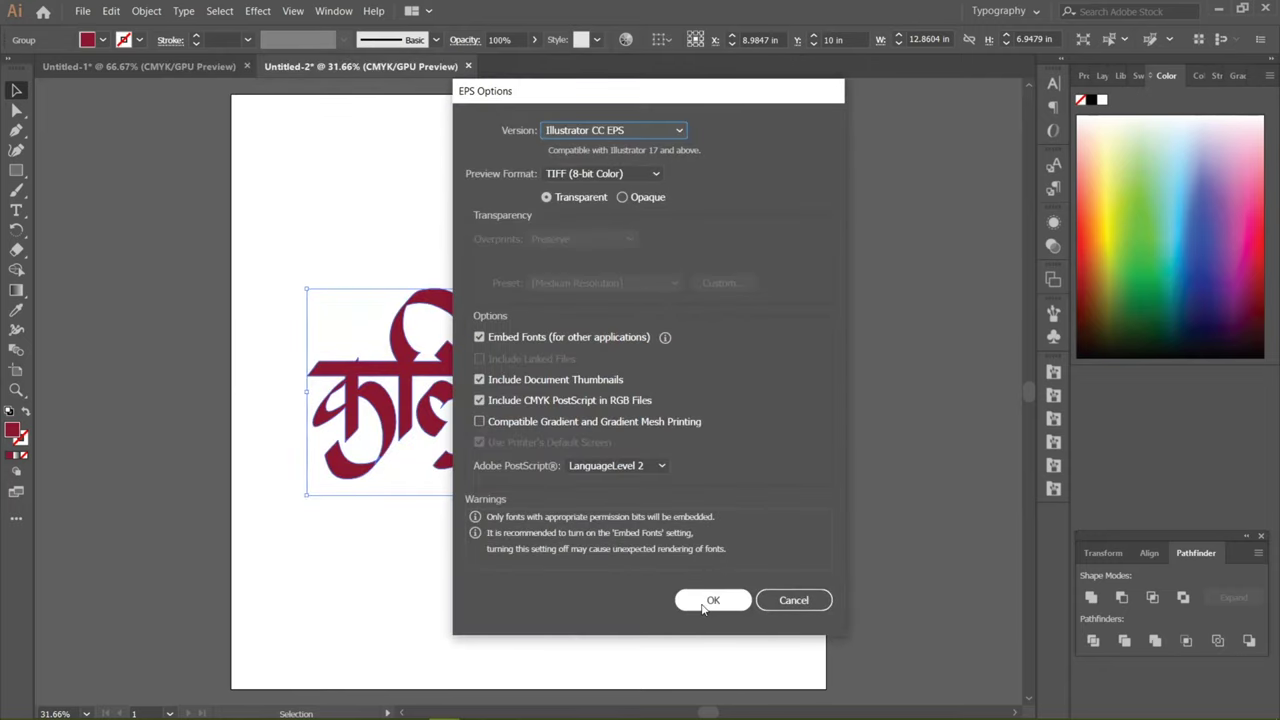
click(712, 598)
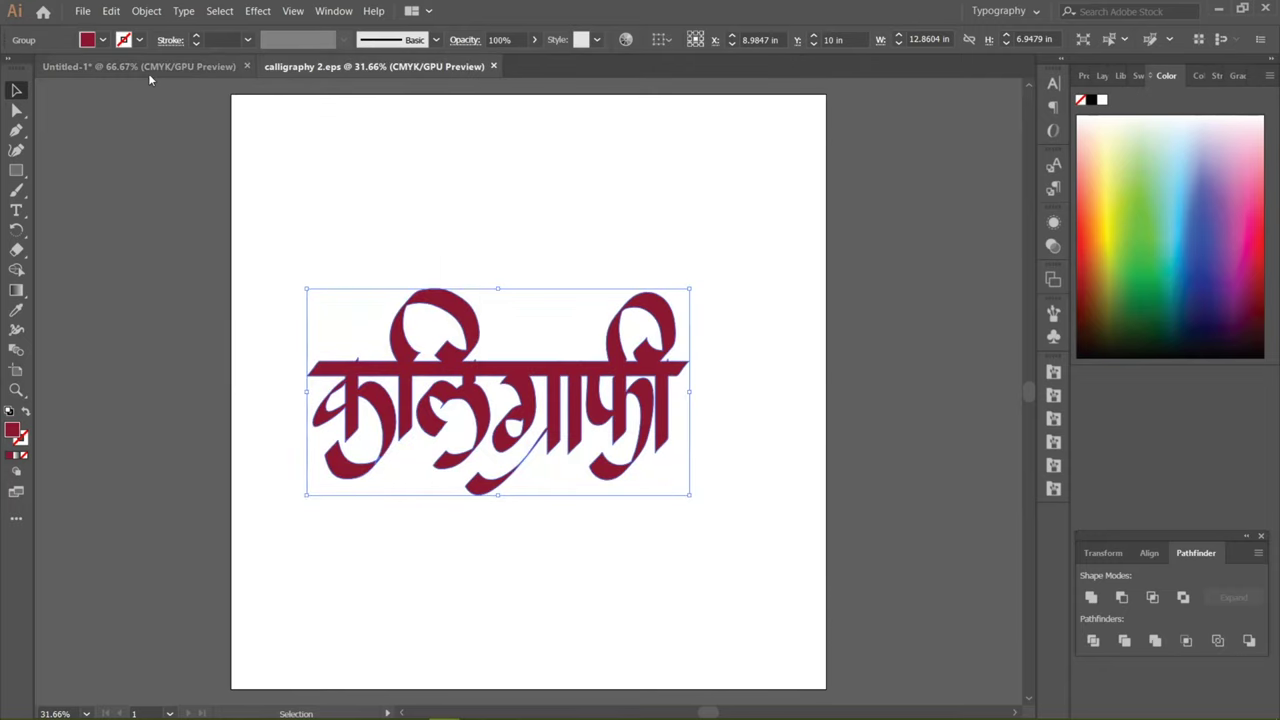
Step: Check which file types Export As offers, cancel without exporting, and deselect the lettering
click(86, 12)
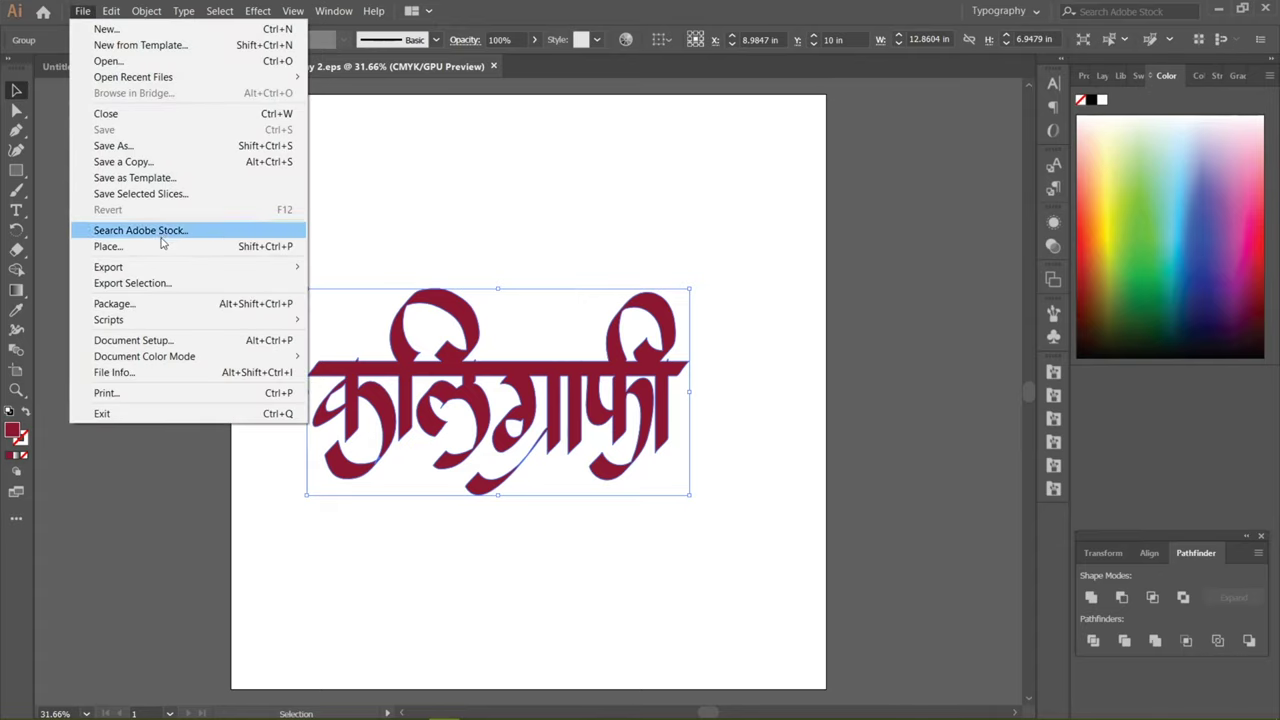
mouse_move(161, 273)
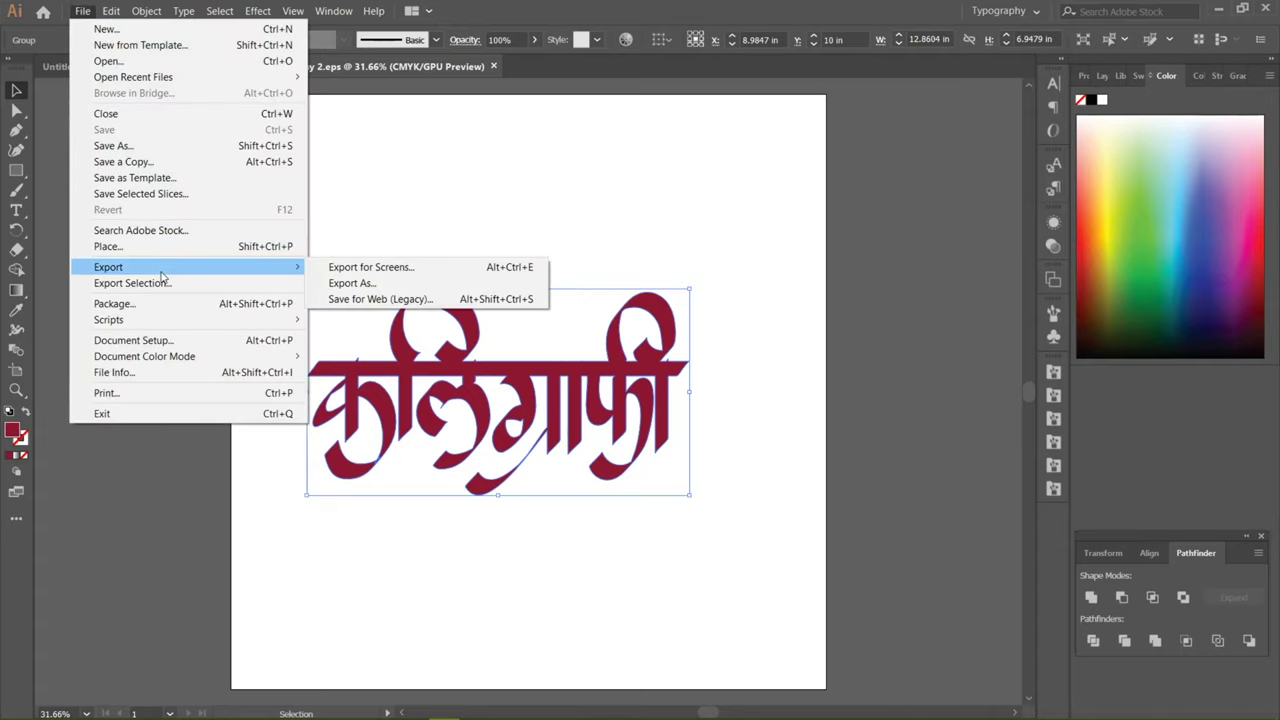
click(412, 283)
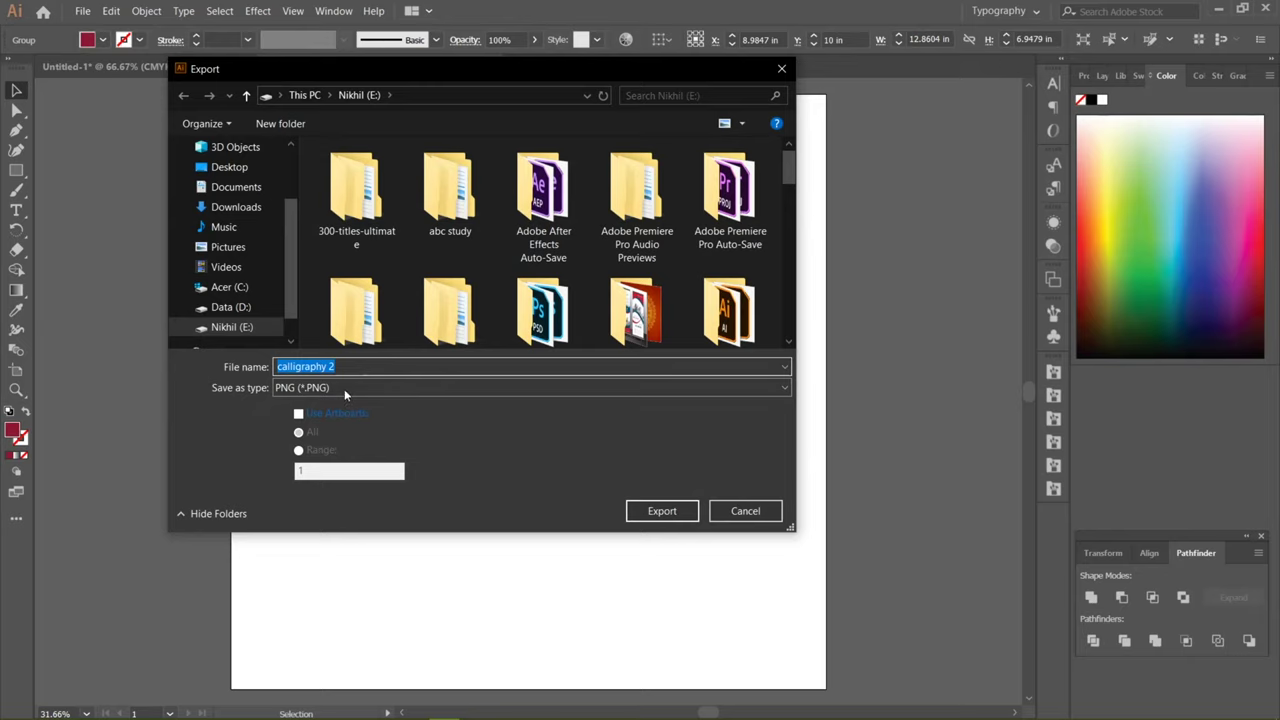
click(344, 390)
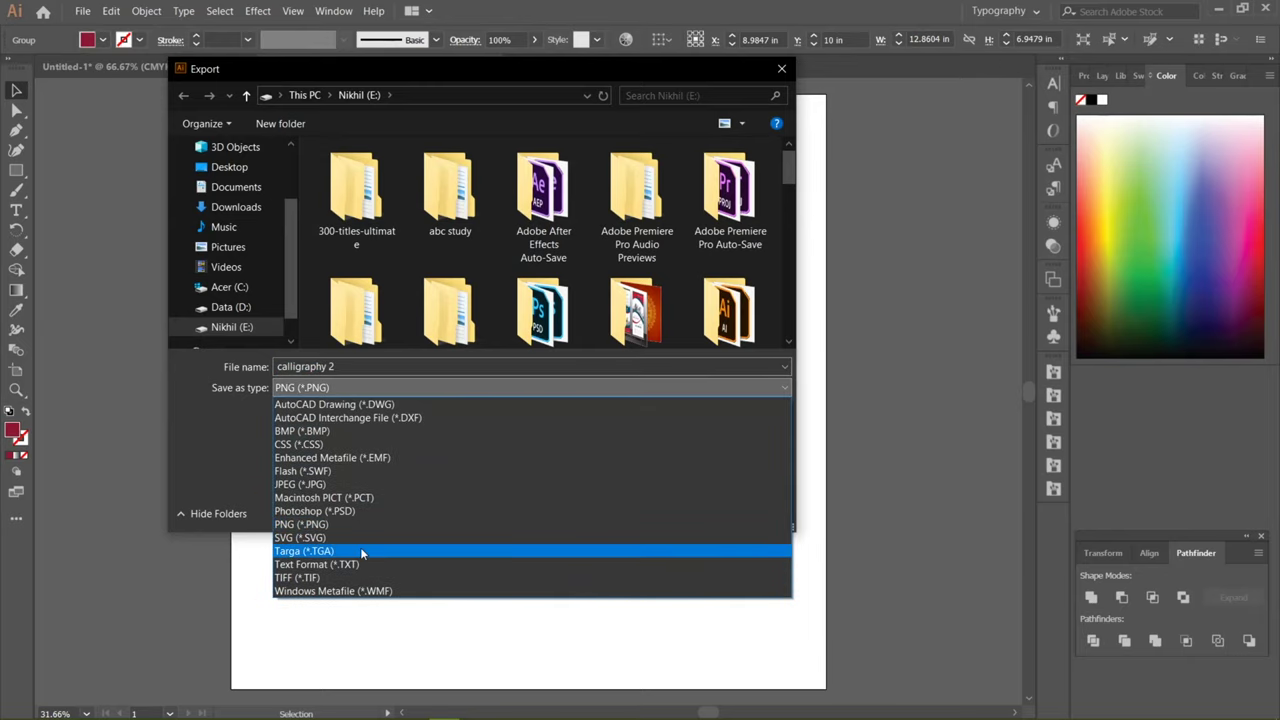
click(570, 653)
click(745, 514)
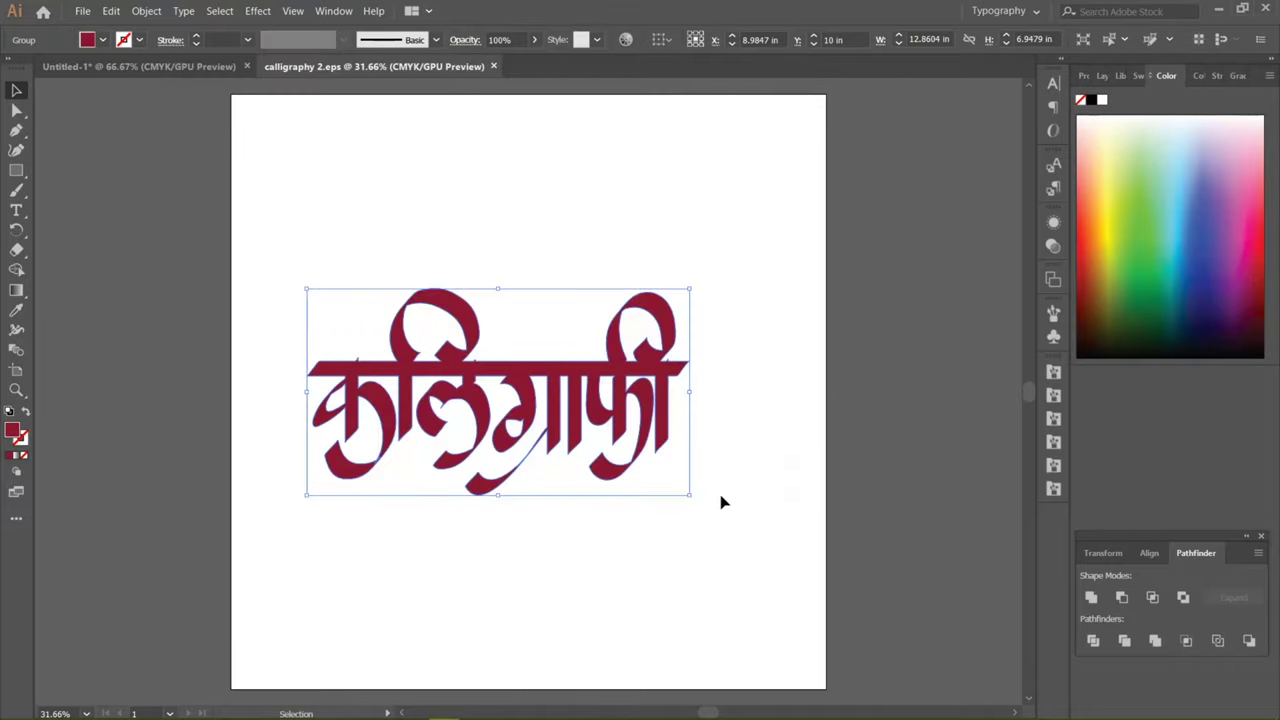
click(760, 407)
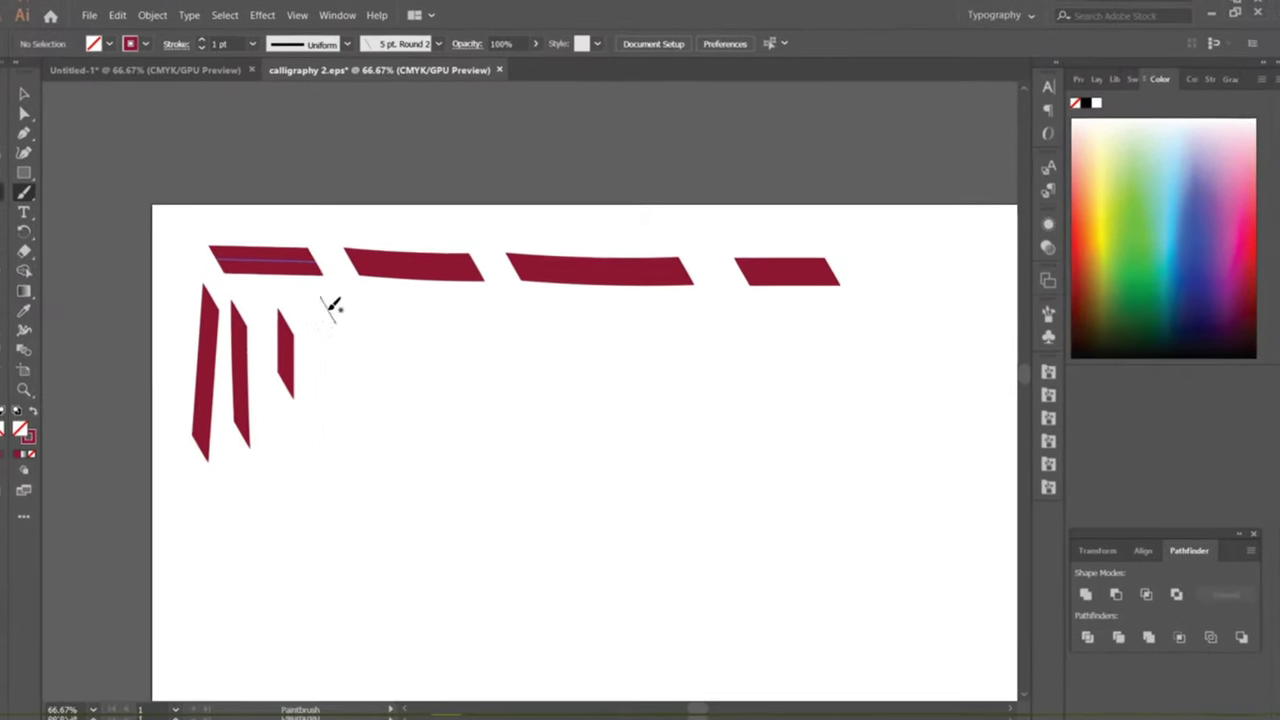
Step: Paint four more vertical practice strokes beneath the row of horizontal crimson strokes
drag(340, 296, 318, 506)
drag(372, 292, 350, 496)
drag(418, 300, 394, 492)
drag(452, 304, 432, 432)
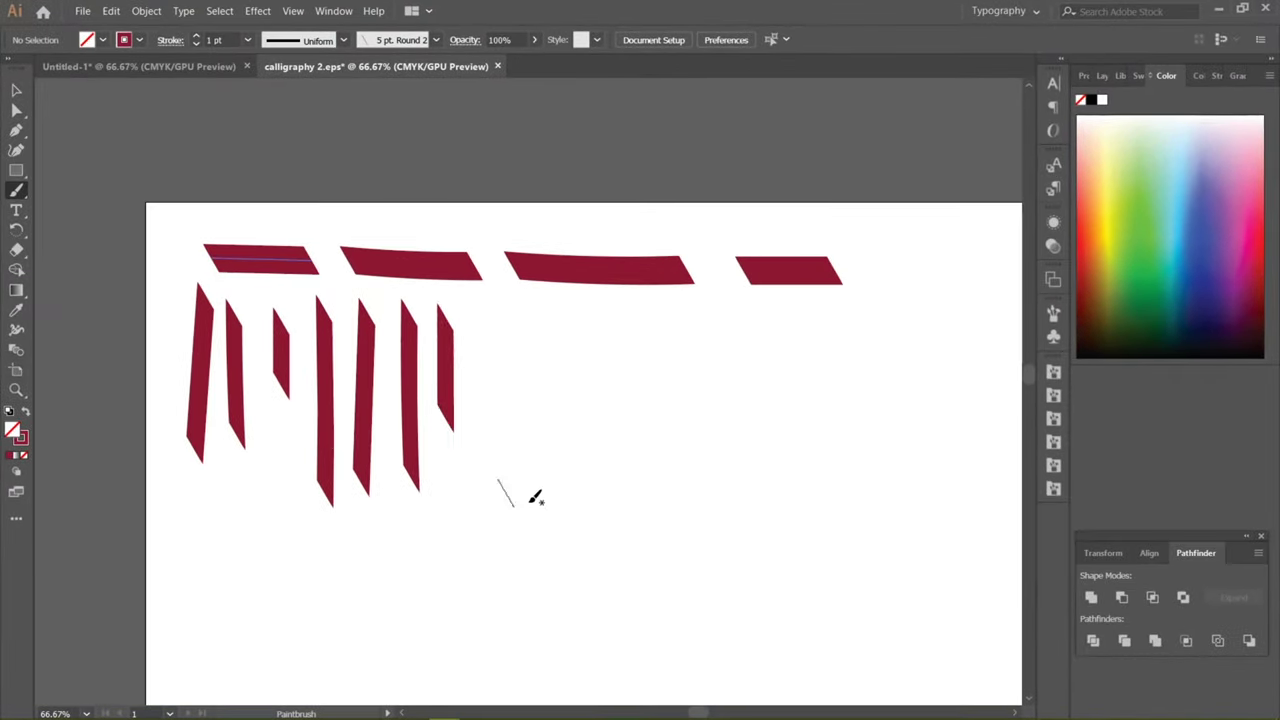
Step: Paint a row of thin diagonal practice strokes slanting down to the right, below the vertical strokes
scroll(282, 372, down, 3)
drag(218, 344, 340, 468)
drag(394, 378, 556, 540)
drag(502, 350, 636, 490)
drag(716, 388, 878, 472)
Step: Paint a row of thick practice strokes rising to the right beneath the thin diagonal ones
scroll(809, 380, down, 3)
drag(262, 455, 338, 388)
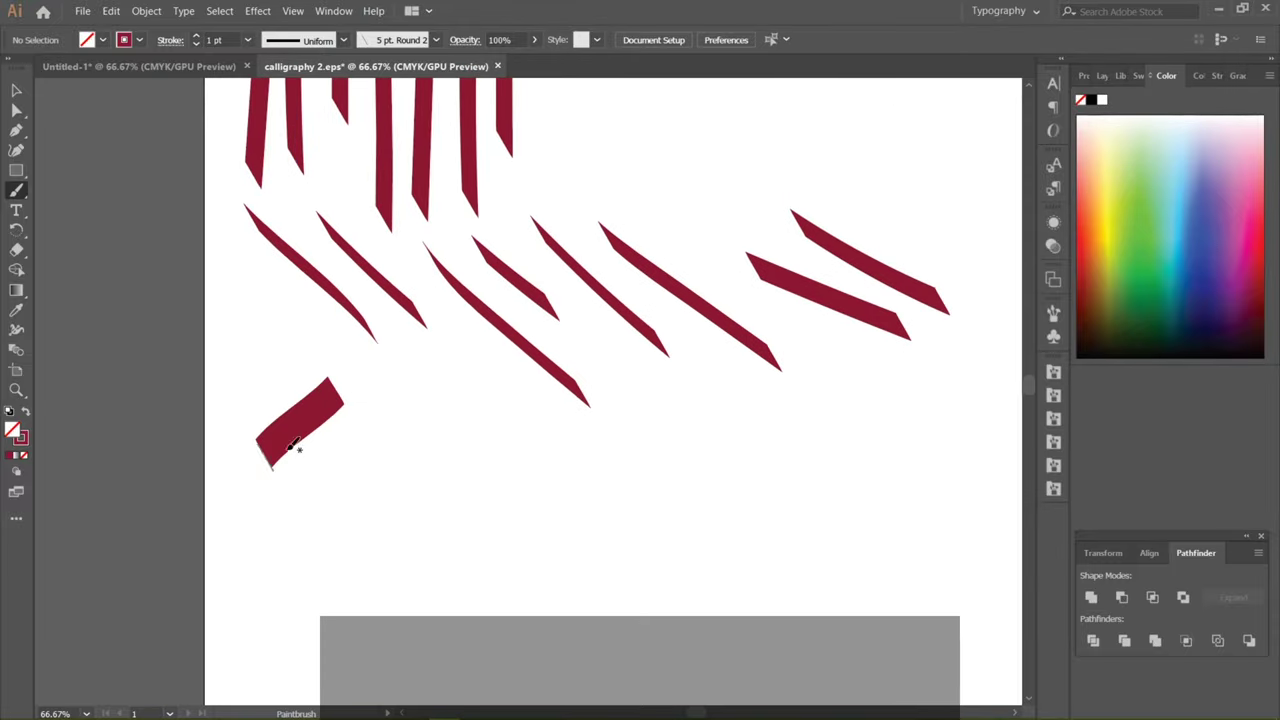
drag(300, 520, 395, 390)
drag(412, 535, 488, 456)
drag(575, 425, 492, 555)
drag(660, 415, 572, 570)
drag(750, 418, 665, 558)
Step: Paint two C-shaped curves beneath the thick slanted strokes and undo the second one
scroll(666, 608, down, 4)
mouse_move(292, 418)
mouse_down()
mouse_move(220, 457)
mouse_move(292, 525)
mouse_up()
drag(428, 425, 434, 491)
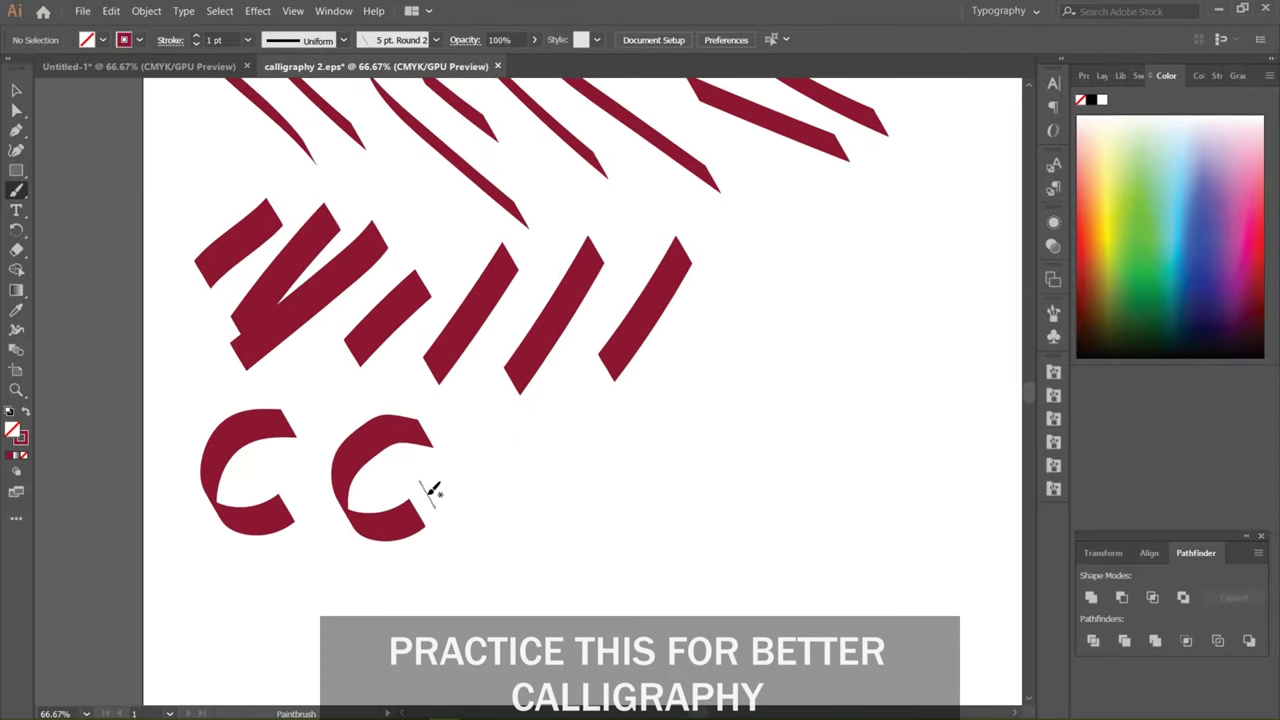
key(ctrl+z)
Step: Place two horizontal ruler guides across the C row and paint two C curves, a vertical stroke and a slanted stroke between them
key(ctrl+r)
drag(440, 83, 445, 507)
drag(468, 428, 465, 505)
mouse_move(615, 408)
mouse_down()
mouse_move(560, 449)
mouse_move(628, 500)
mouse_up()
drag(686, 400, 694, 520)
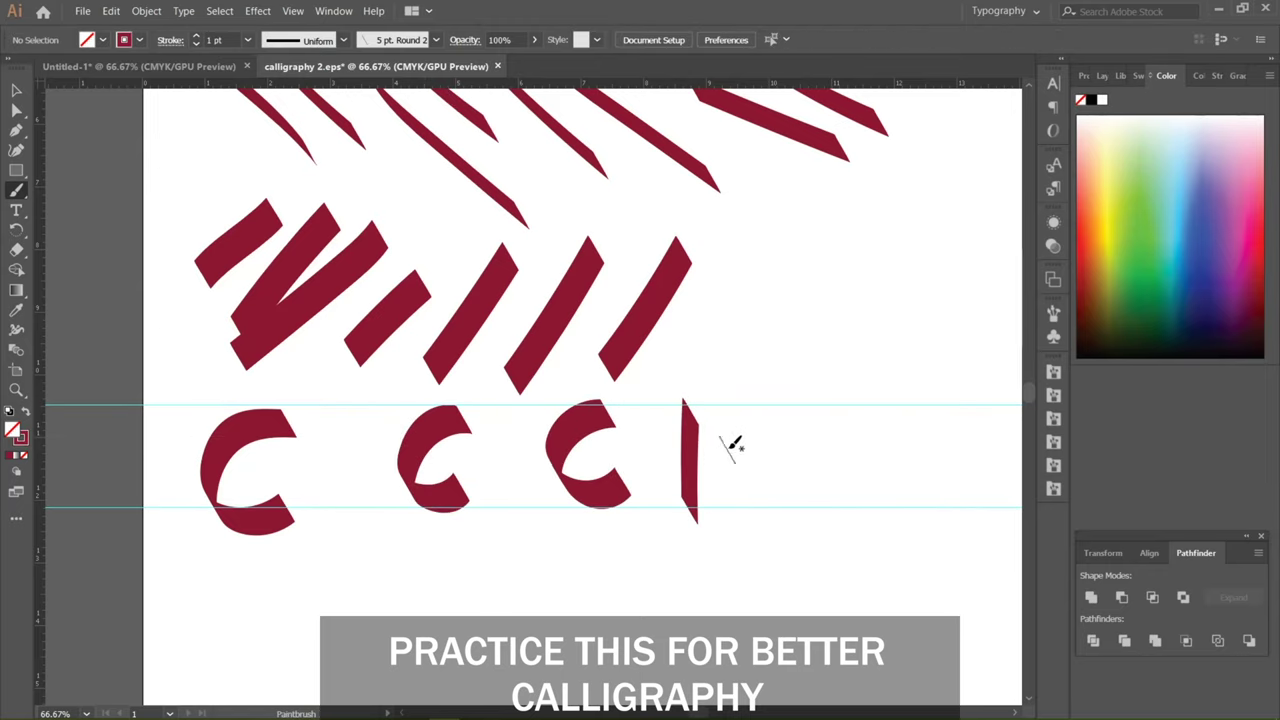
drag(778, 408, 742, 492)
Step: Show the document grid and paint a large C-shaped curve on it below the guides
scroll(620, 394, down, 2)
scroll(614, 409, up, 2)
click(293, 10)
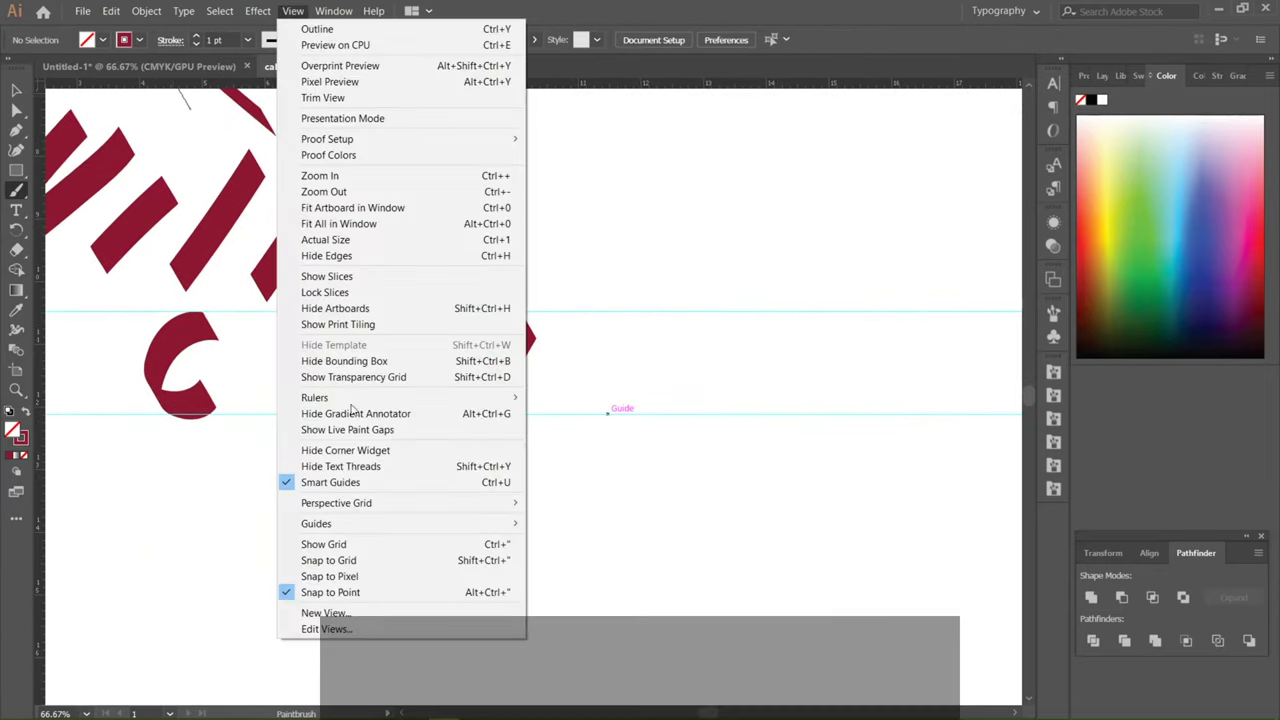
click(318, 540)
drag(368, 579, 621, 399)
mouse_move(527, 352)
mouse_down()
mouse_move(506, 345)
mouse_move(536, 442)
mouse_up()
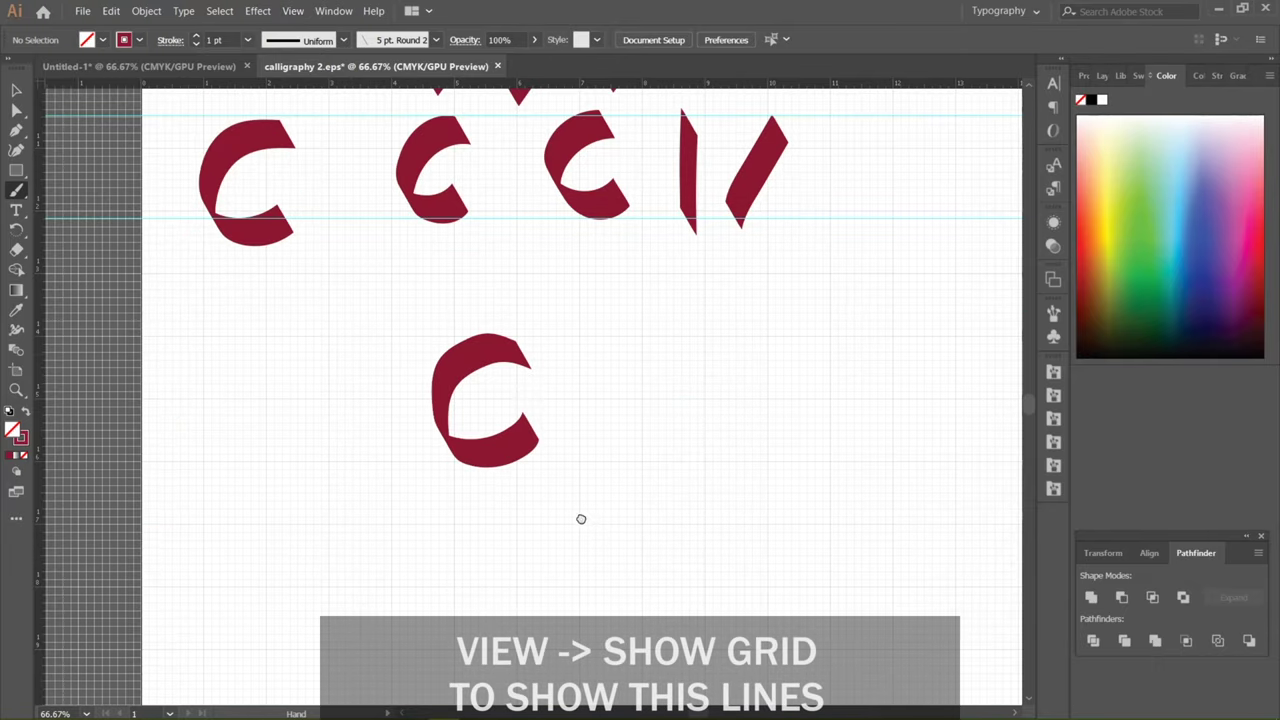
Step: Paint a row of four closed O shapes on the grid beneath the large C
drag(580, 517, 615, 367)
mouse_move(380, 392)
mouse_down()
mouse_move(414, 471)
mouse_move(410, 385)
mouse_up()
scroll(380, 400, right, 2)
drag(560, 375, 606, 408)
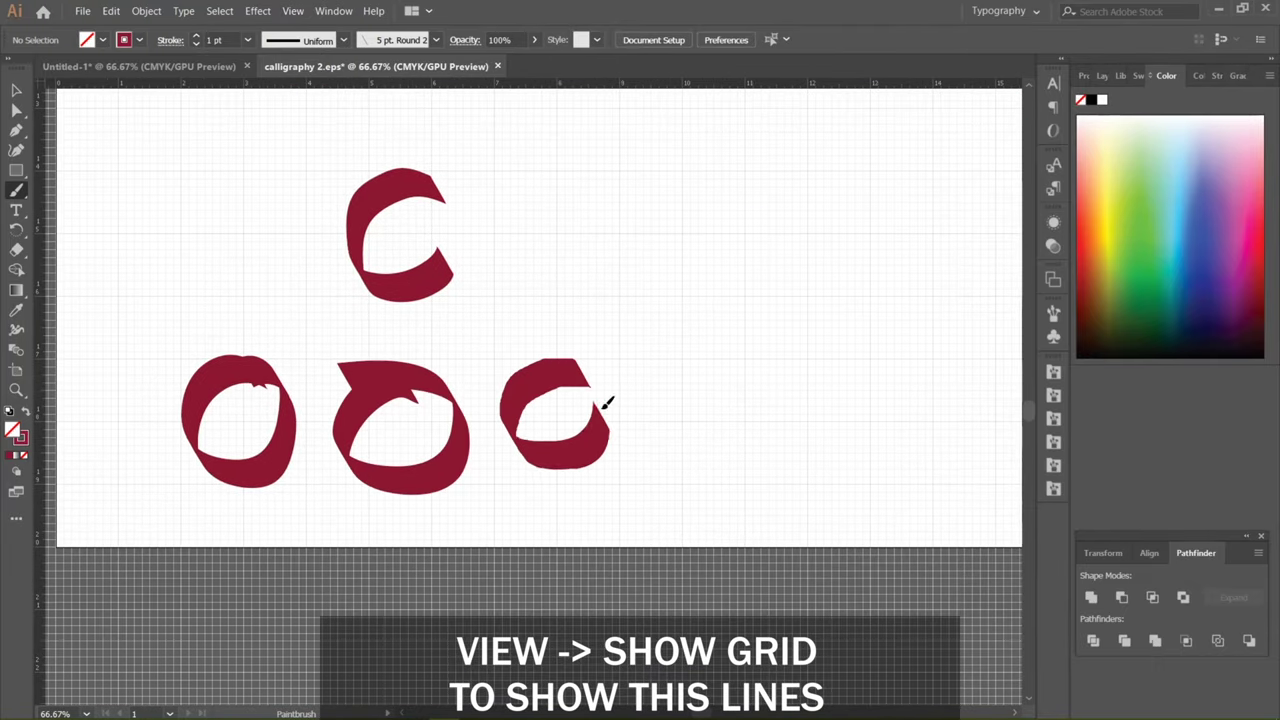
scroll(560, 400, right, 2)
mouse_move(600, 360)
mouse_down()
mouse_move(545, 428)
mouse_move(605, 395)
mouse_up()
Step: Try a brush stroke in the empty grid area above and right of the O shapes, undo it, and paint another
scroll(680, 423, down, 2)
scroll(434, 277, up, 2)
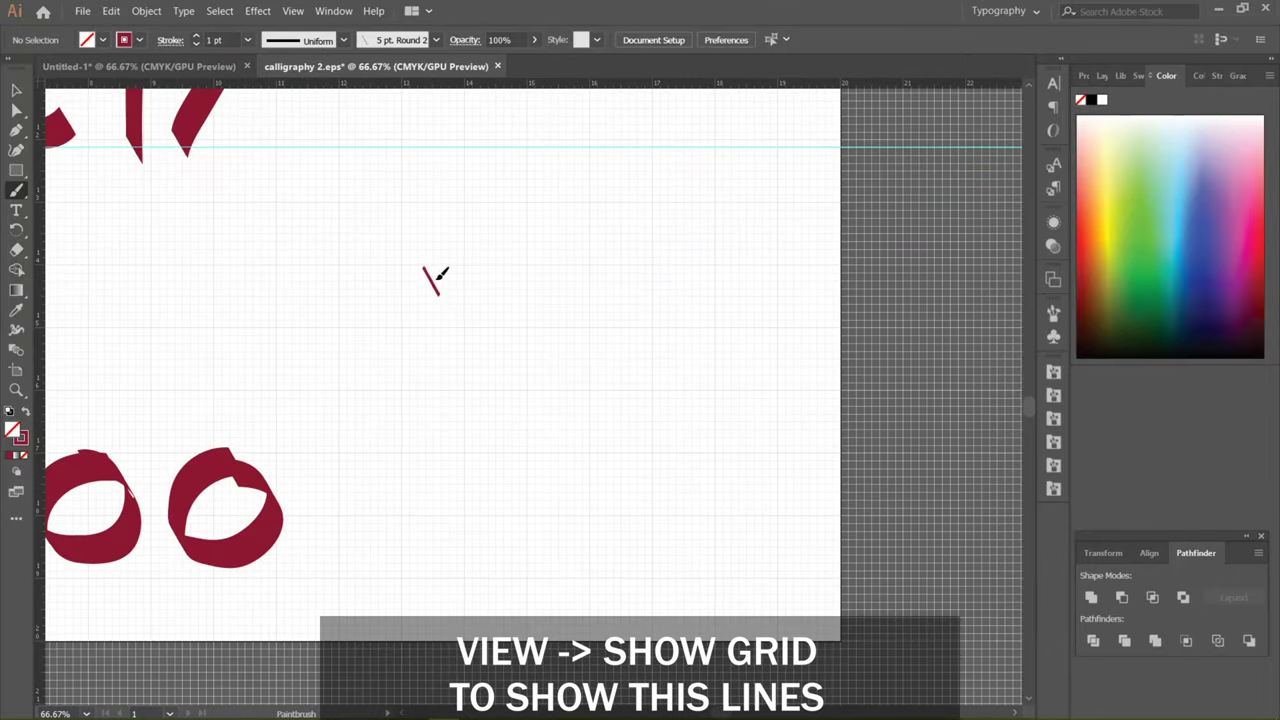
drag(418, 301, 443, 374)
key(ctrl+z)
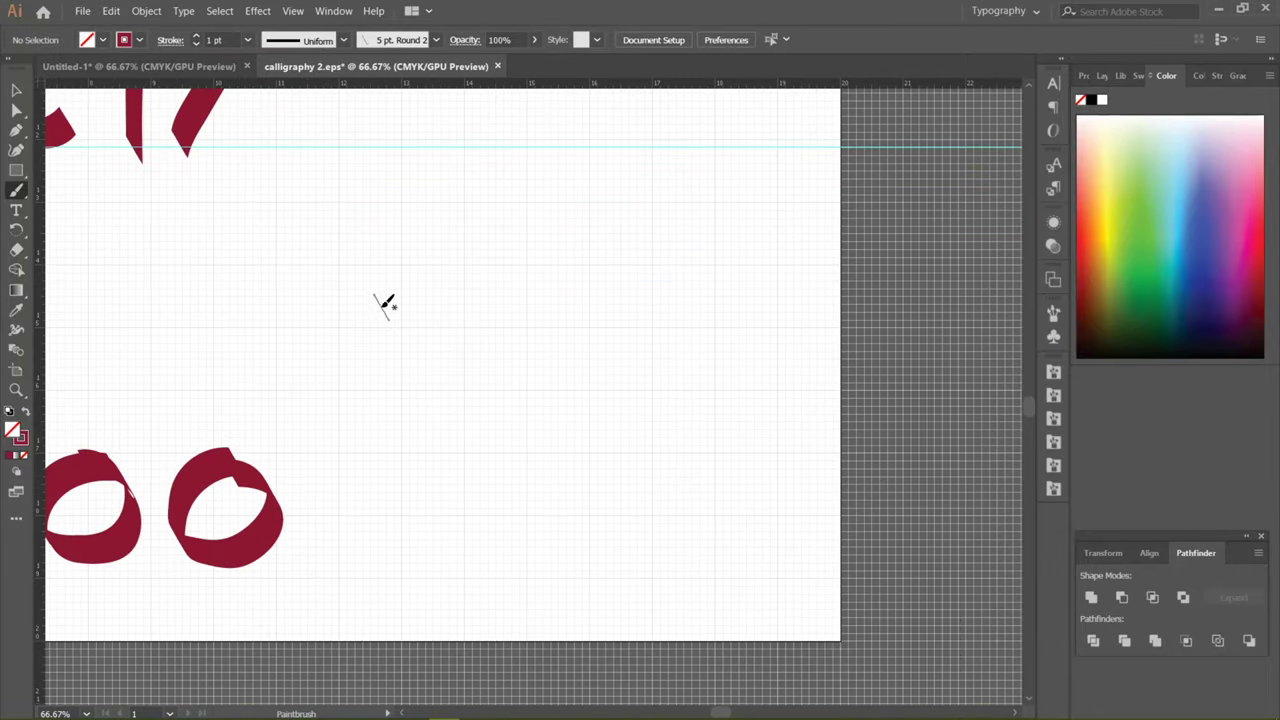
mouse_move(386, 300)
mouse_down()
mouse_move(410, 358)
mouse_move(340, 340)
mouse_up()
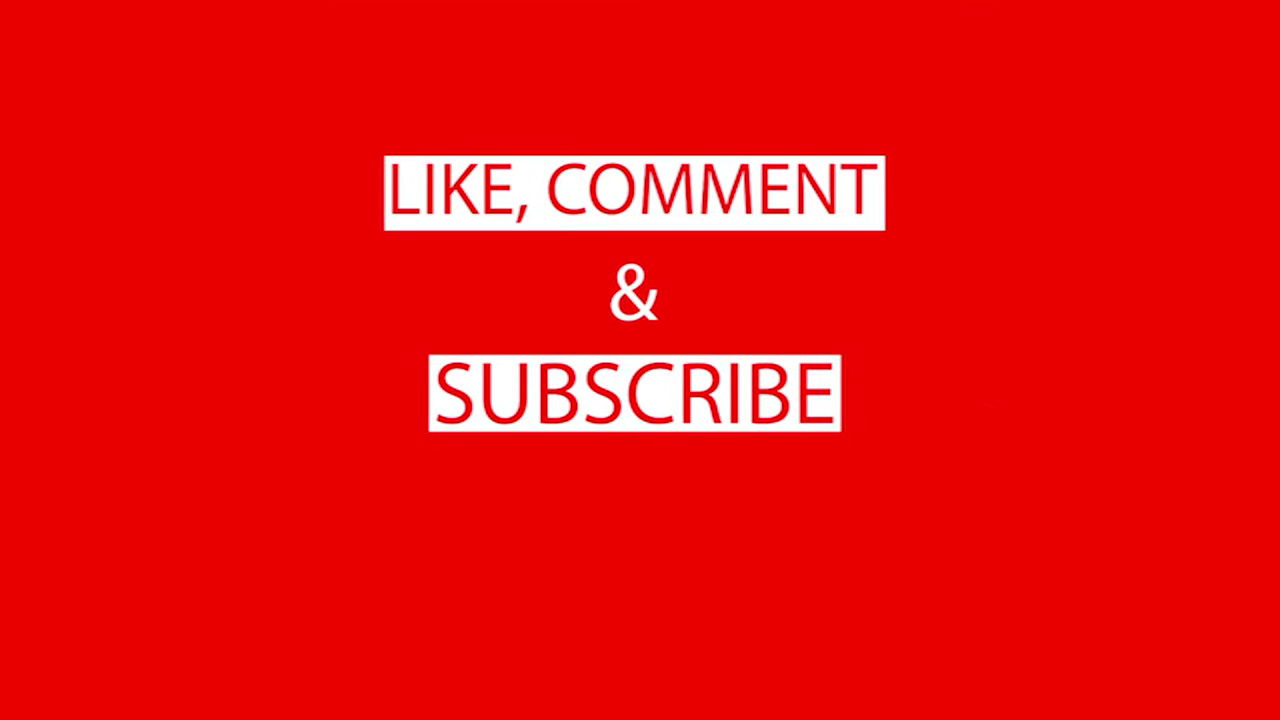